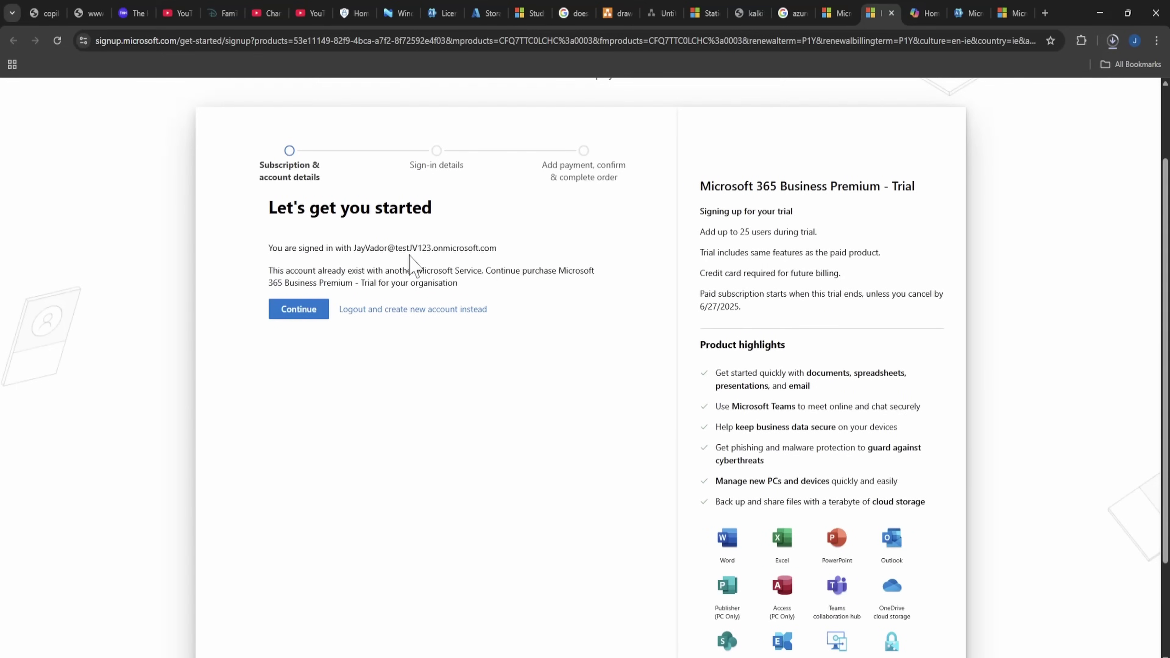
# Confirm the one-month Microsoft 365 Business Premium trial order for 25 licenses.
pyautogui.click(288, 314)
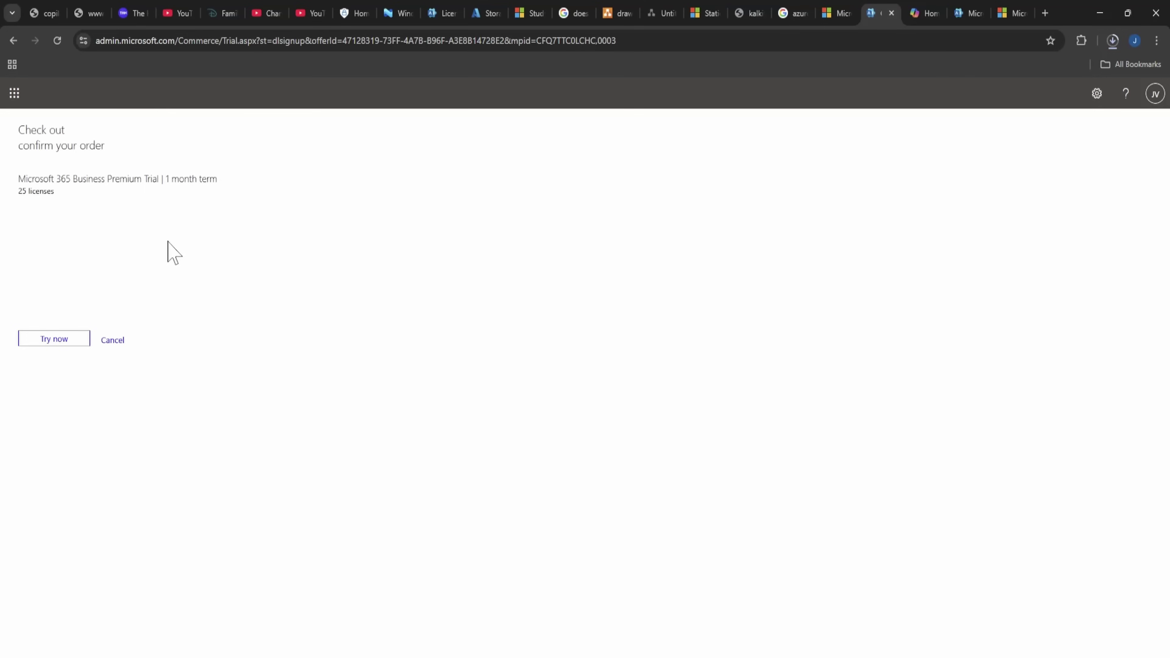
pyautogui.click(60, 344)
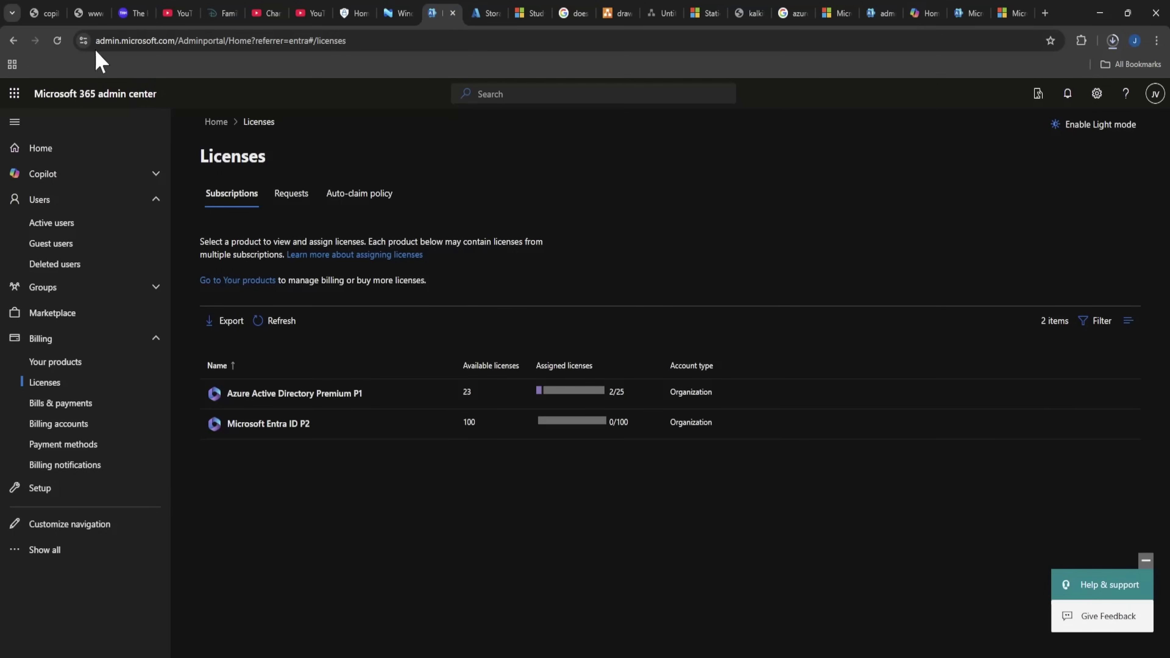
# Assign Microsoft 365 Business Premium licenses to two users from the Licenses page.
pyautogui.click(58, 41)
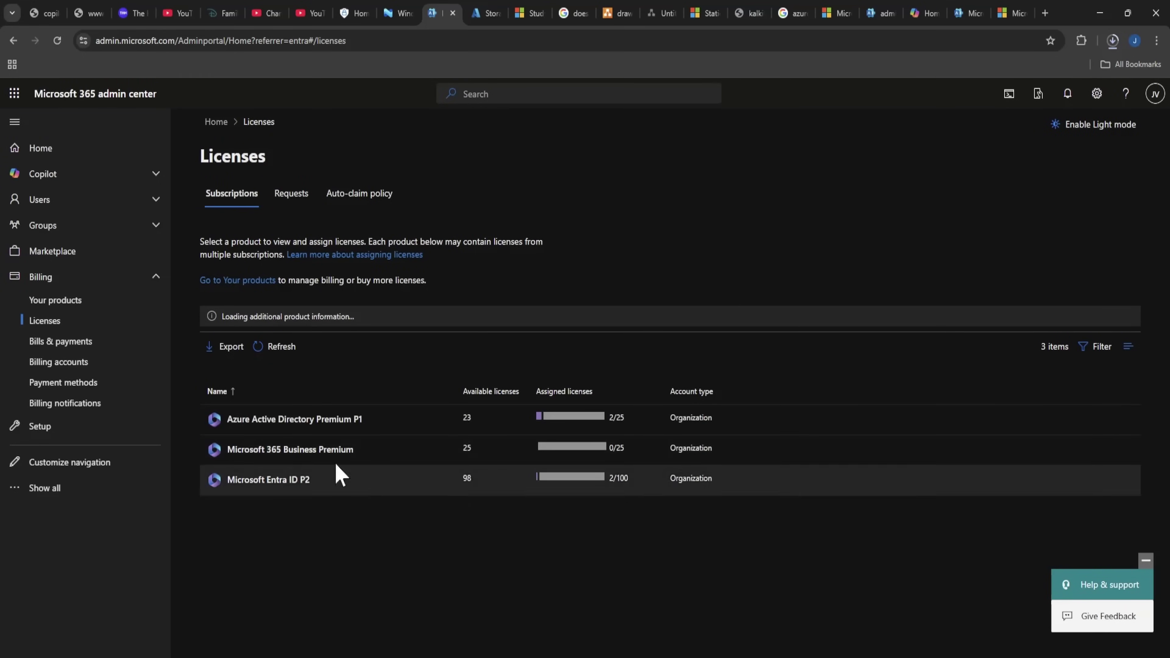
pyautogui.click(331, 463)
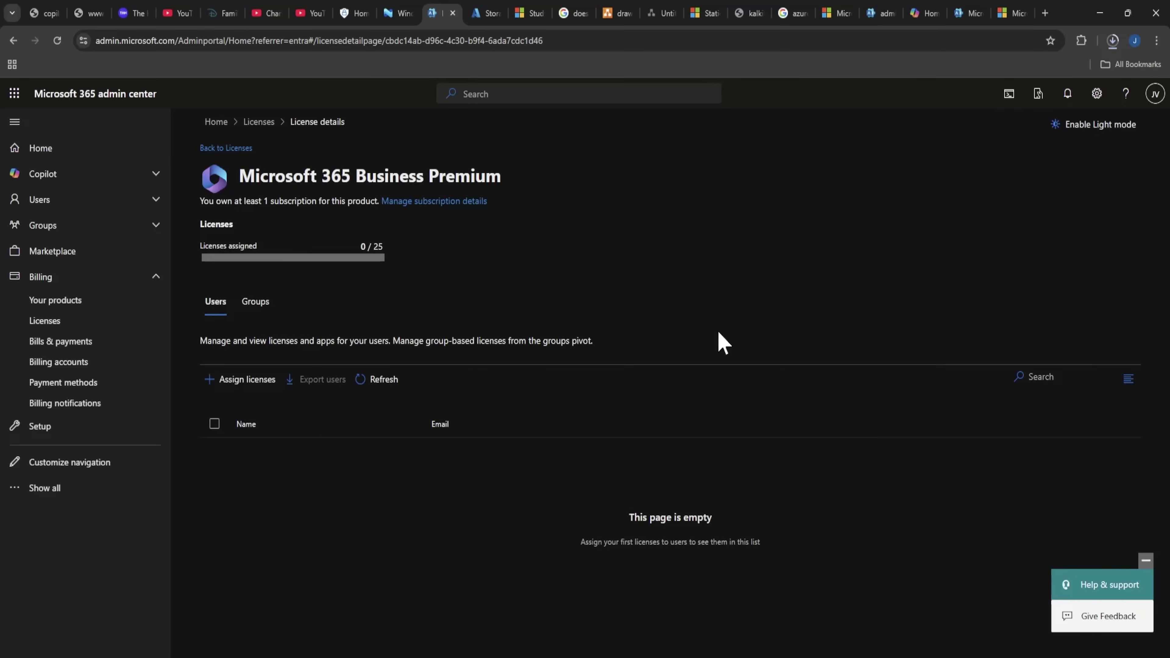
pyautogui.click(247, 379)
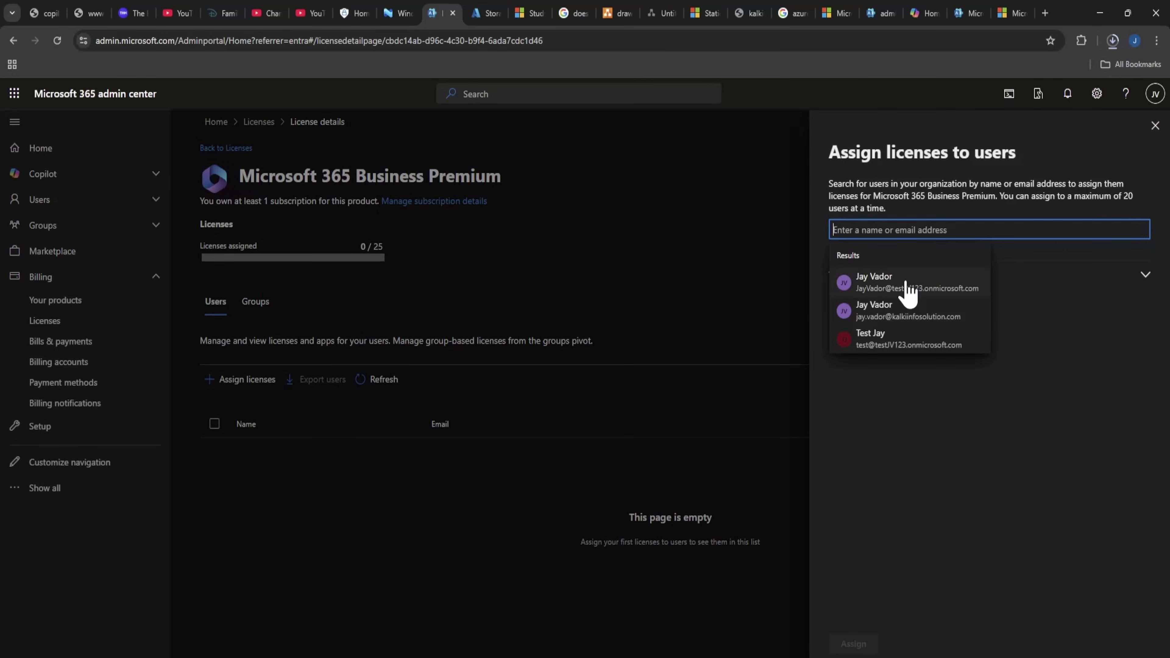
pyautogui.click(909, 295)
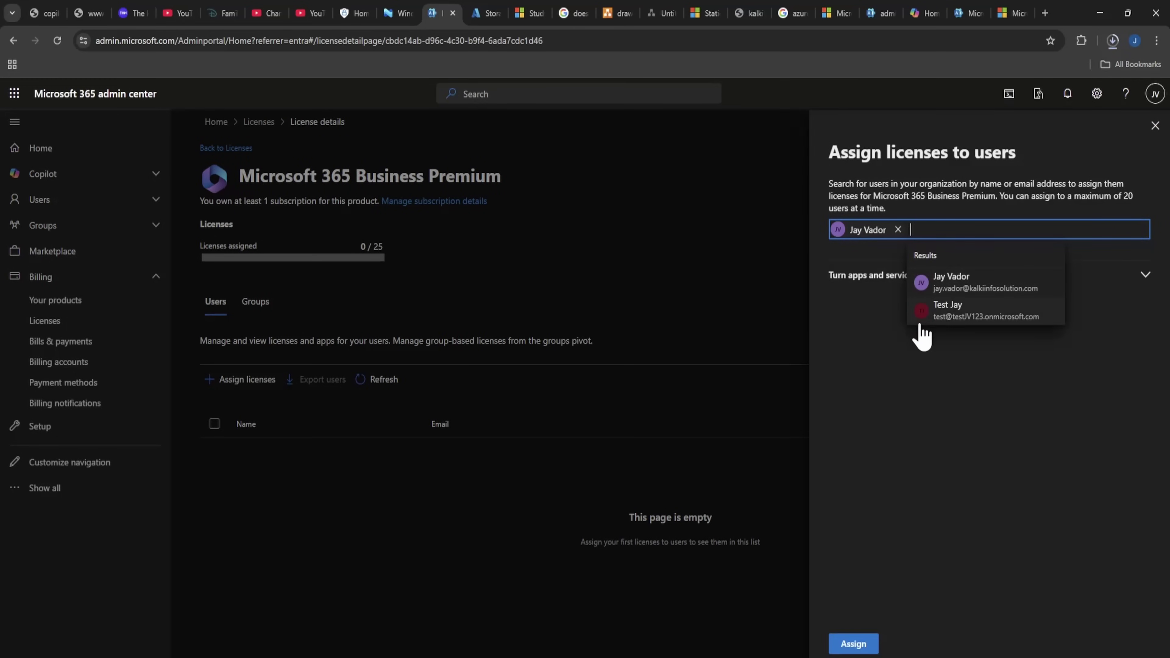
pyautogui.click(934, 308)
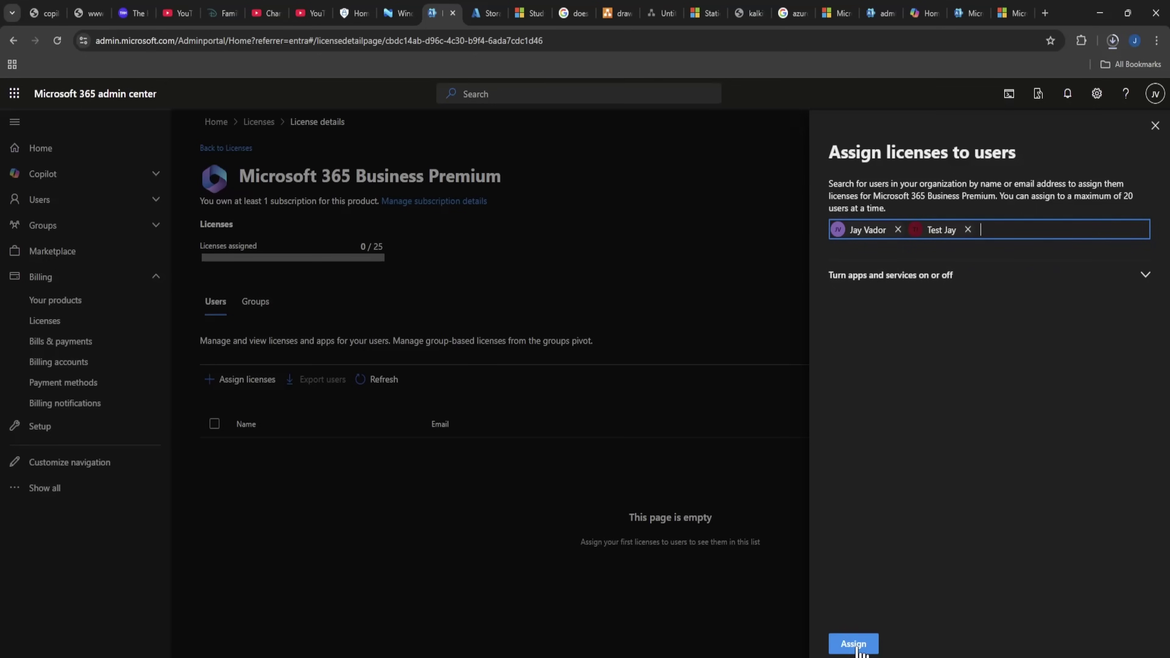
pyautogui.click(853, 644)
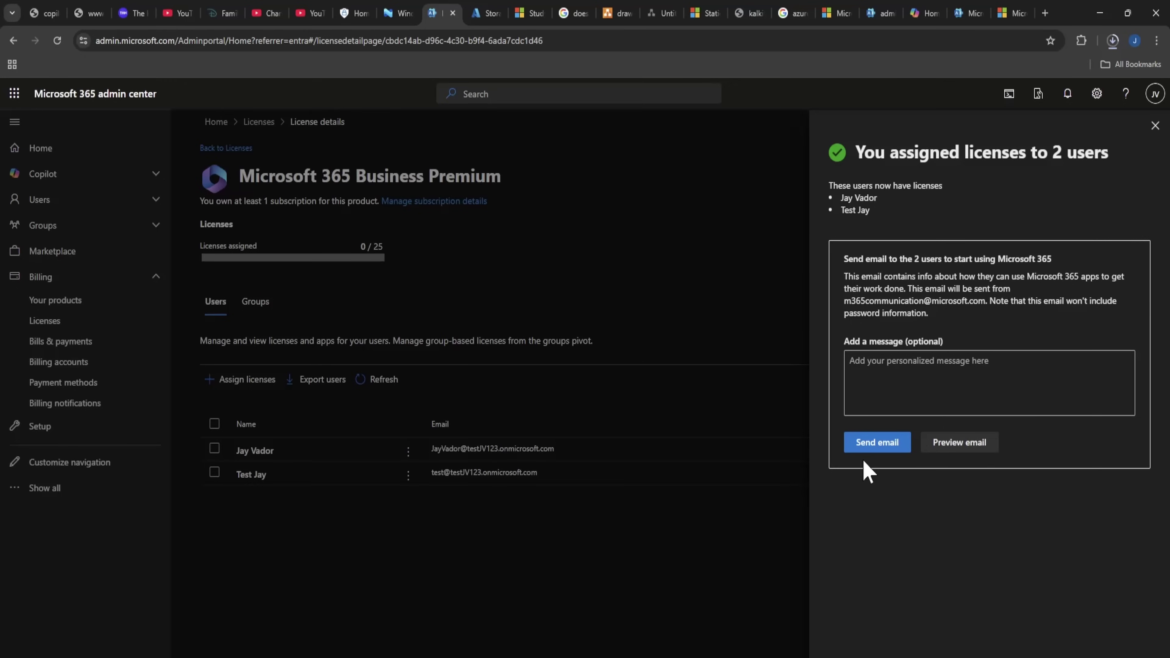
# Close the assignment confirmation without sending email and return to the admin center home.
pyautogui.click(889, 385)
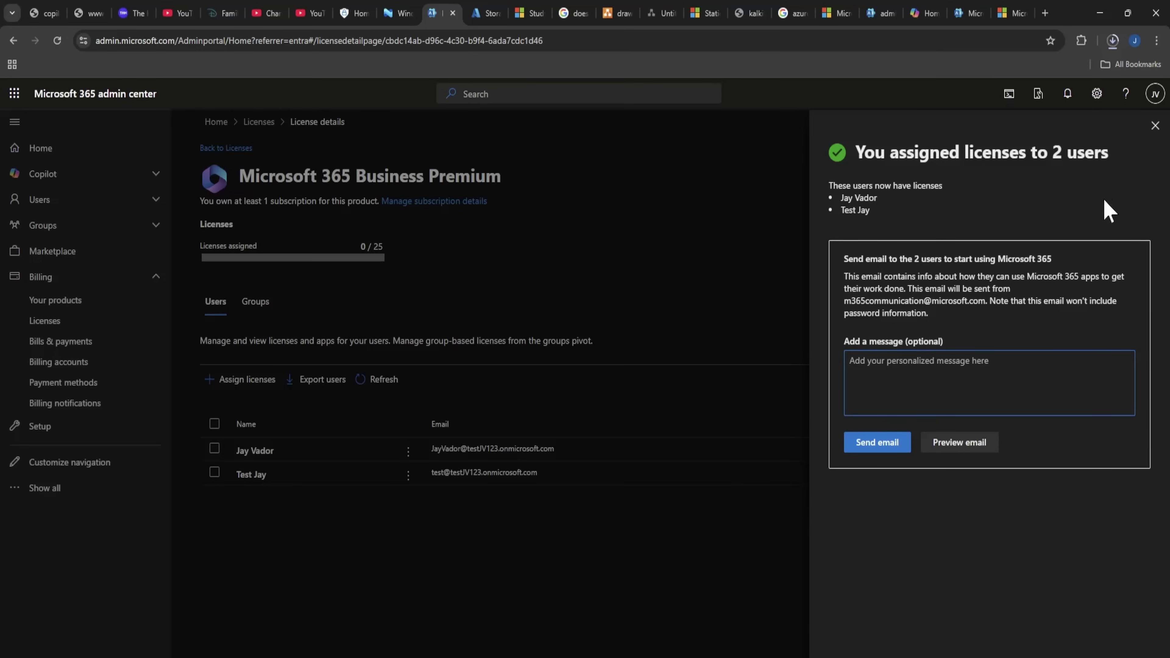
pyautogui.click(1155, 125)
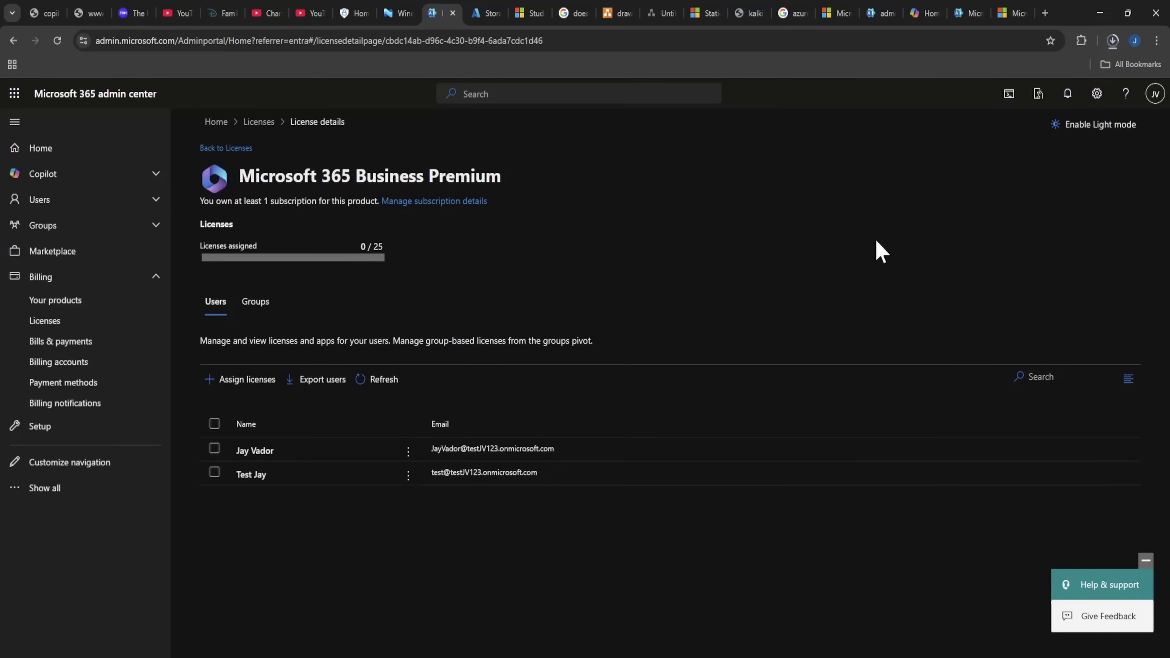
pyautogui.click(100, 151)
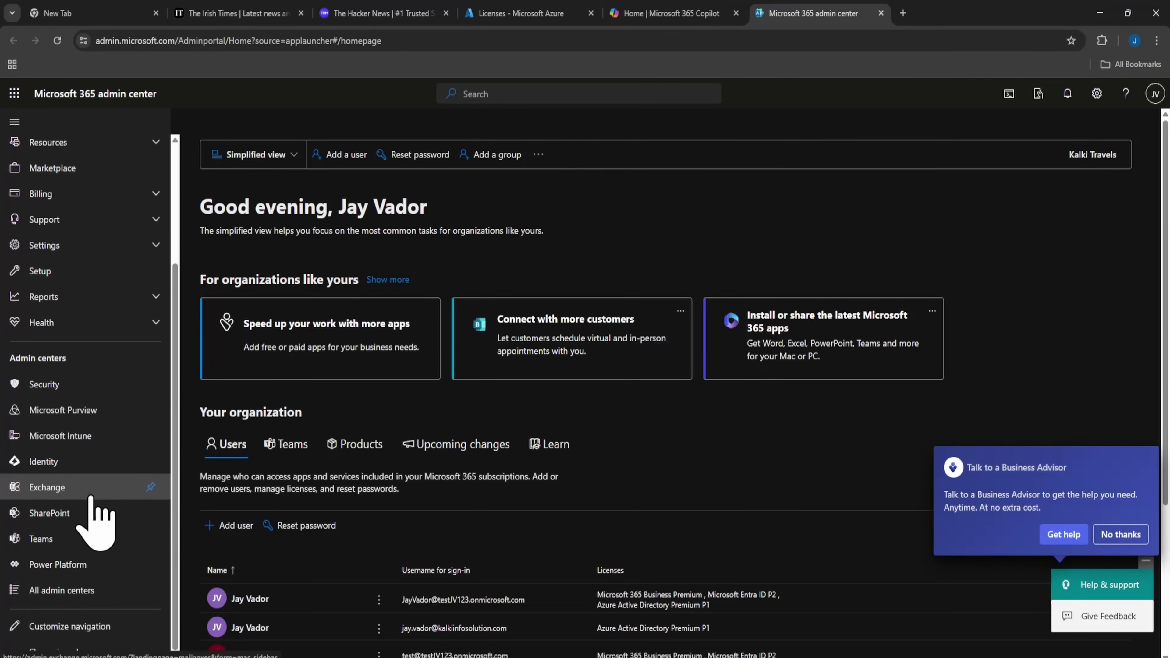
# Search 'doma', open the Domains page, and start adding a new domain.
pyautogui.scroll(1, 118, 474)
pyautogui.scroll(-1, 124, 498)
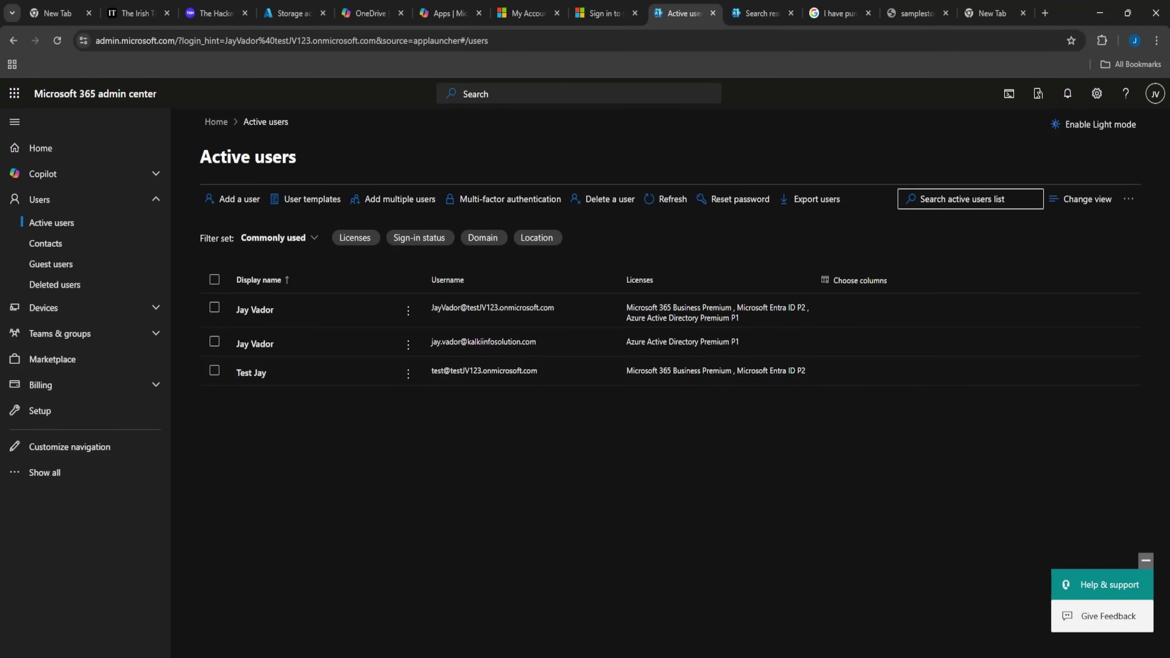
pyautogui.write('domain')
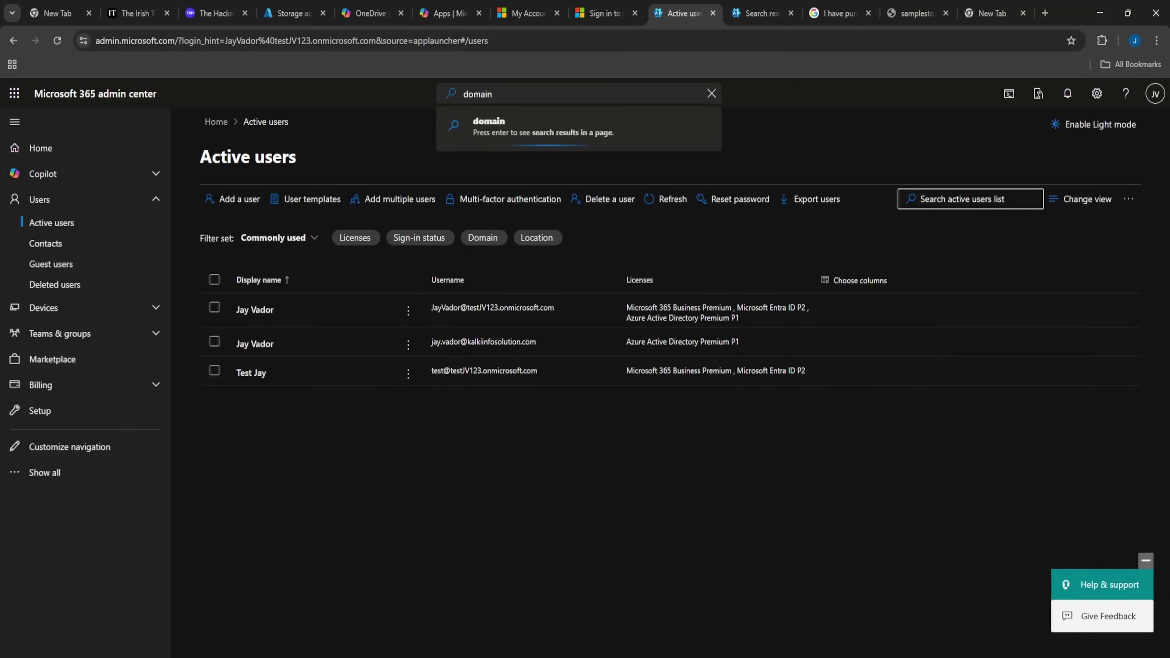
pyautogui.click(594, 196)
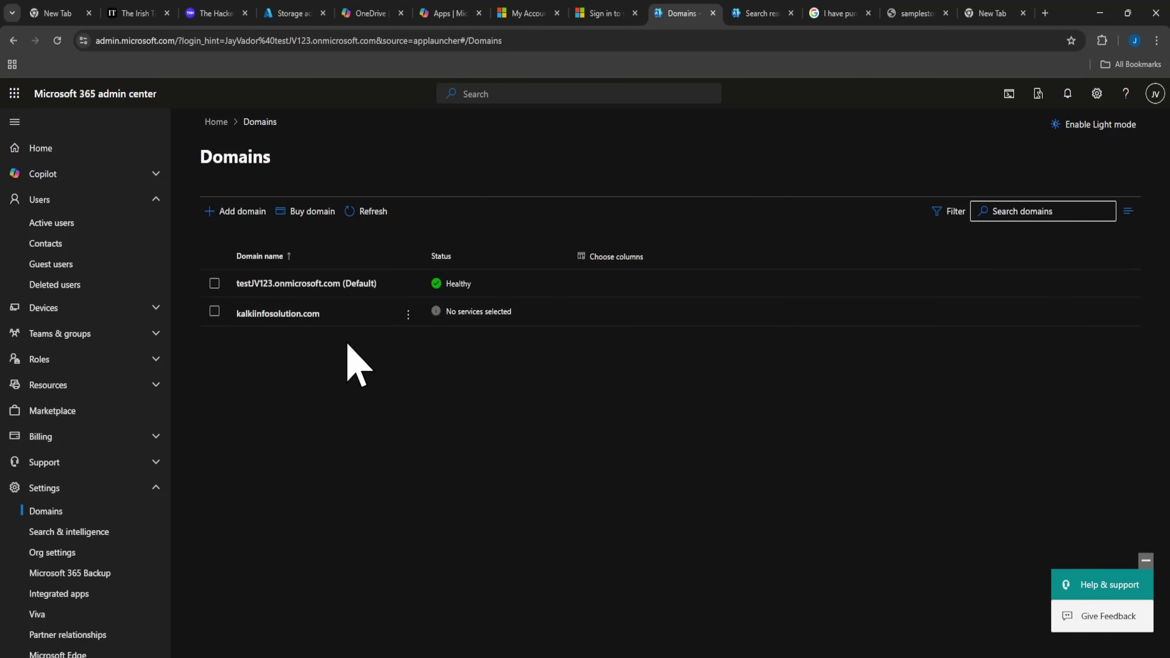
pyautogui.click(204, 199)
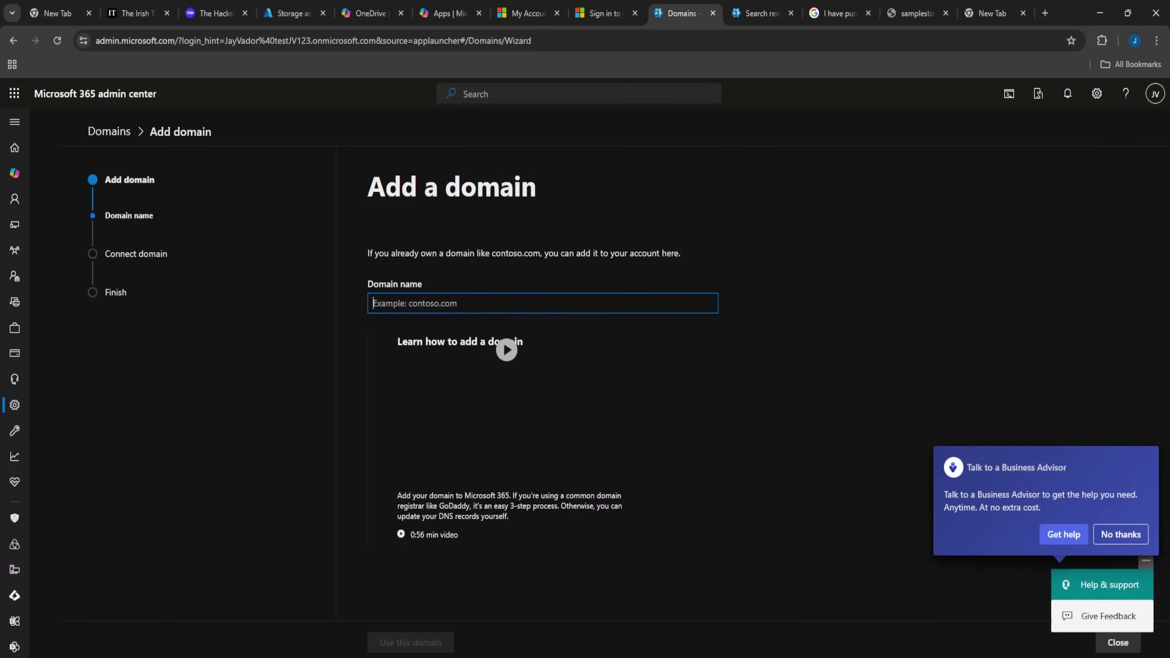
# Enter kalkitravel.com as the domain name, declining the business advisor offer.
pyautogui.write('kal')
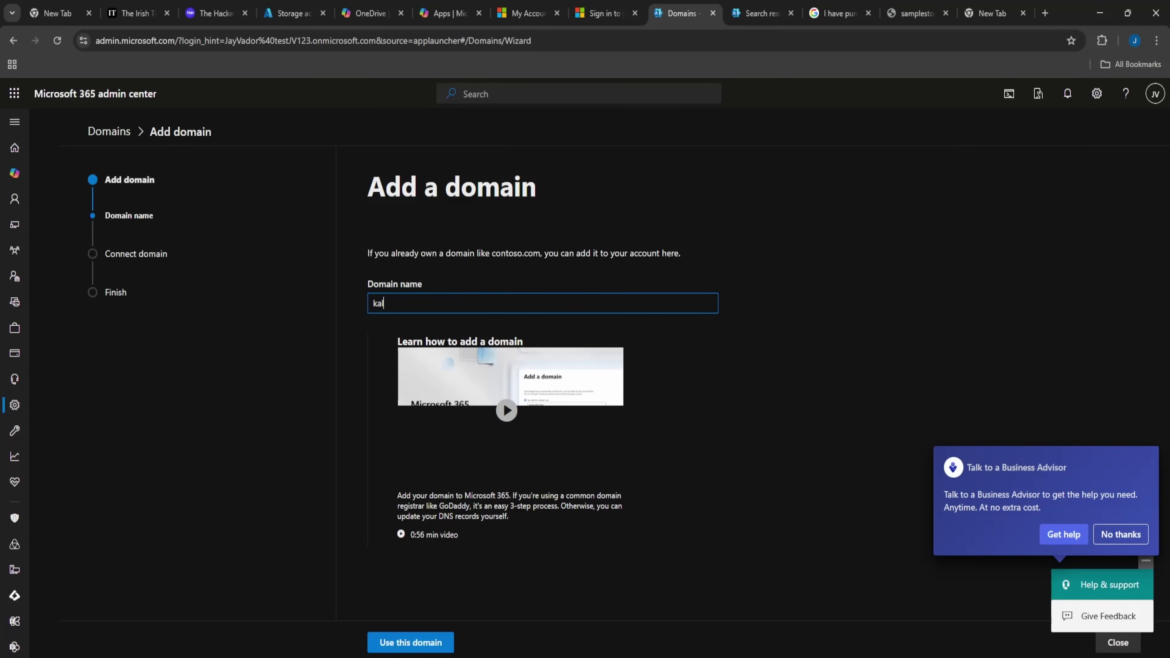
pyautogui.write('kitravel.com')
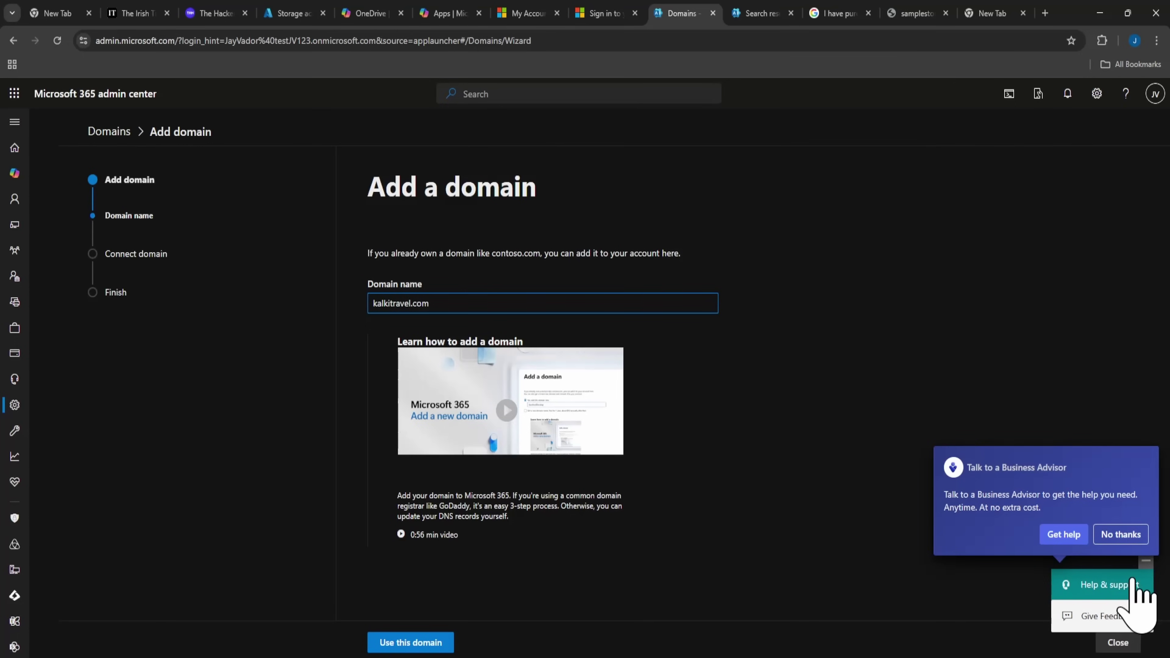
pyautogui.click(1125, 537)
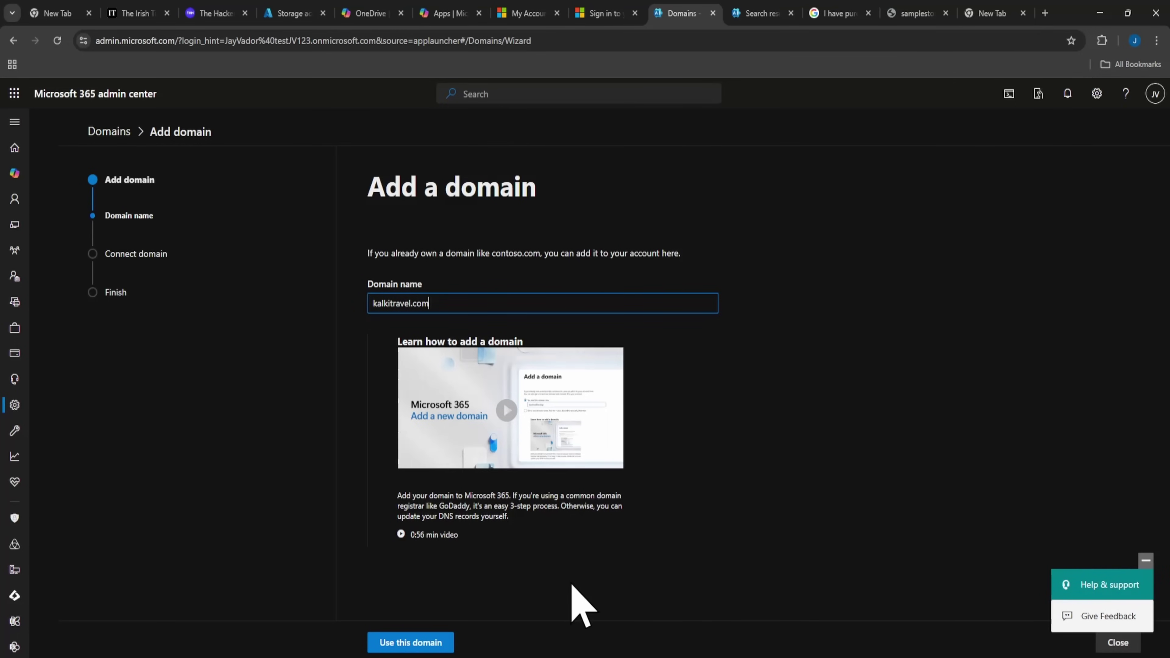
pyautogui.click(405, 641)
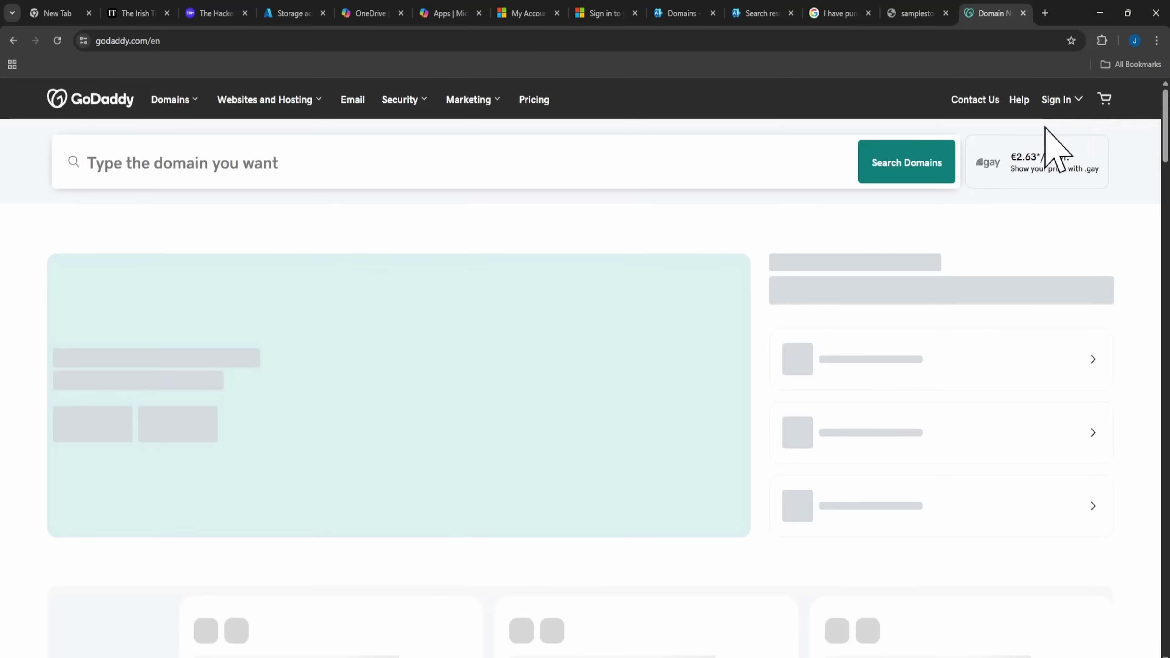
# Check GoDaddy's My Products list, then return to the domain verification step.
pyautogui.click(1073, 102)
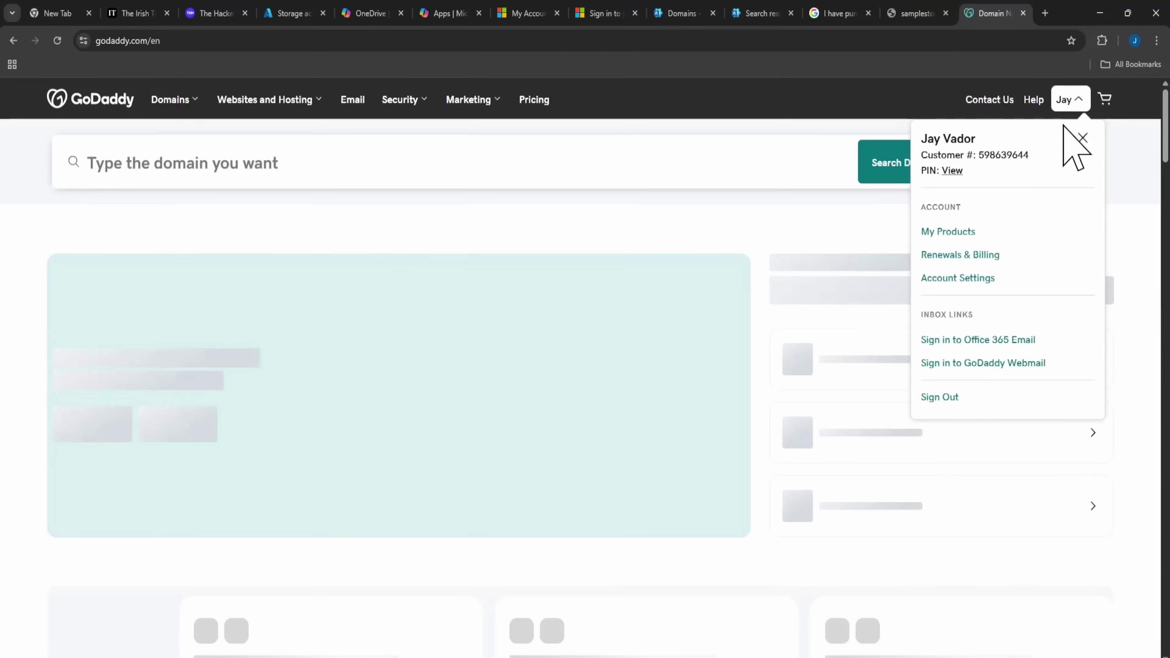
pyautogui.click(962, 235)
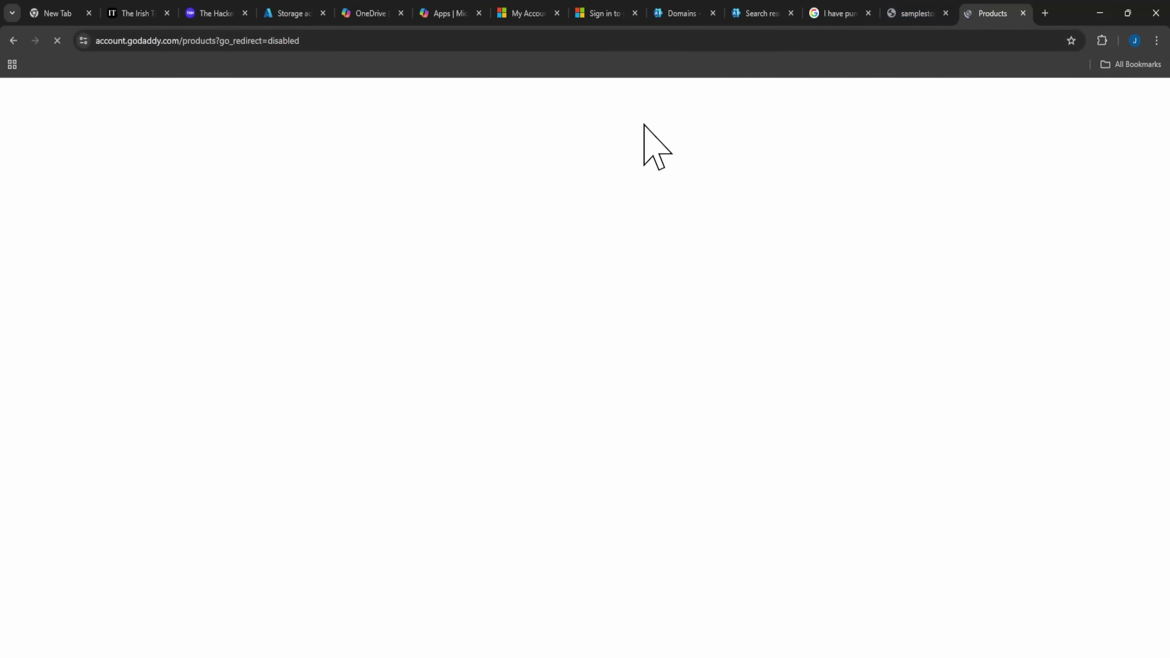
pyautogui.click(668, 13)
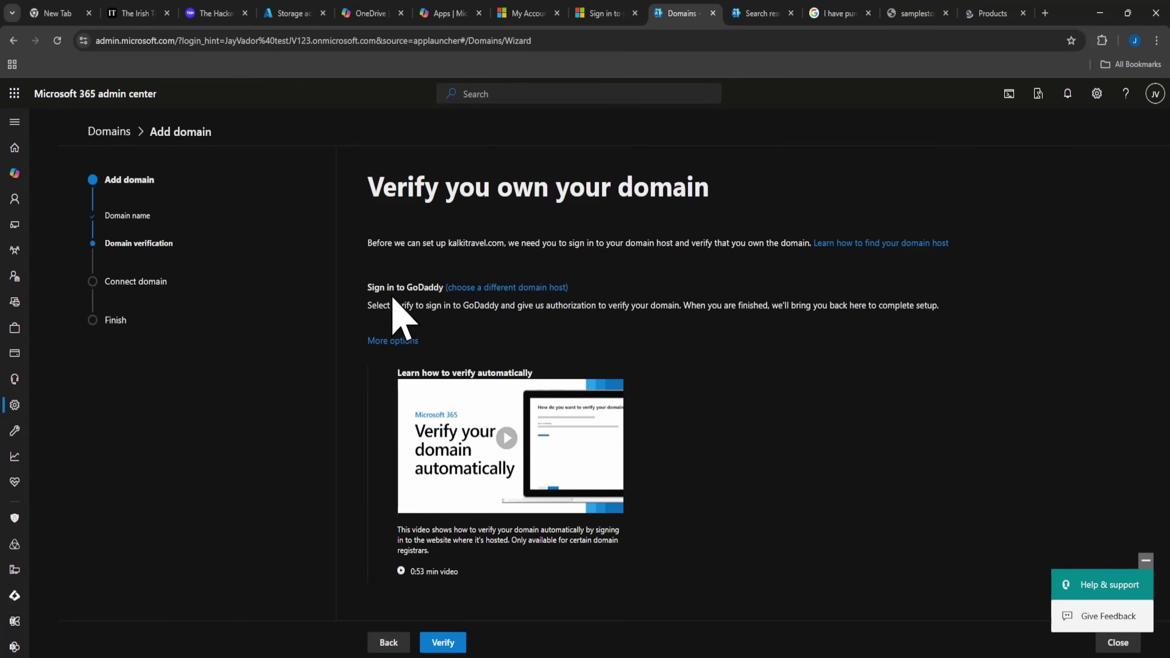
# Verify kalkitravel.com ownership by authorizing Microsoft in the GoDaddy Domain Connect window.
pyautogui.click(451, 644)
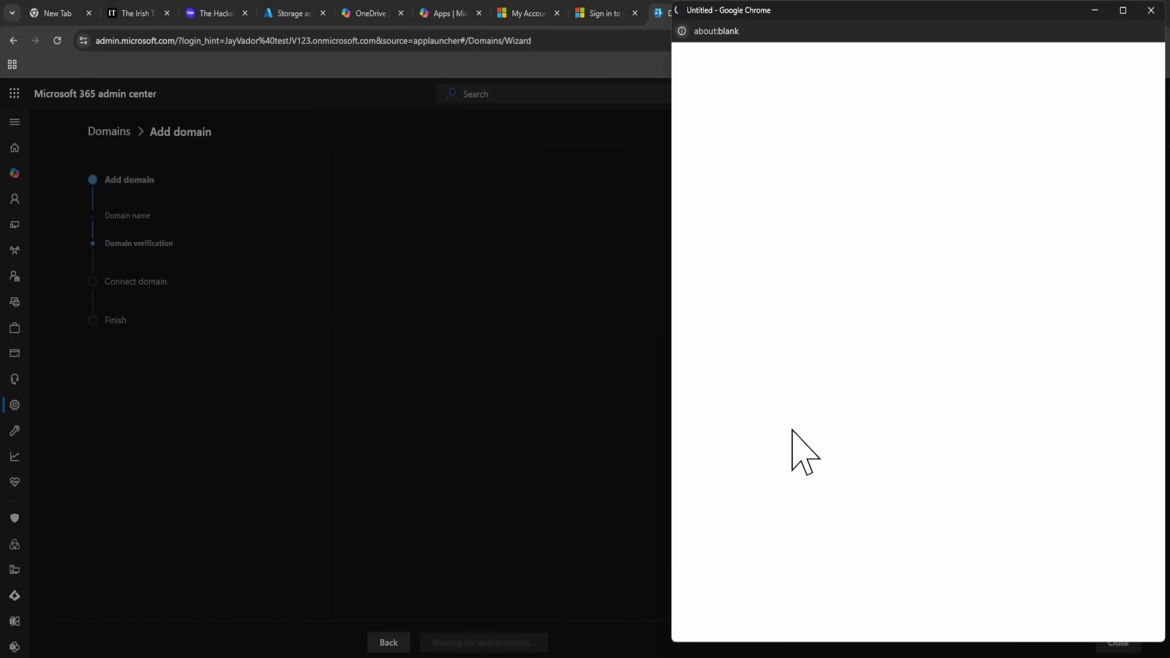
pyautogui.click(617, 225)
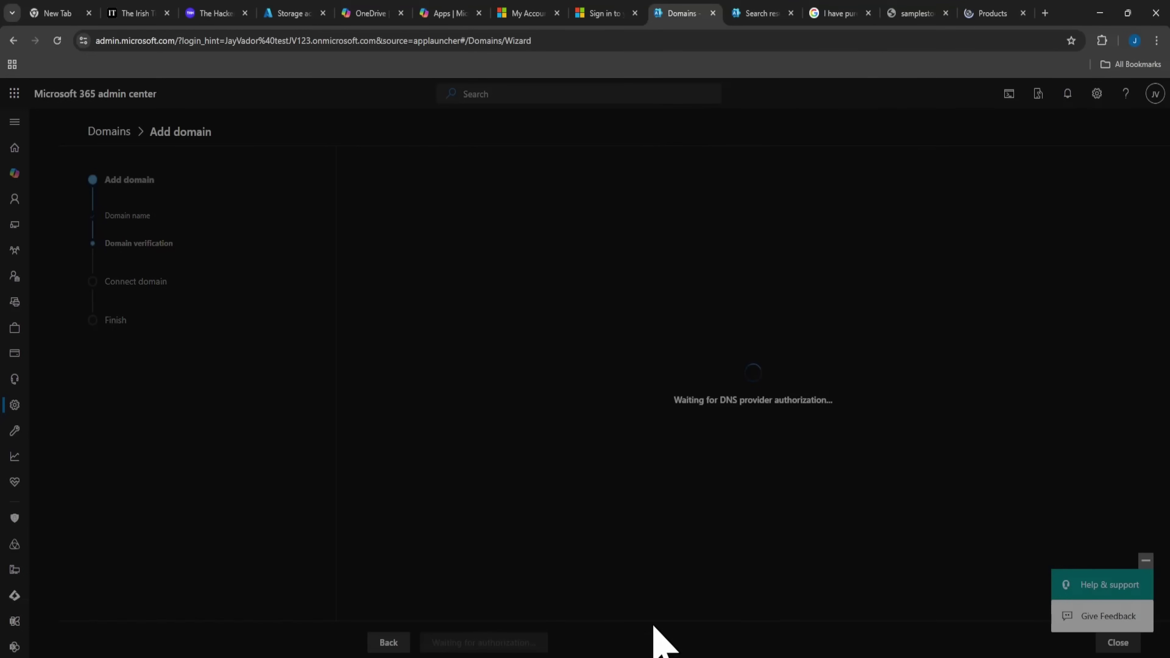
pyautogui.moveTo(675, 575)
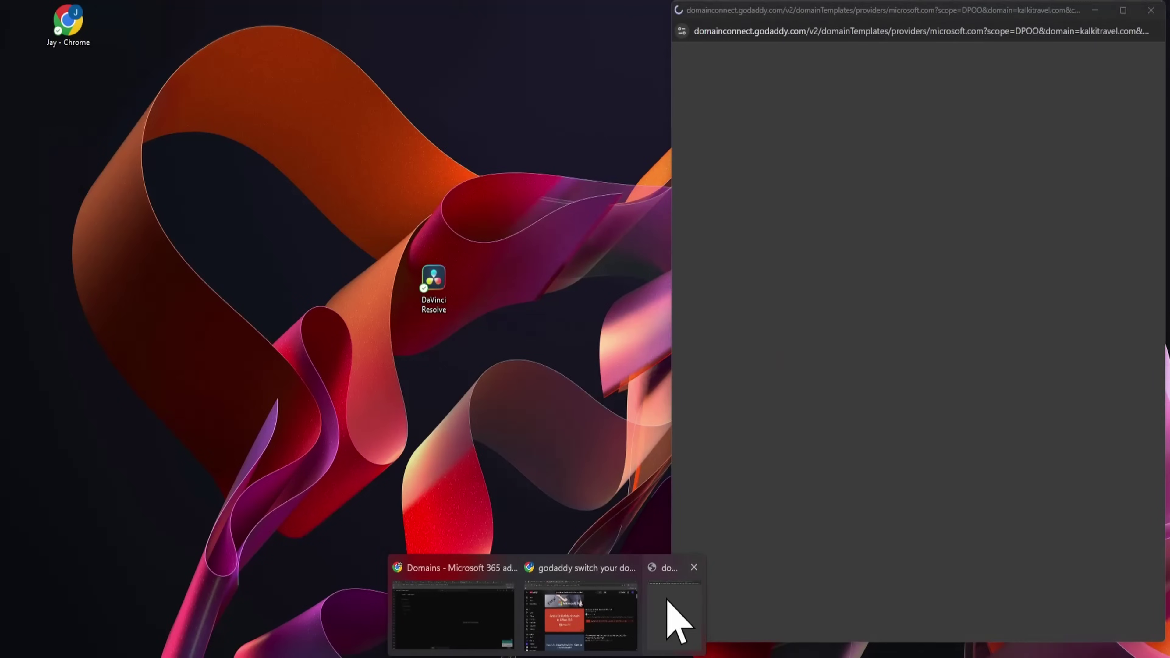
pyautogui.click(673, 620)
pyautogui.click(868, 356)
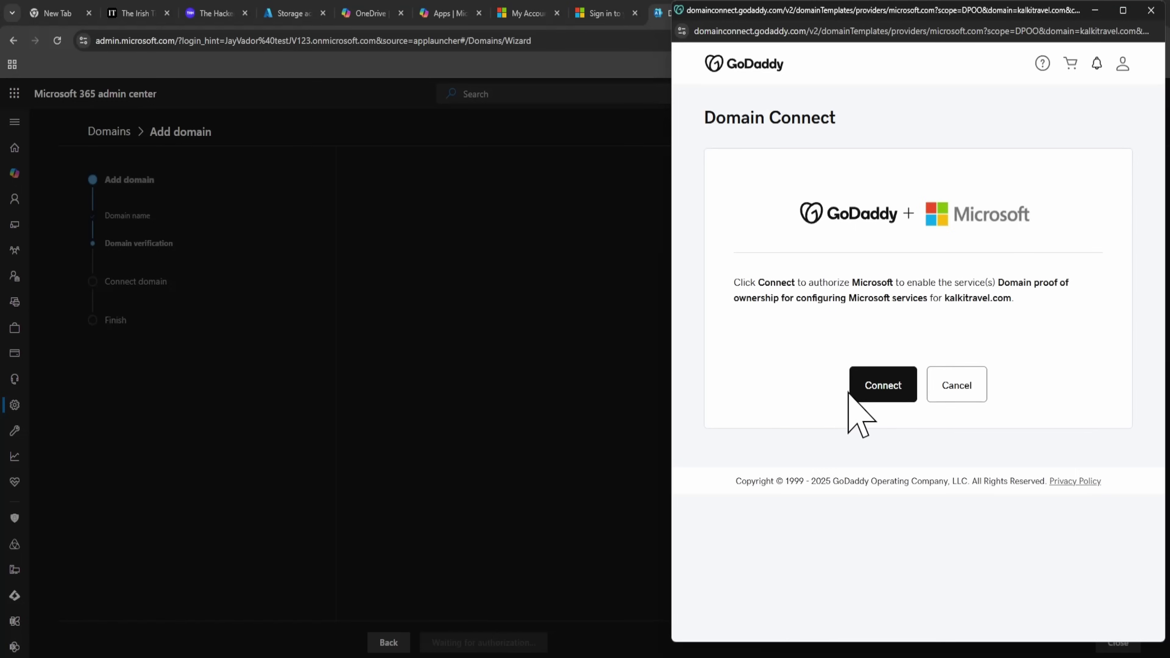
pyautogui.click(866, 392)
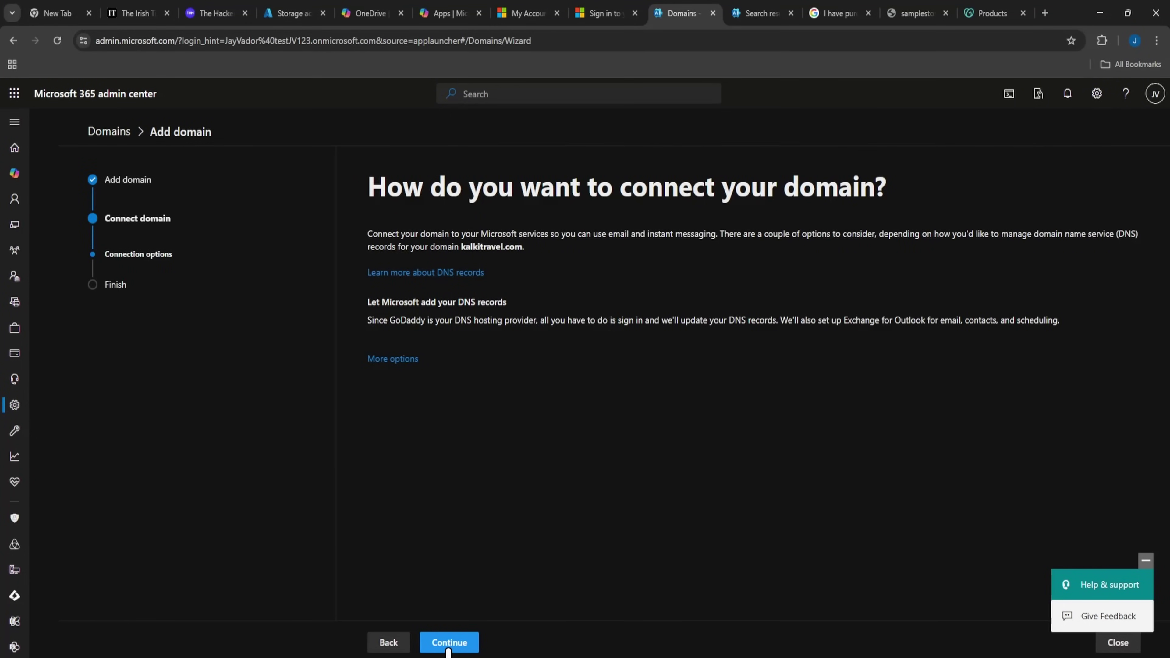
# Choose to let Microsoft add the DNS records and review the setup instructions.
pyautogui.click(448, 644)
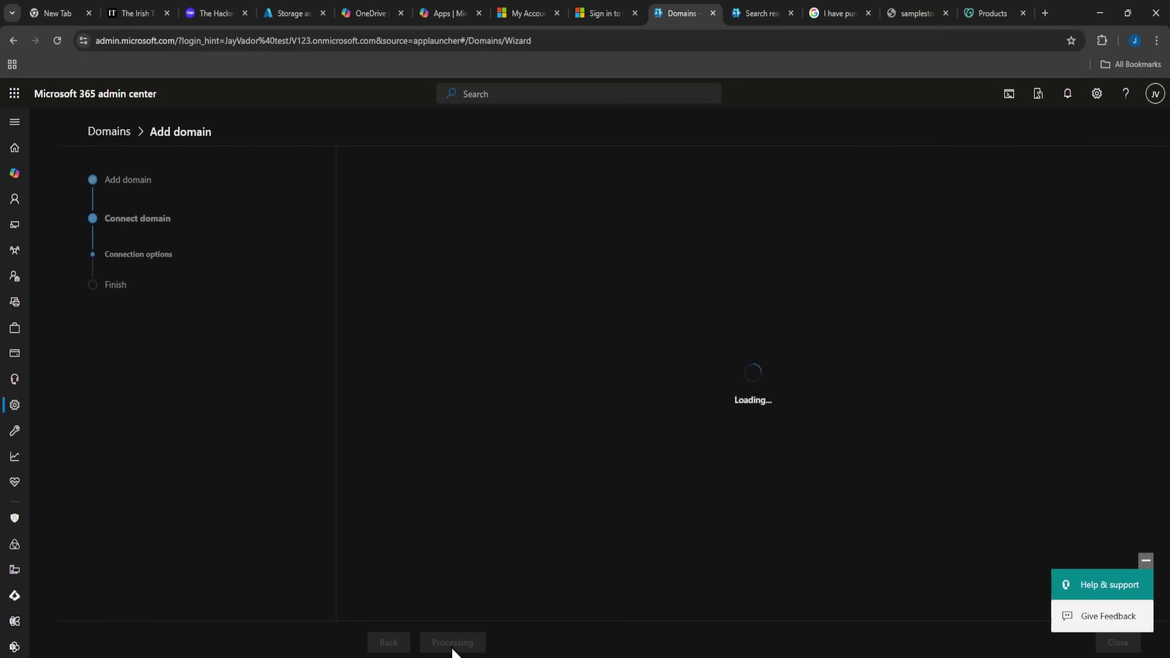
pyautogui.moveTo(466, 657)
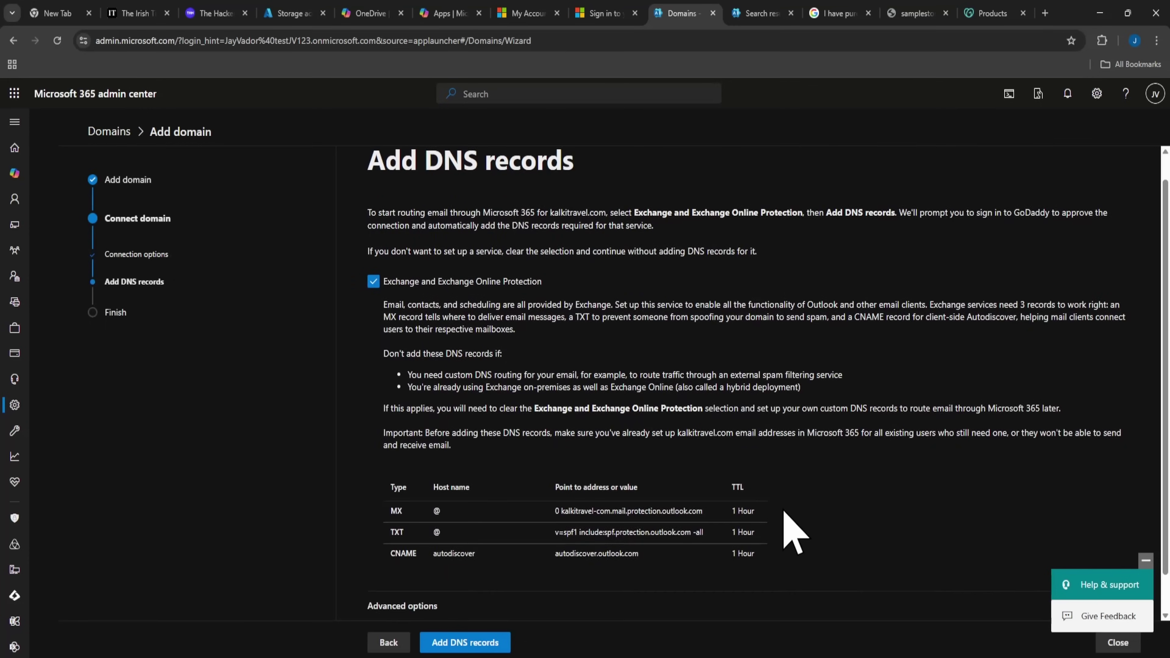
pyautogui.scroll(-1, 789, 530)
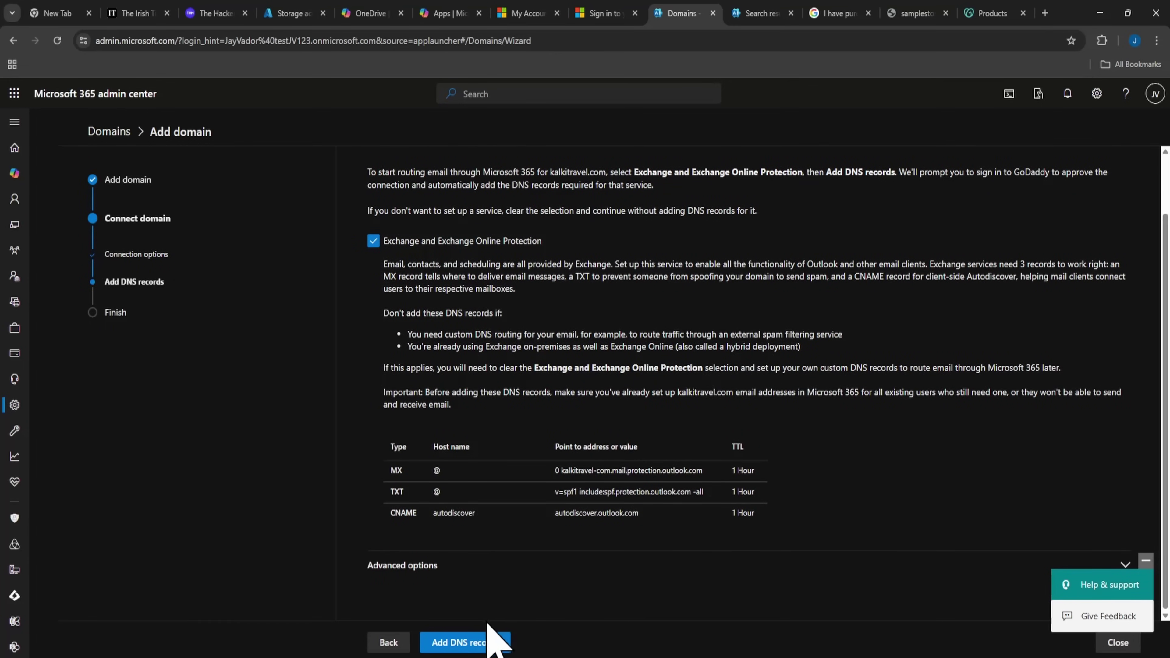
pyautogui.scroll(1, 497, 528)
pyautogui.scroll(-1, 498, 528)
pyautogui.scroll(1, 498, 528)
pyautogui.scroll(-1, 498, 528)
pyautogui.scroll(1, 498, 528)
pyautogui.moveTo(417, 239); pyautogui.dragTo(627, 278)
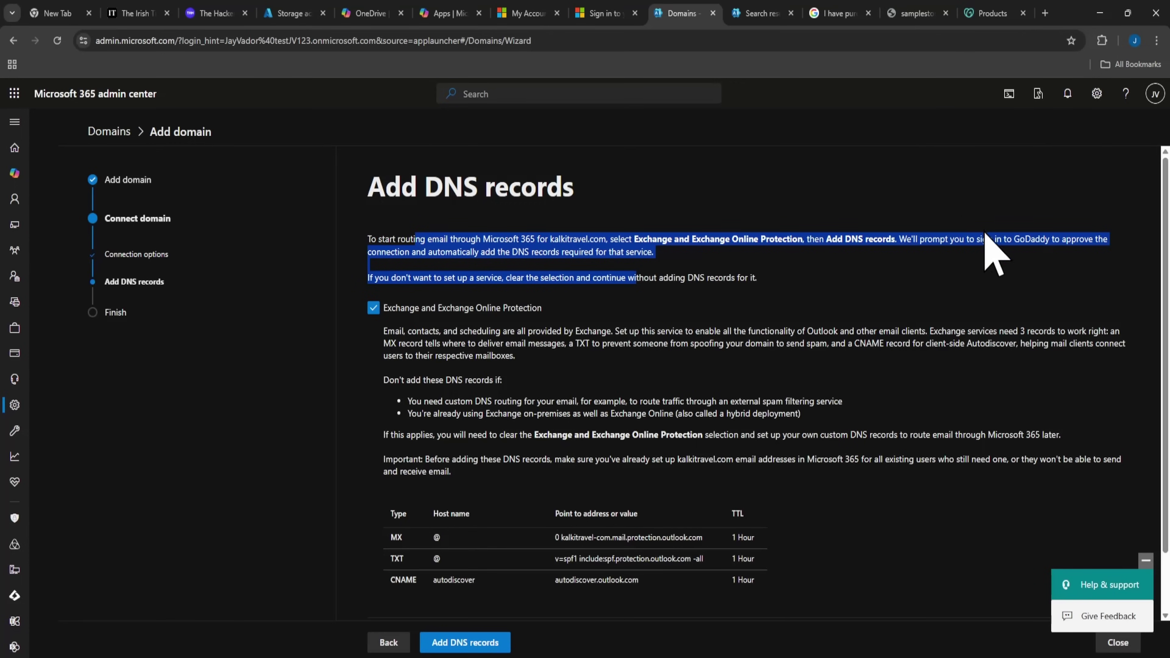
pyautogui.click(502, 323)
pyautogui.scroll(-1, 768, 389)
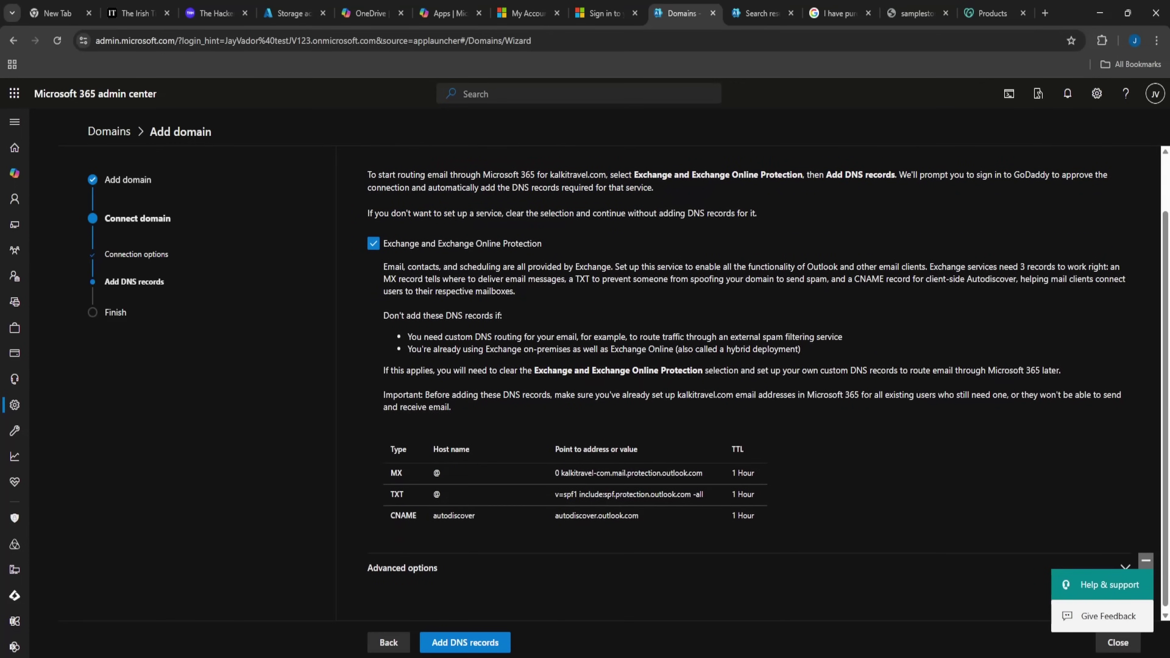
# Authorize the automatic Exchange DNS records for kalkitravel.com at GoDaddy, then view GoDaddy products.
pyautogui.click(496, 644)
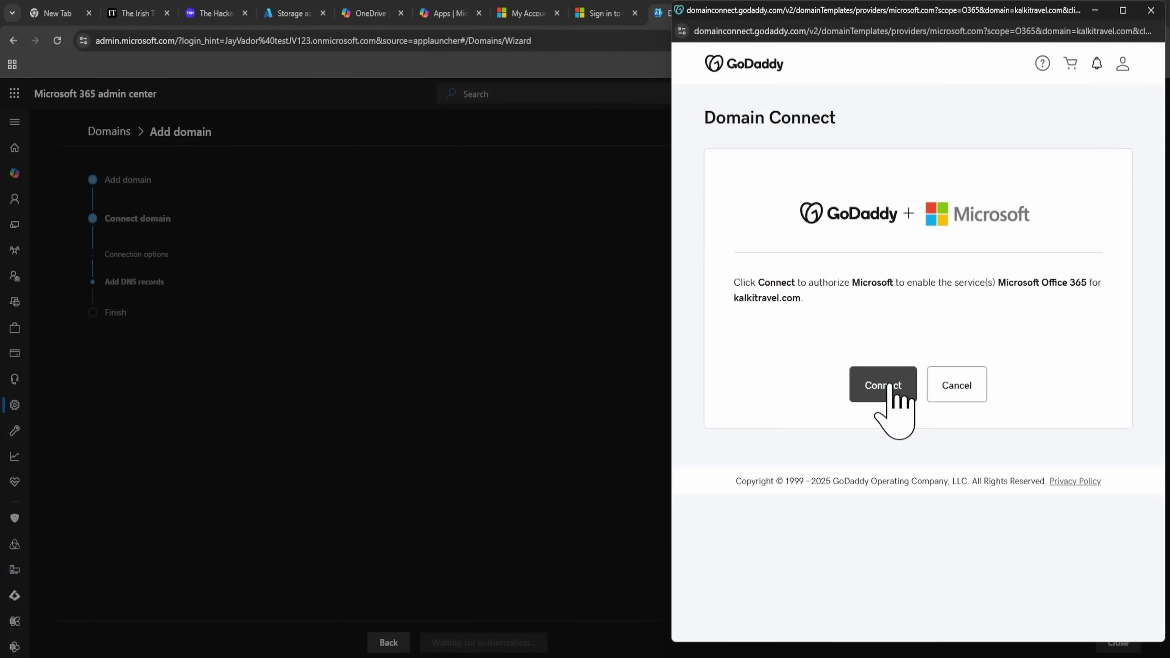
pyautogui.click(889, 390)
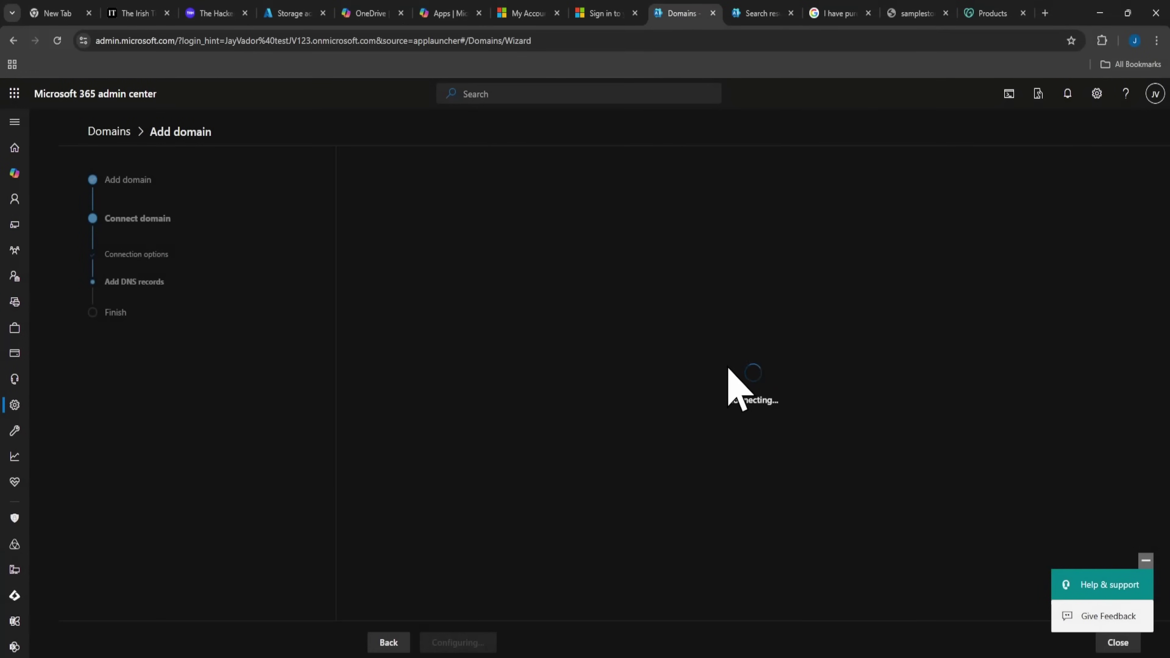
pyautogui.click(1005, 12)
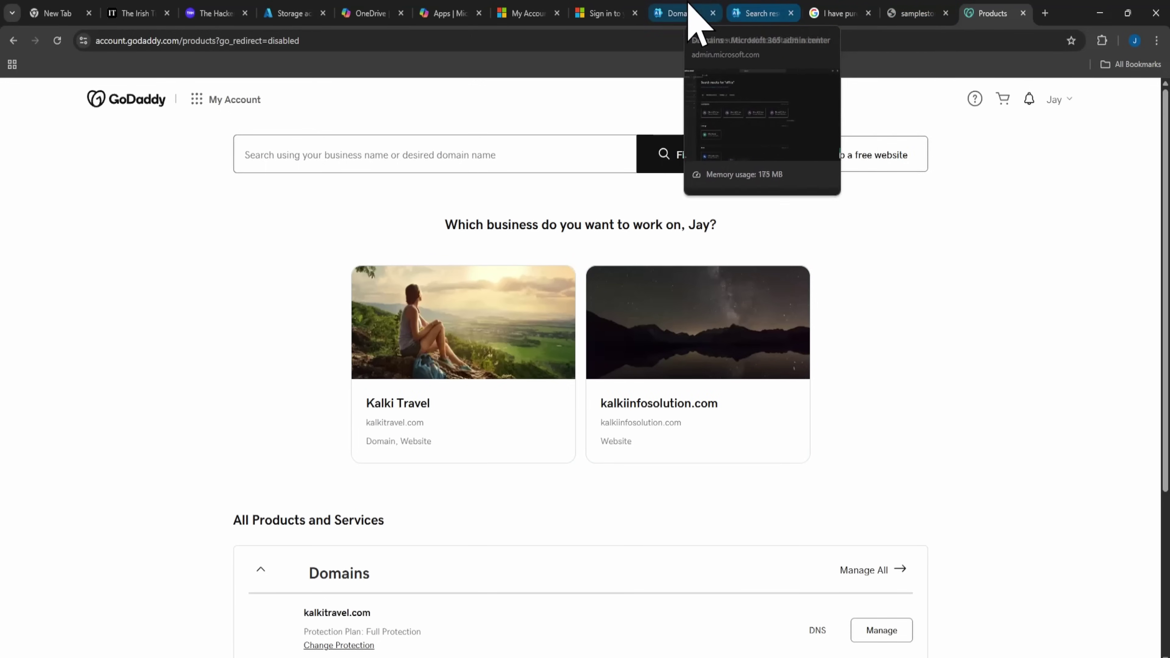
# Rate domain setup as easy without contact permission, finish, and open kalkitravel.com's details.
pyautogui.click(697, 13)
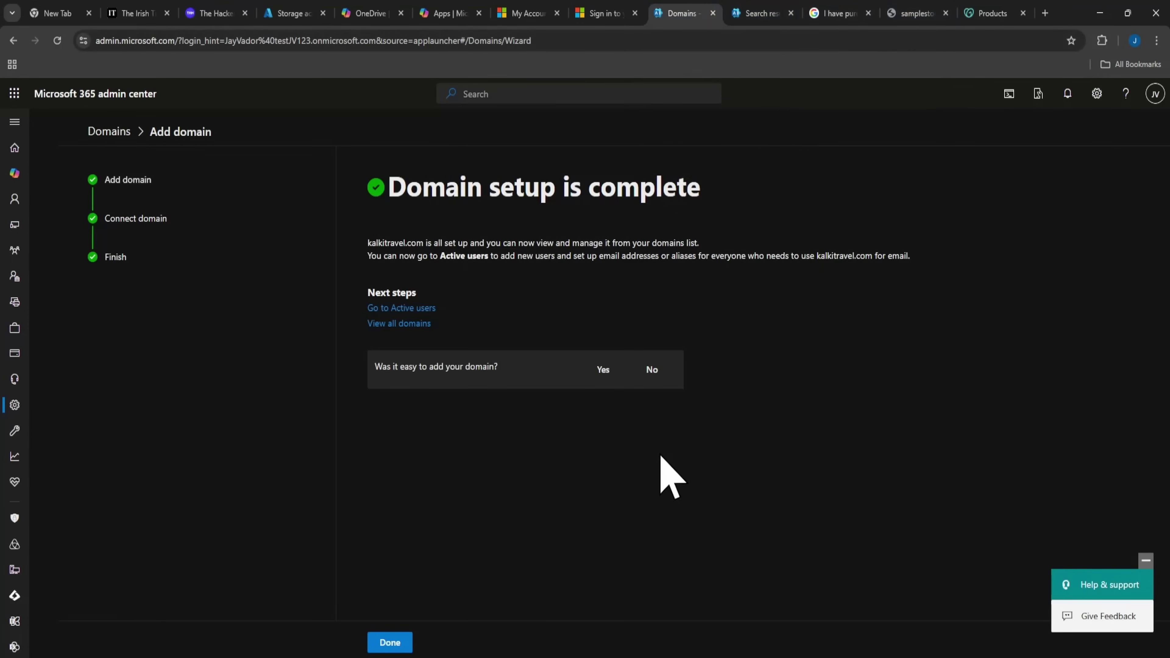
pyautogui.click(599, 370)
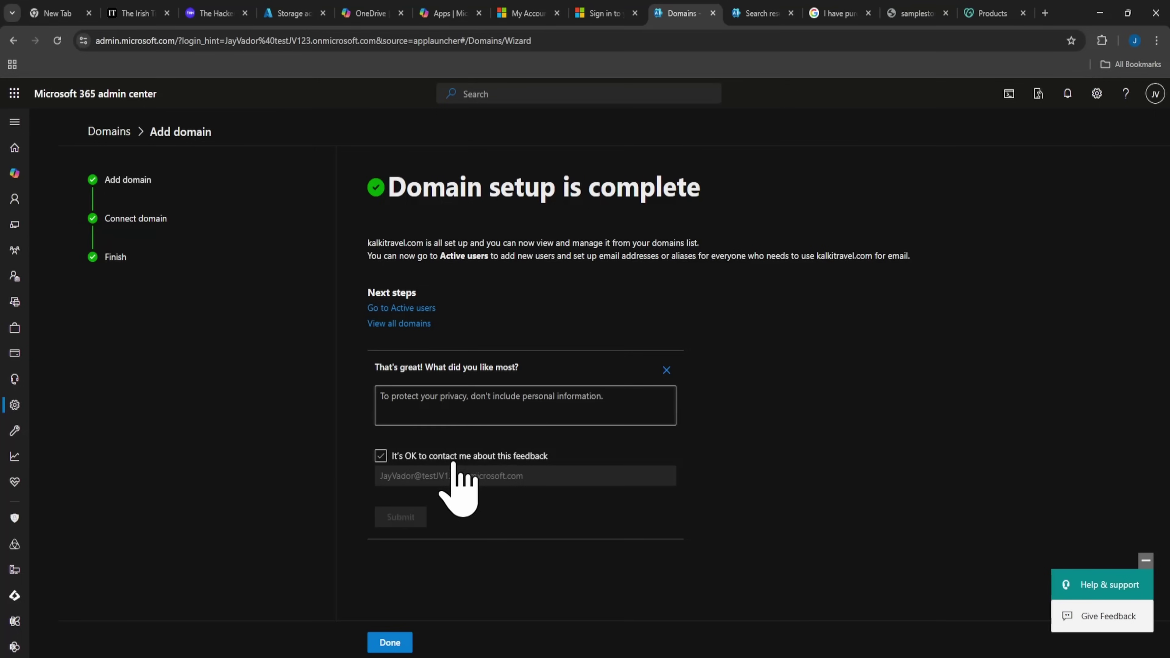
pyautogui.click(420, 456)
pyautogui.click(419, 455)
pyautogui.click(389, 642)
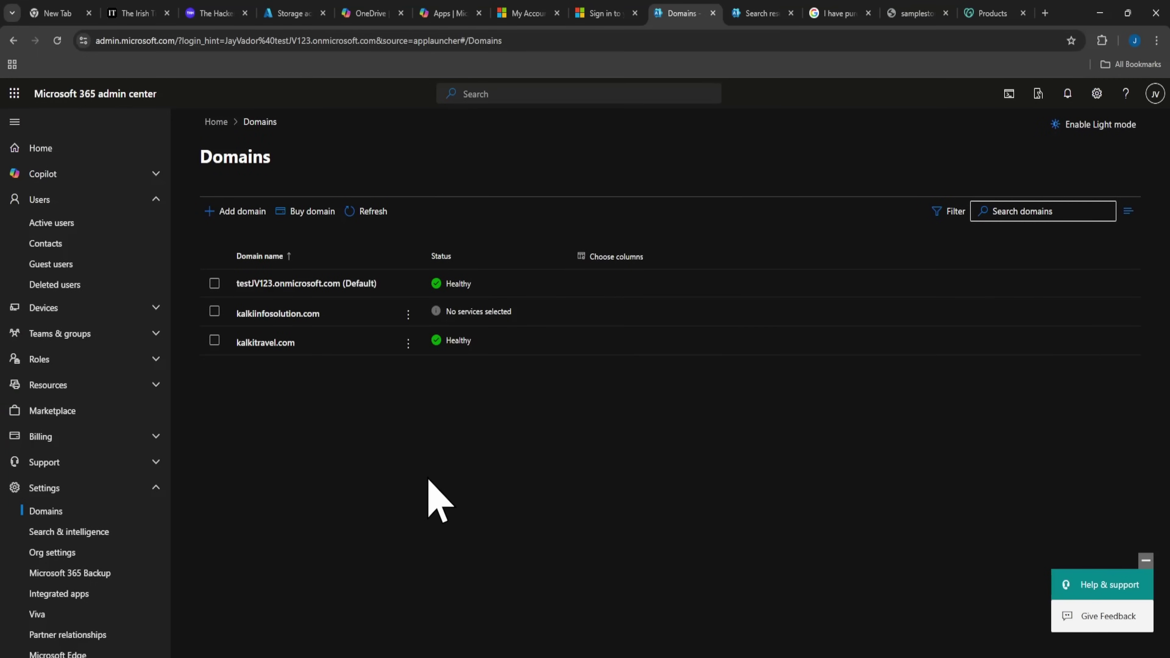
pyautogui.click(279, 344)
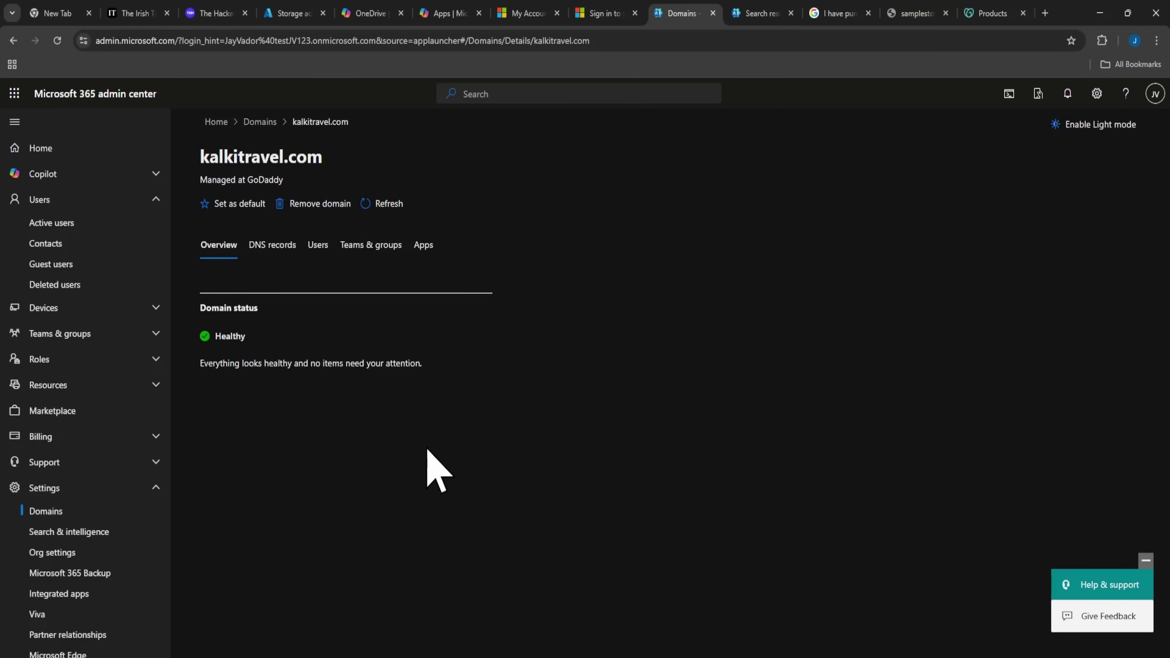
# Confirm no users use kalkitravel.com, then go to the Active users list.
pyautogui.click(318, 245)
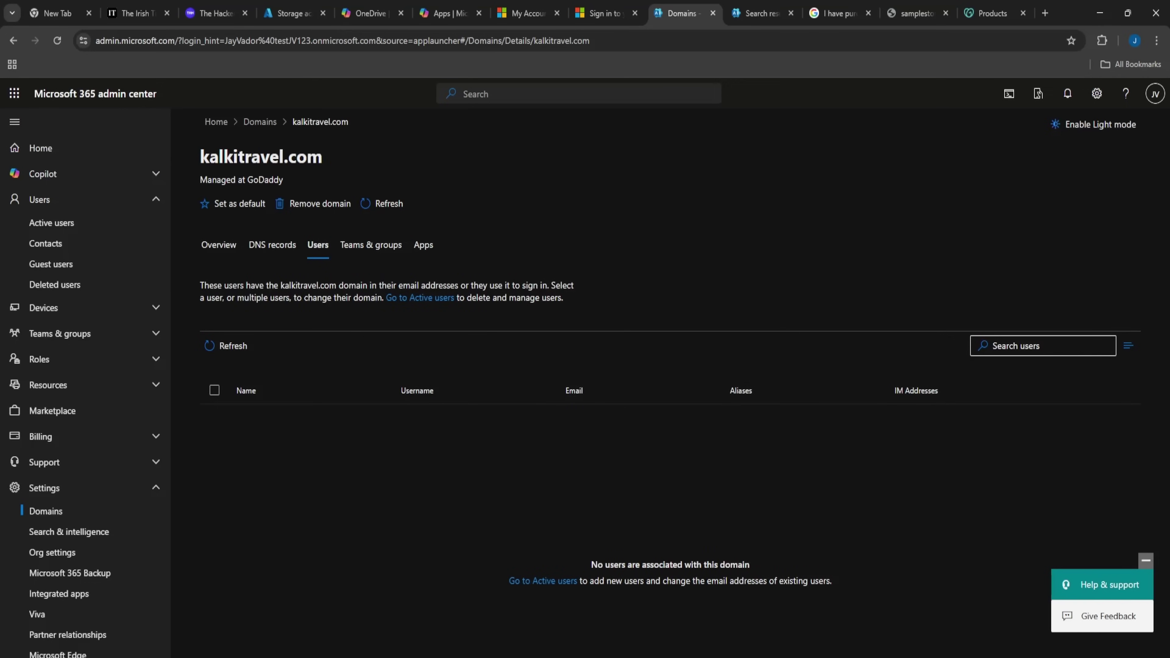
pyautogui.moveTo(696, 564); pyautogui.dragTo(682, 636)
pyautogui.click(639, 596)
pyautogui.click(565, 581)
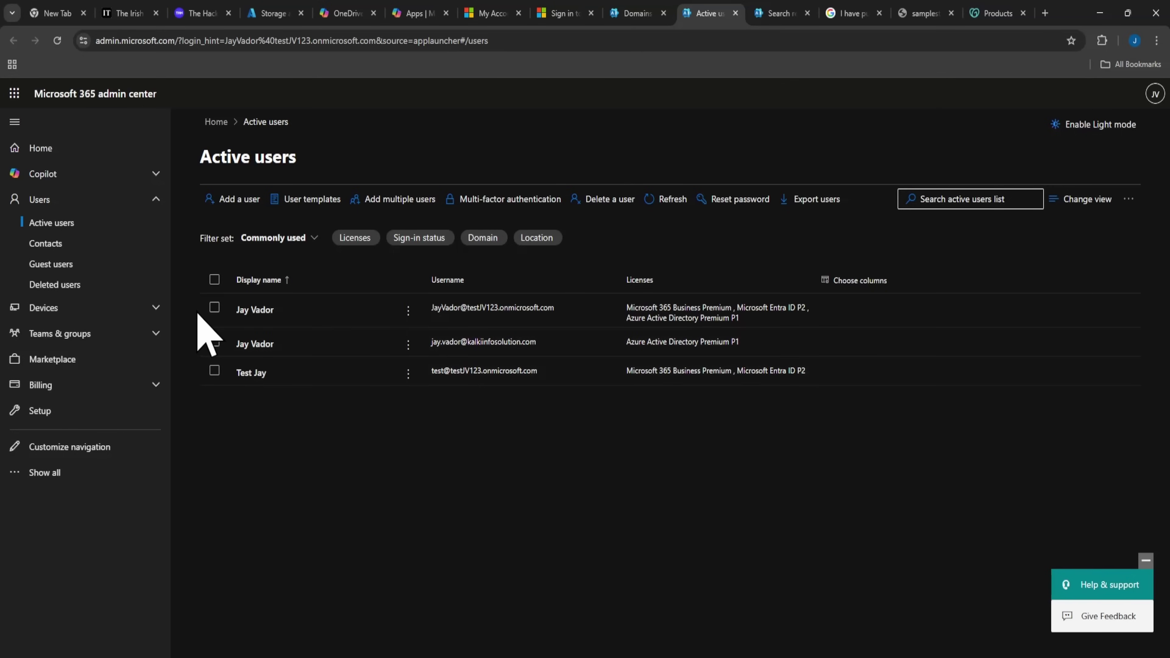
# Add and save a kalkitravel.com email alias with the user's alias username for the first account.
pyautogui.click(214, 307)
pyautogui.click(215, 370)
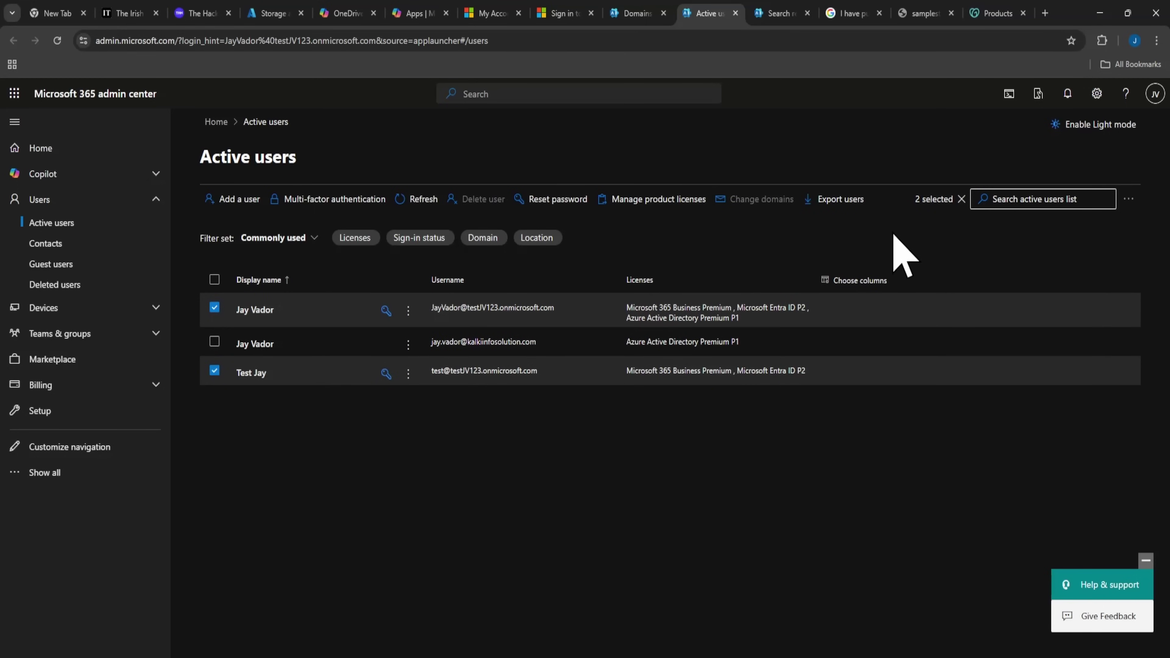
pyautogui.click(213, 371)
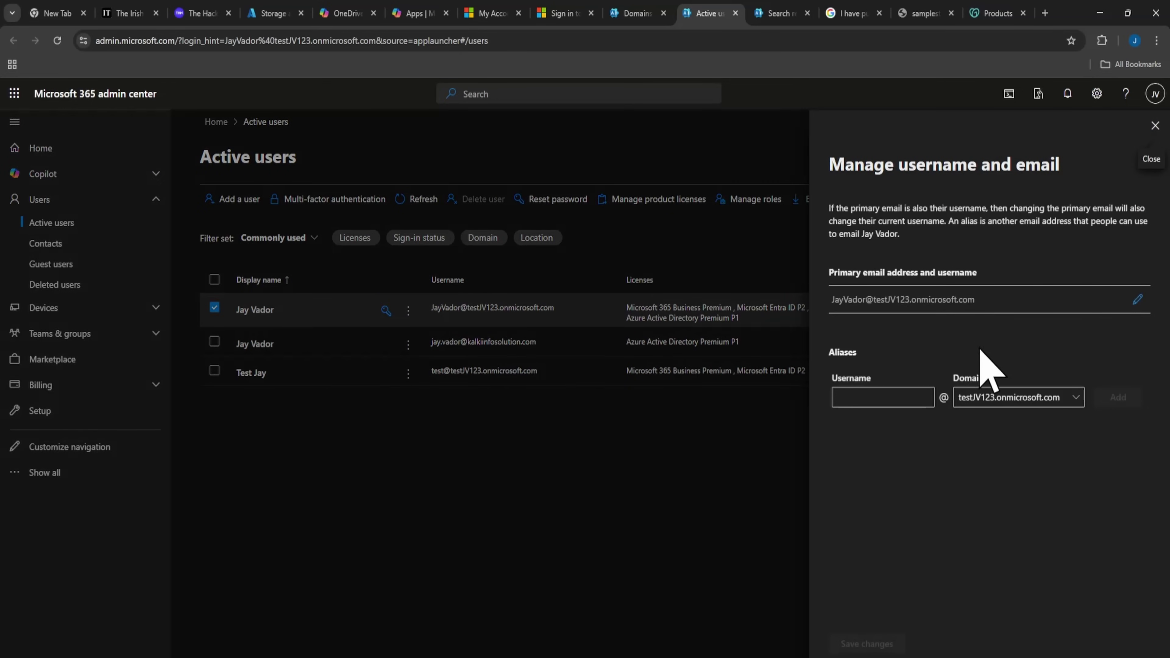
pyautogui.click(993, 397)
pyautogui.click(1003, 446)
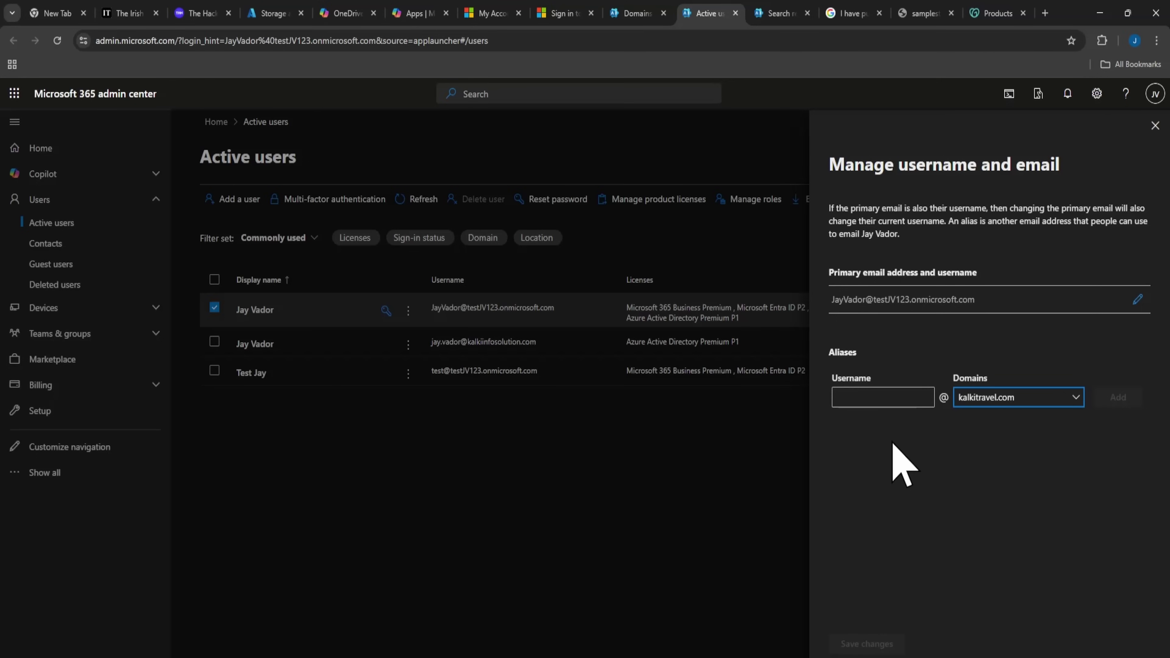
pyautogui.click(885, 398)
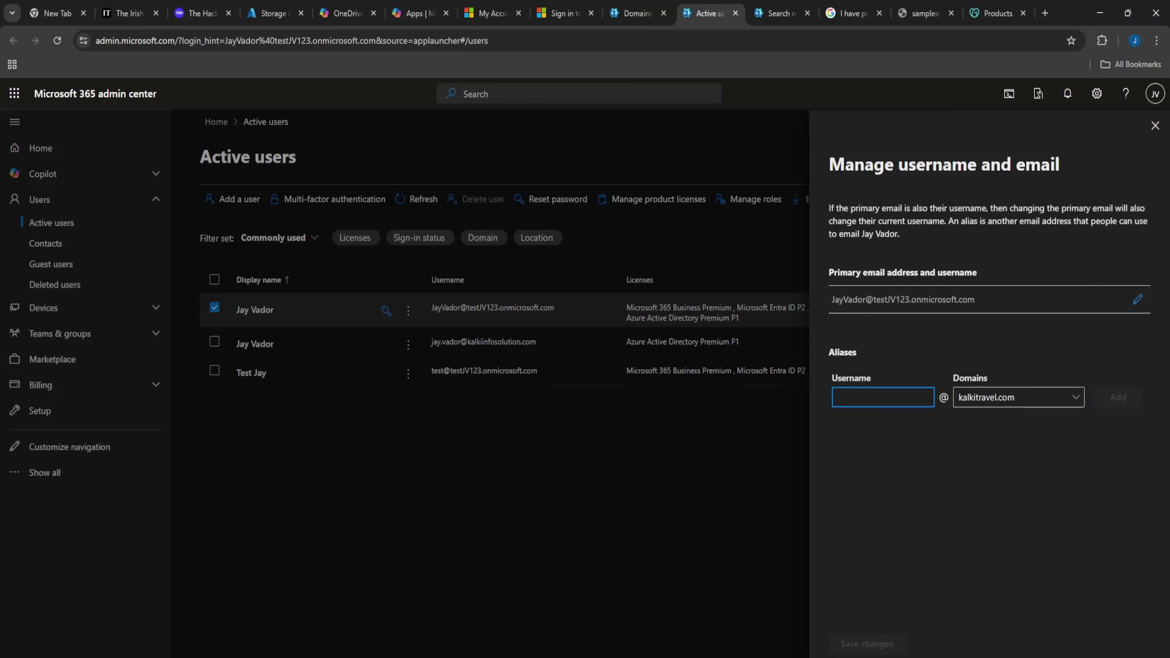
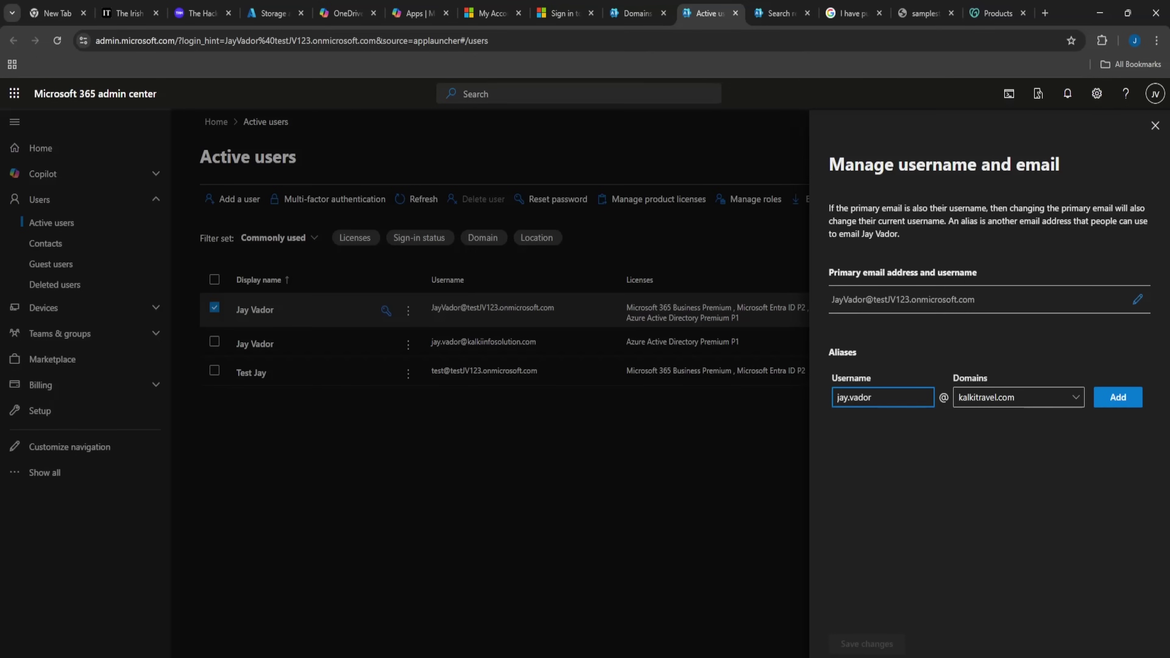
pyautogui.click(1118, 397)
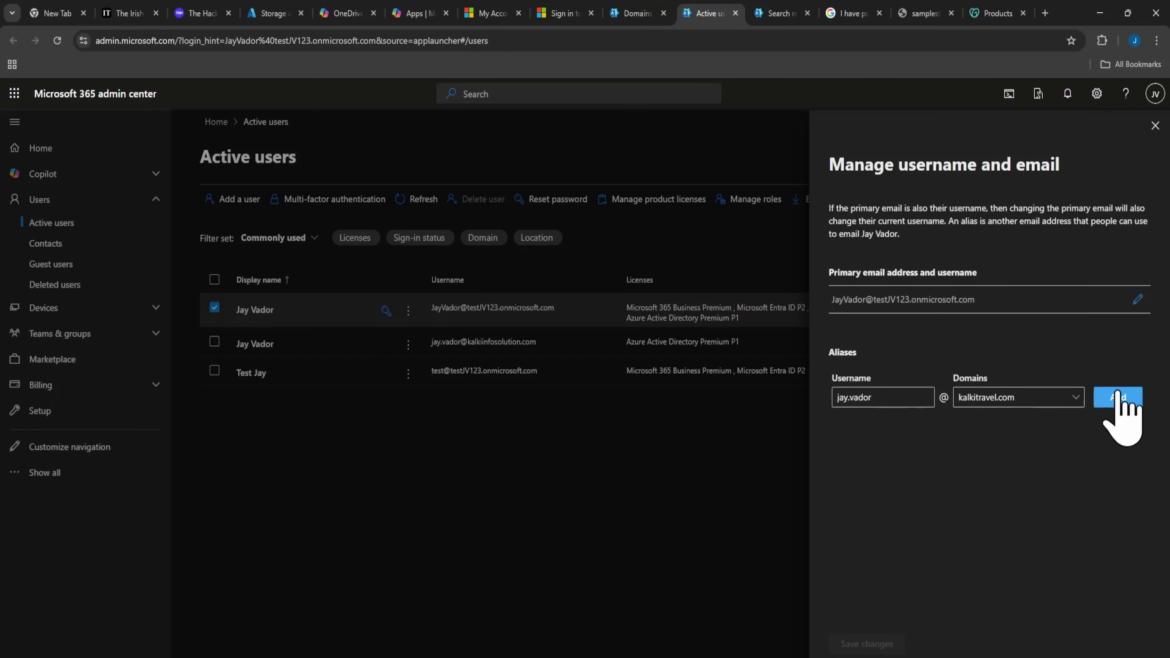
pyautogui.click(865, 643)
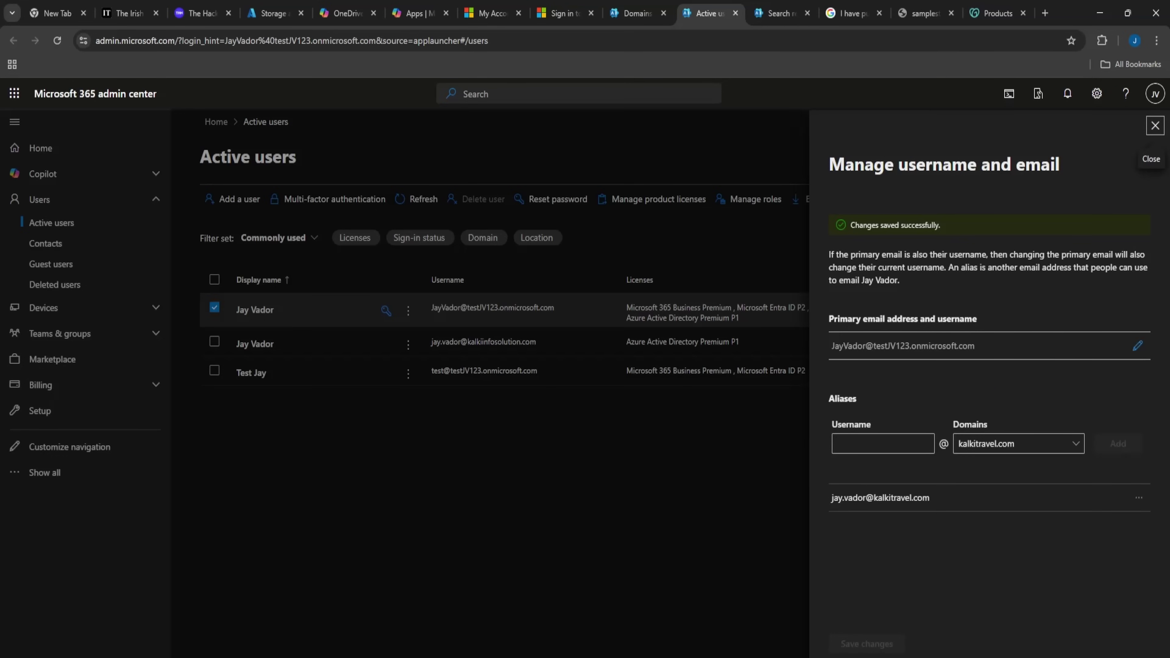
pyautogui.click(1155, 126)
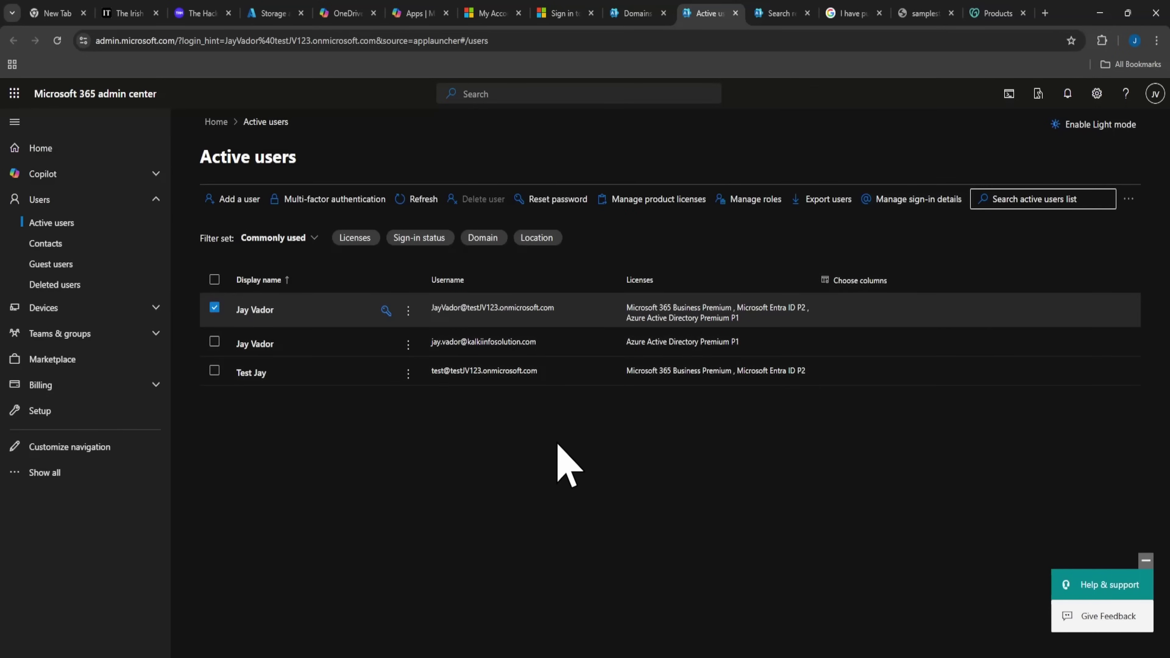
# Add and save a kalkitravel.com email alias for the test user account.
pyautogui.click(215, 307)
pyautogui.click(214, 370)
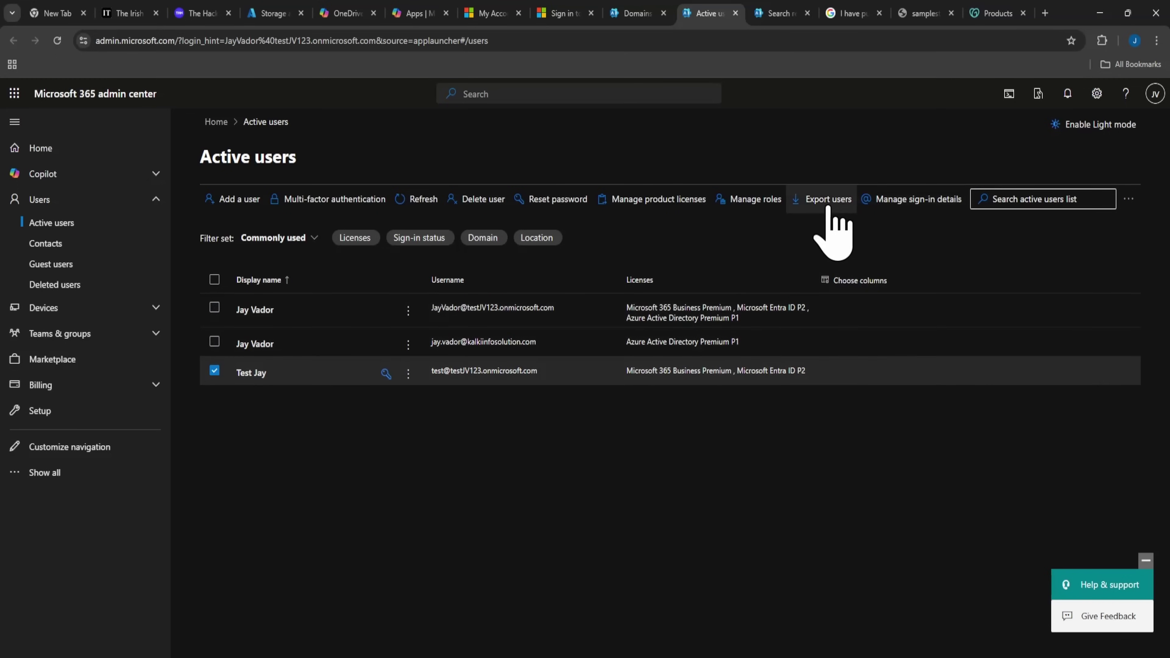
pyautogui.click(877, 203)
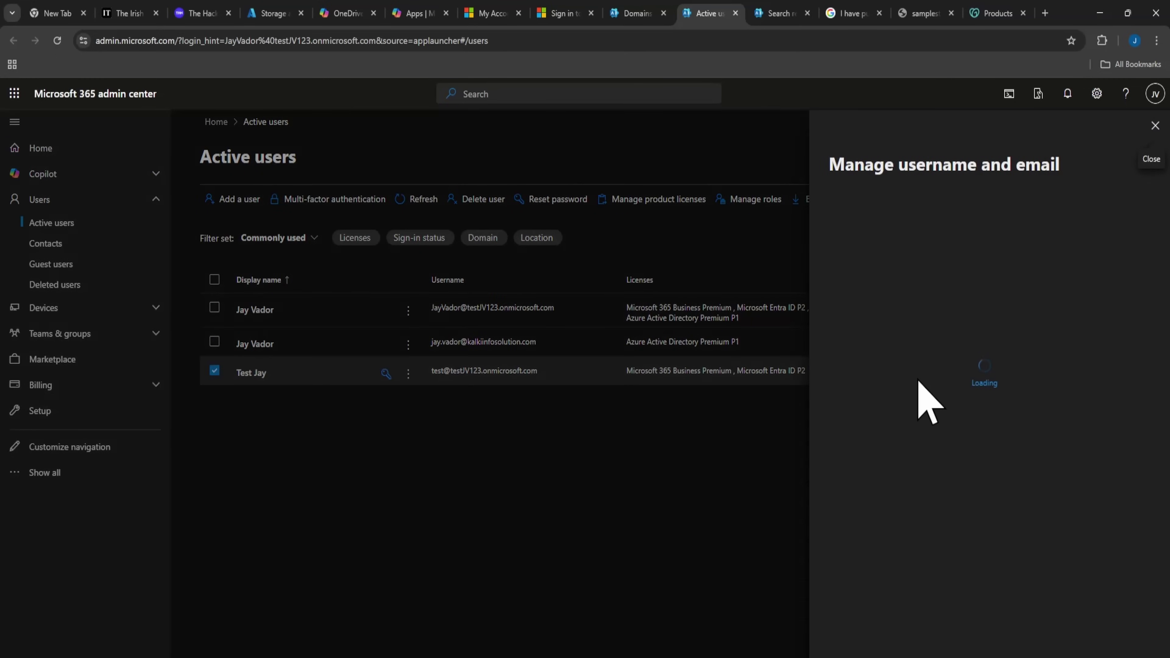
pyautogui.click(883, 397)
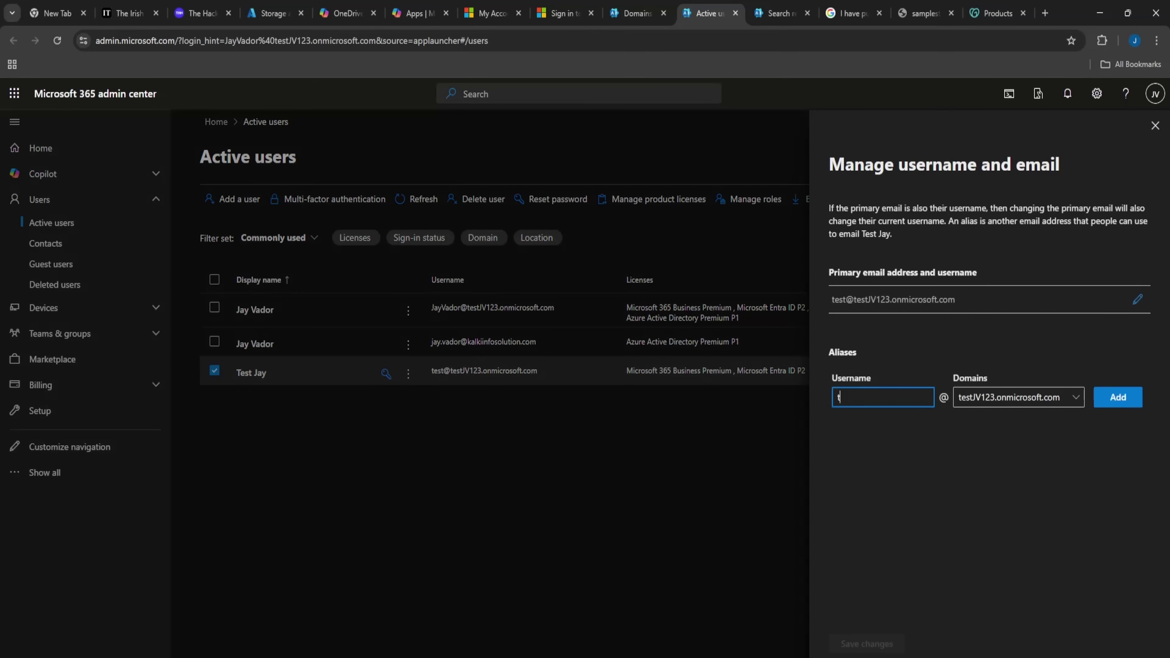
pyautogui.click(1004, 398)
pyautogui.click(1008, 444)
pyautogui.click(1108, 399)
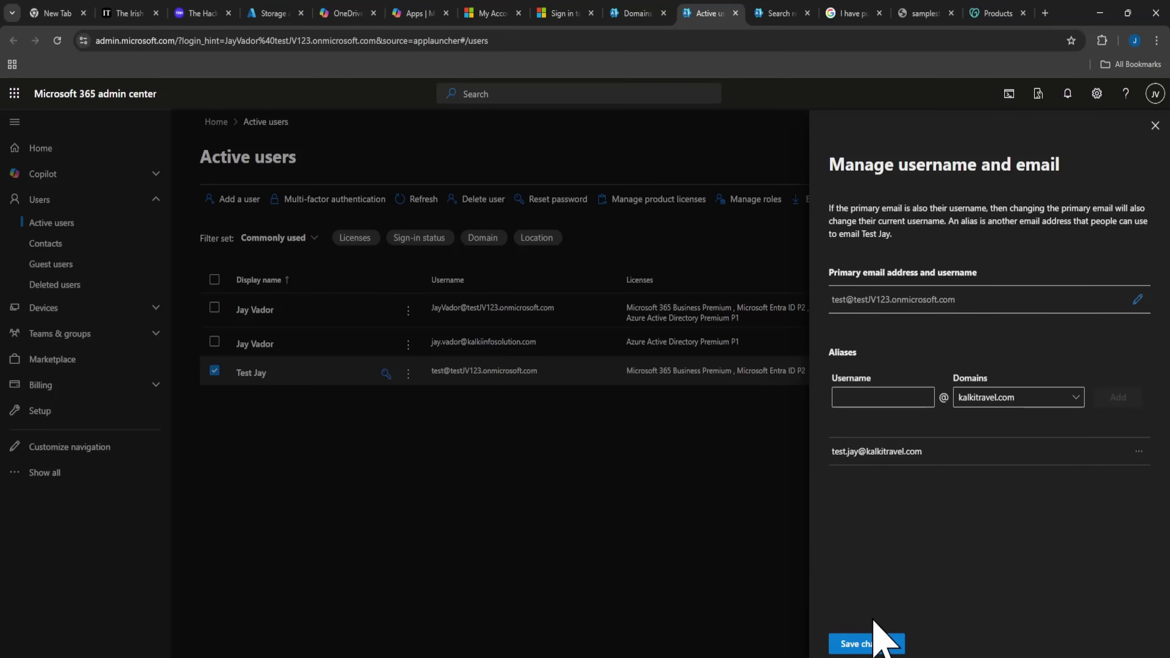
pyautogui.click(875, 642)
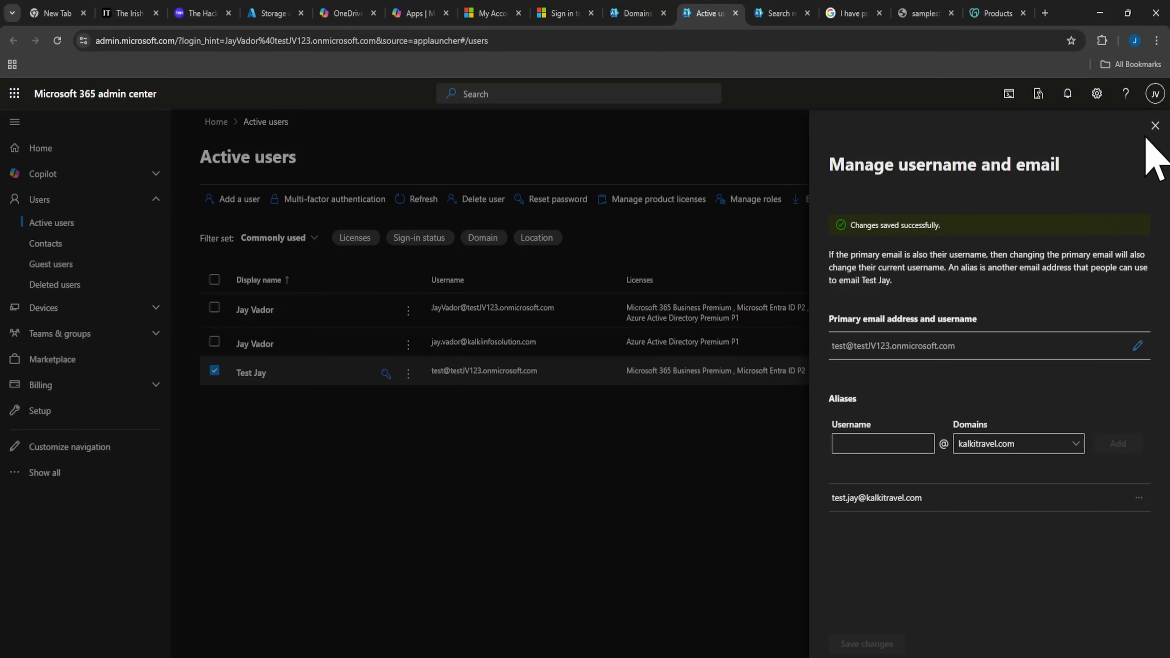
pyautogui.click(1154, 125)
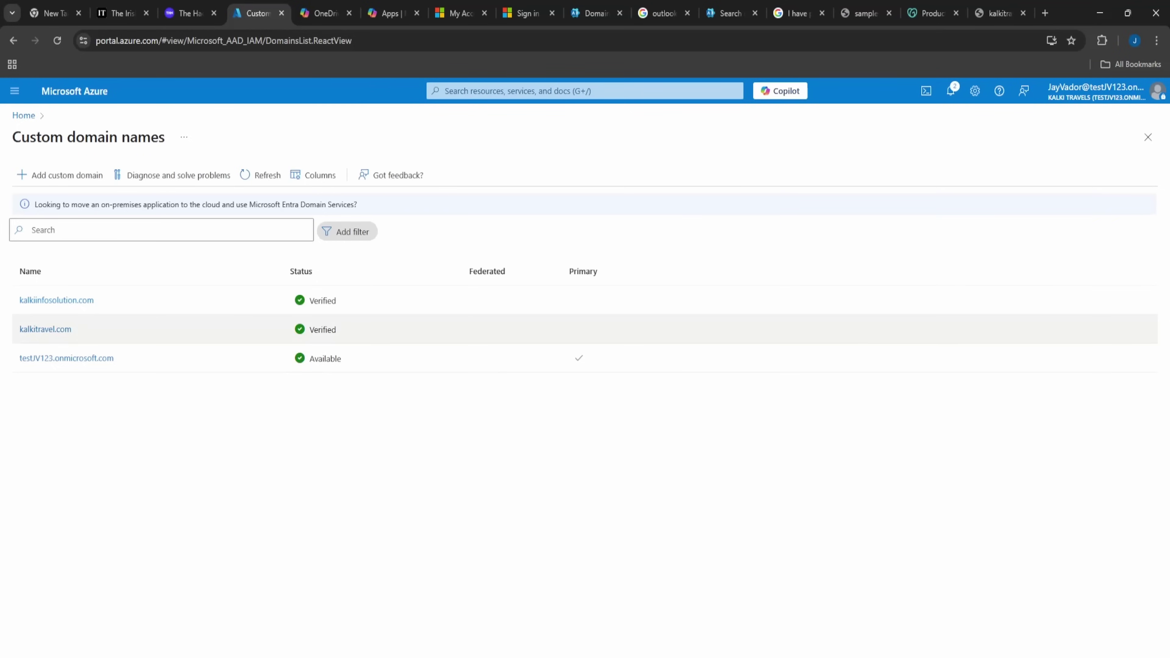
# Open kalkitravel.com's custom domain properties, which show it Verified and in use but not primary.
pyautogui.click(50, 330)
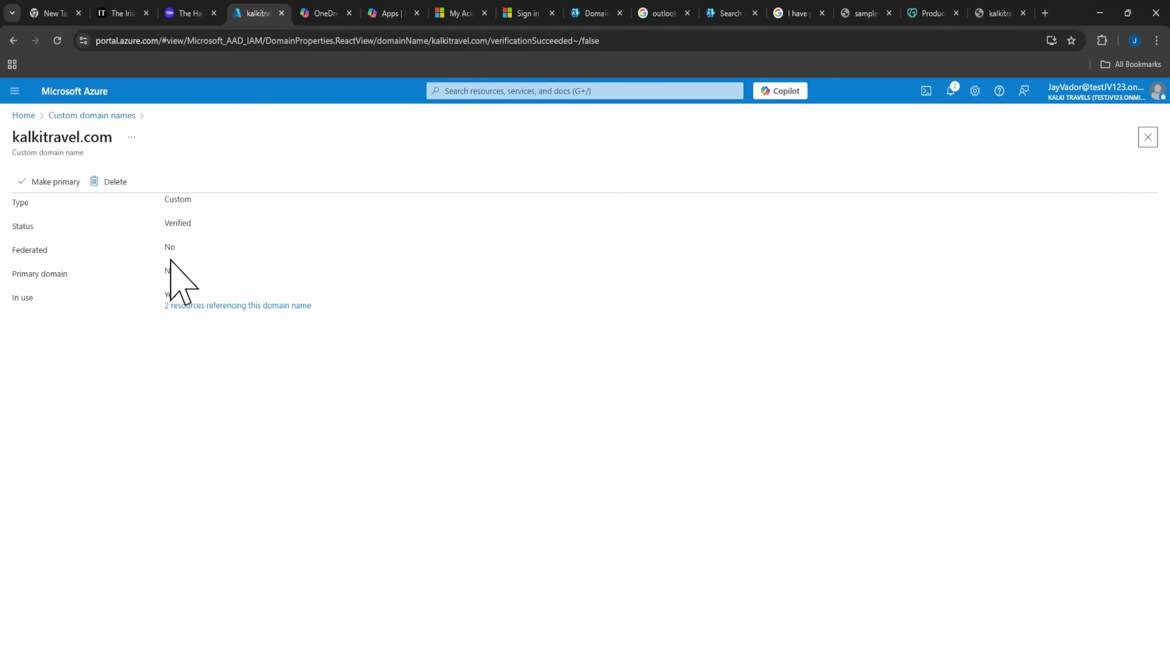
# Make kalkitravel.com the tenant's primary domain, then view its Launching Soon website.
pyautogui.click(180, 306)
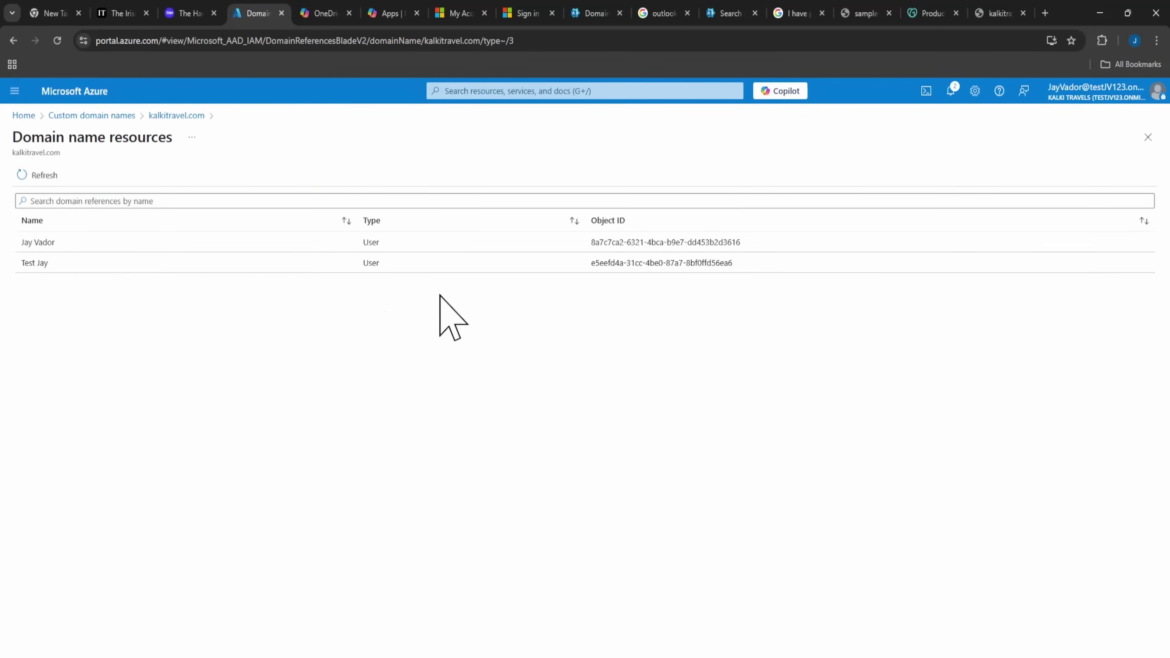
pyautogui.click(118, 116)
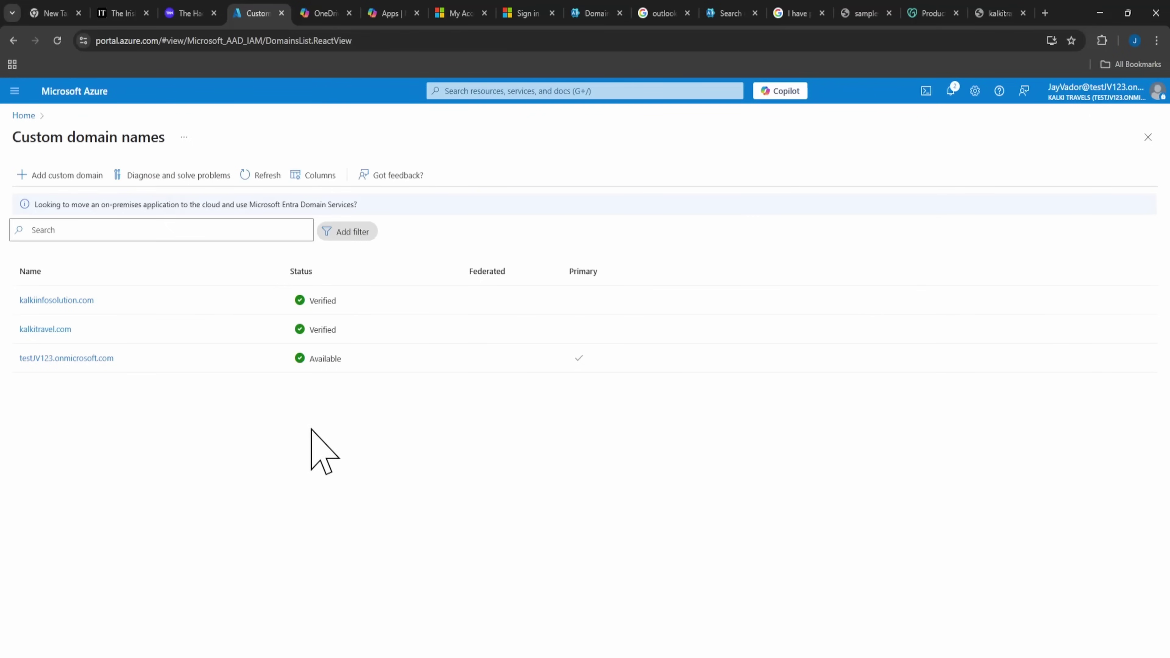
pyautogui.click(55, 333)
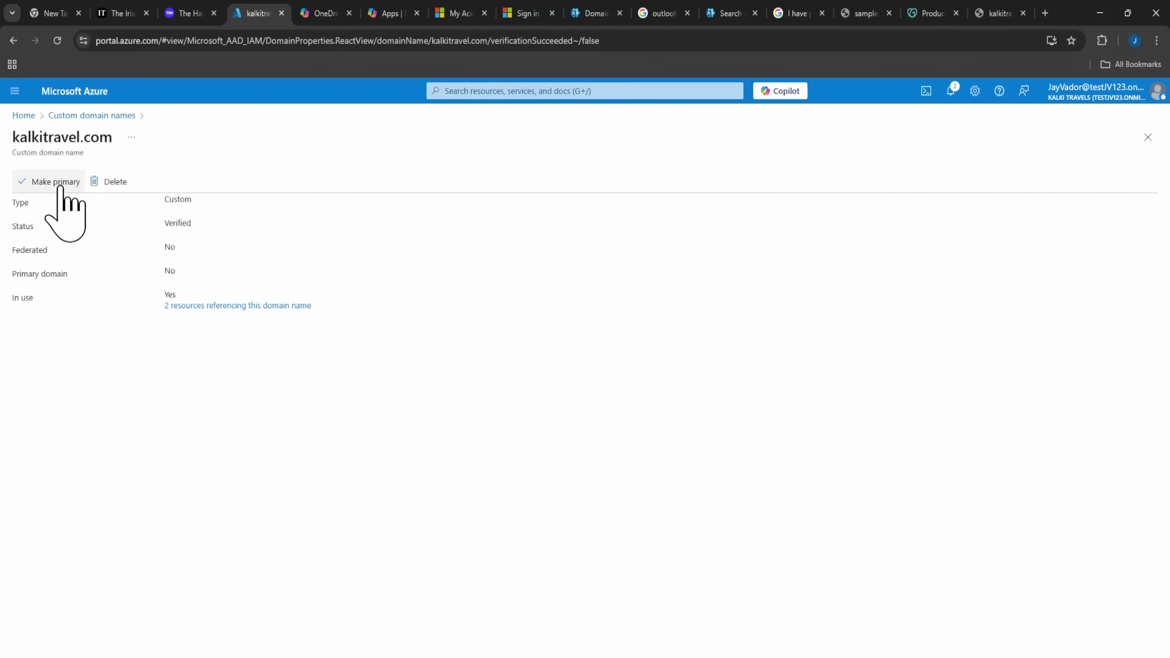
pyautogui.click(56, 182)
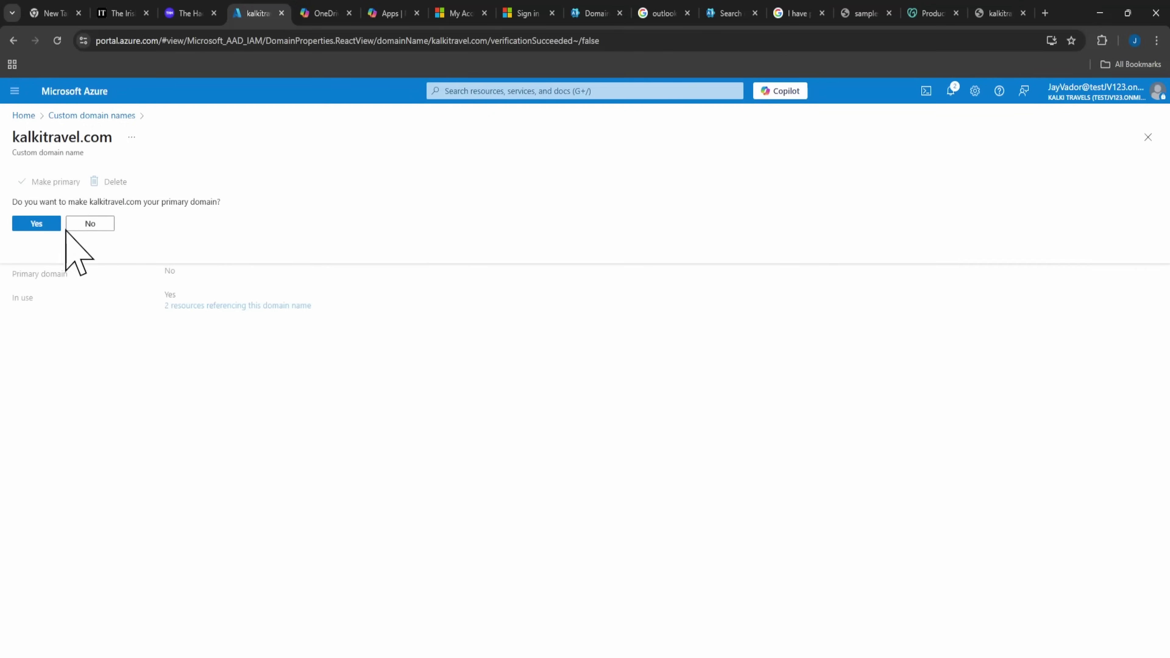
pyautogui.click(40, 225)
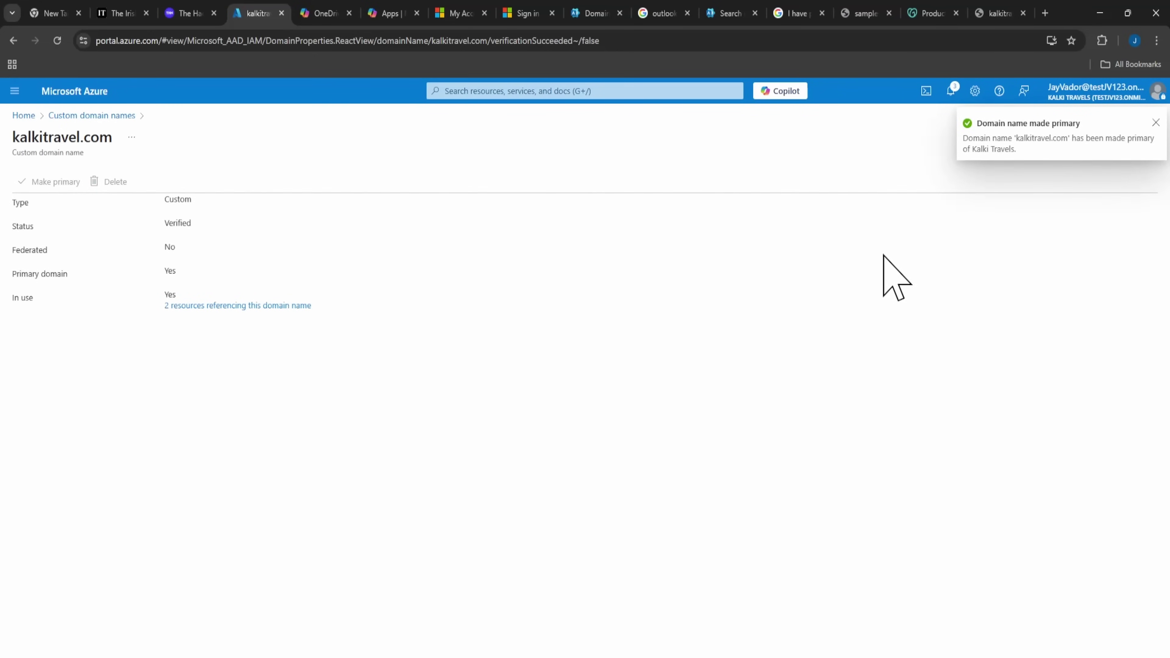
pyautogui.click(998, 13)
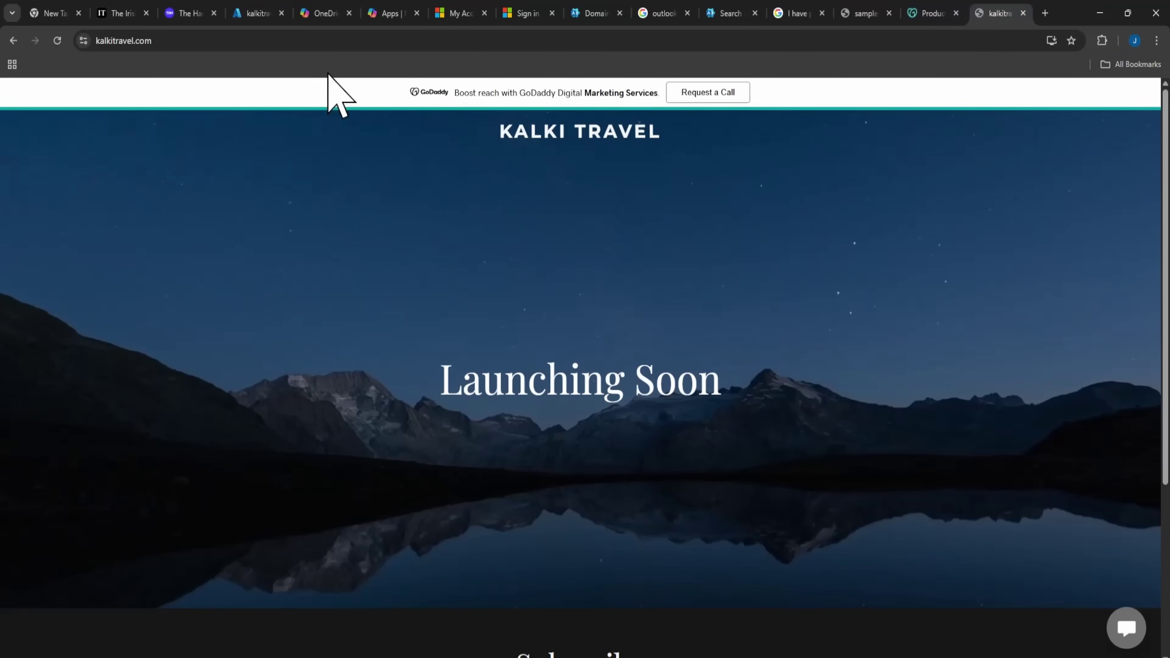
# Reload the kalkitravel.com site and return to the admin center's Active users list.
pyautogui.click(58, 41)
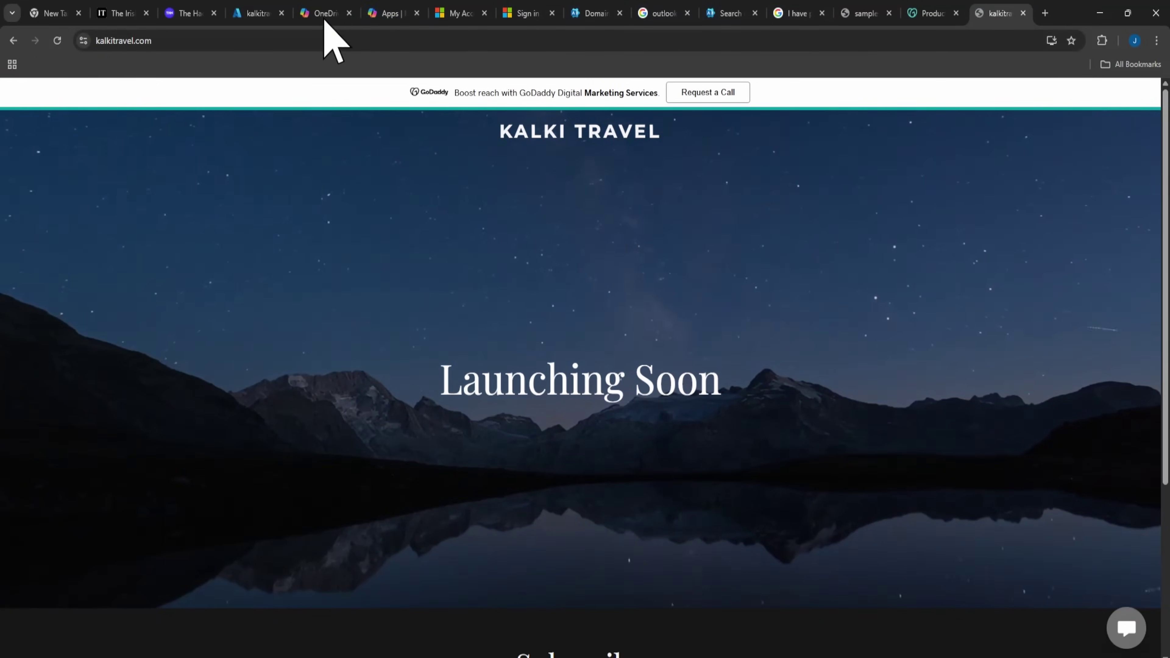
pyautogui.click(262, 14)
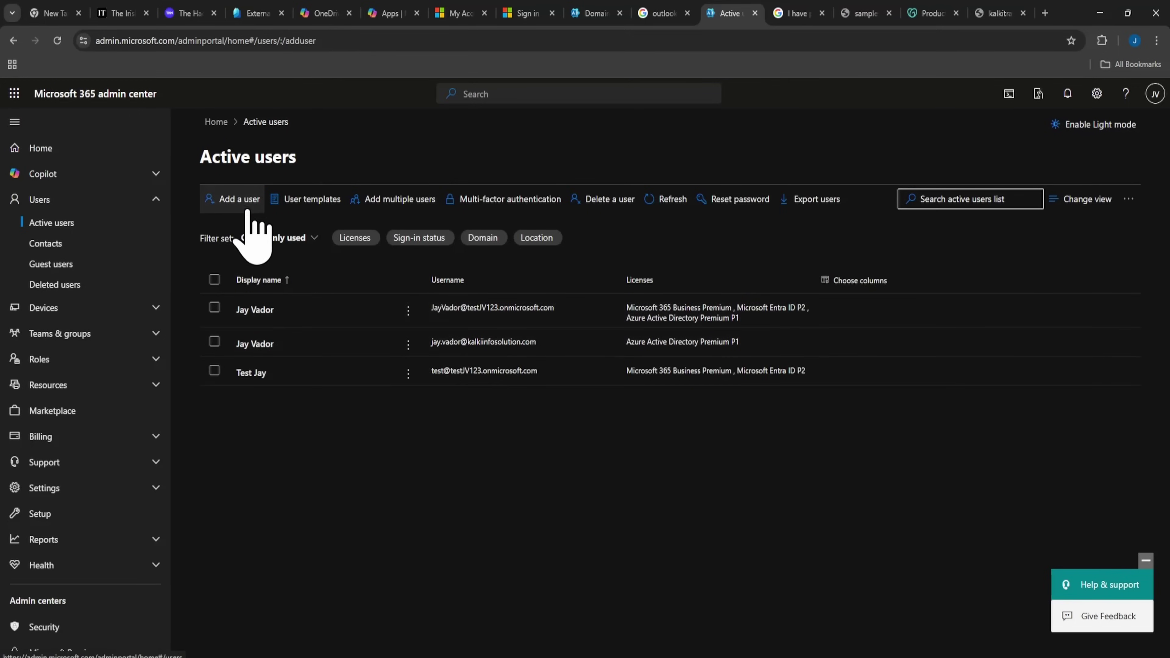
# Enter the new user's first, last and display names and a kalkitravel.com username.
pyautogui.click(240, 202)
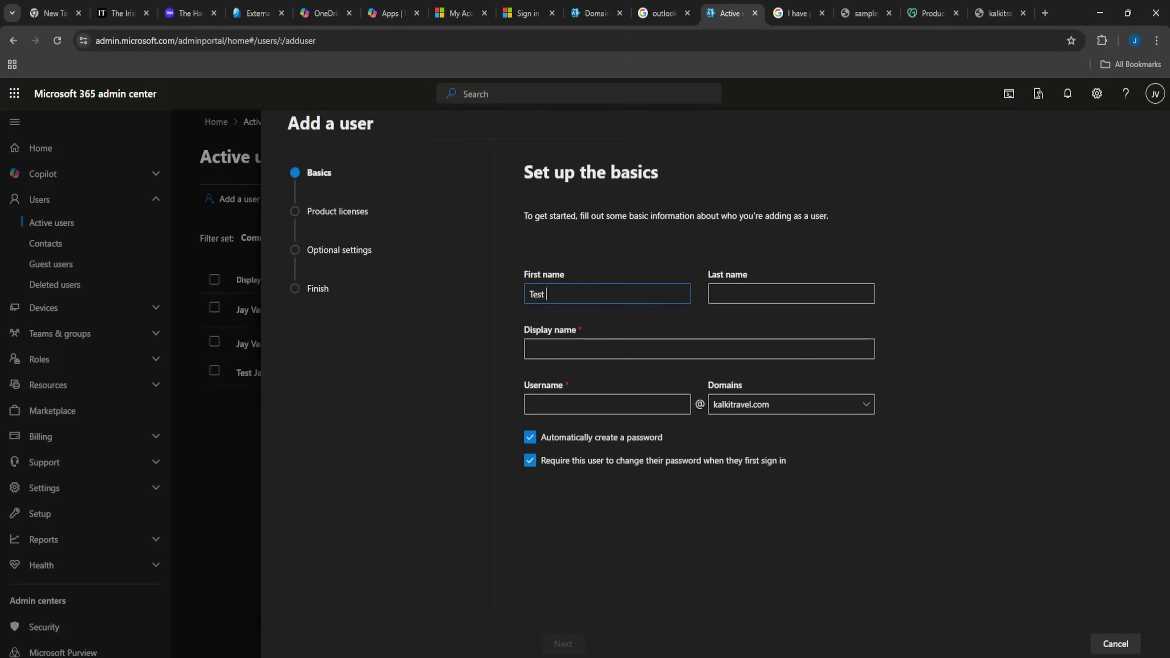
pyautogui.press('Tab')
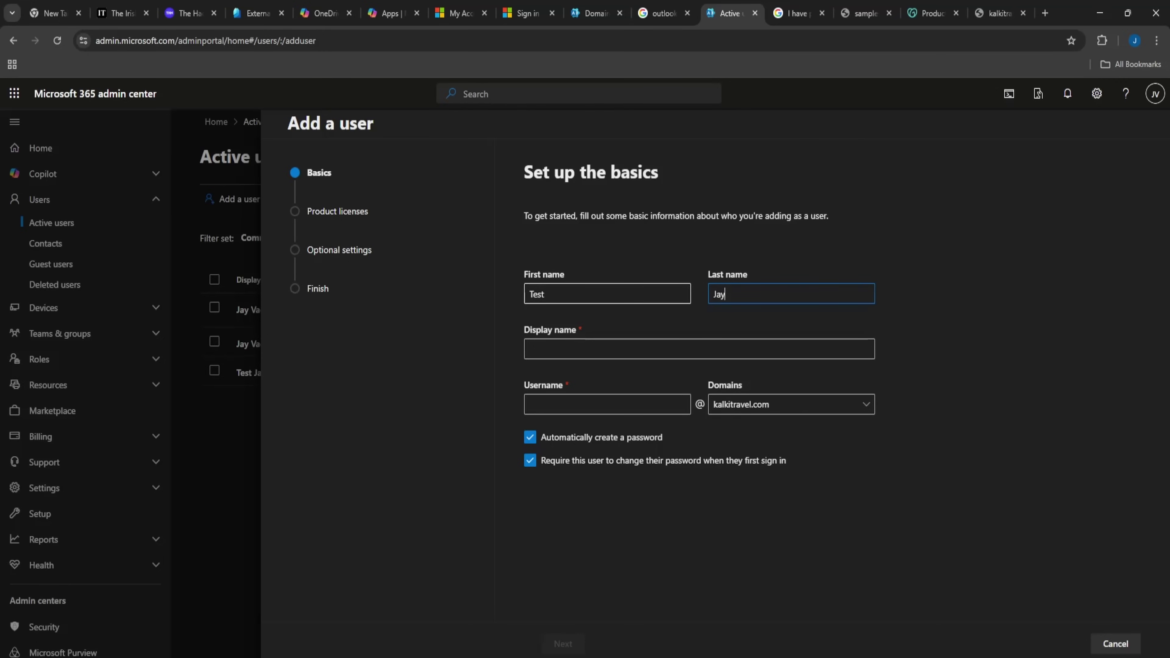
pyautogui.press('Tab')
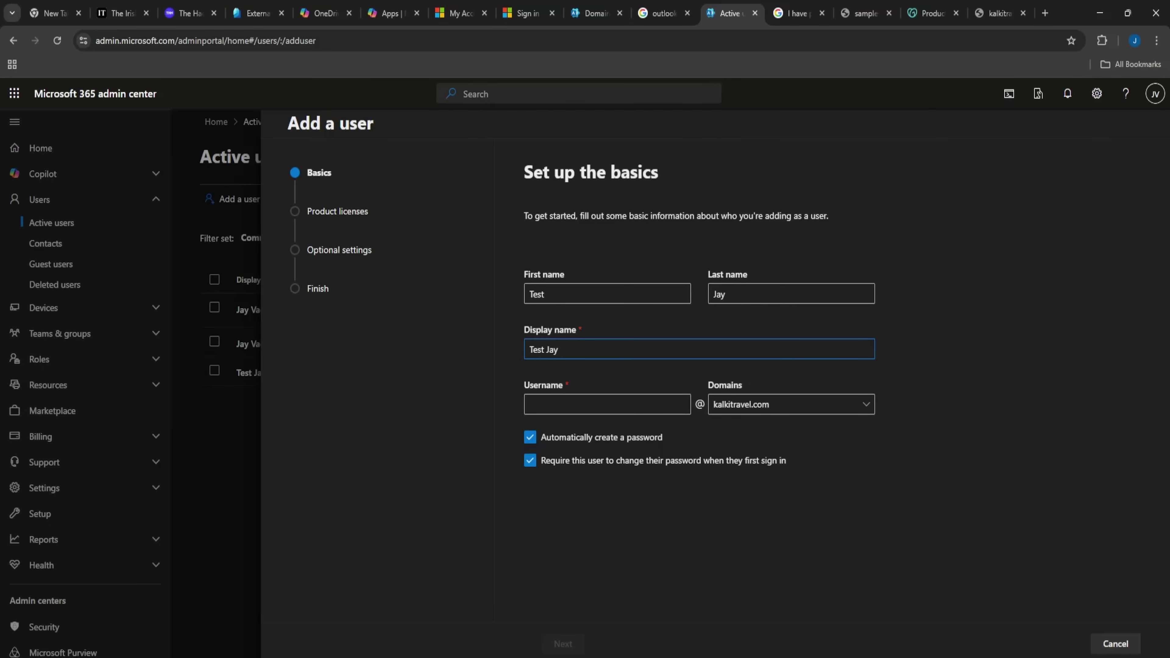
pyautogui.write('KT')
pyautogui.click(590, 404)
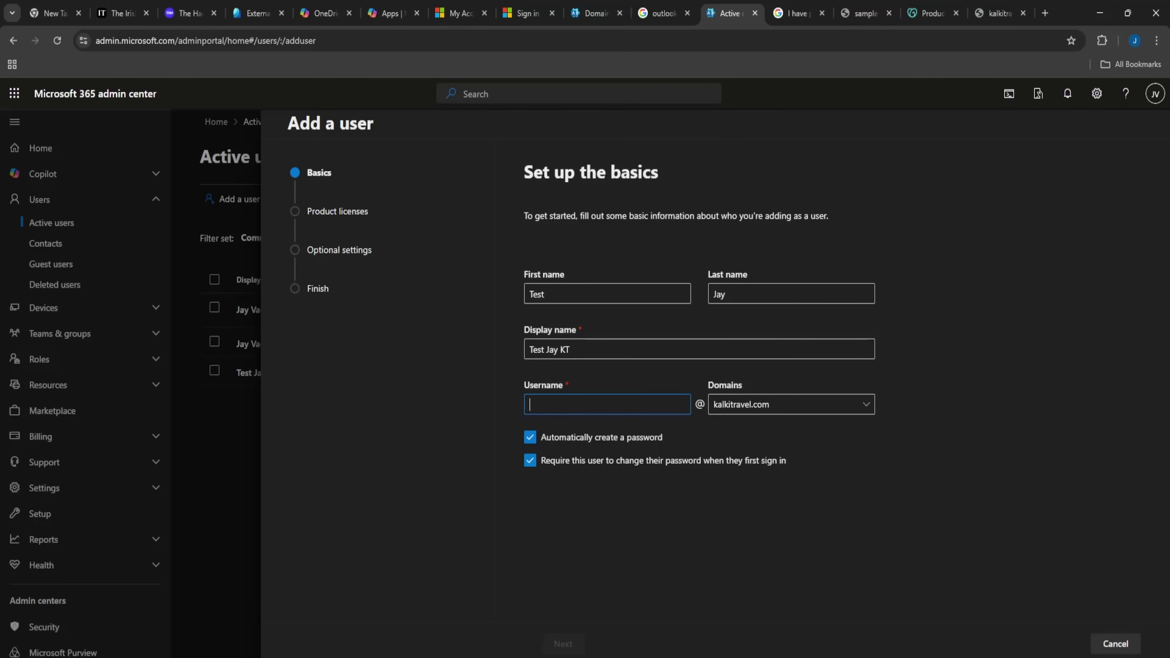
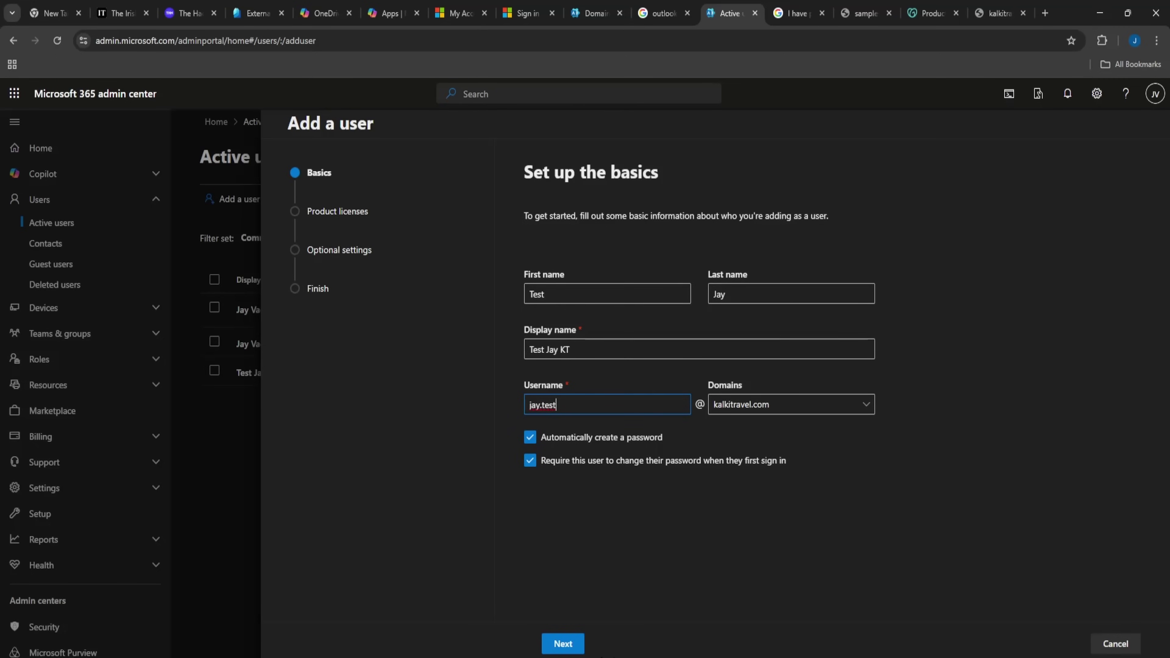
pyautogui.click(575, 645)
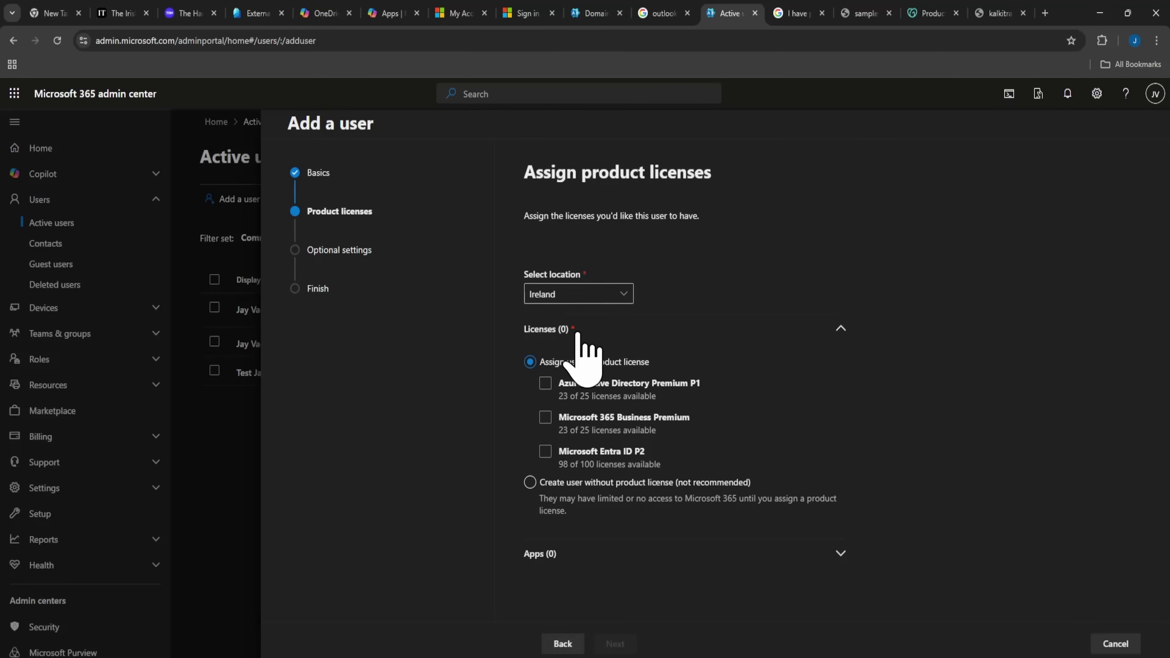
# Assign the new user Microsoft 365 Business Premium and Microsoft Entra ID P2 licenses.
pyautogui.click(545, 383)
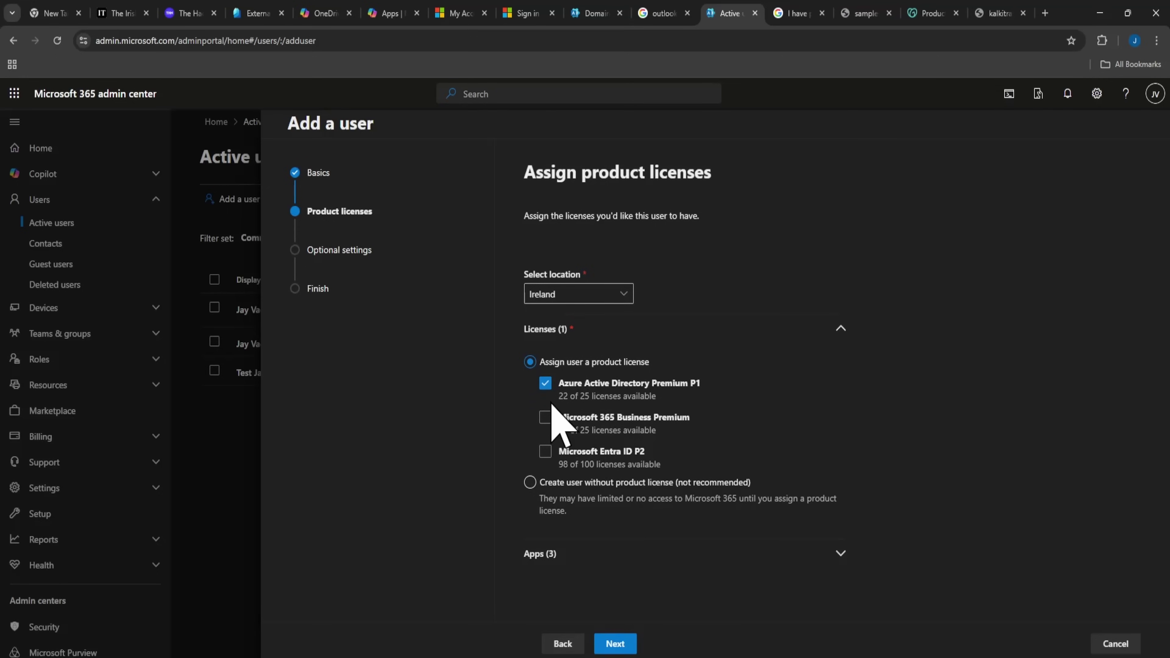
pyautogui.click(546, 418)
pyautogui.click(545, 451)
pyautogui.click(551, 387)
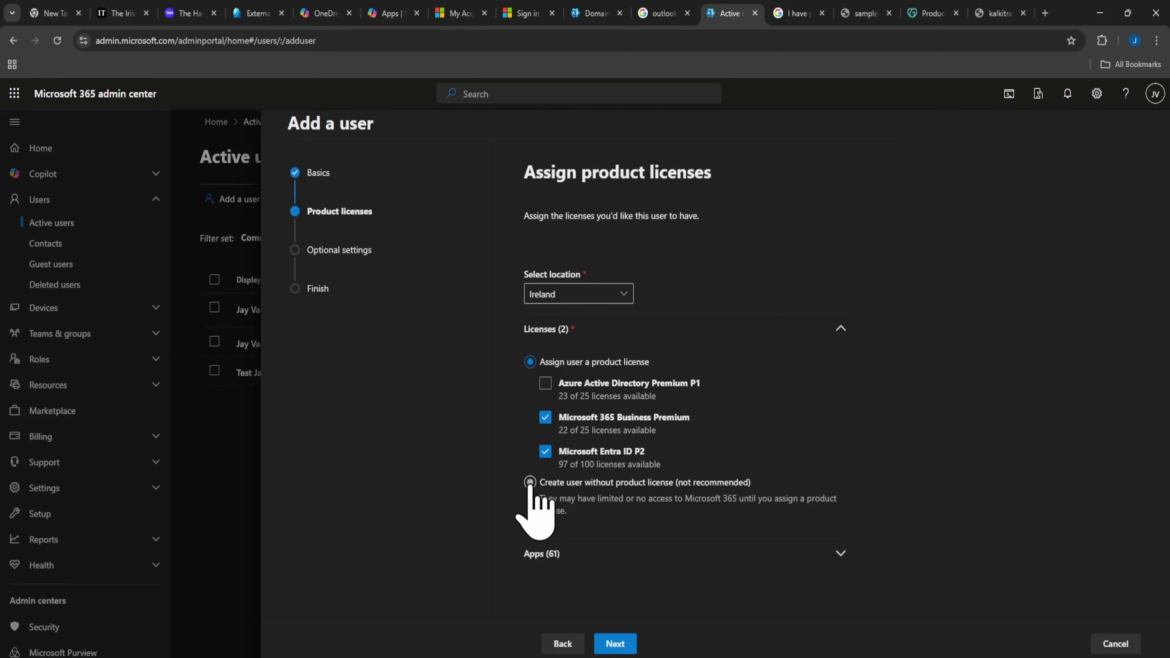
pyautogui.click(615, 644)
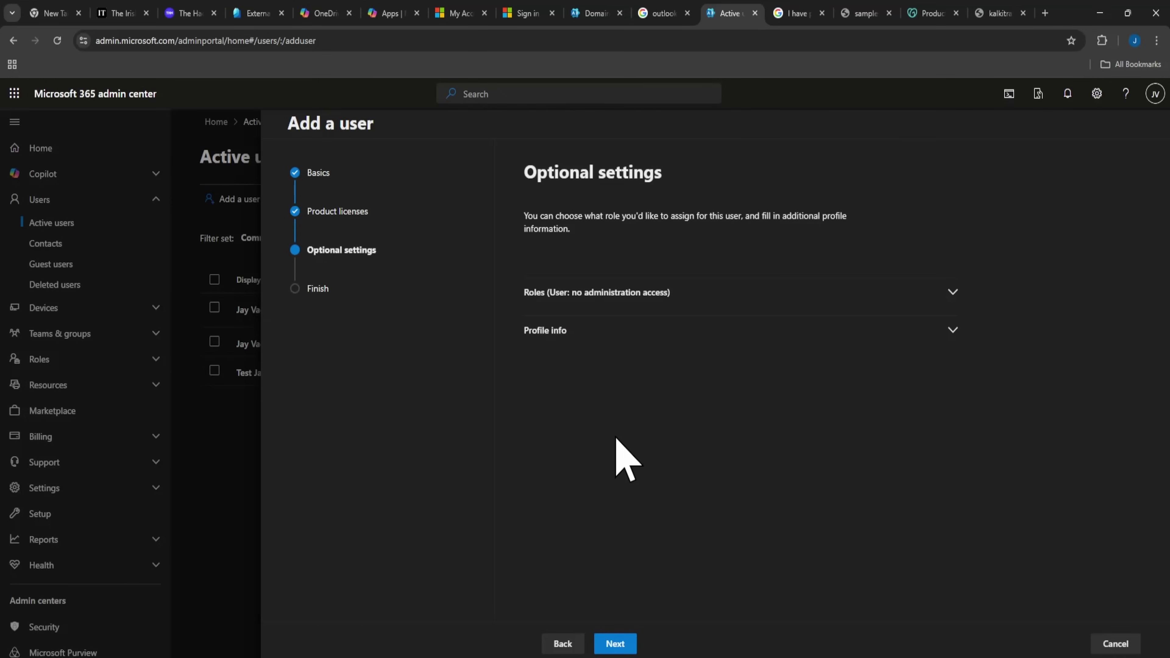
# Grant the user admin center access with the Teams Administrator role.
pyautogui.click(767, 295)
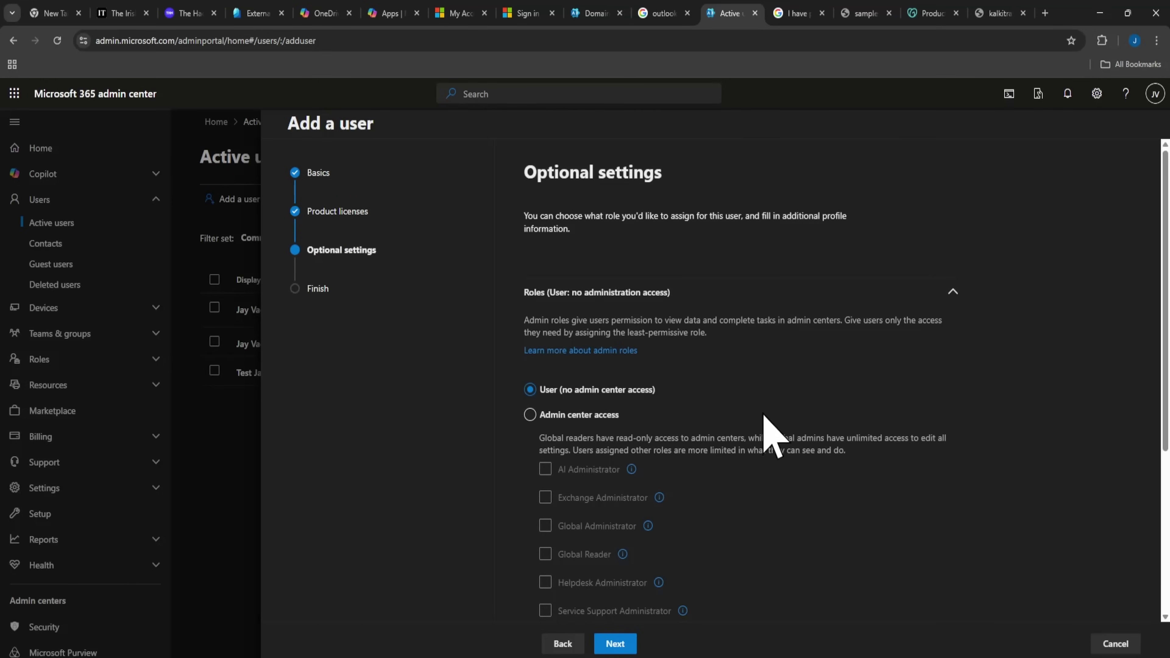
pyautogui.scroll(-1, 760, 410)
pyautogui.click(581, 352)
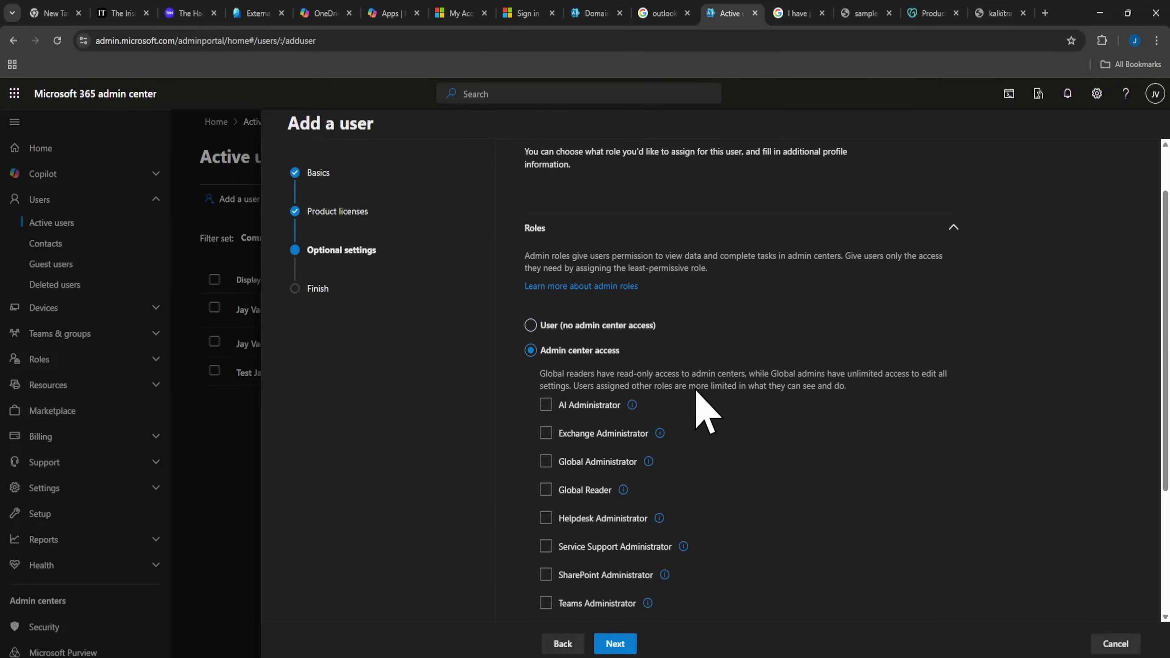
pyautogui.scroll(-3, 700, 415)
pyautogui.click(625, 442)
pyautogui.click(623, 444)
pyautogui.click(595, 302)
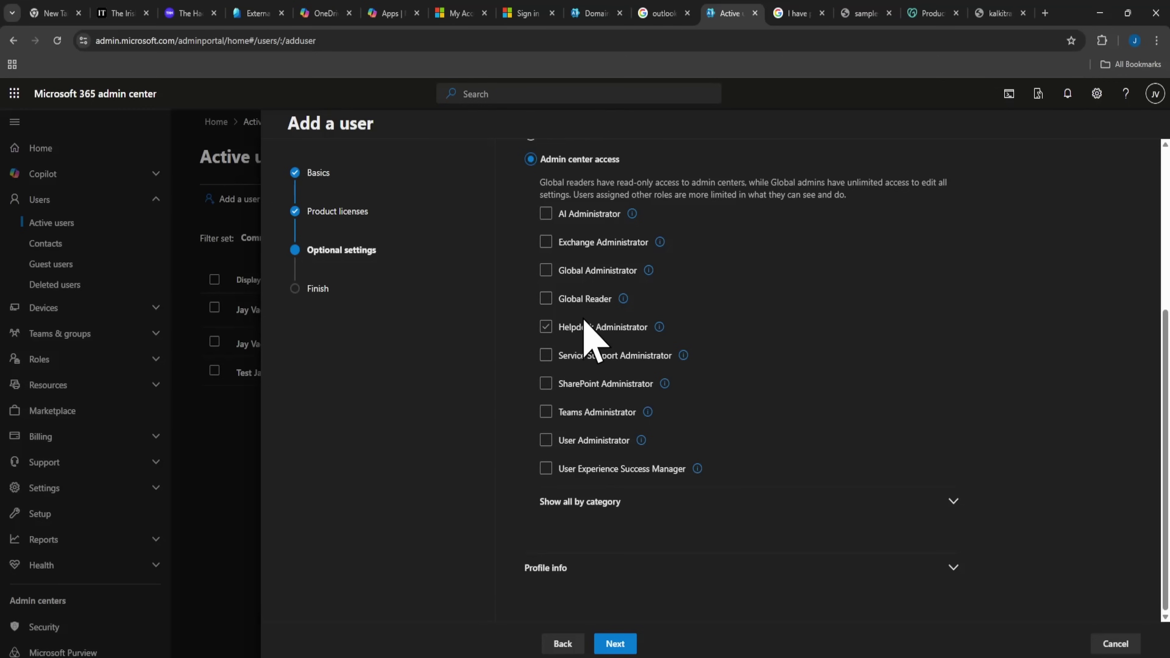
pyautogui.click(590, 442)
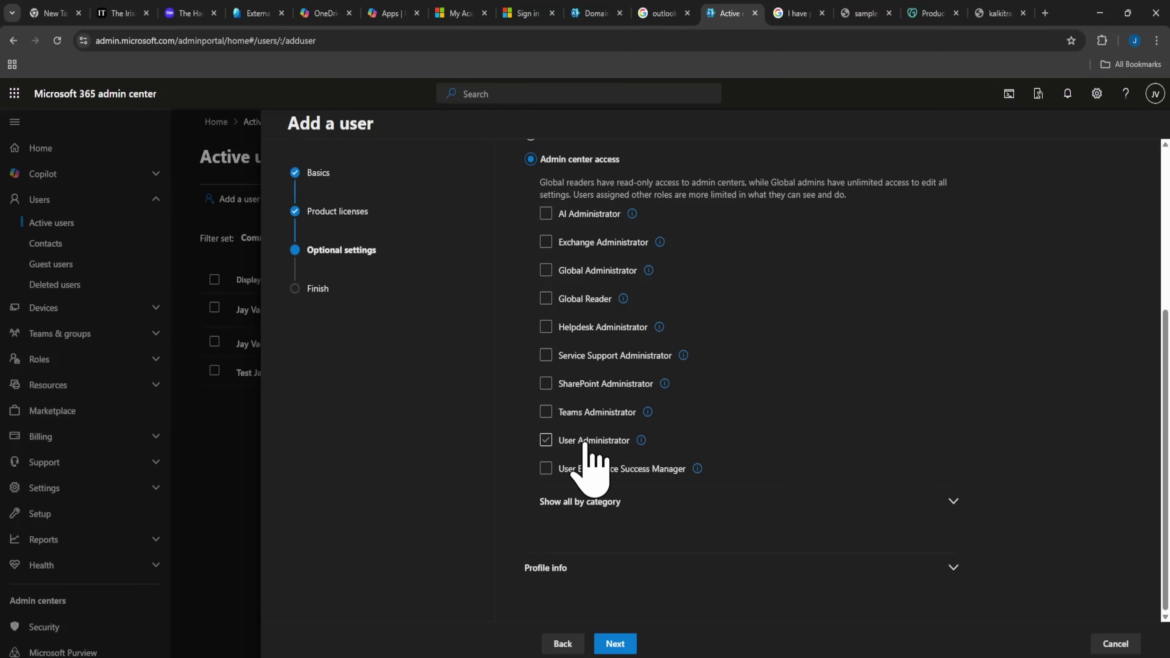
pyautogui.click(595, 414)
# Look over the profile info fields and proceed to Review and finish.
pyautogui.click(641, 496)
pyautogui.click(644, 497)
pyautogui.click(634, 570)
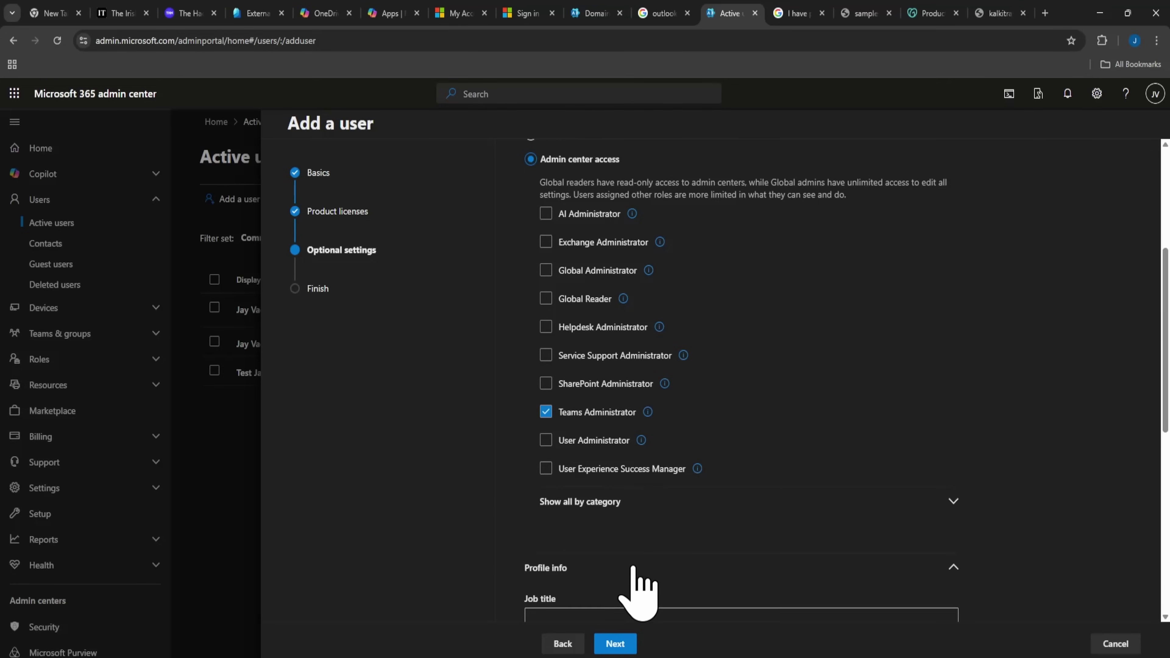
pyautogui.scroll(-5, 635, 585)
pyautogui.scroll(-2, 635, 472)
pyautogui.scroll(-3, 629, 470)
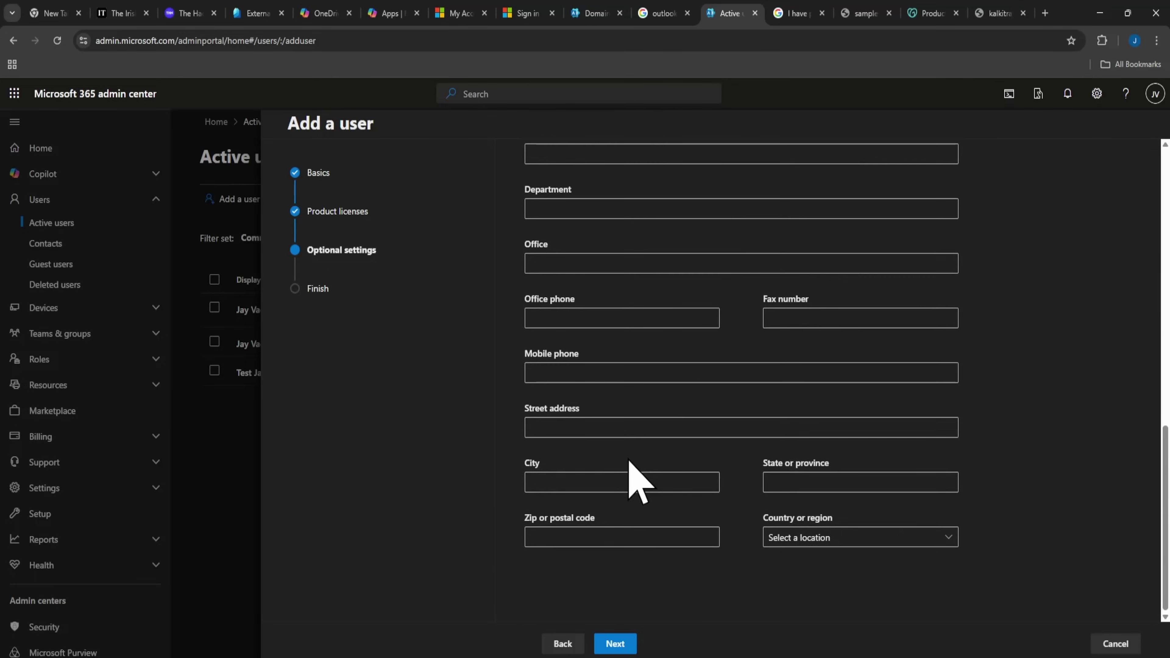
pyautogui.click(620, 644)
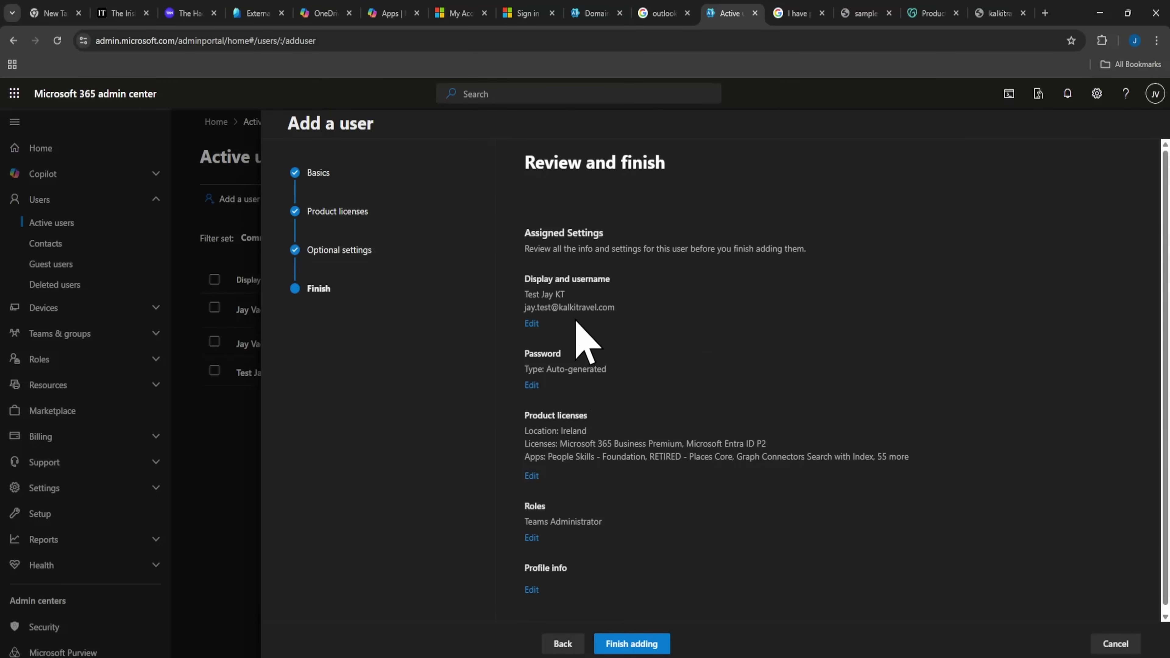
pyautogui.scroll(-1, 553, 415)
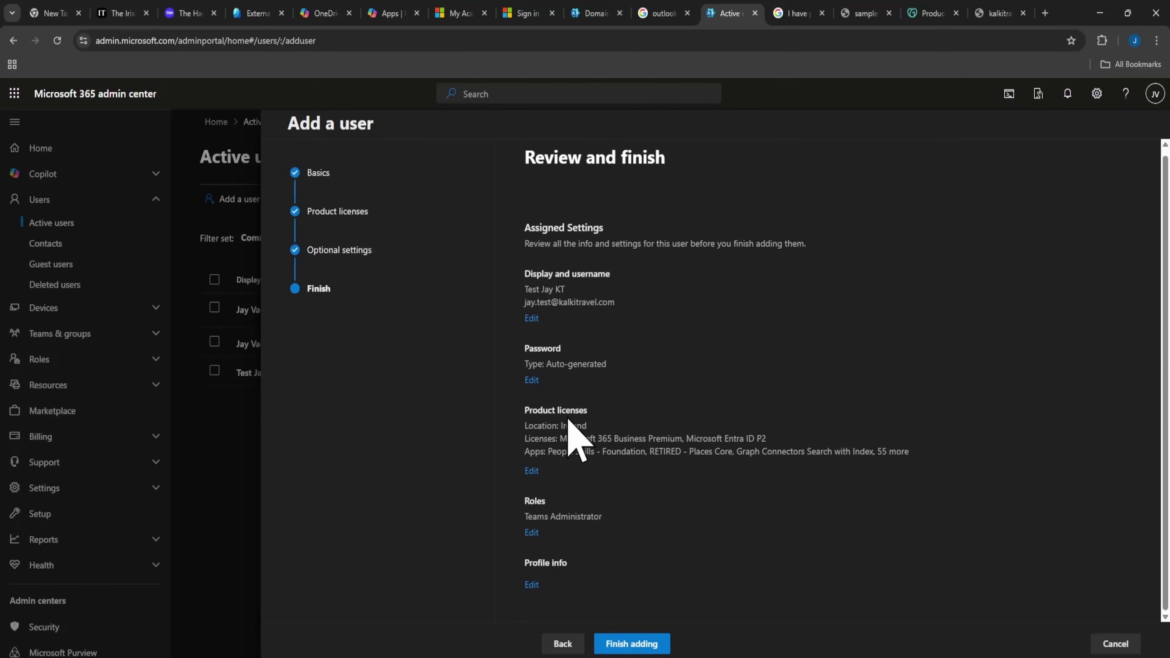
pyautogui.click(648, 651)
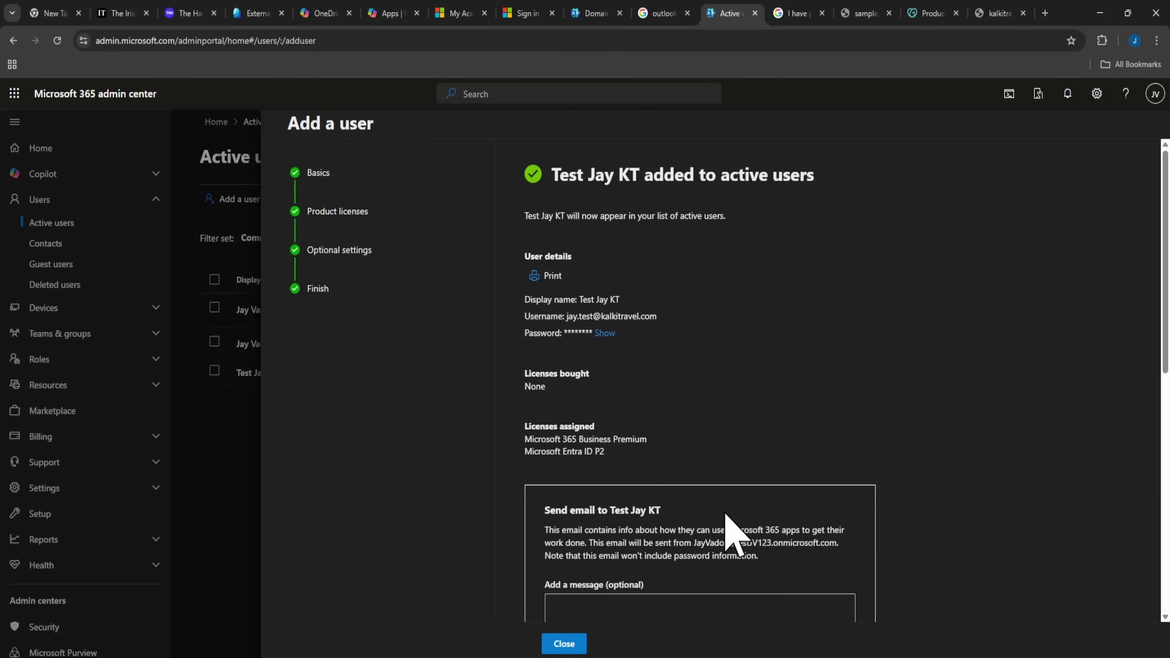
pyautogui.scroll(-5, 728, 511)
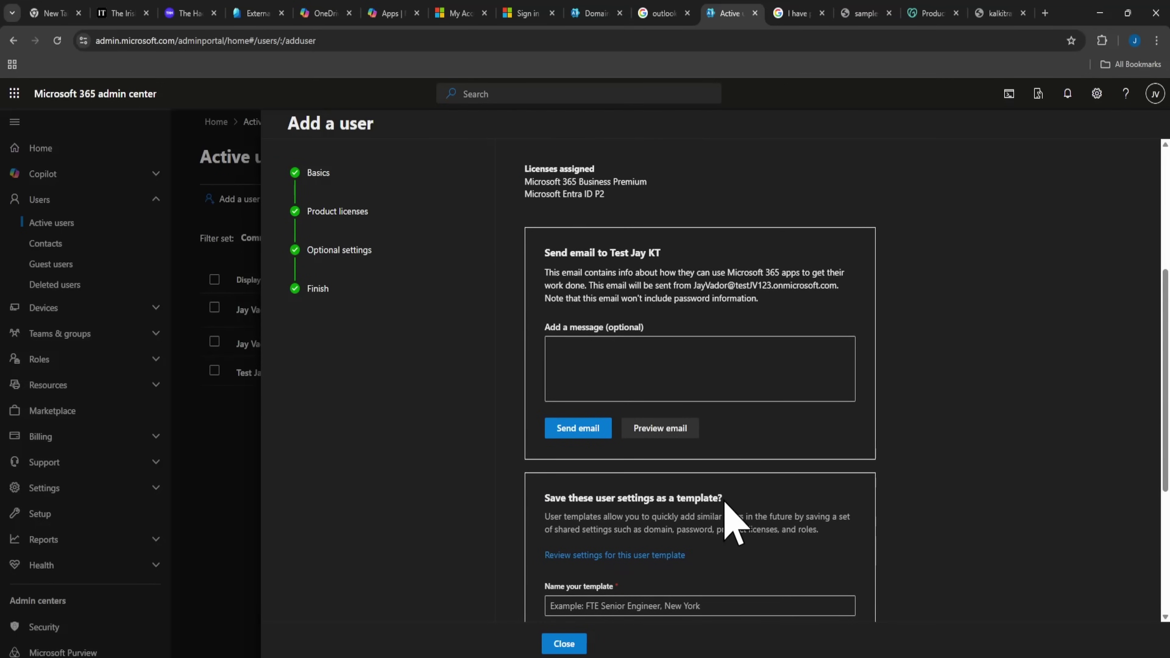
pyautogui.scroll(-4, 572, 639)
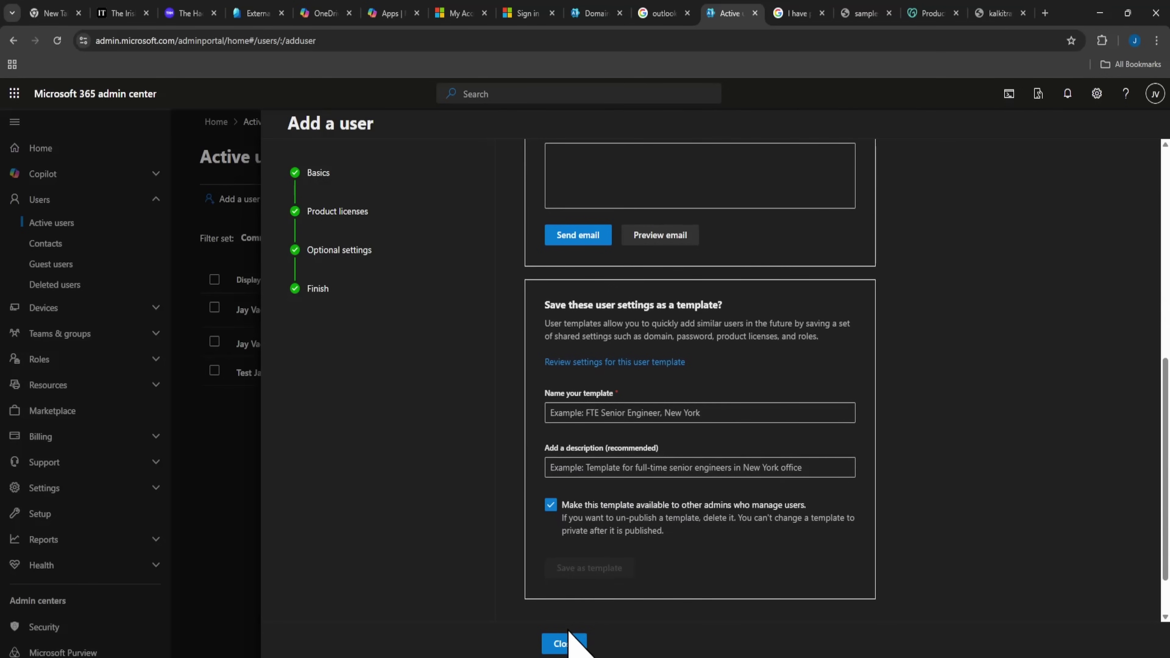
pyautogui.click(564, 644)
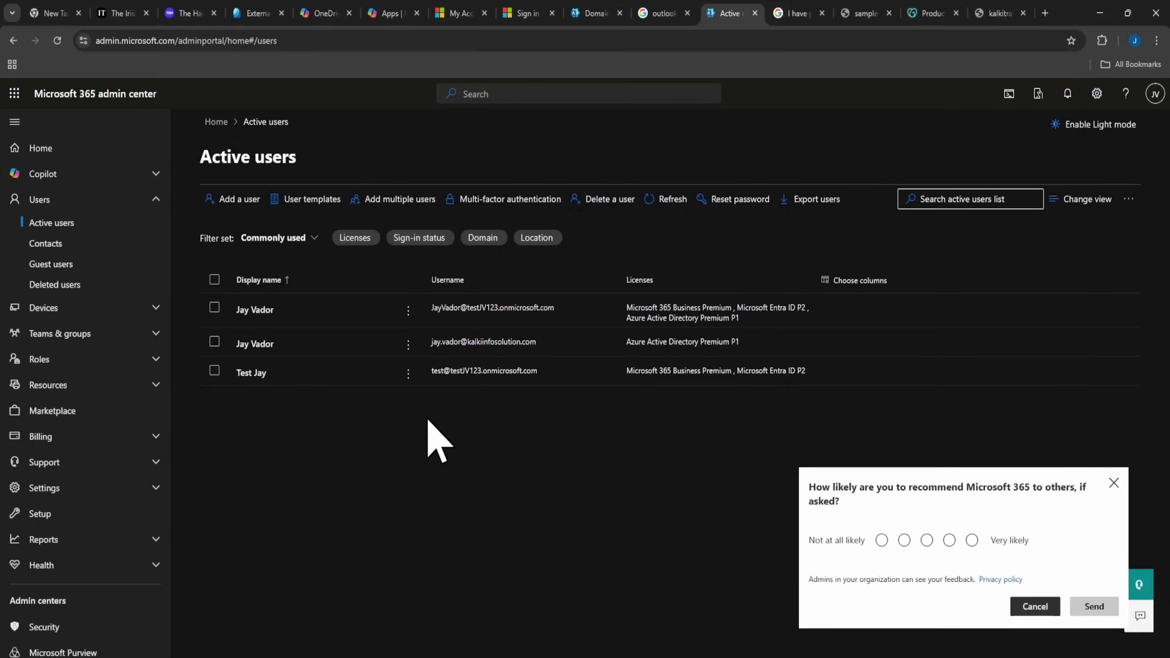
pyautogui.click(57, 40)
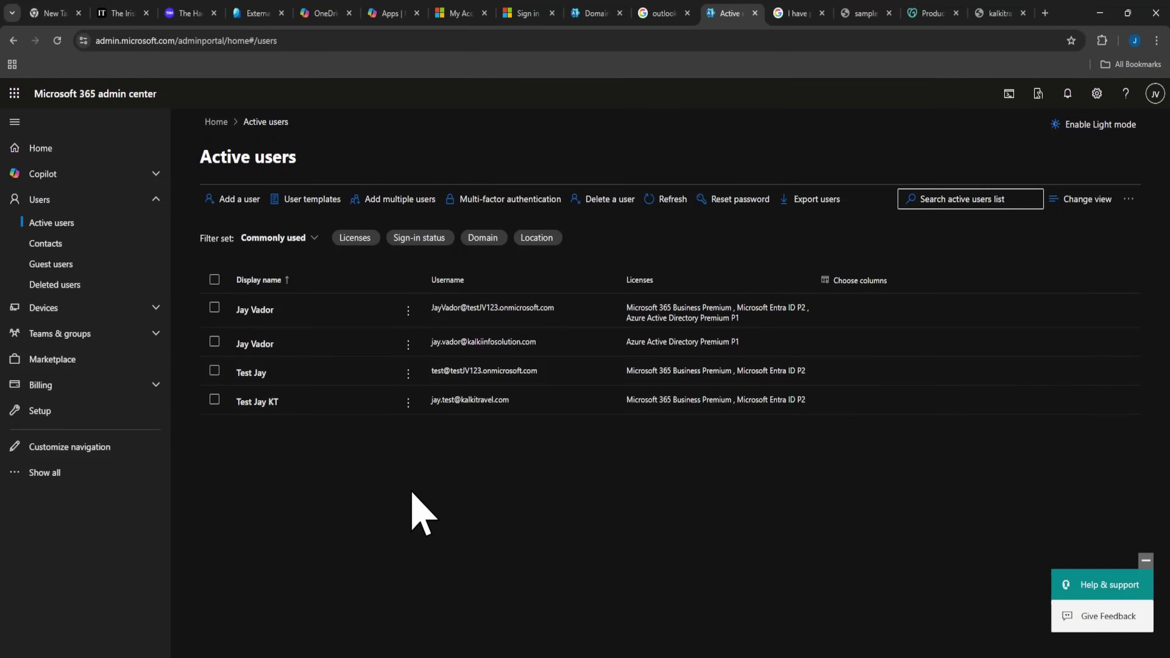
pyautogui.click(447, 401)
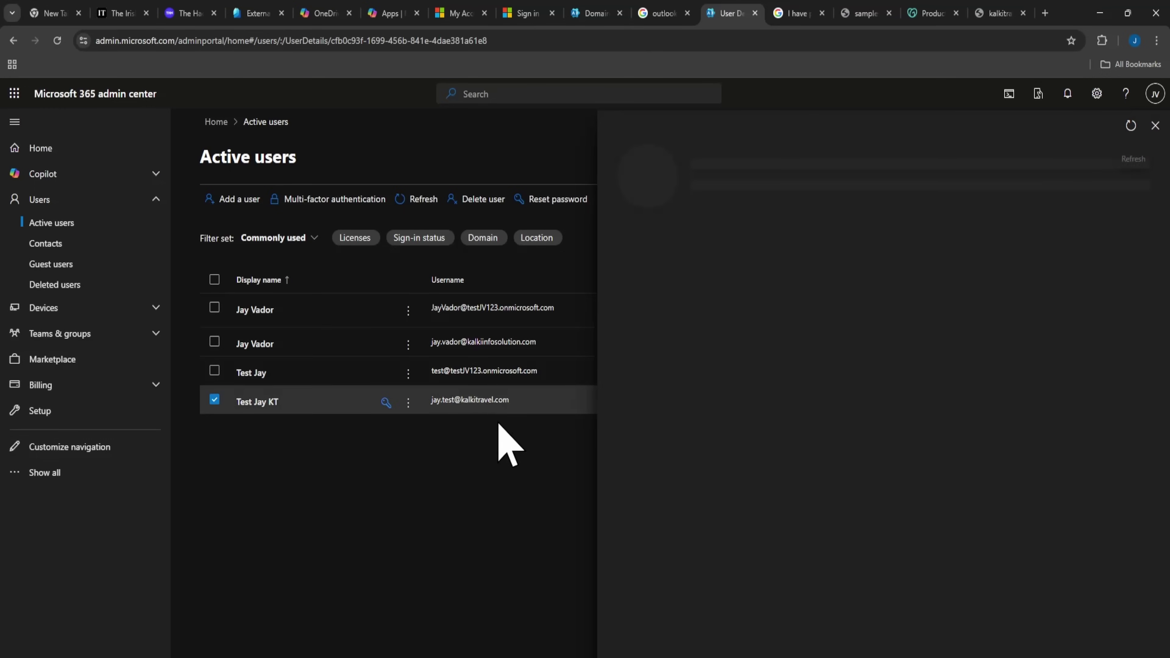
pyautogui.click(1155, 125)
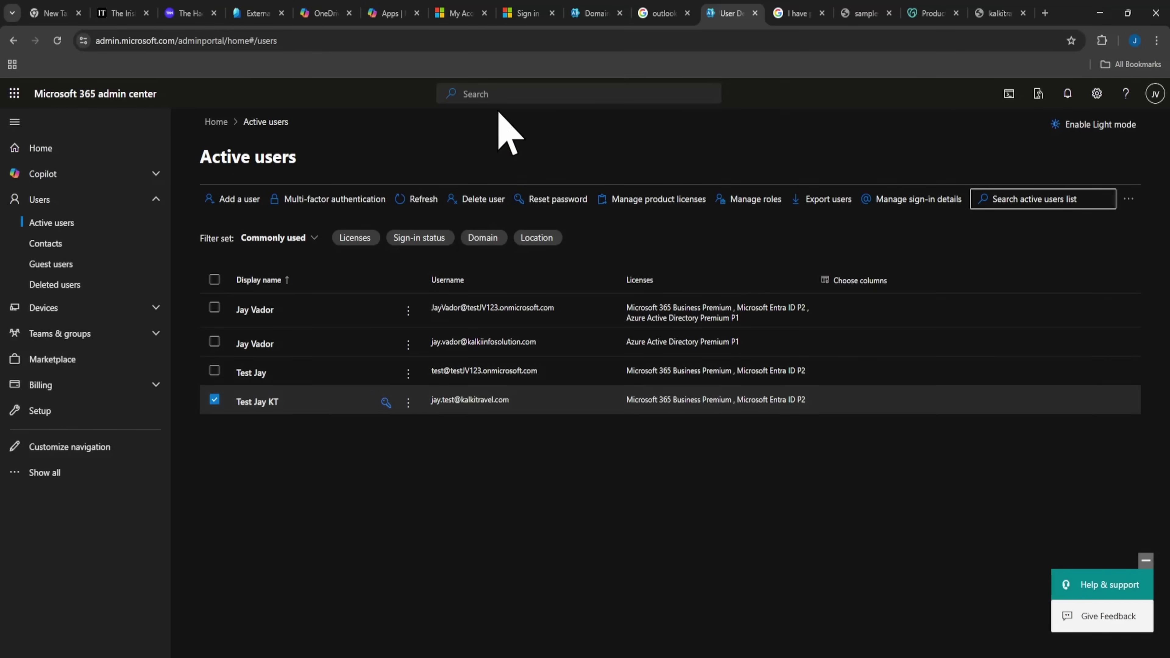
# Abandon the 'pri' admin search and load the Azure portal in the External Identities tab.
pyautogui.click(463, 94)
pyautogui.write('privile')
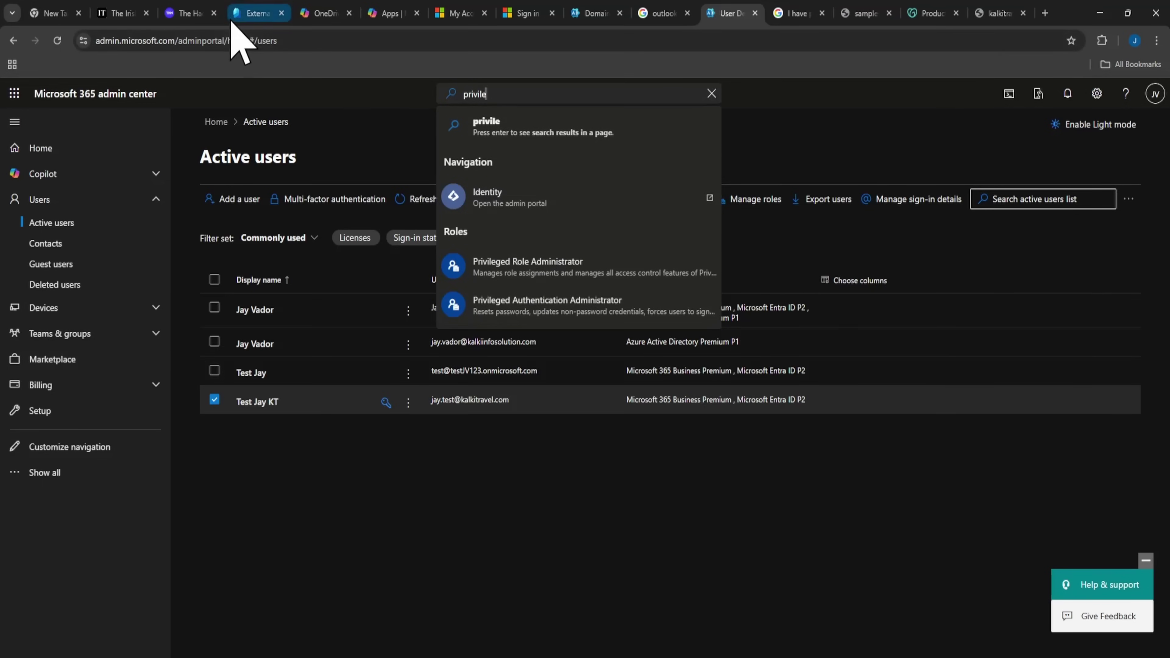
pyautogui.click(253, 13)
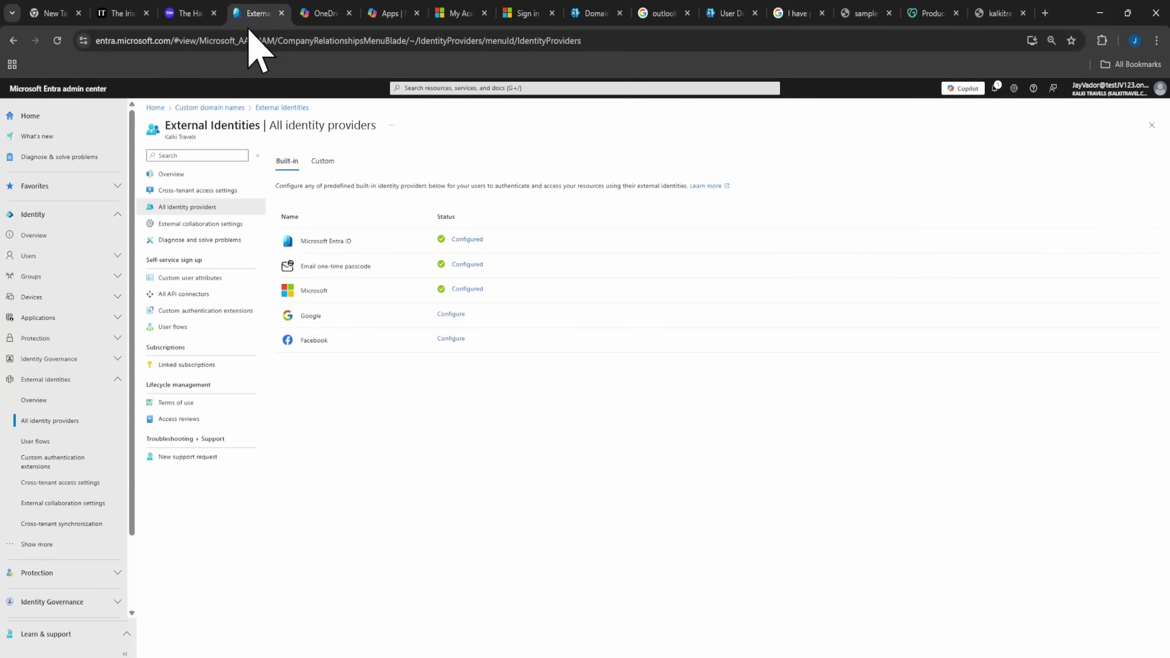
pyautogui.click(594, 14)
pyautogui.click(258, 13)
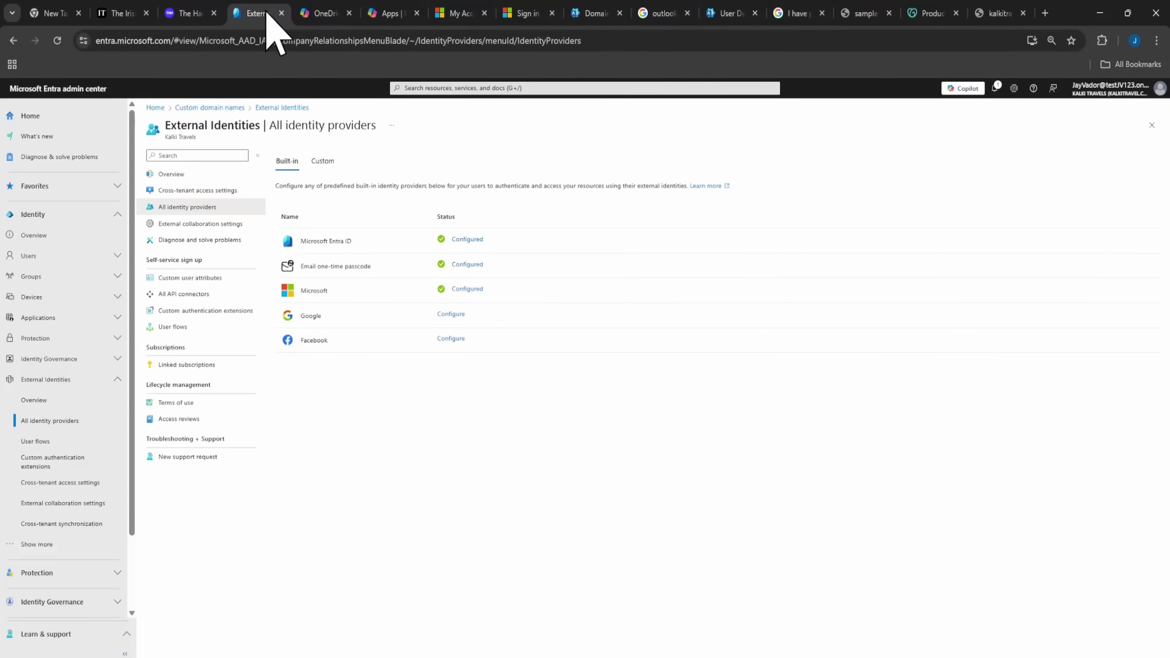
pyautogui.click(339, 40)
pyautogui.write('por')
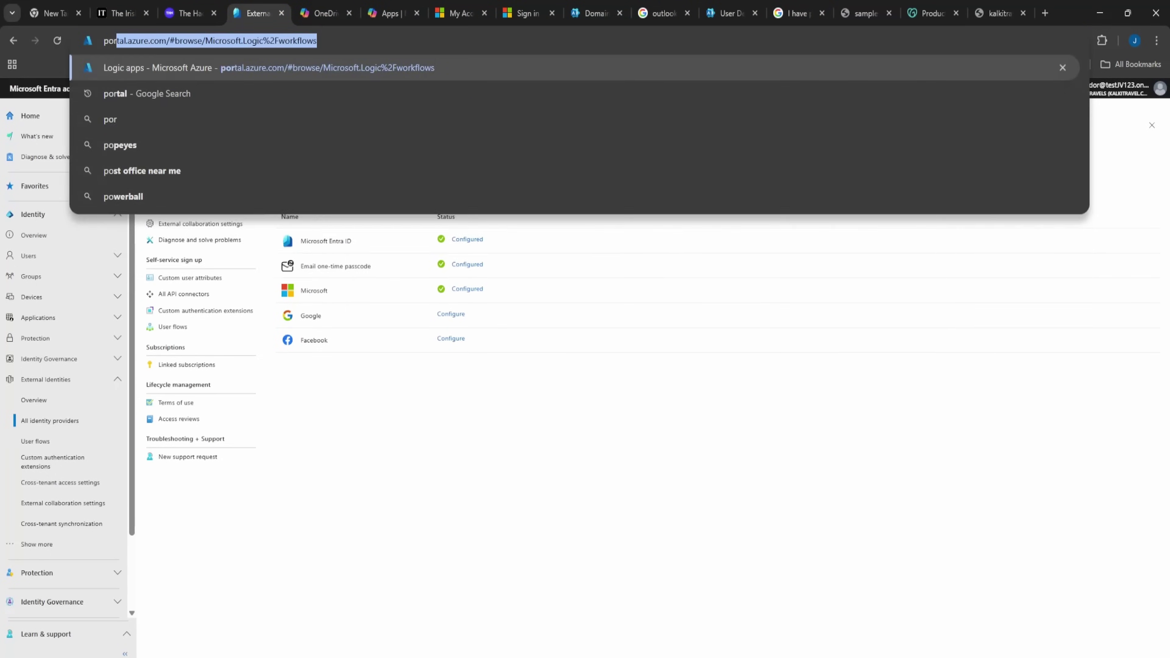
pyautogui.press('Return')
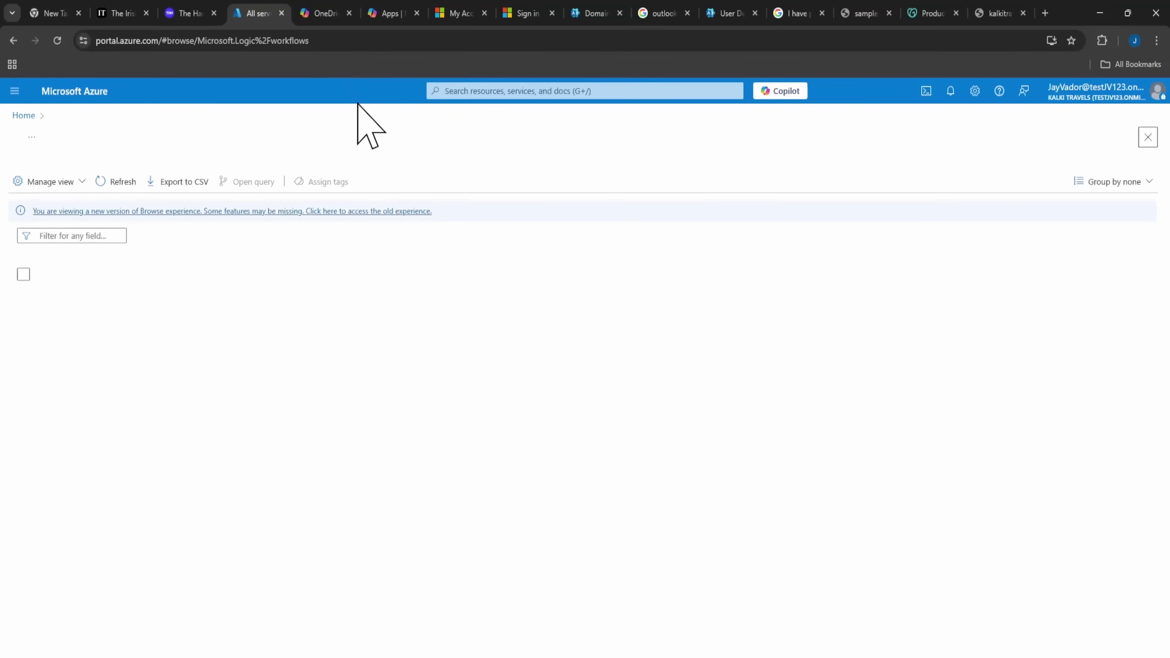
# Search 'privil' and open Microsoft Entra Privileged Identity Management.
pyautogui.click(511, 92)
pyautogui.write('pr')
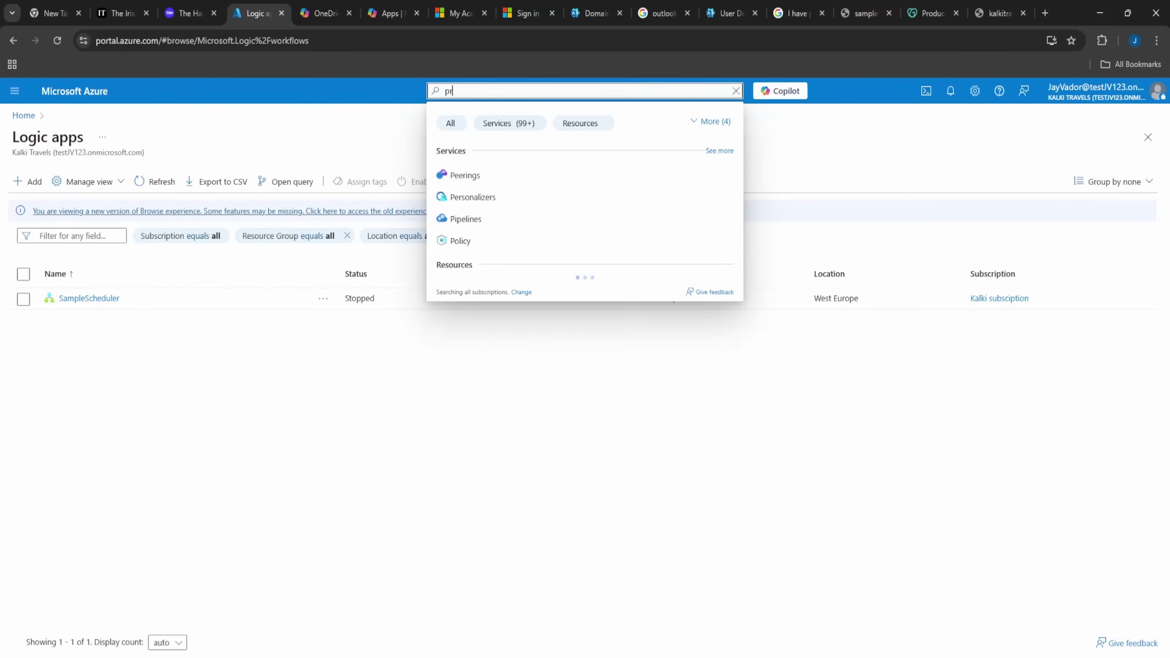
pyautogui.write('ivil')
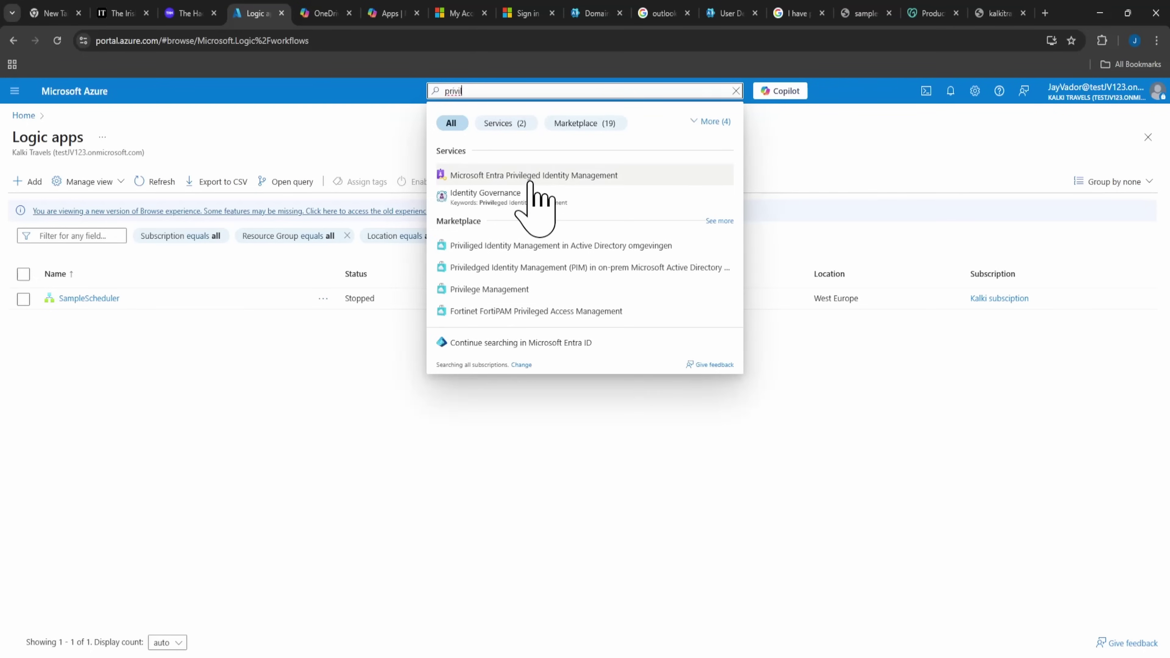
pyautogui.click(530, 177)
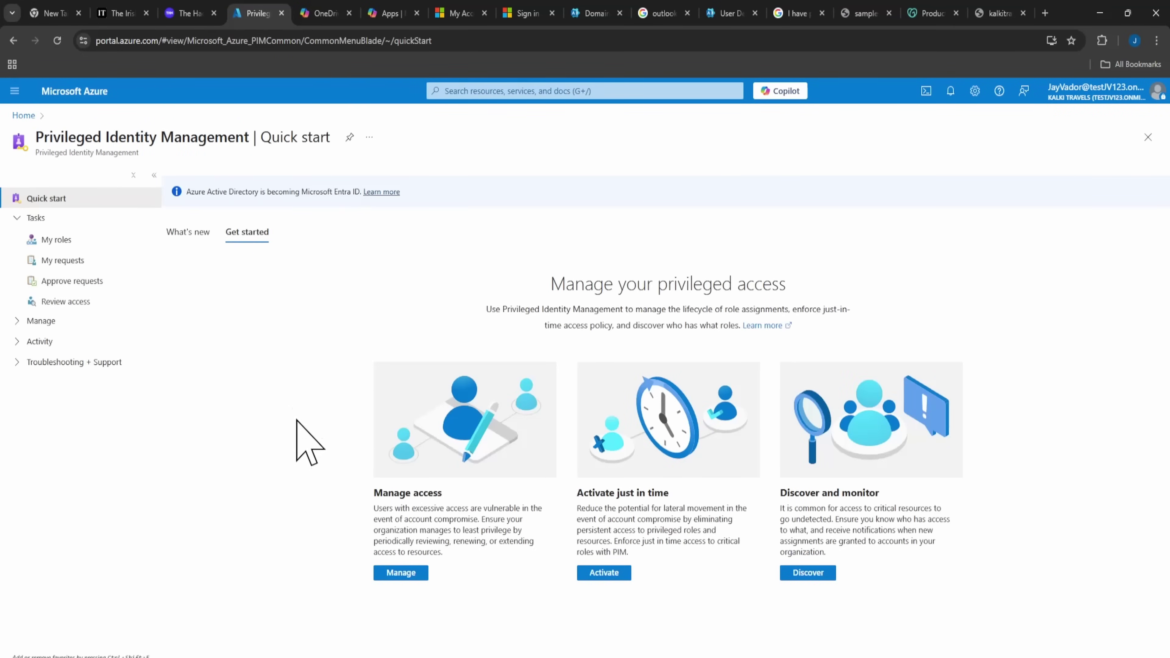
pyautogui.click(1096, 93)
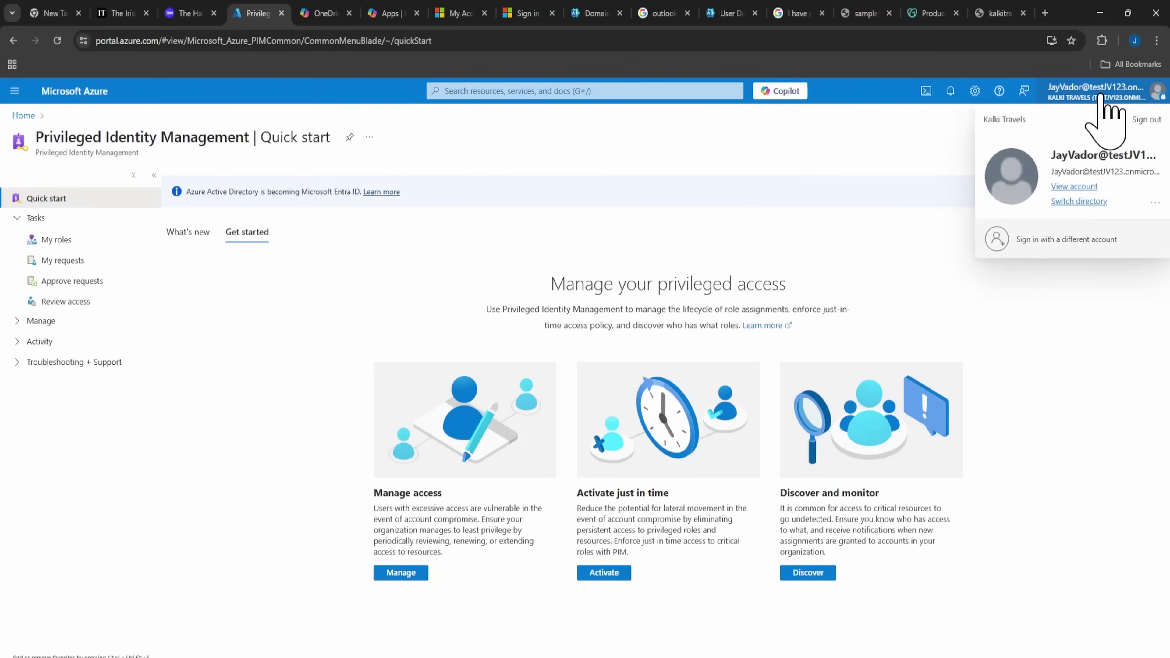
pyautogui.click(796, 196)
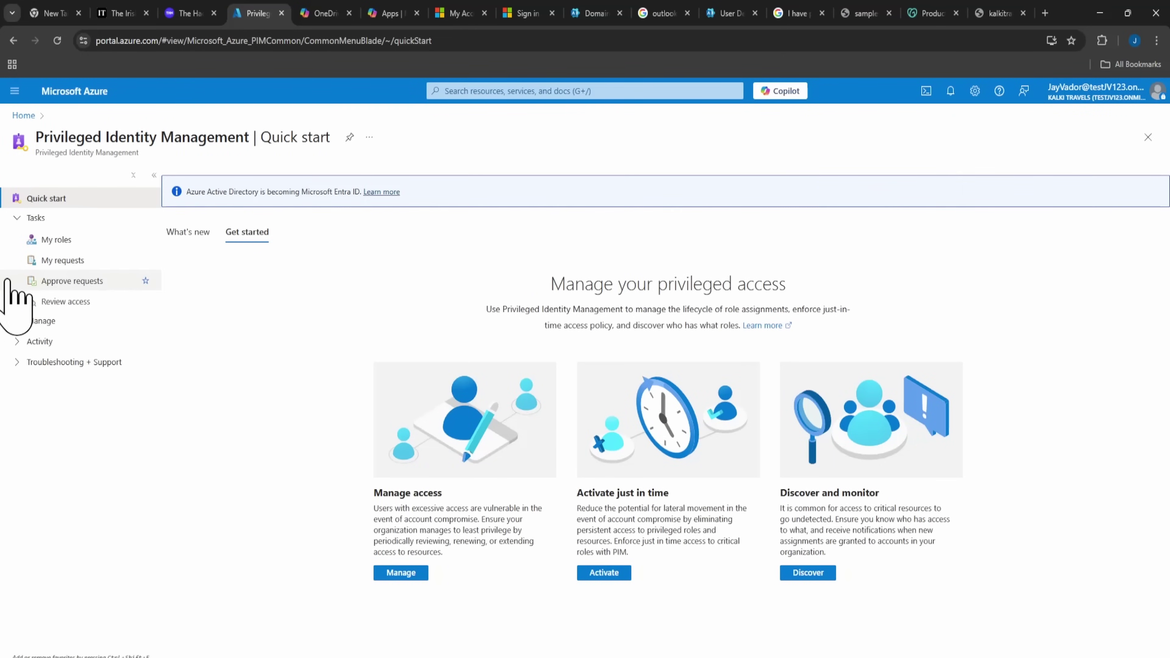
pyautogui.click(437, 91)
pyautogui.write('p')
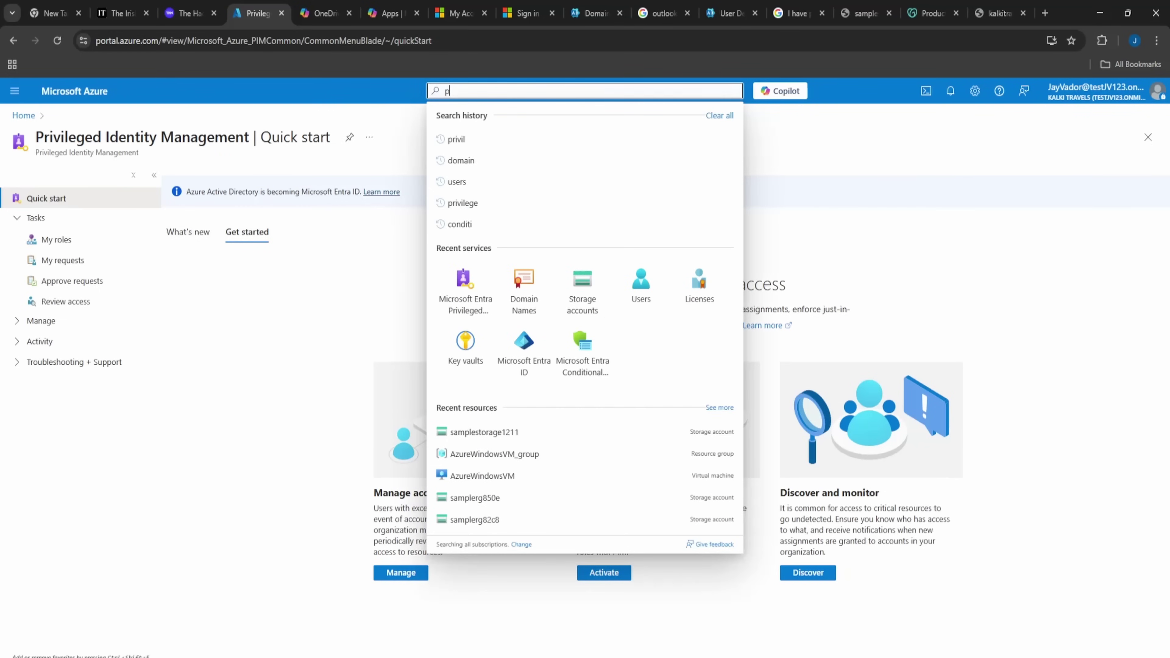
pyautogui.write('rivi')
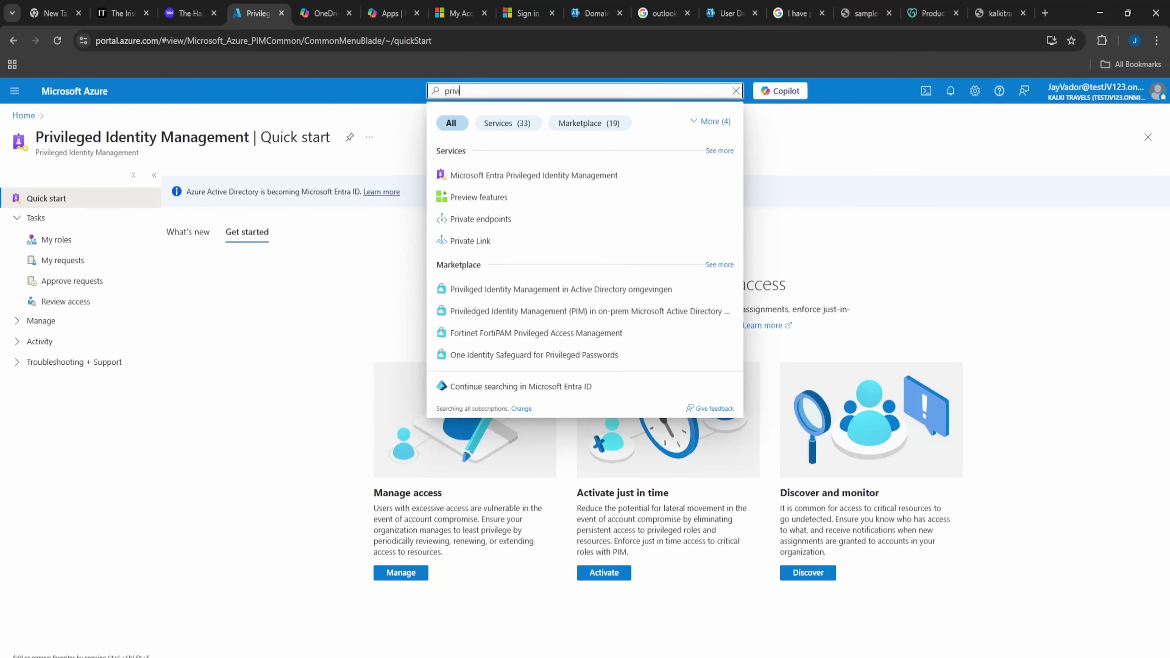
pyautogui.click(536, 181)
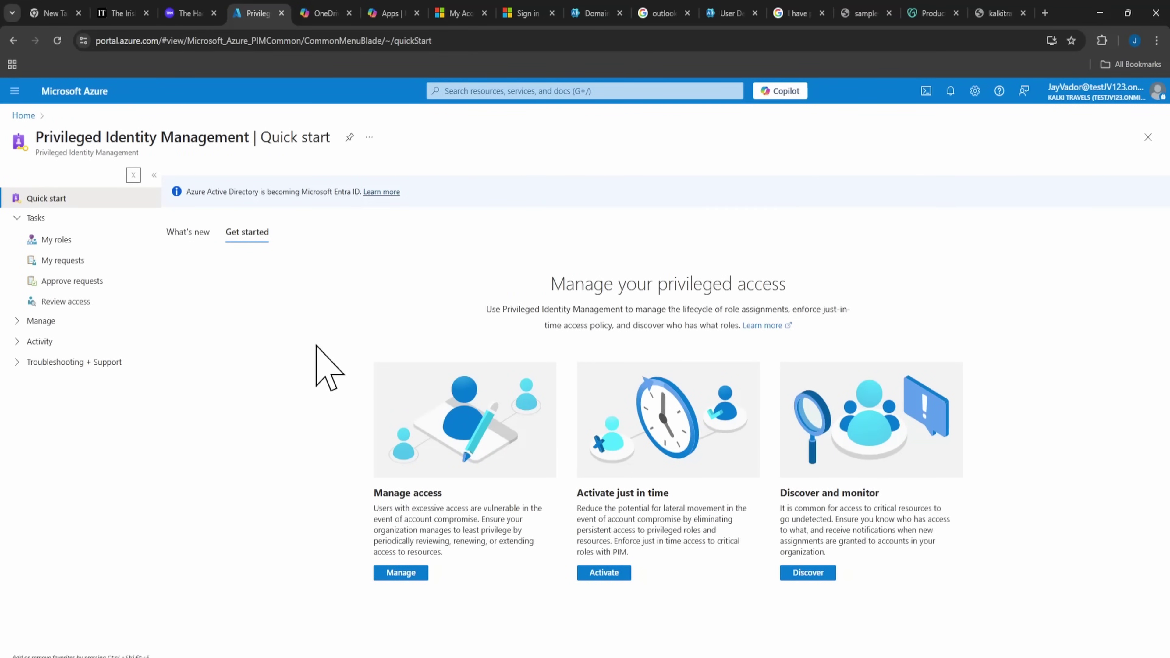
# Start a new assignment from PIM's Microsoft Entra roles list.
pyautogui.click(402, 575)
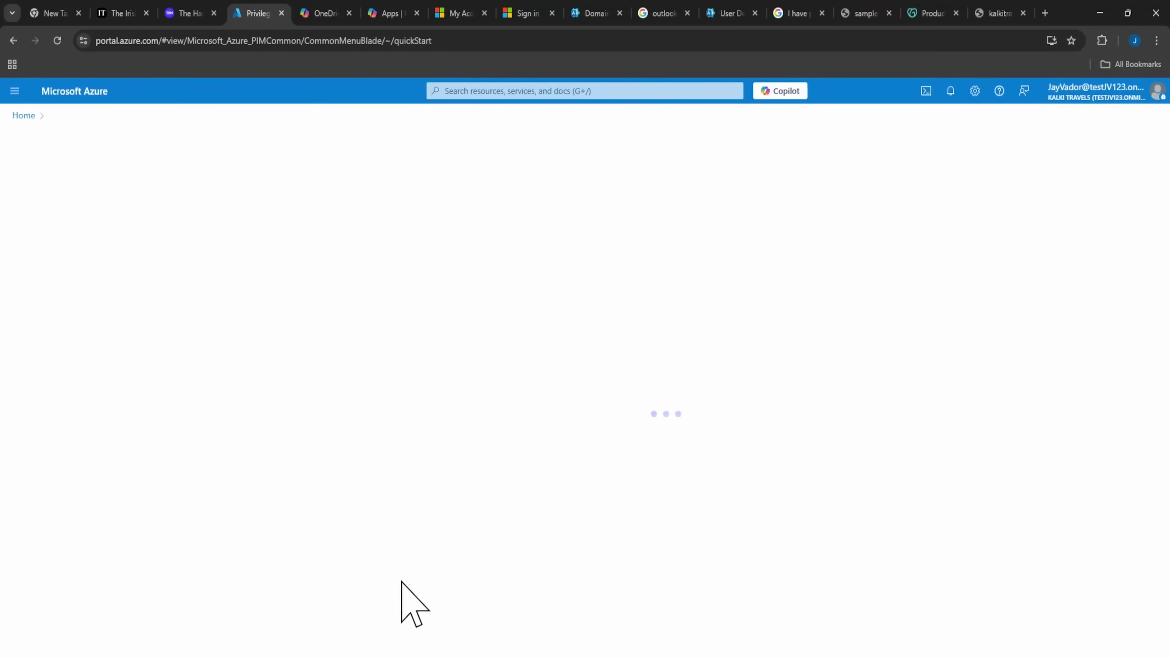
pyautogui.click(267, 316)
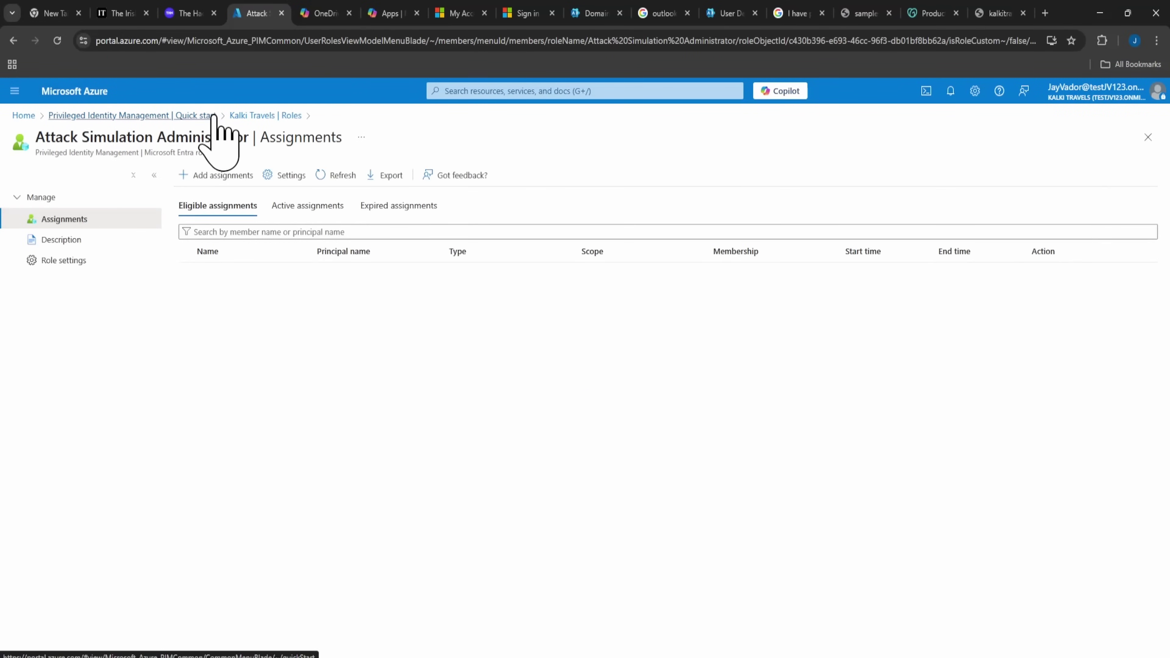
pyautogui.click(213, 117)
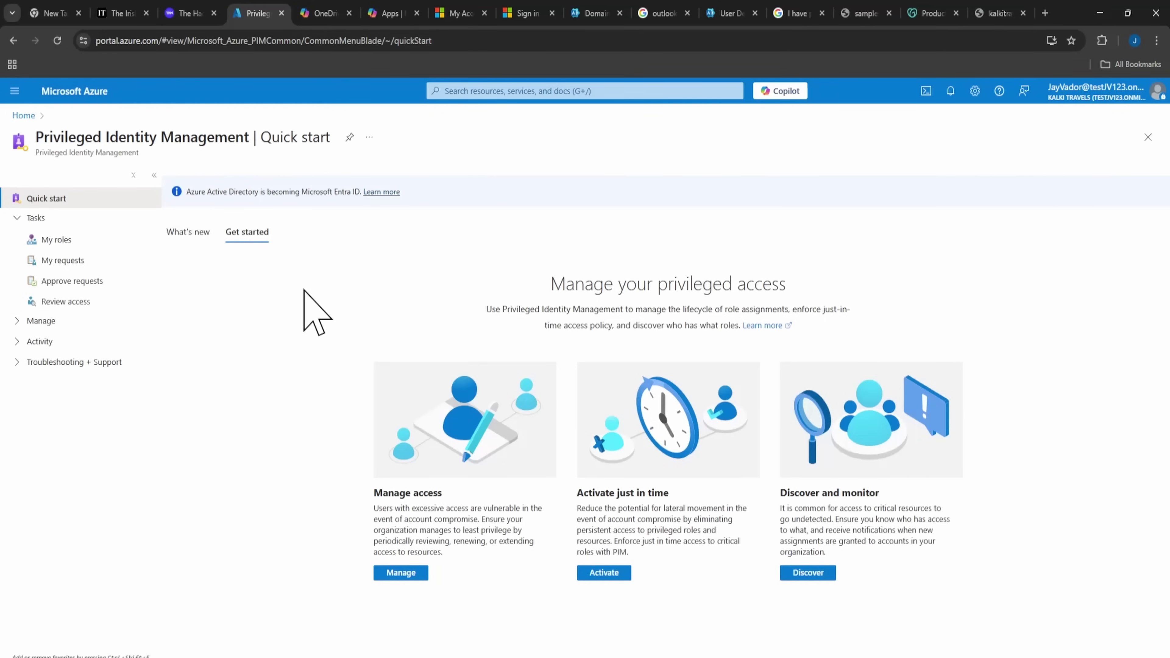
pyautogui.click(389, 572)
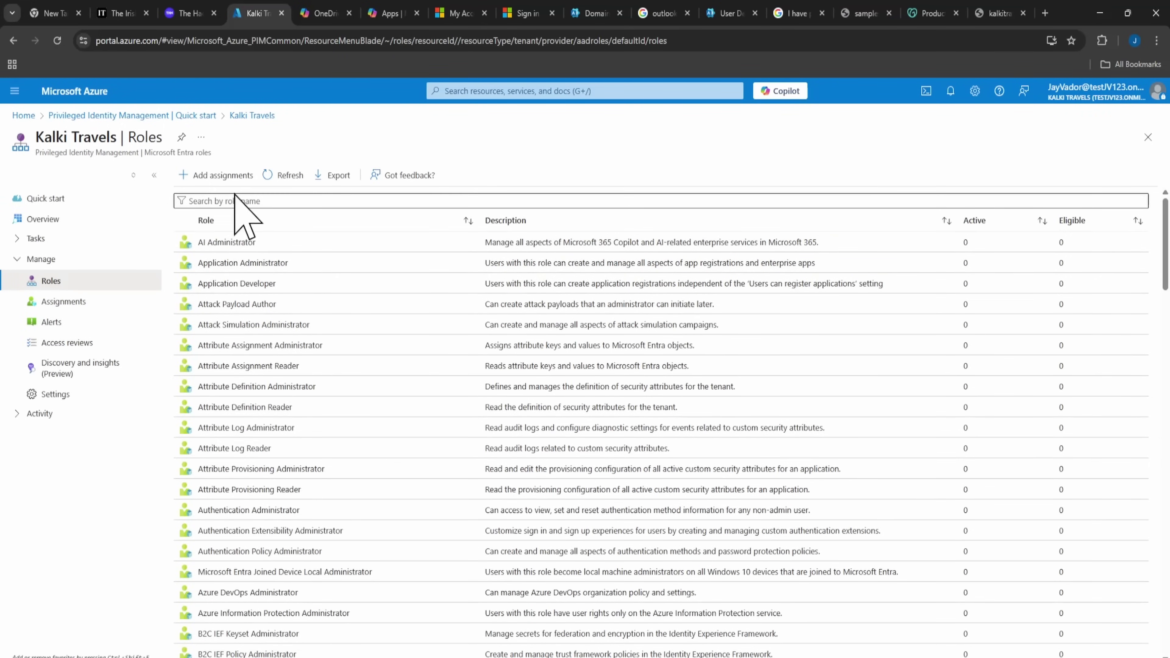
pyautogui.click(222, 176)
# Choose Global Administrator as the role for the new assignment.
pyautogui.click(61, 322)
pyautogui.click(65, 322)
pyautogui.click(65, 323)
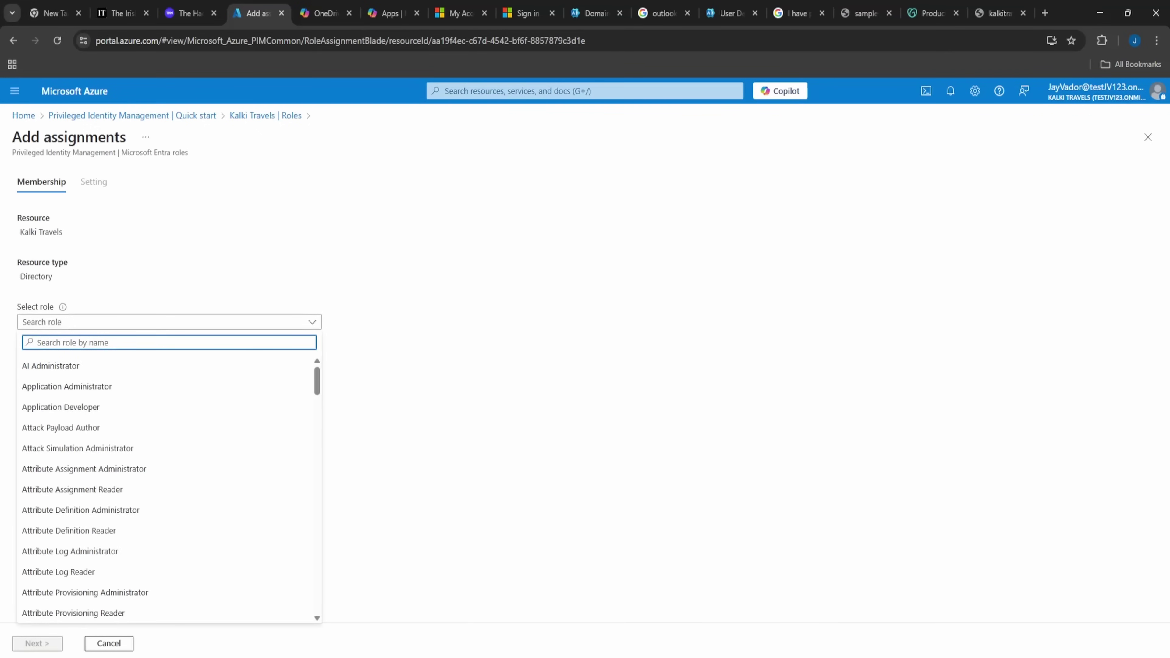
pyautogui.write('global')
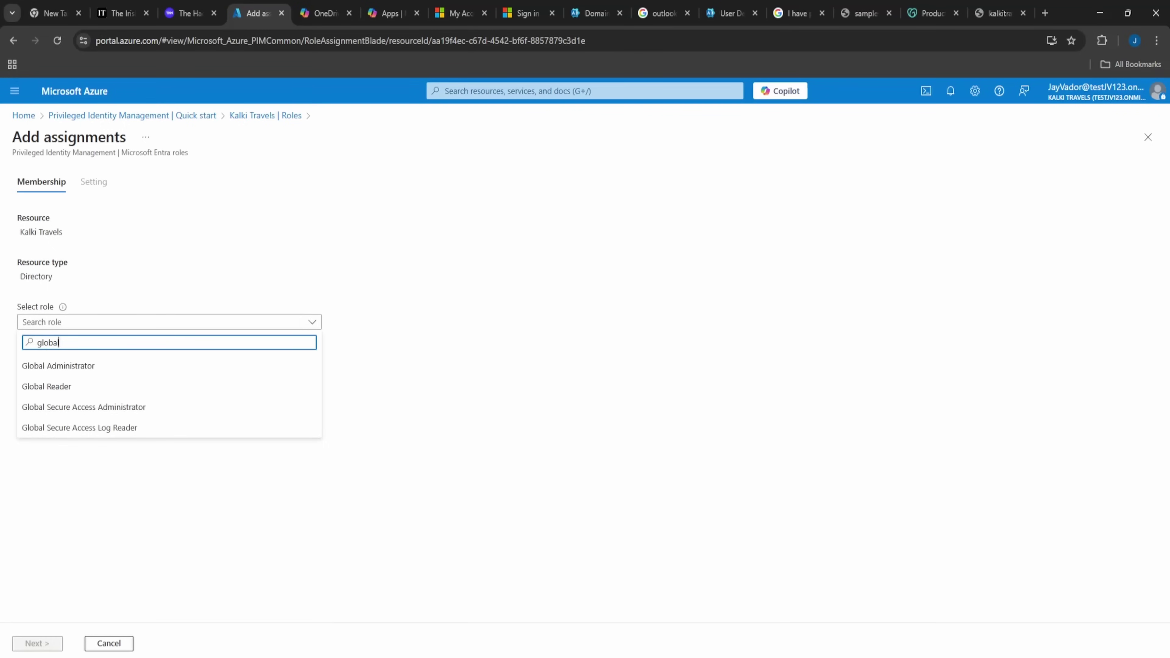
pyautogui.click(90, 365)
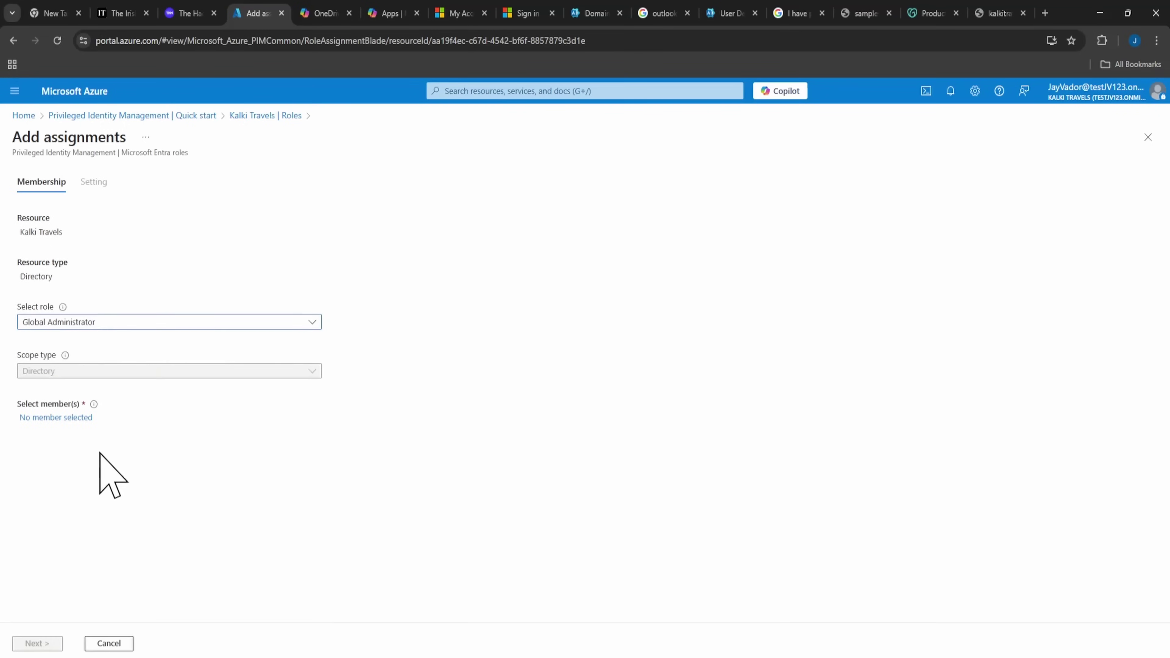
# Make the last test user eligible for Global Administrator, then return to Active users.
pyautogui.click(67, 418)
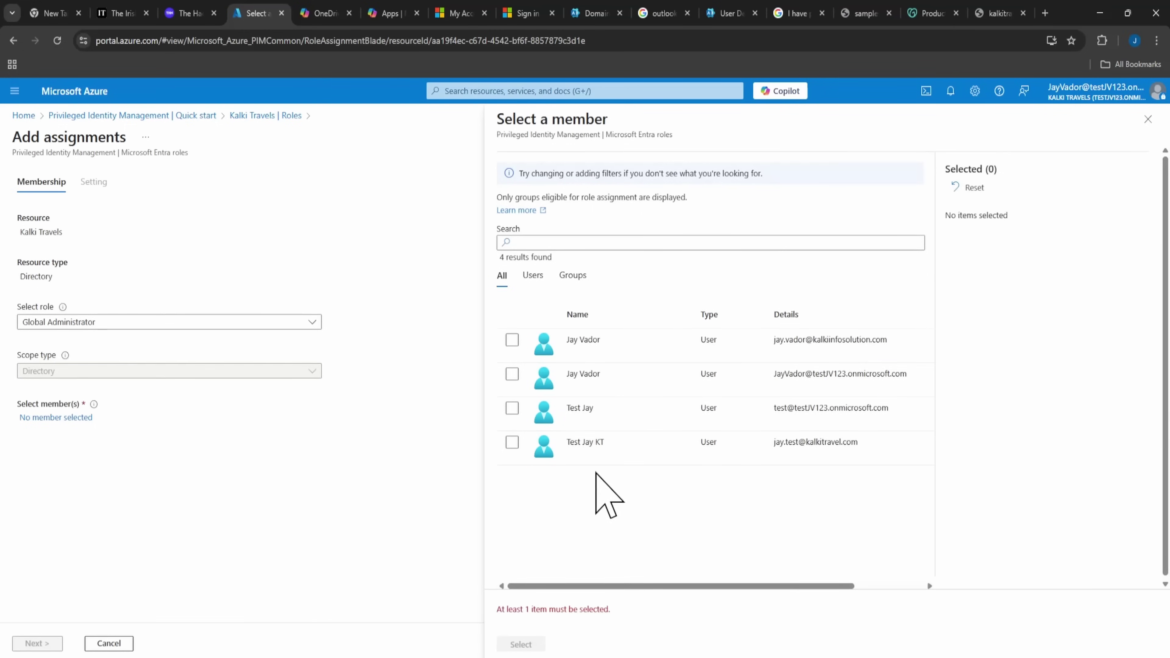
pyautogui.moveTo(861, 443); pyautogui.dragTo(772, 443)
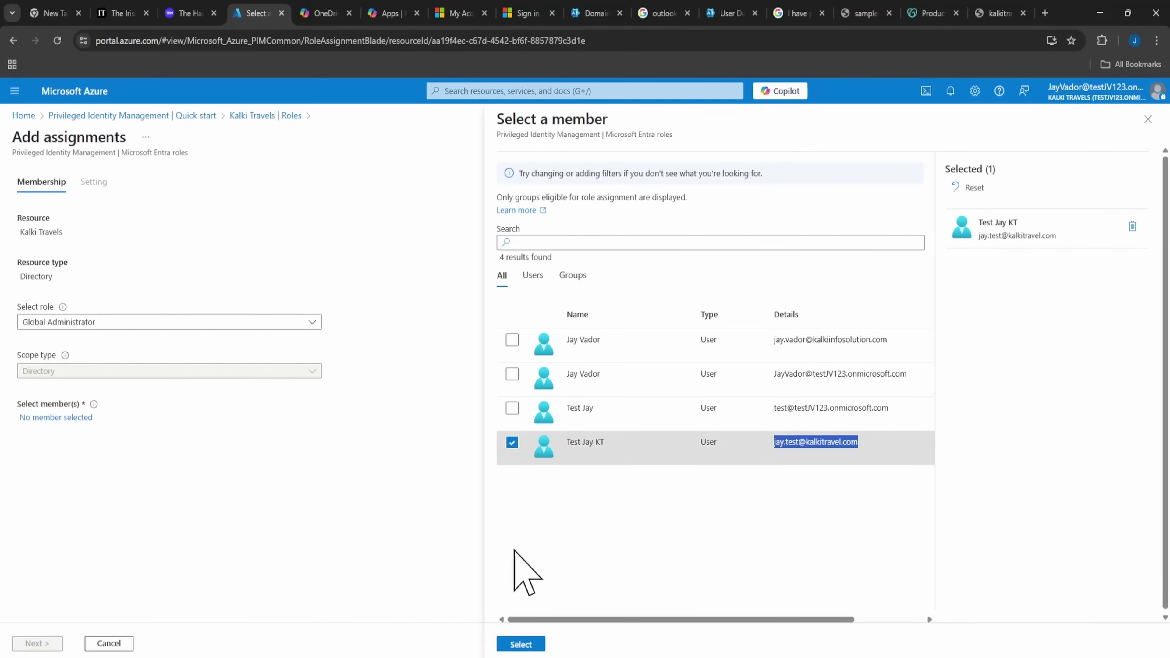
pyautogui.click(519, 647)
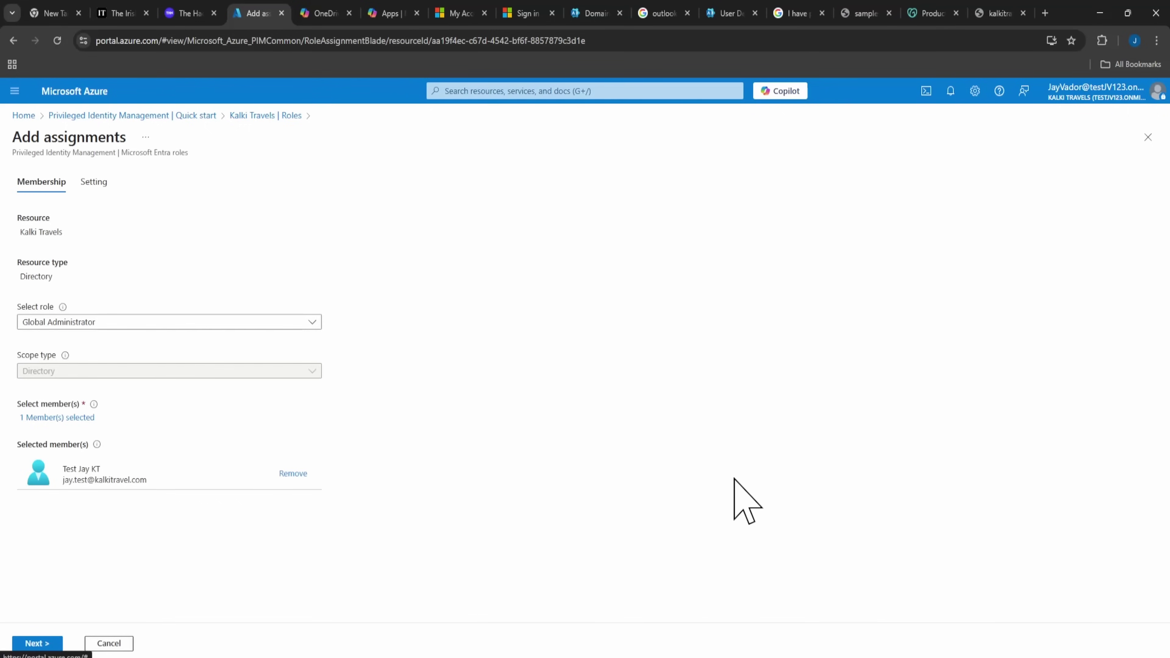
pyautogui.click(37, 643)
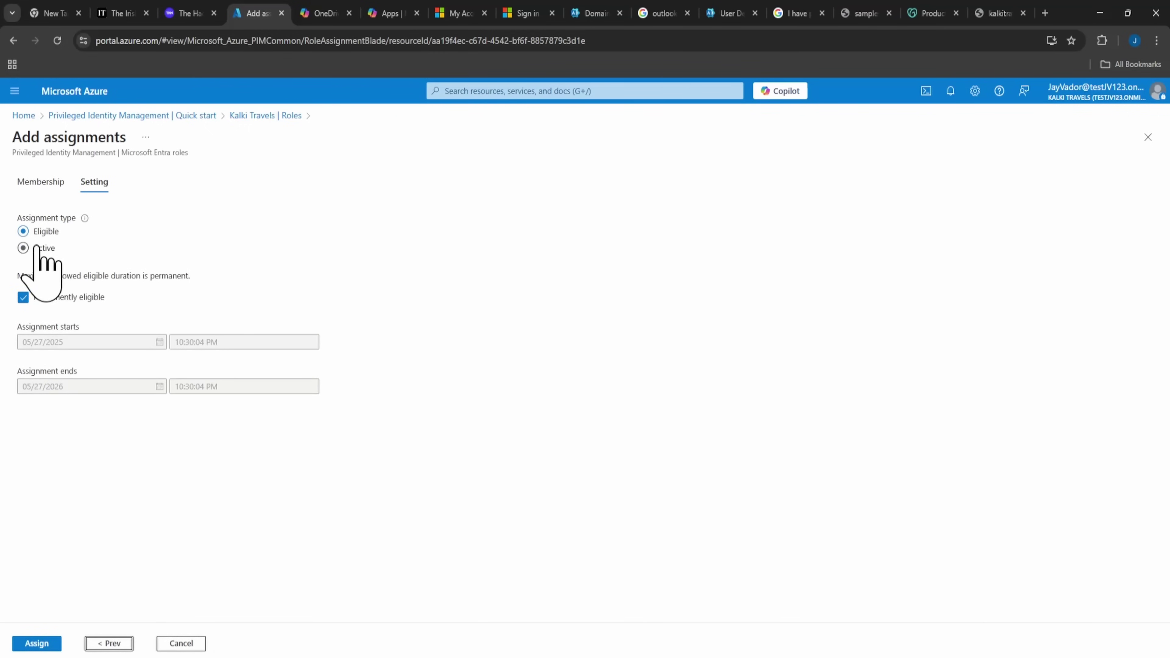
pyautogui.click(37, 646)
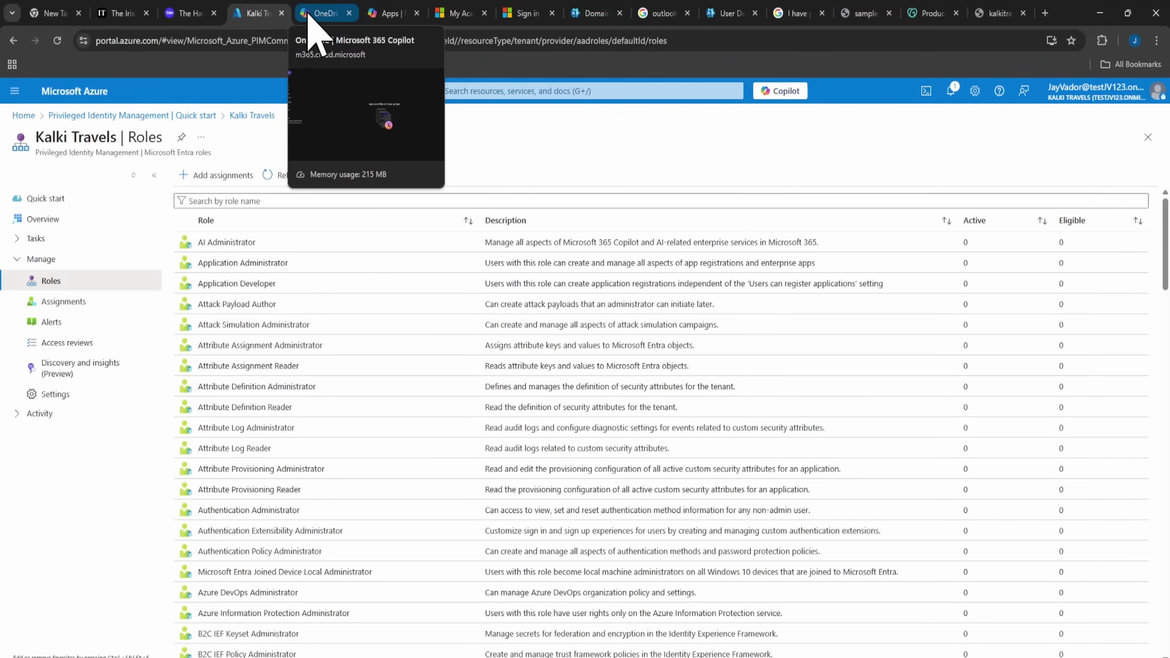
pyautogui.click(735, 14)
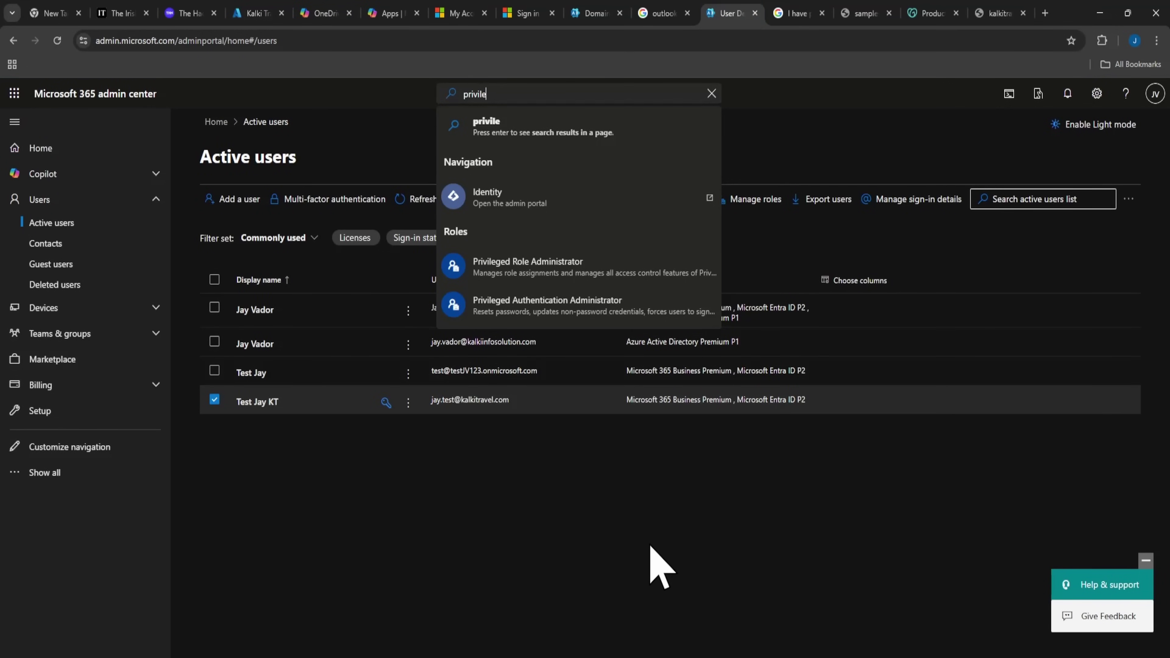
pyautogui.click(662, 569)
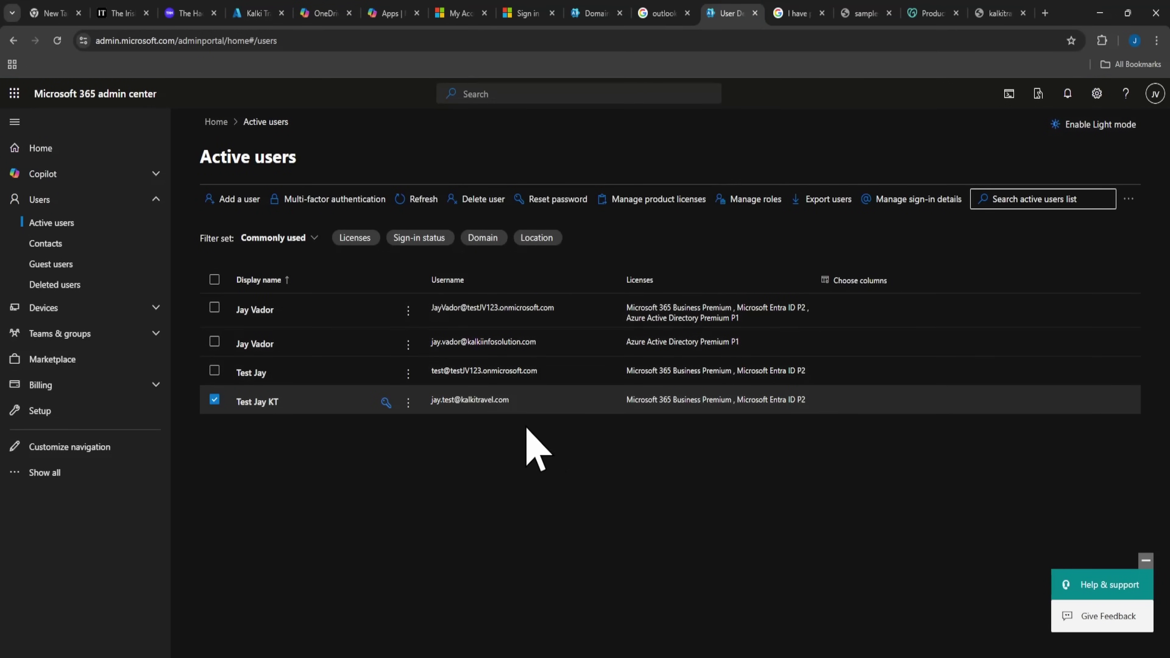
# Sign in as the test user and attempt 'Forgot my password' with the CAPTCHA characters.
pyautogui.click(437, 400)
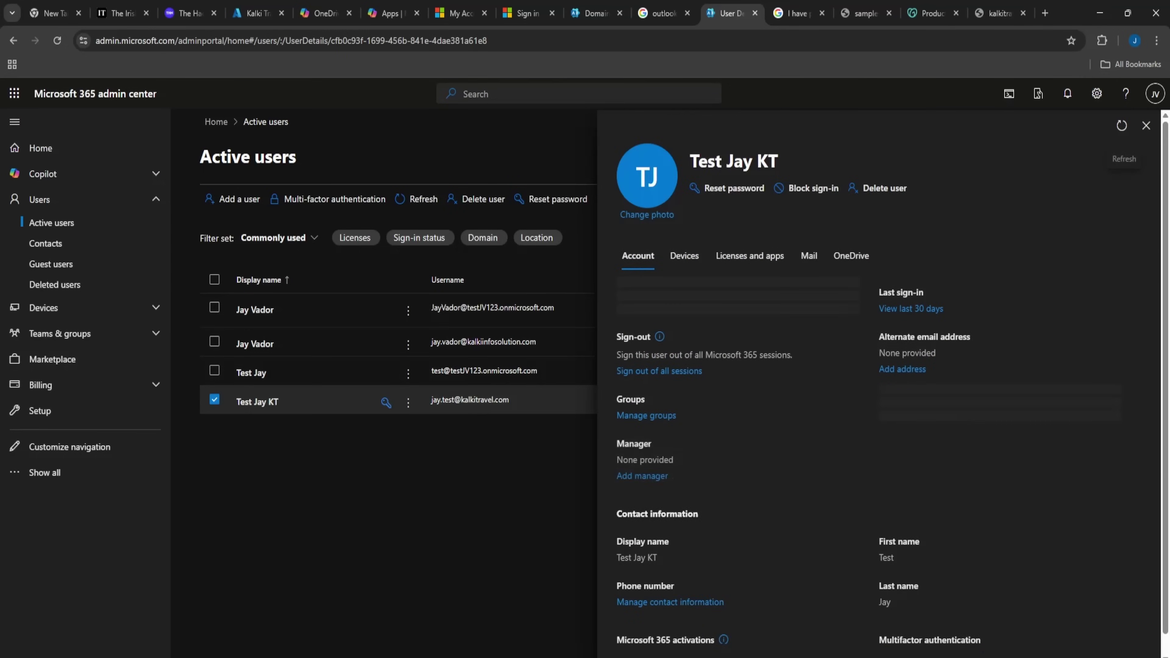
pyautogui.click(1146, 126)
pyautogui.click(1155, 93)
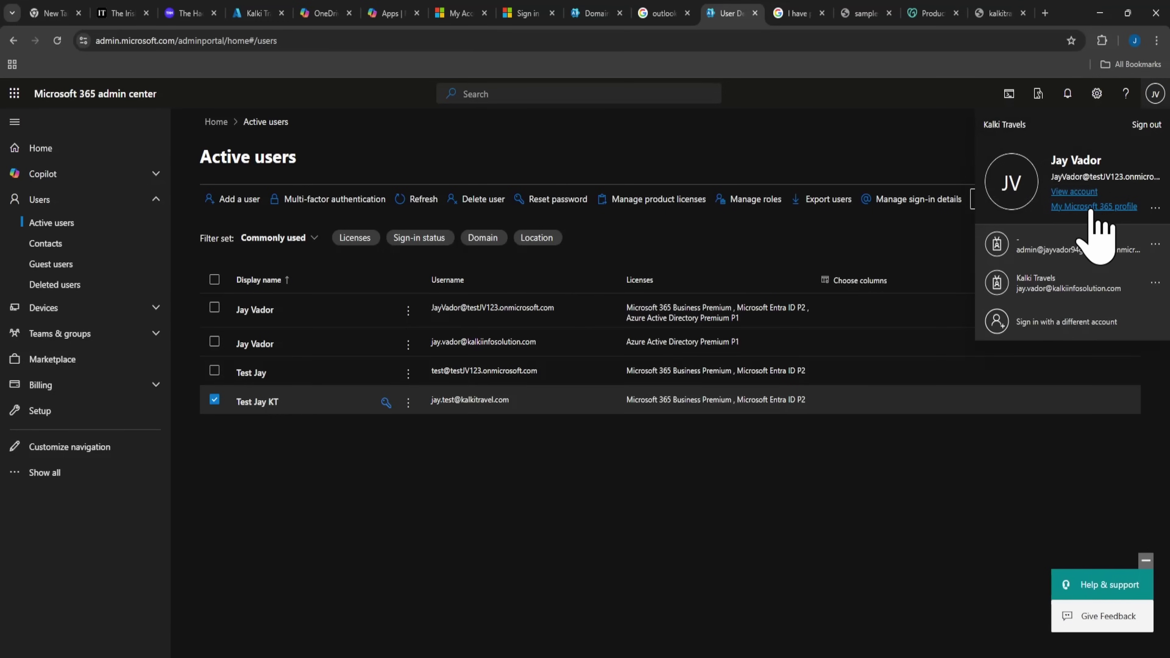
pyautogui.click(1078, 321)
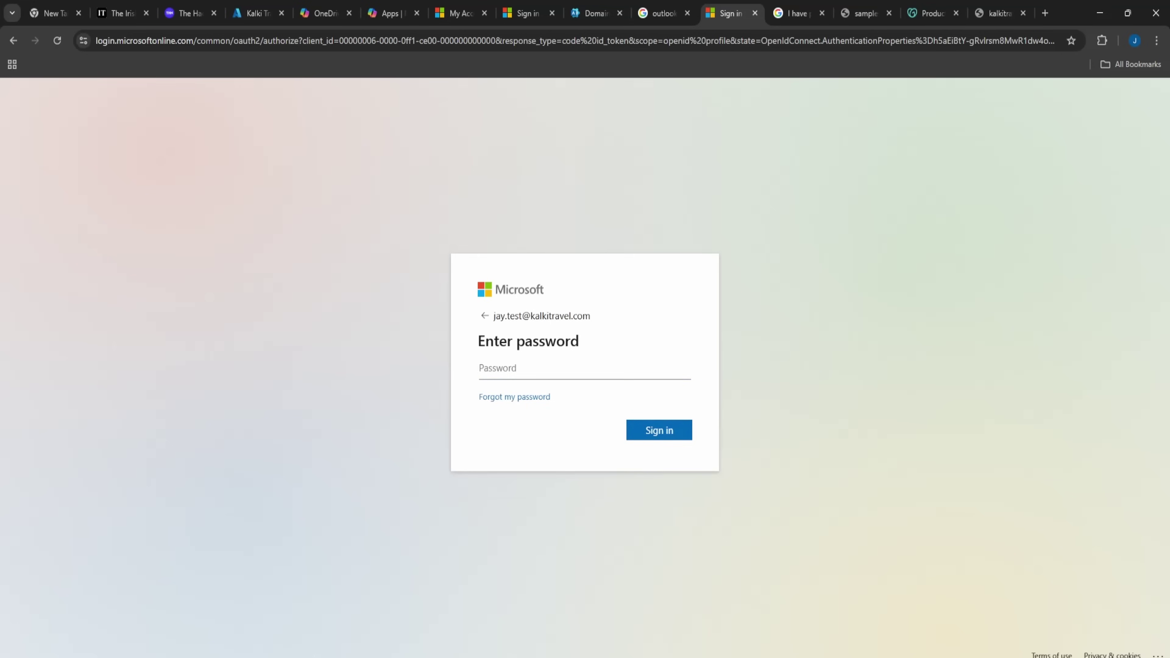
pyautogui.click(514, 397)
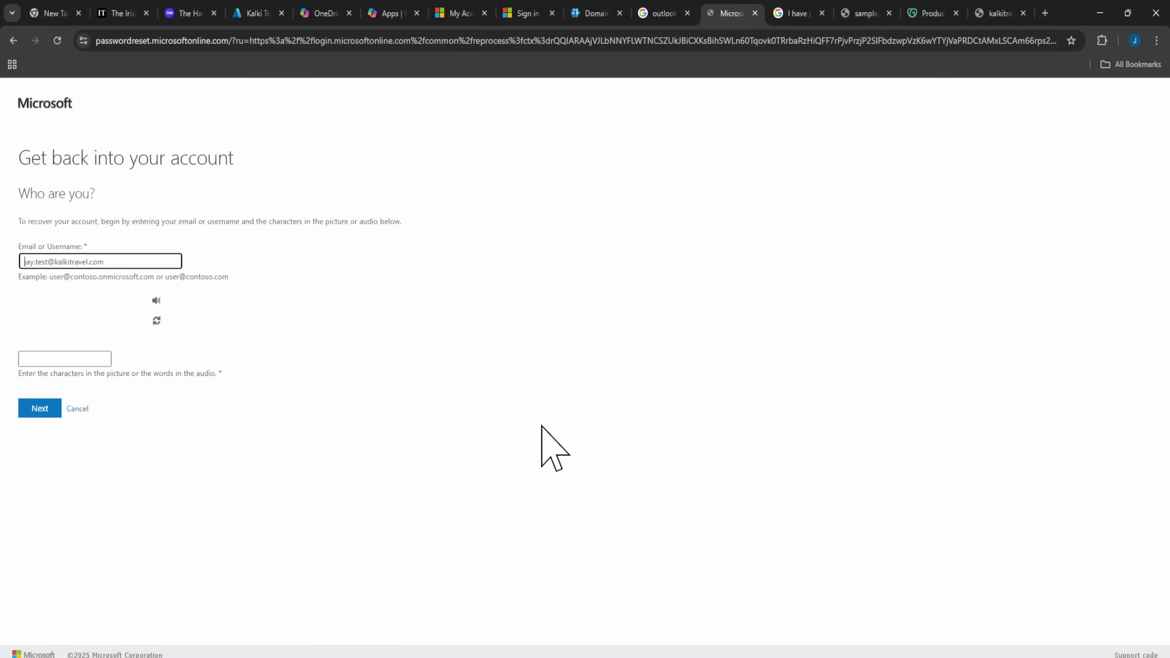
pyautogui.click(64, 359)
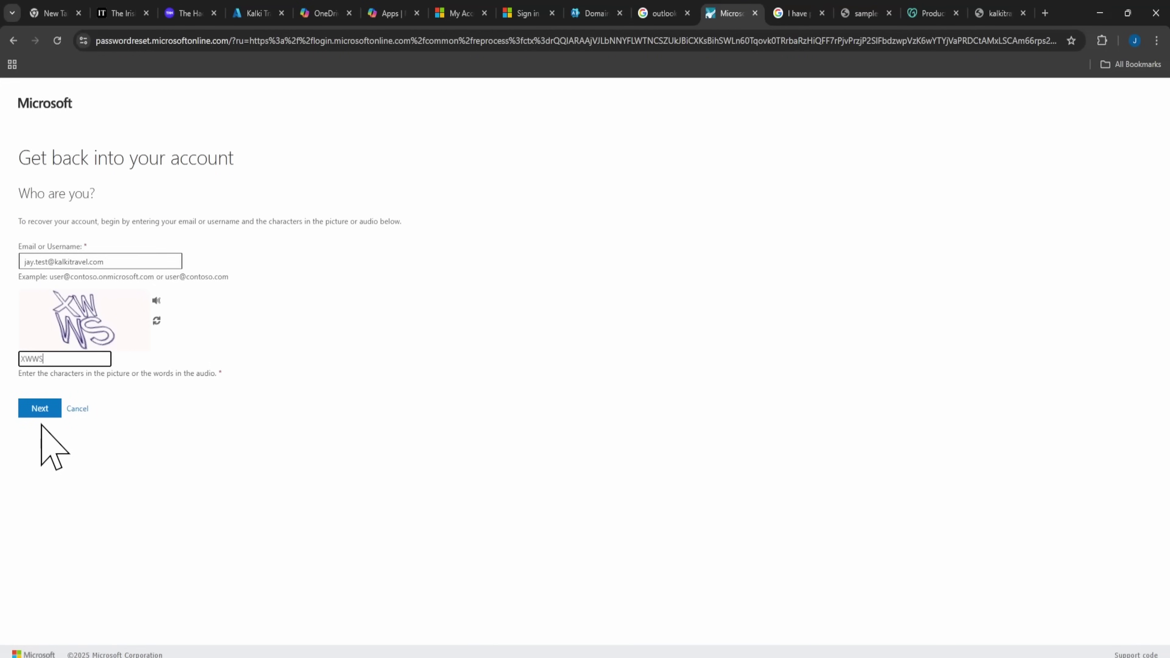
pyautogui.click(39, 411)
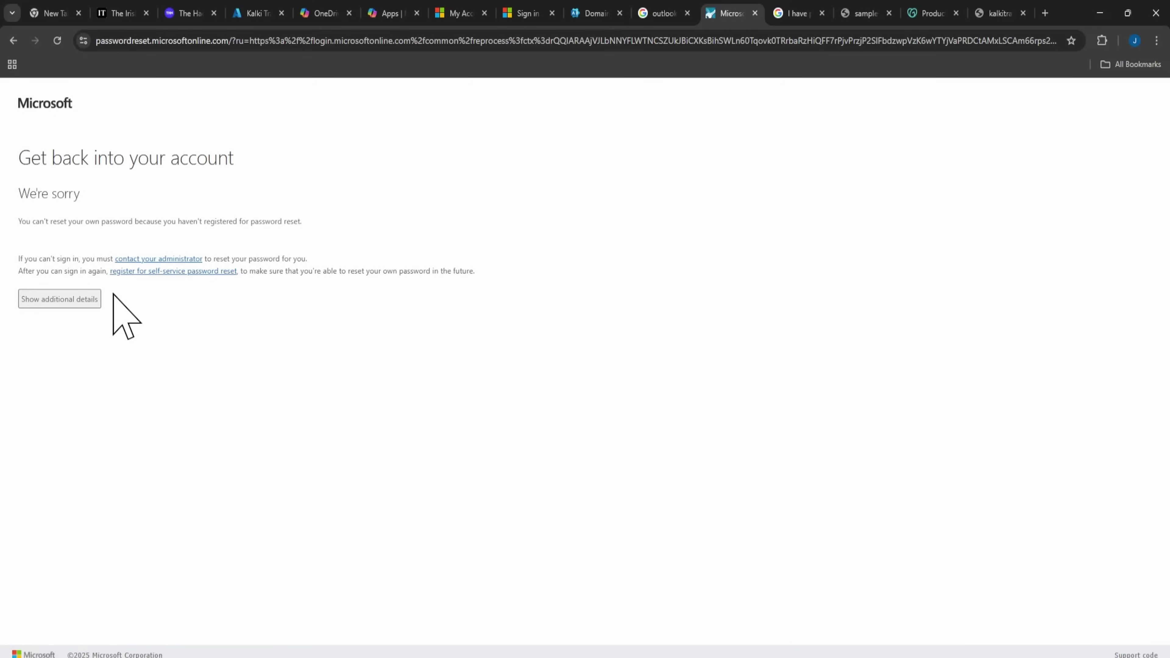
# Check the open tabs, ending on the admin center Domains list with kalkitravel.com Healthy.
pyautogui.moveTo(44, 222); pyautogui.dragTo(134, 223)
pyautogui.click(319, 253)
pyautogui.click(596, 13)
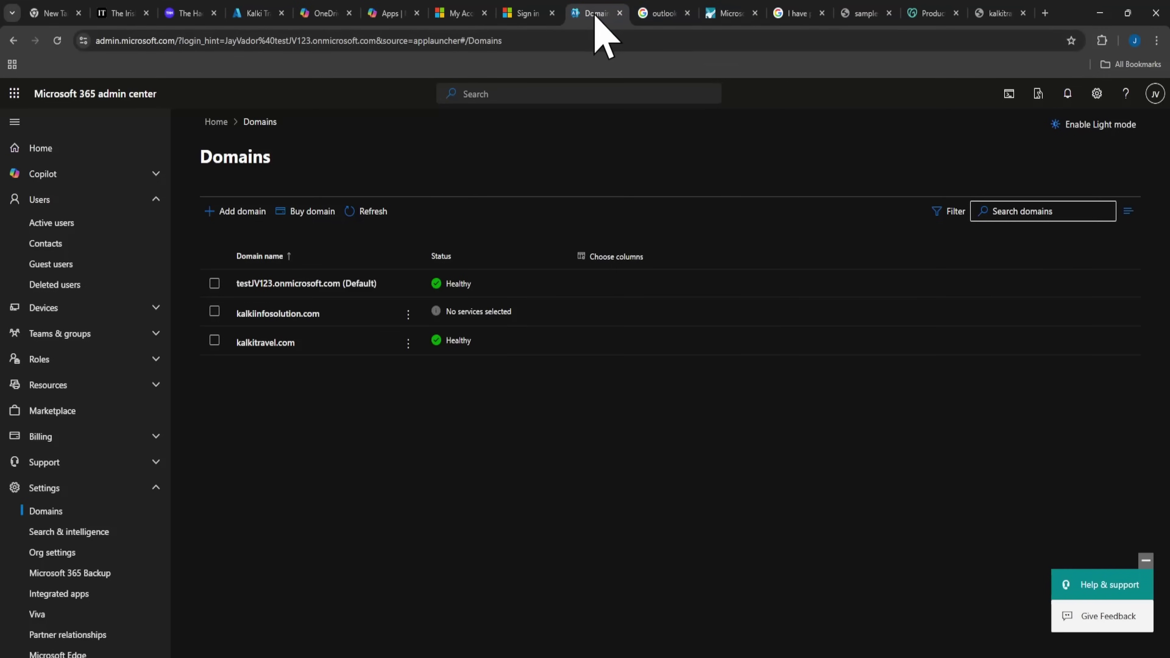
pyautogui.click(731, 14)
pyautogui.click(928, 14)
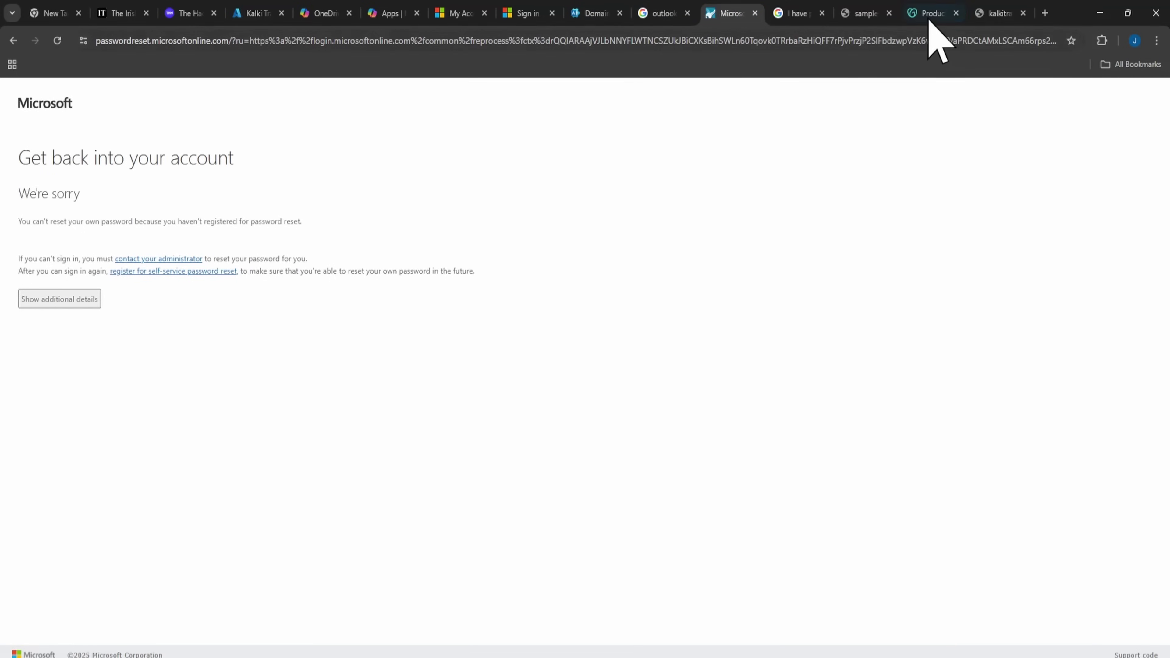
pyautogui.click(996, 14)
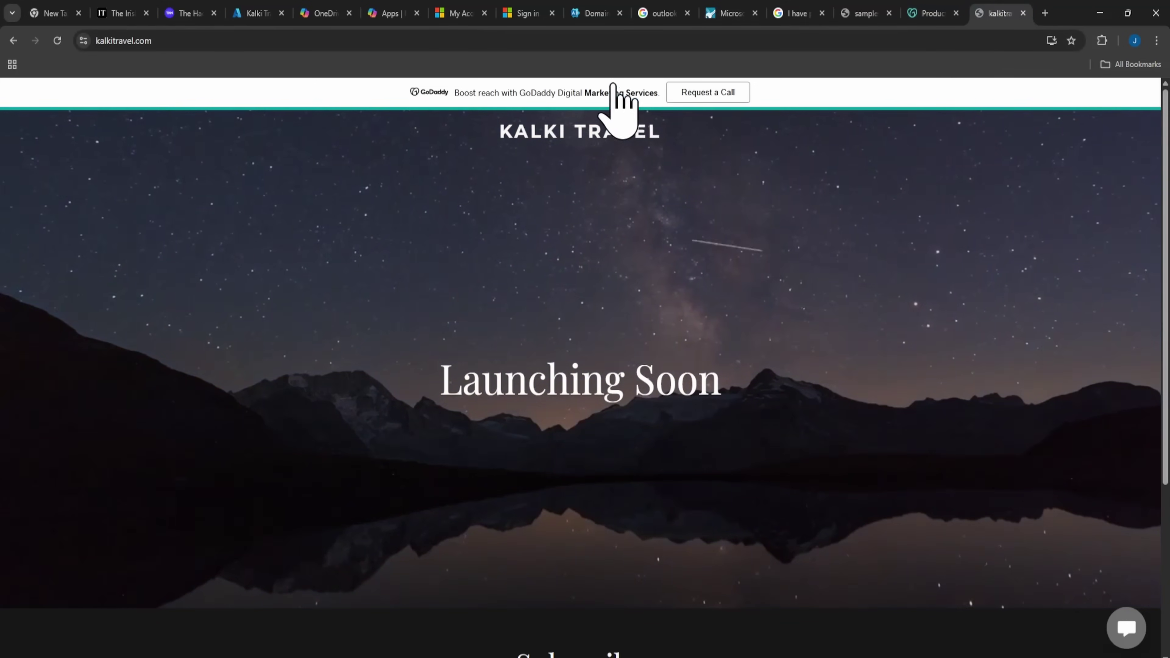
pyautogui.click(251, 13)
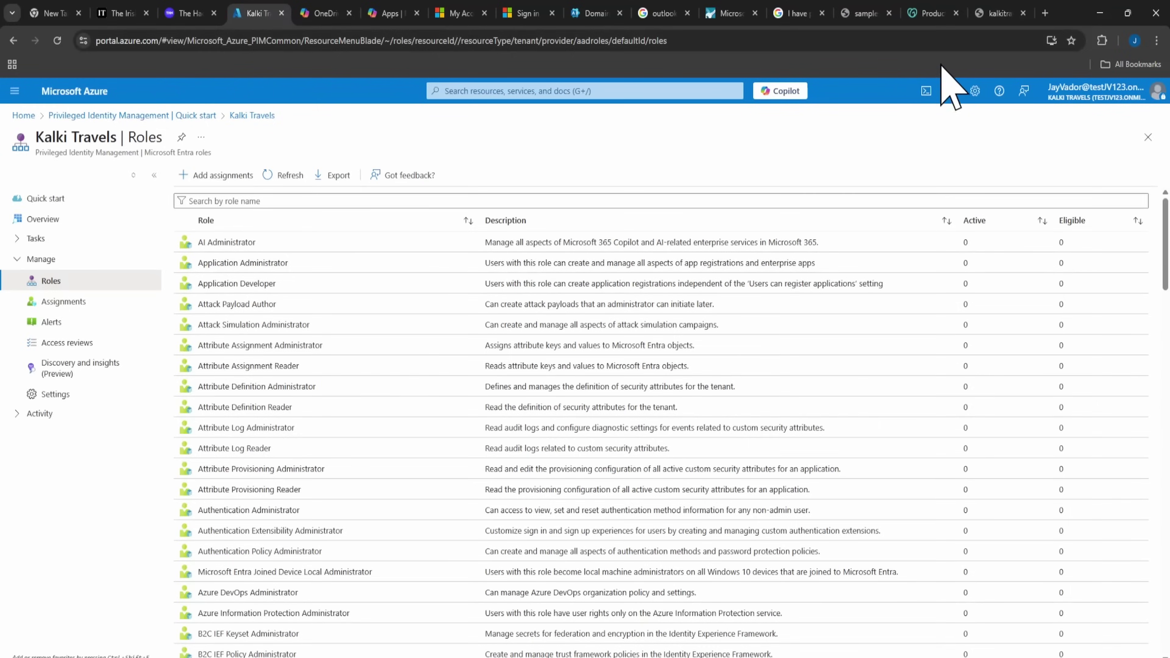
pyautogui.click(928, 13)
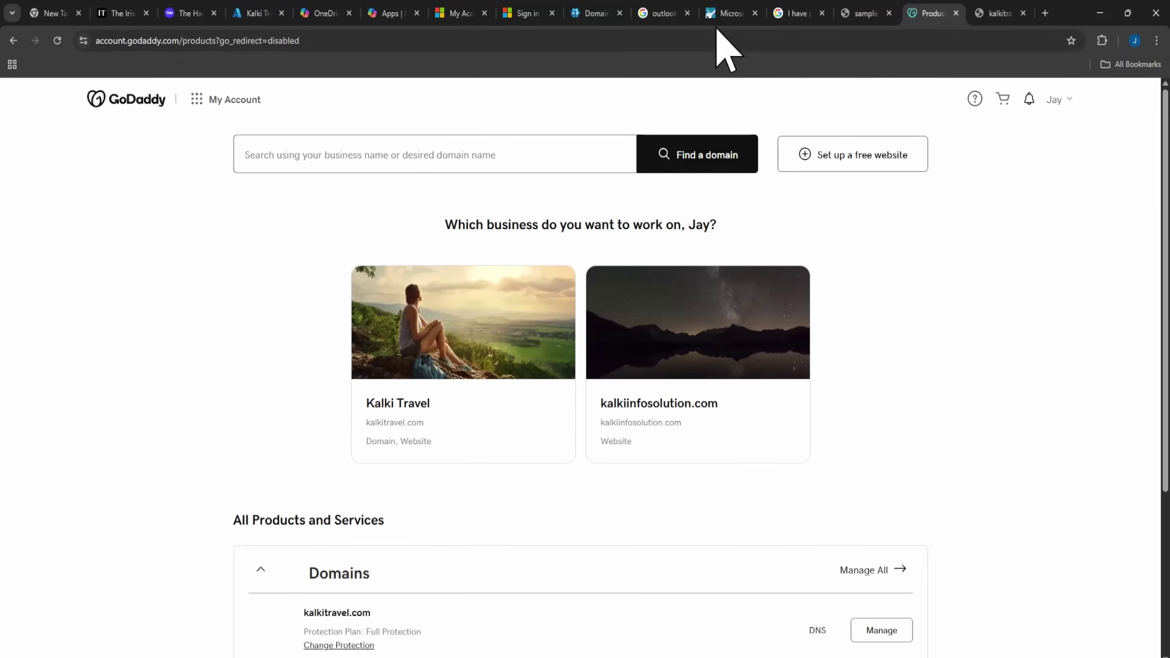
pyautogui.click(726, 14)
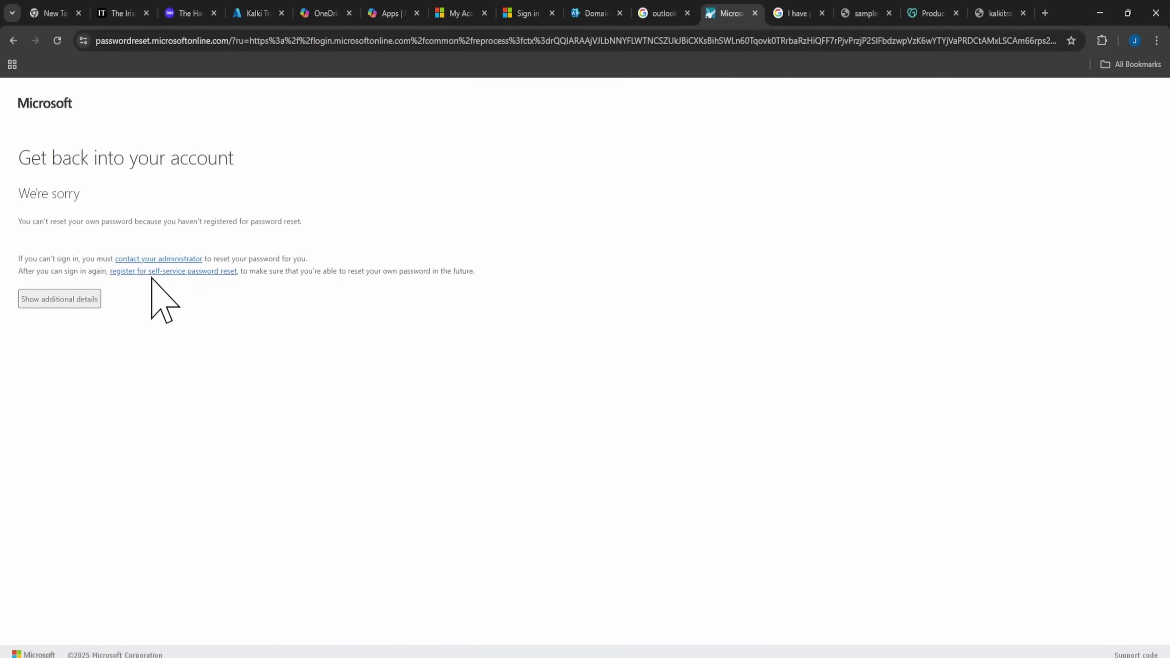
pyautogui.click(592, 13)
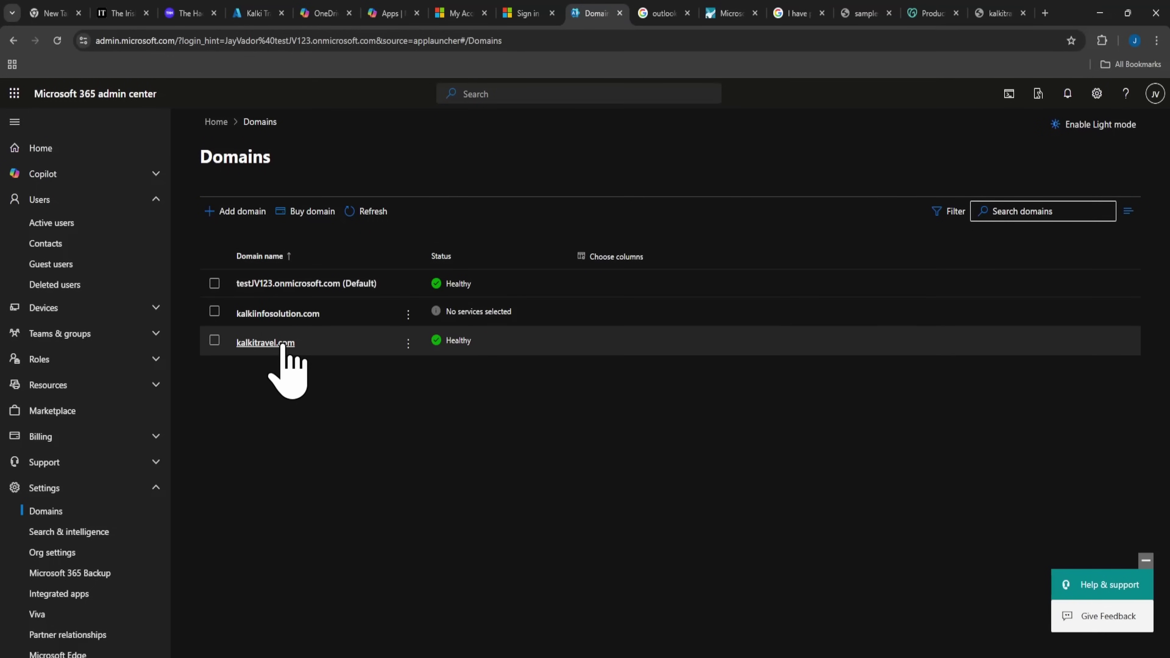
# Go to Users > Active users in the admin center navigation.
pyautogui.click(55, 203)
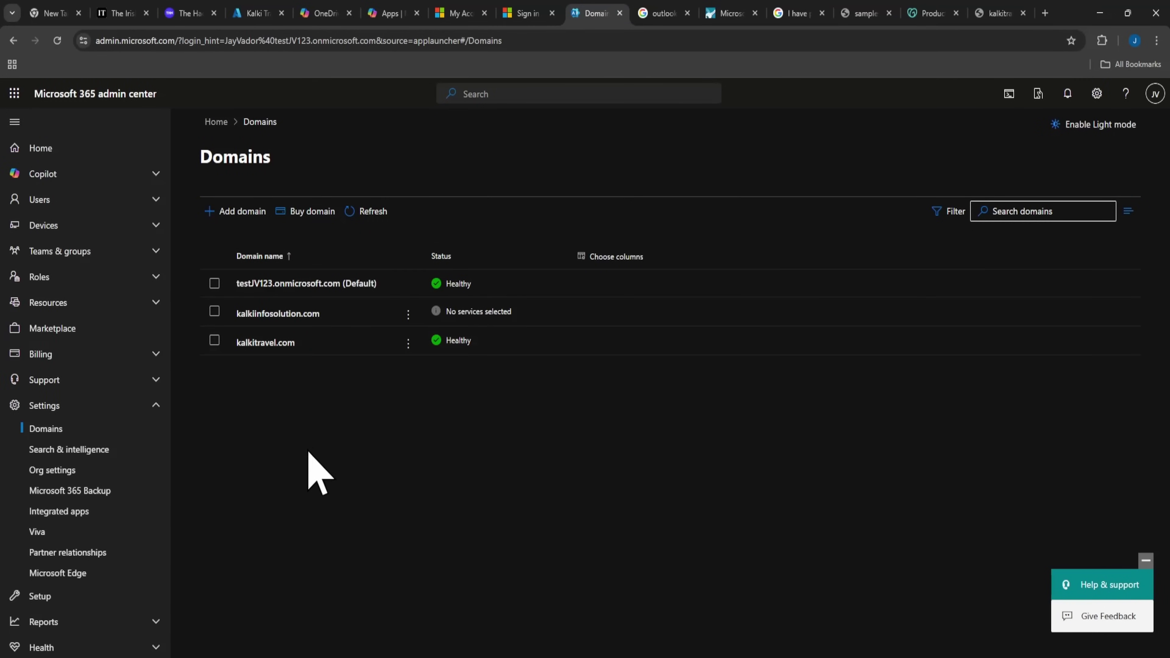
pyautogui.click(40, 201)
pyautogui.click(55, 229)
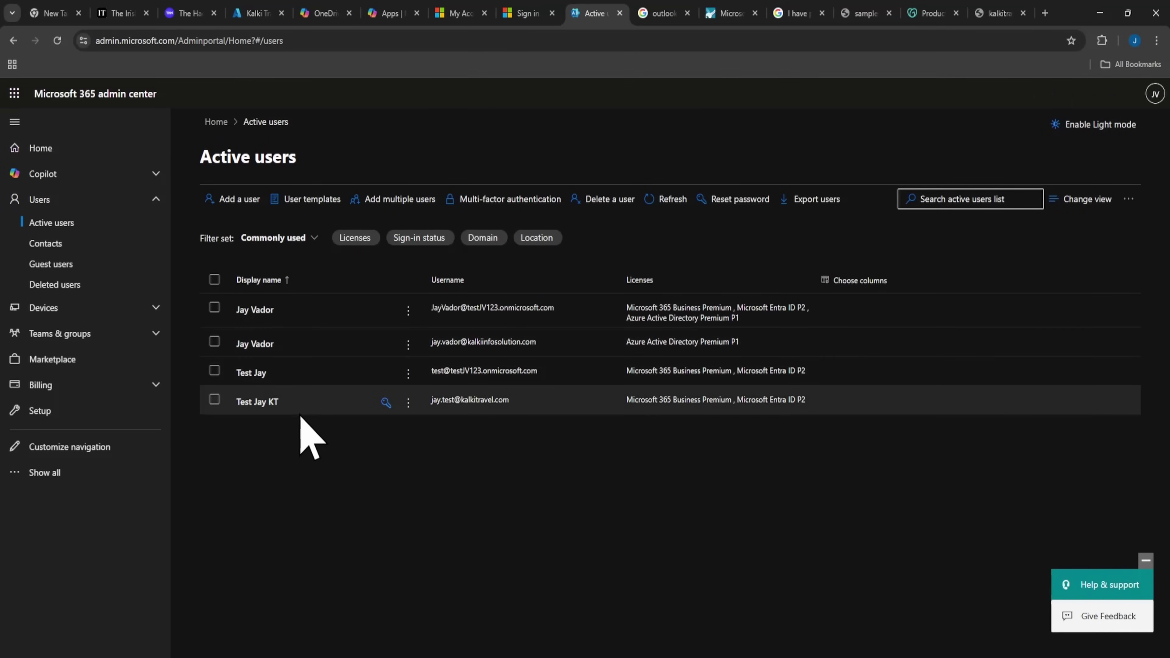
# Reset the test user's password to a manually entered strong password, required to change at first sign-in.
pyautogui.click(272, 402)
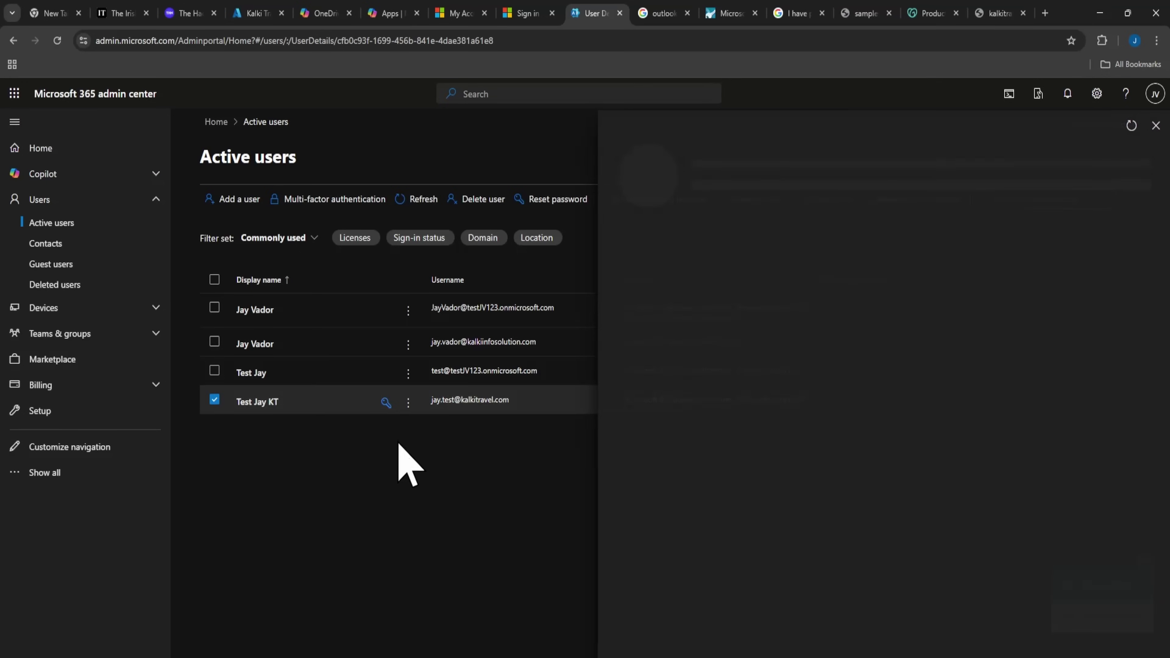
pyautogui.click(386, 403)
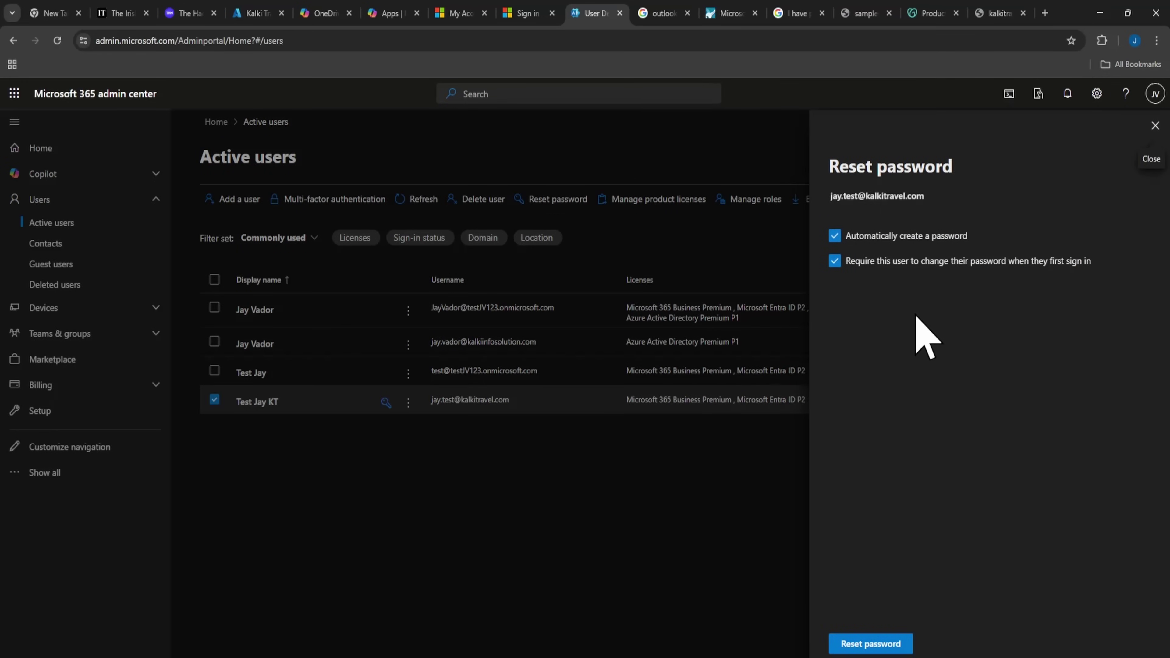
pyautogui.click(834, 236)
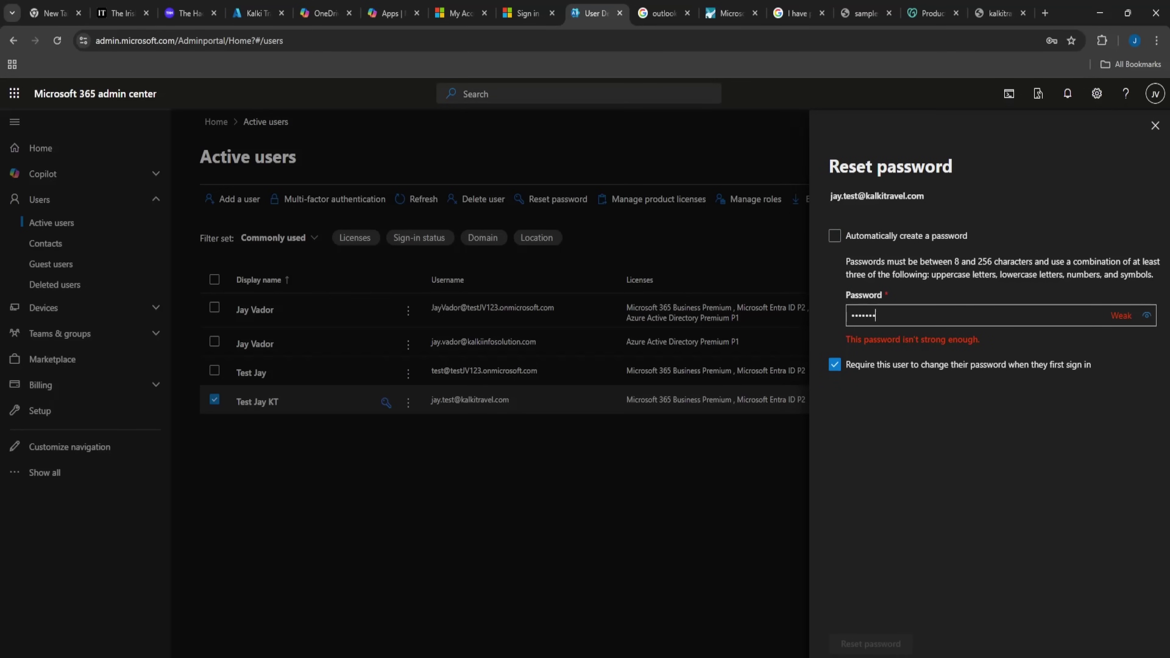
pyautogui.write('@1')
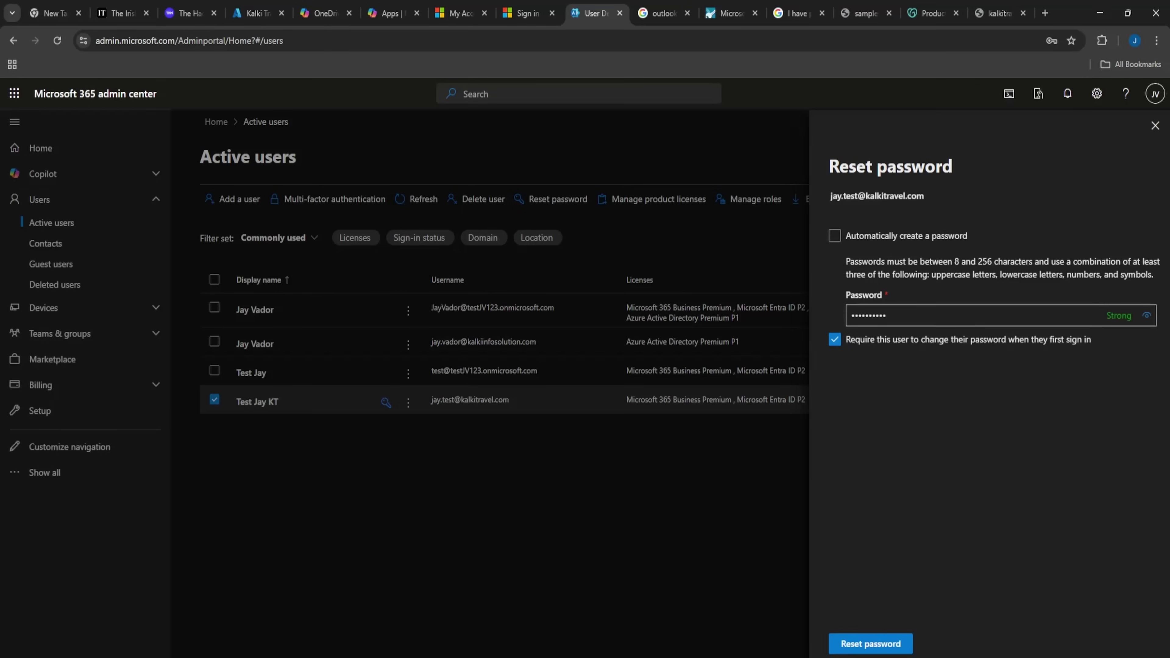
pyautogui.click(869, 644)
pyautogui.click(1044, 508)
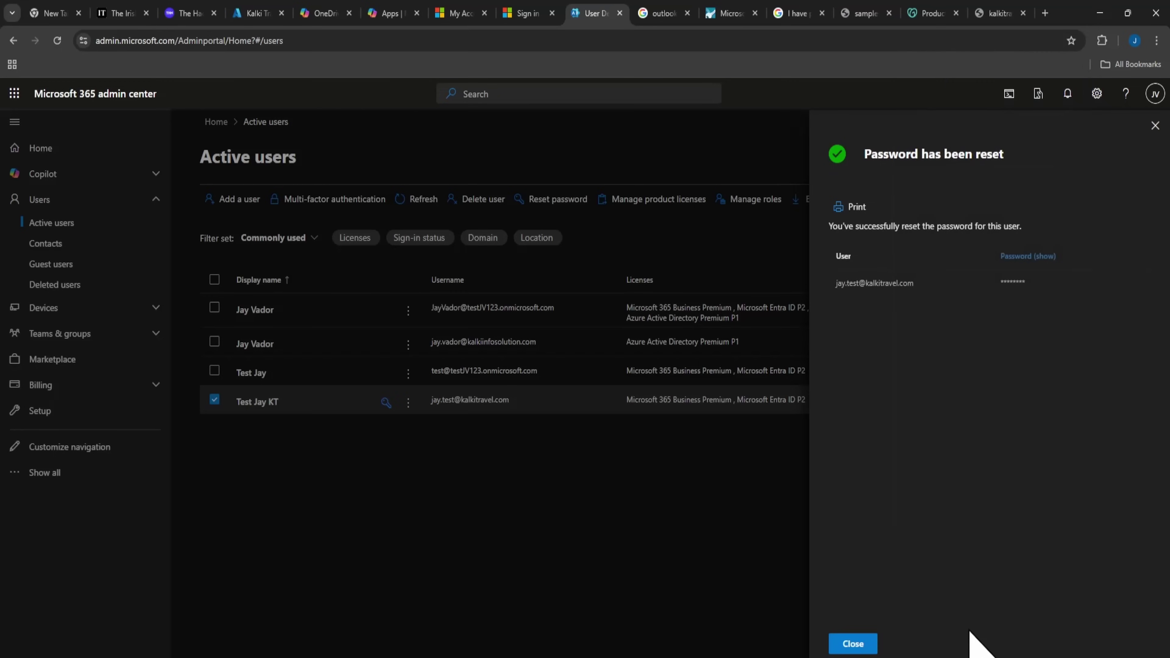
pyautogui.click(853, 643)
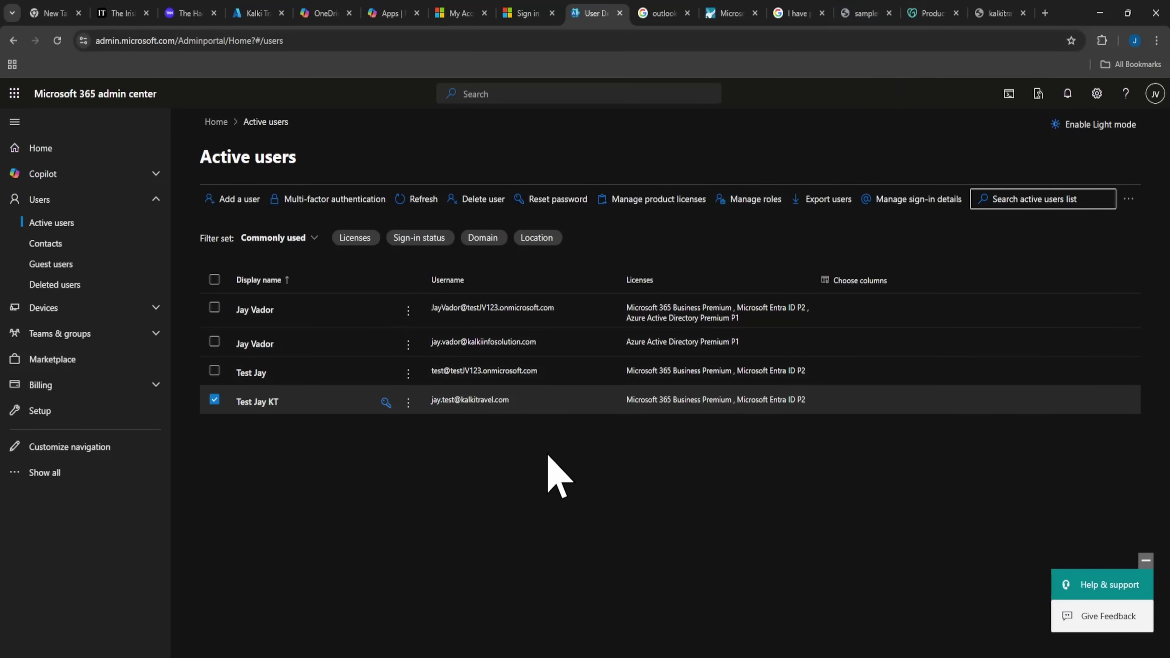
# Sign in as the test account with its temporary password and submit a new password.
pyautogui.click(730, 13)
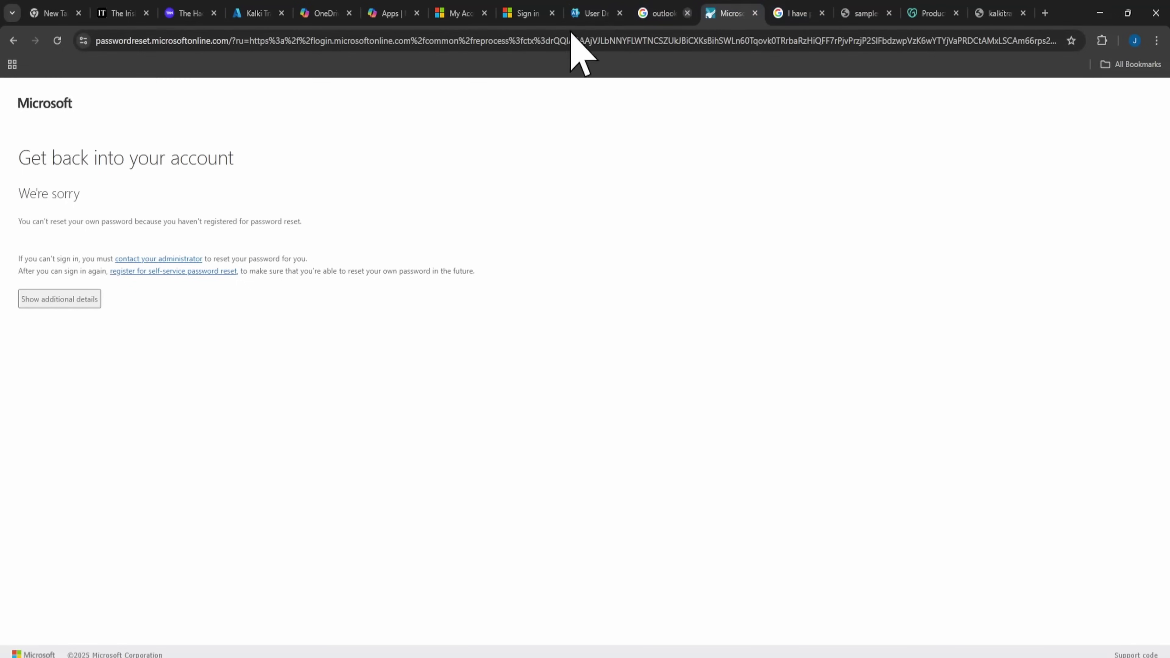
pyautogui.click(12, 40)
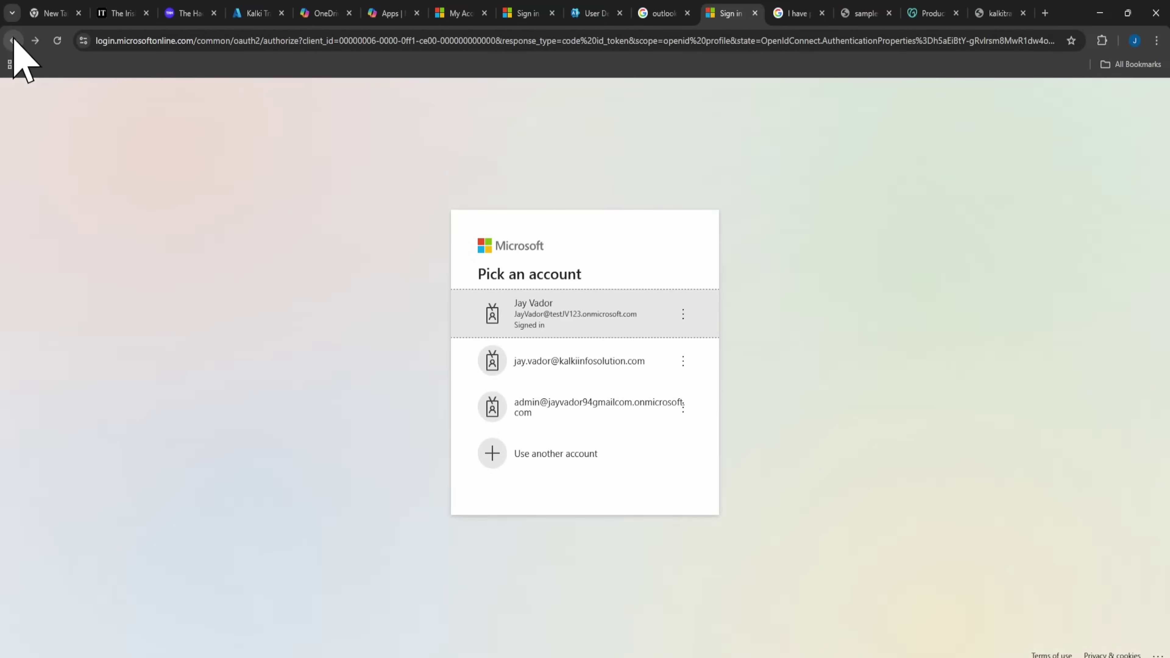
pyautogui.click(603, 456)
pyautogui.press('Return')
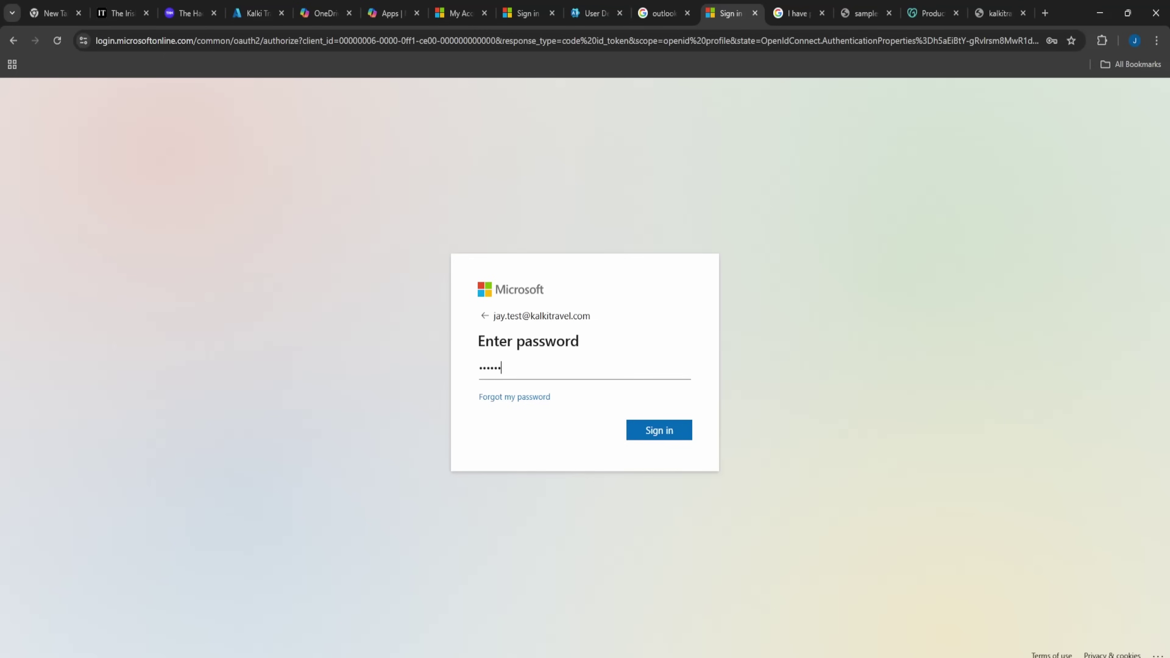
pyautogui.click(638, 436)
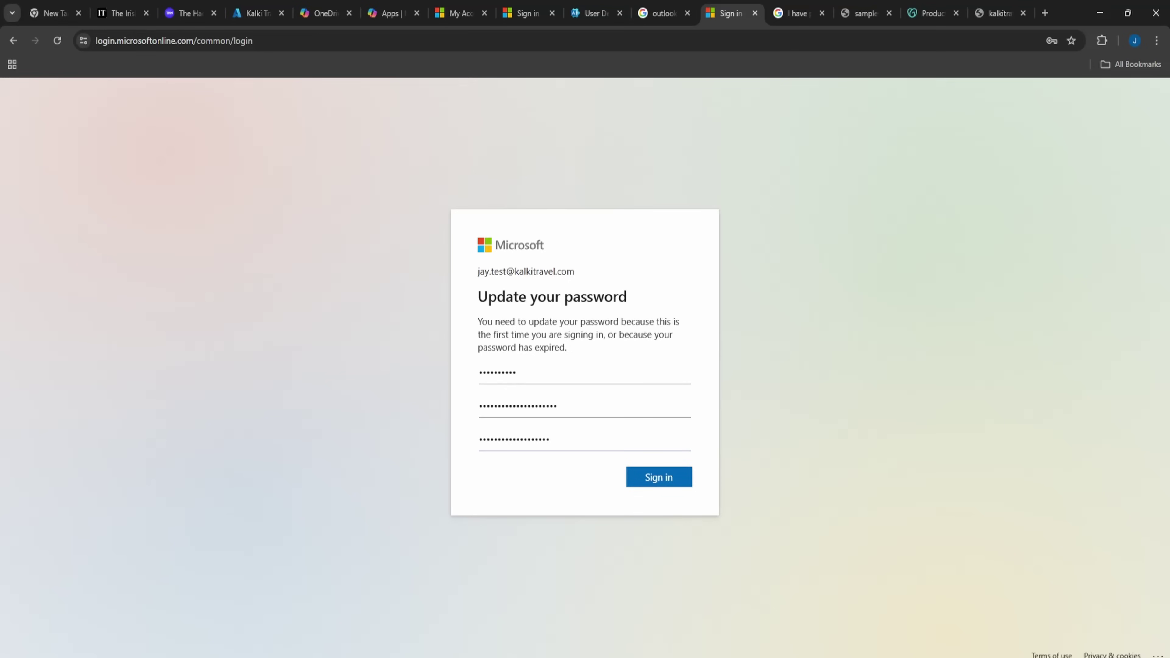
pyautogui.click(679, 479)
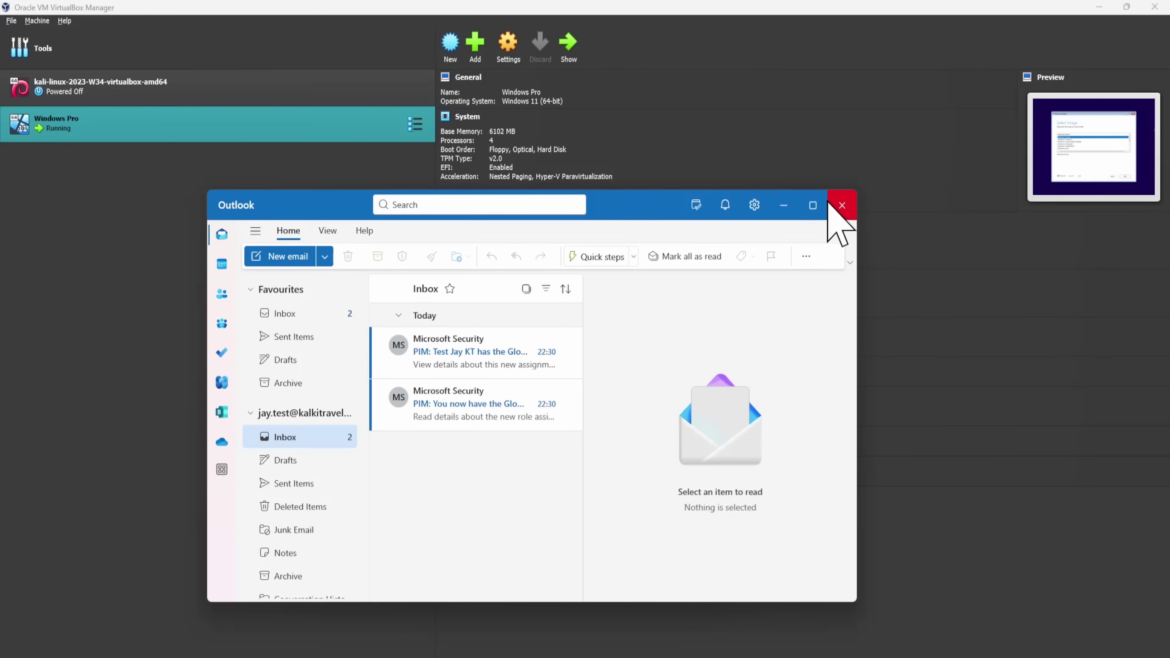
# Maximise Outlook and read the newest PIM email, selecting its heading.
pyautogui.click(813, 205)
pyautogui.click(295, 178)
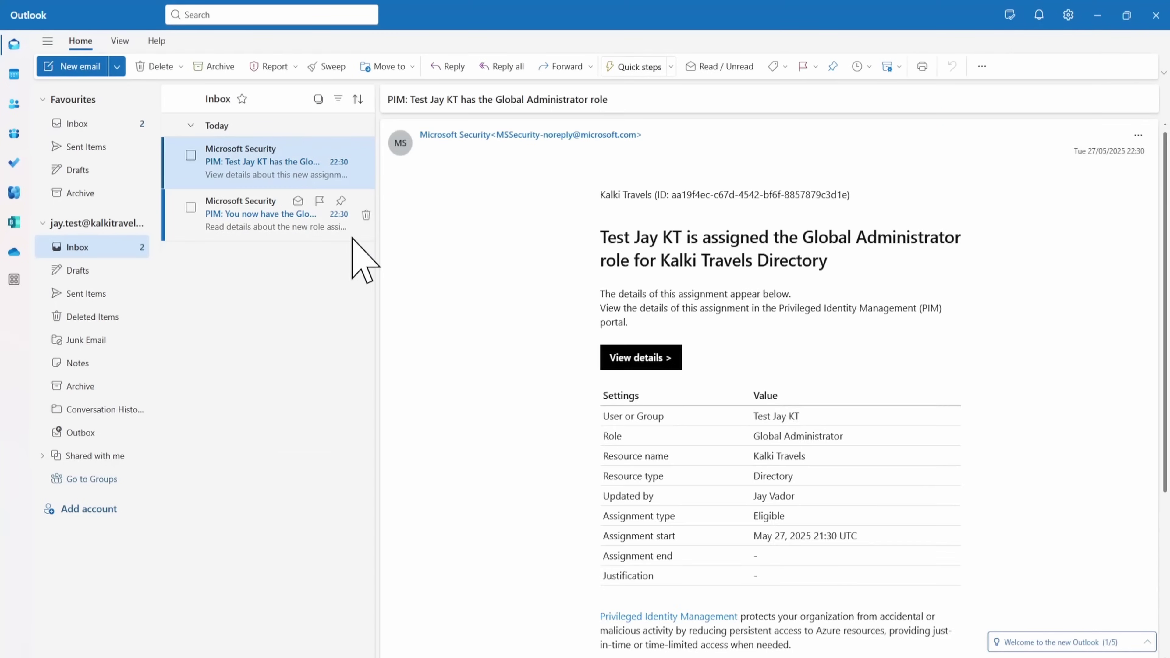
pyautogui.moveTo(714, 451); pyautogui.dragTo(875, 475)
pyautogui.click(875, 475)
pyautogui.scroll(-3, 878, 517)
pyautogui.scroll(3, 873, 516)
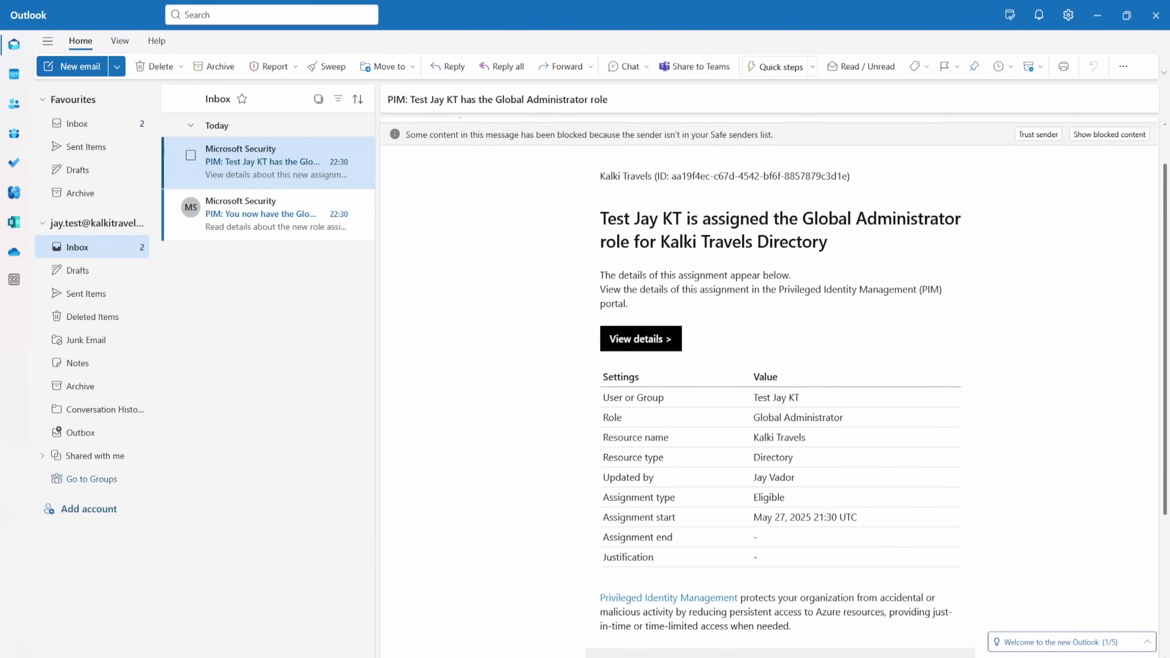
pyautogui.doubleClick(615, 256)
pyautogui.moveTo(615, 257); pyautogui.dragTo(816, 352)
pyautogui.scroll(-5, 797, 369)
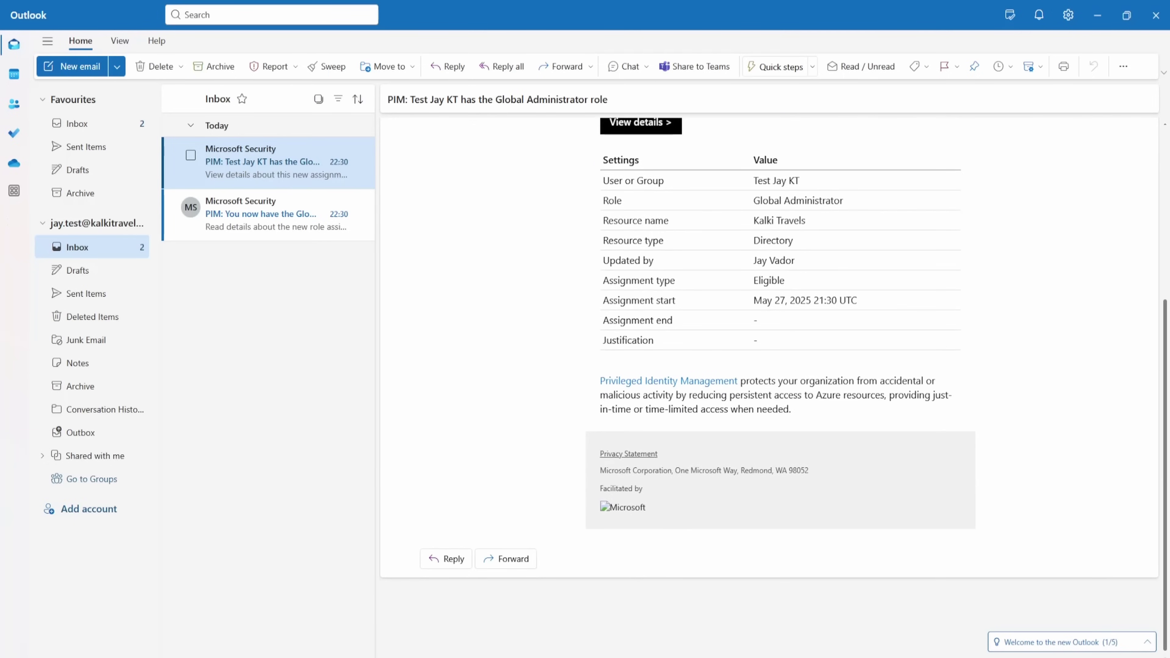
# Acknowledge the privacy notice and skip applying Windows settings to Outlook.
pyautogui.click(728, 382)
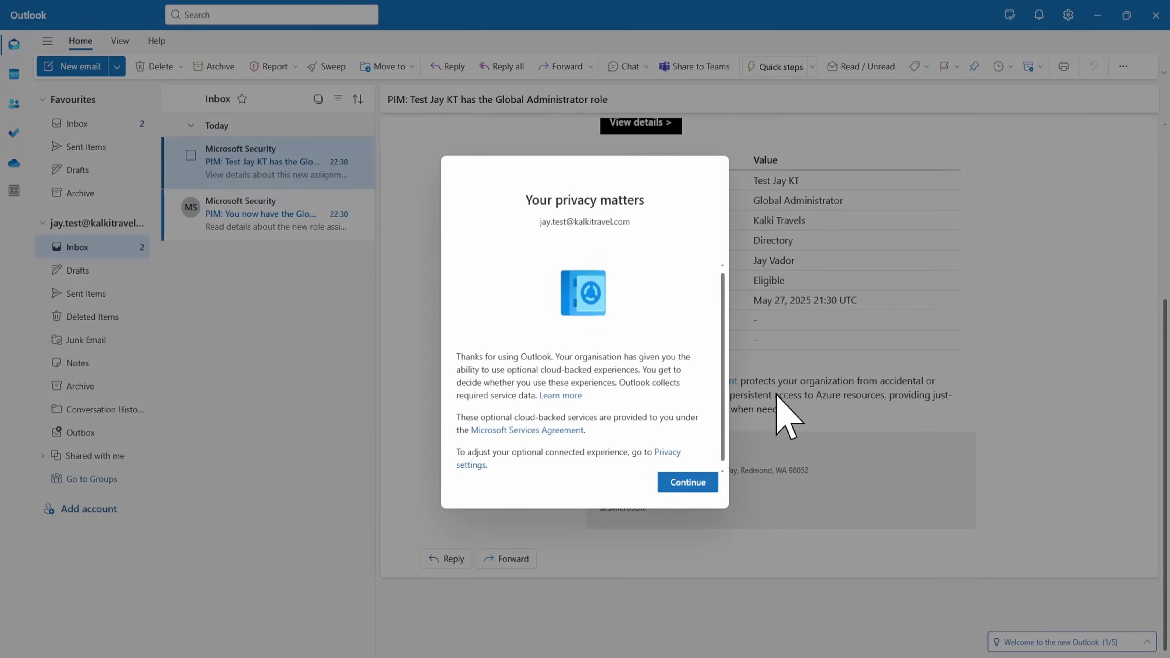
pyautogui.click(684, 482)
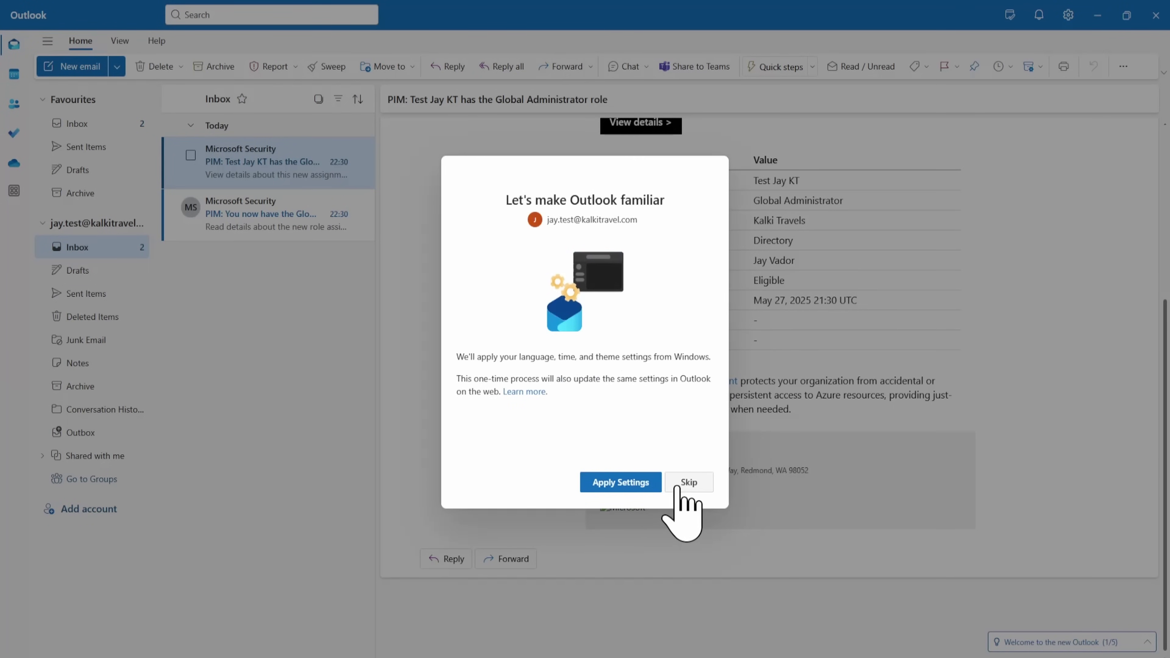
pyautogui.click(685, 482)
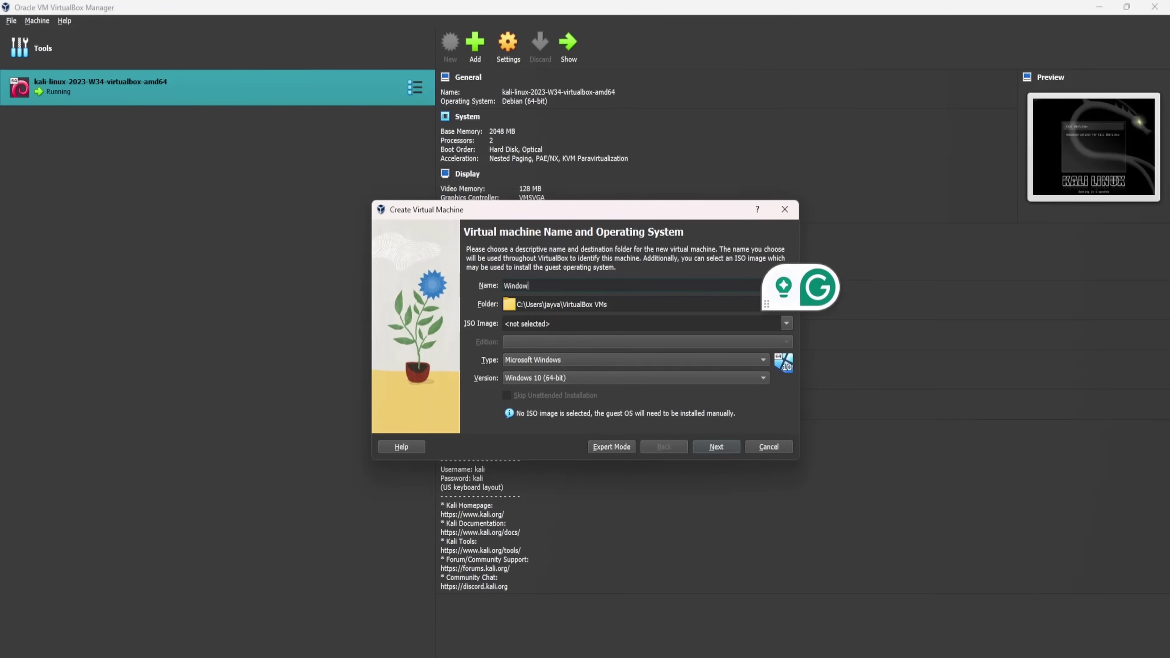
# Name the VM Windows Pro with the Win11_24H2 ISO, Windows 11 Pro edition, unattended install skipped.
pyautogui.write('o')
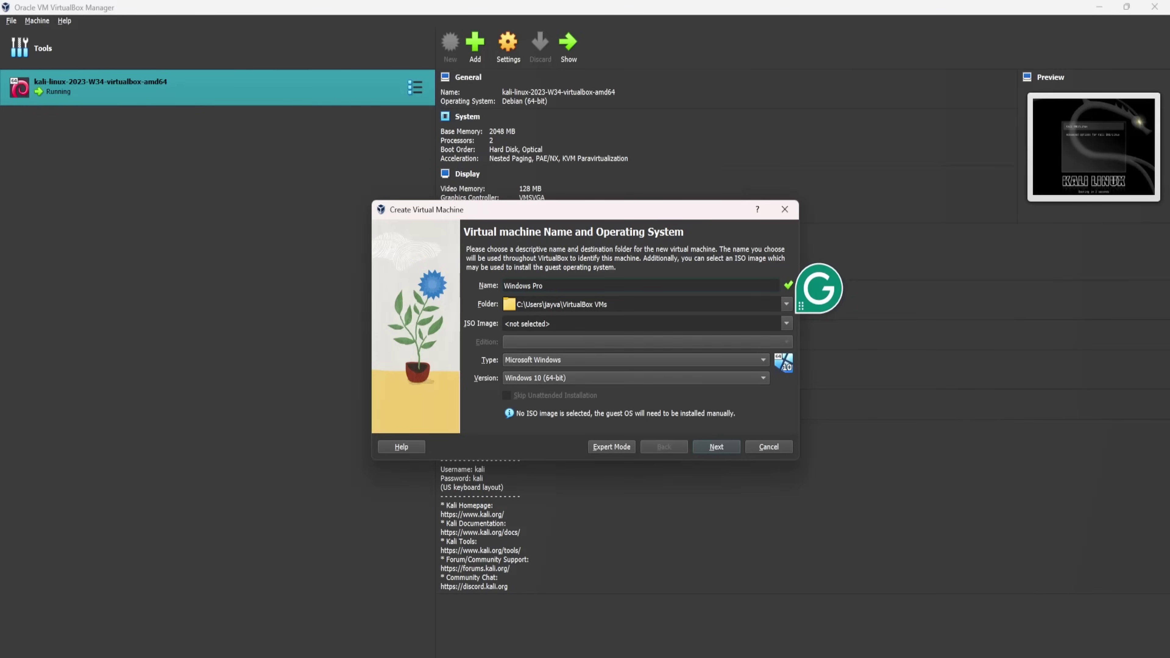
pyautogui.click(786, 324)
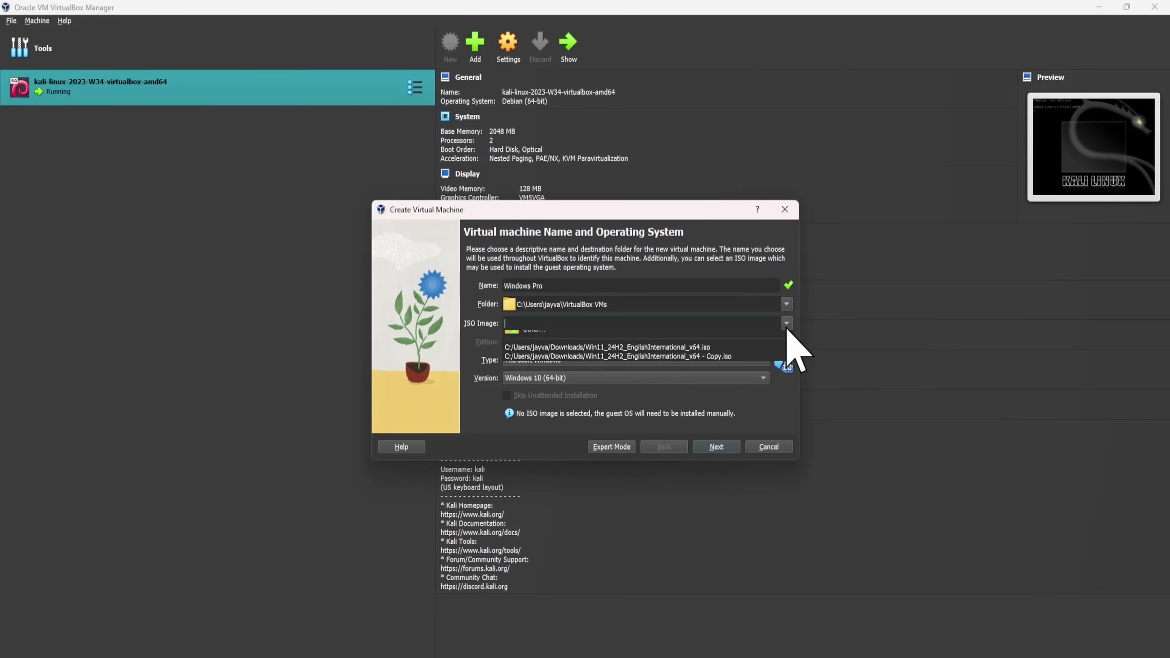
pyautogui.click(787, 324)
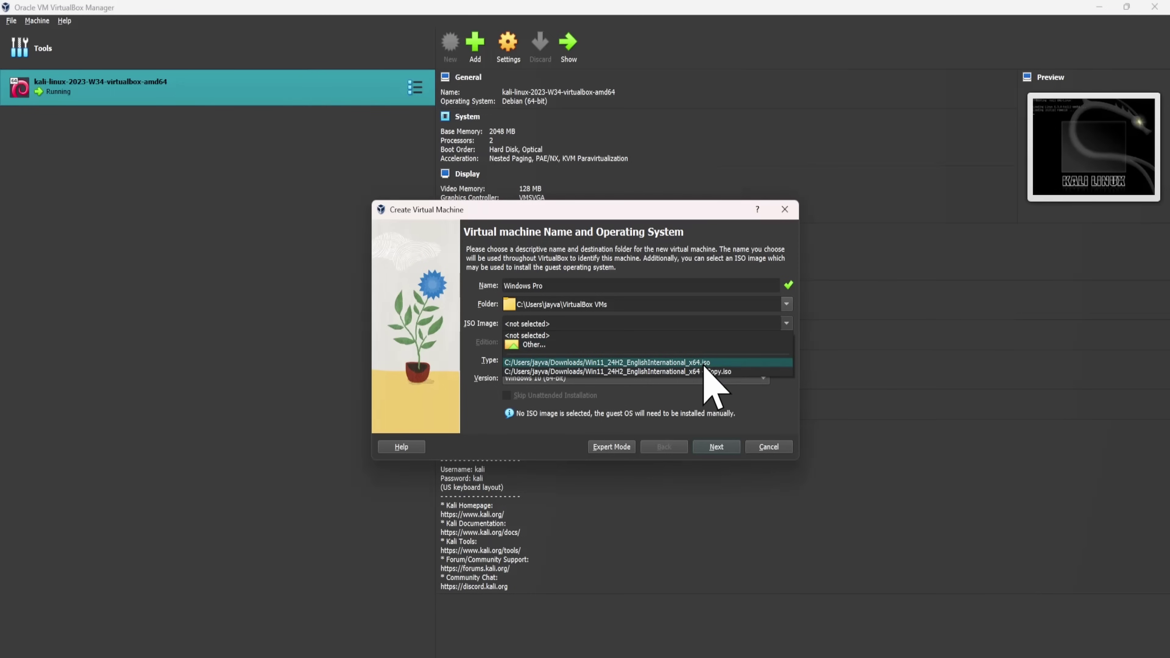
pyautogui.click(703, 363)
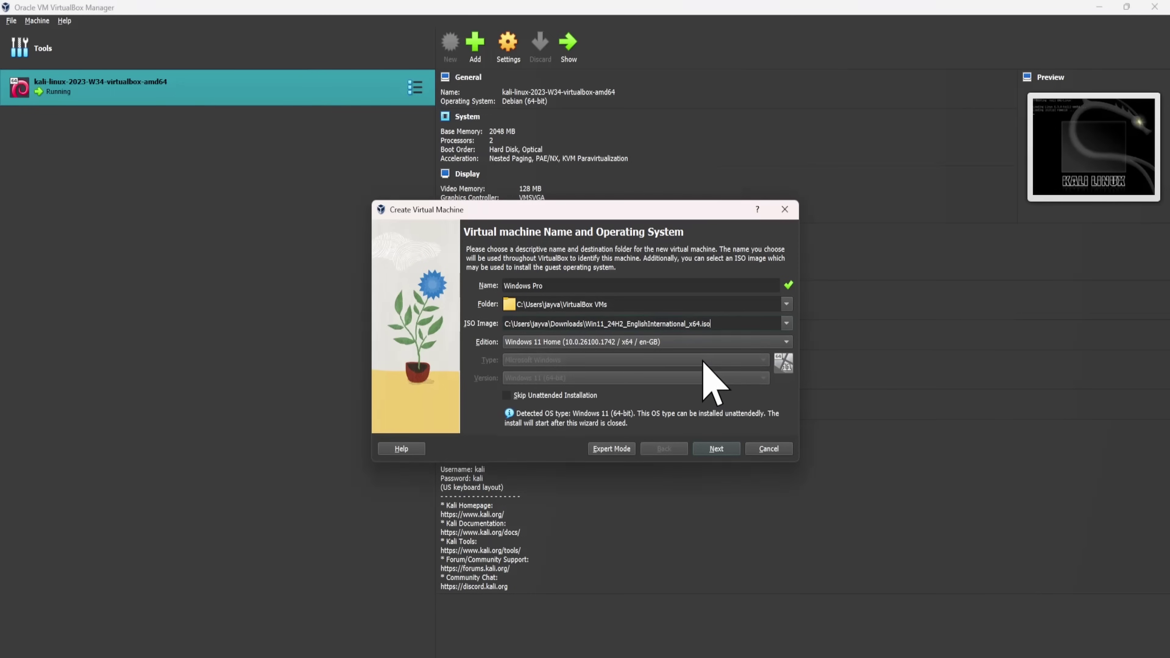
pyautogui.click(598, 343)
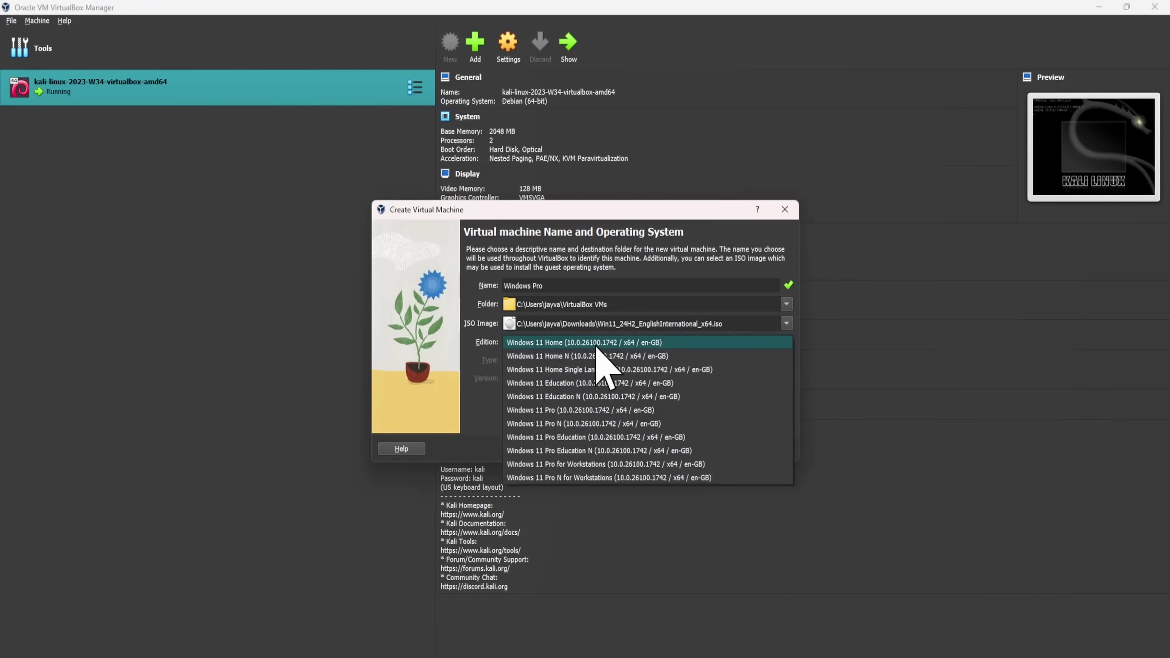
pyautogui.click(615, 410)
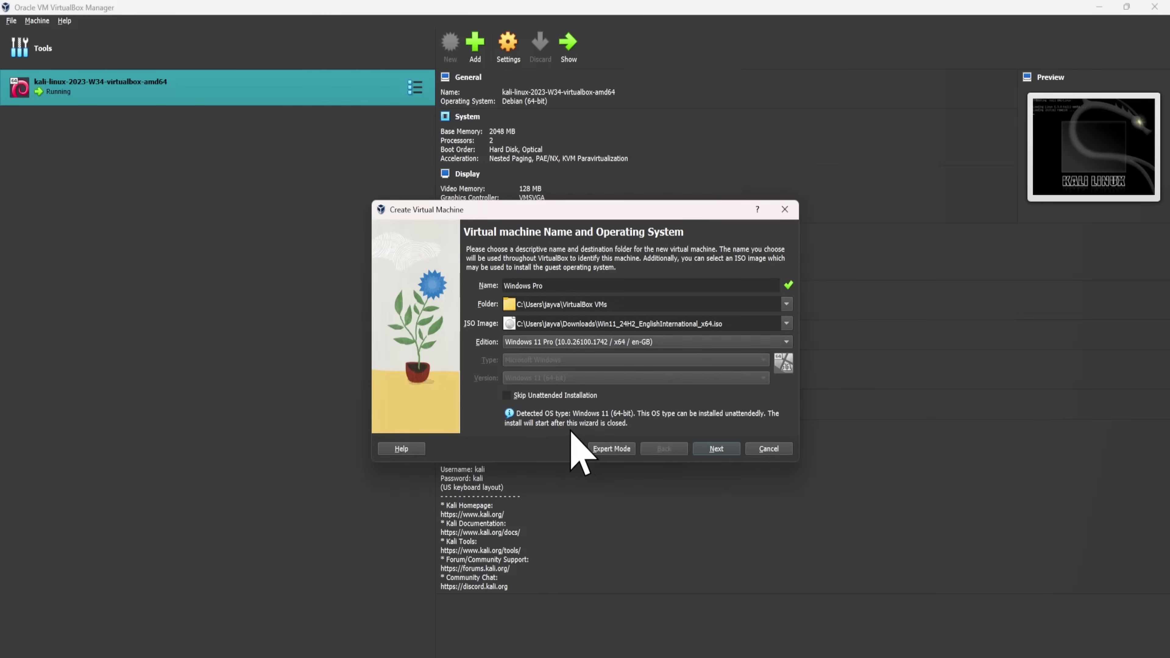
pyautogui.click(717, 448)
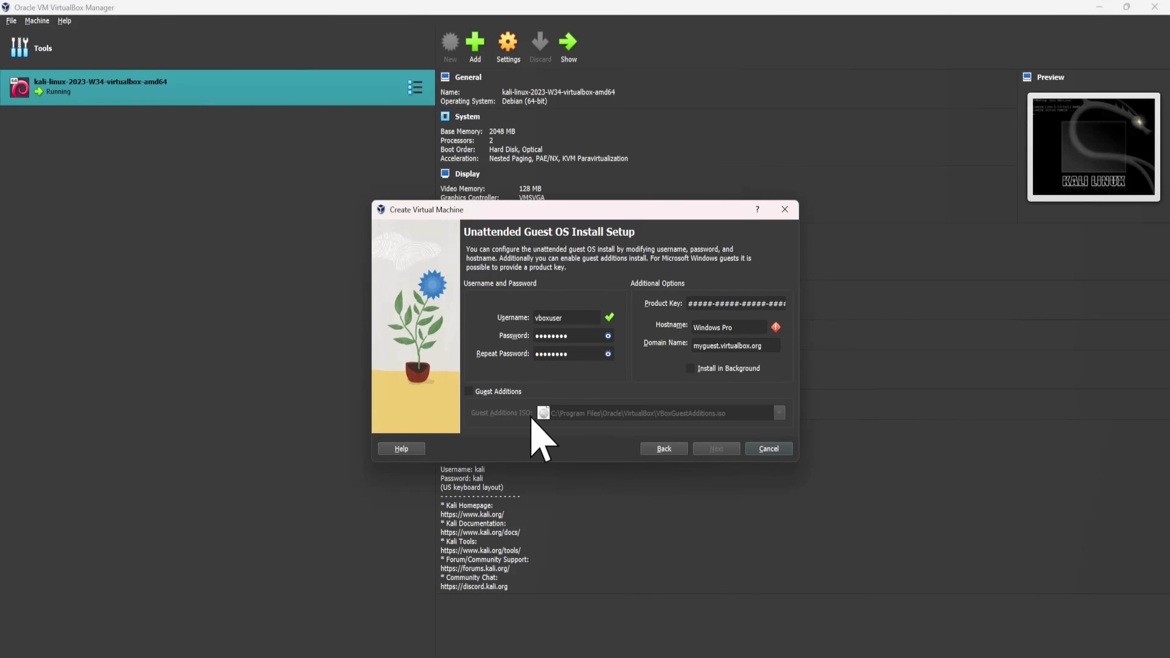
pyautogui.click(674, 447)
pyautogui.click(533, 401)
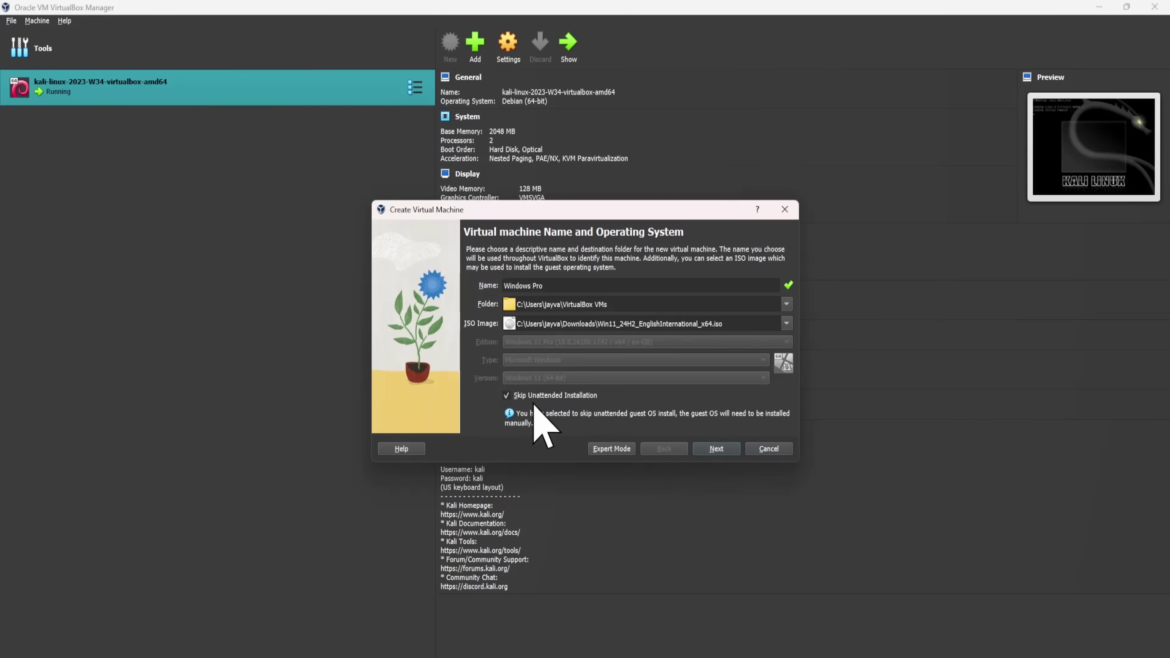
pyautogui.click(729, 450)
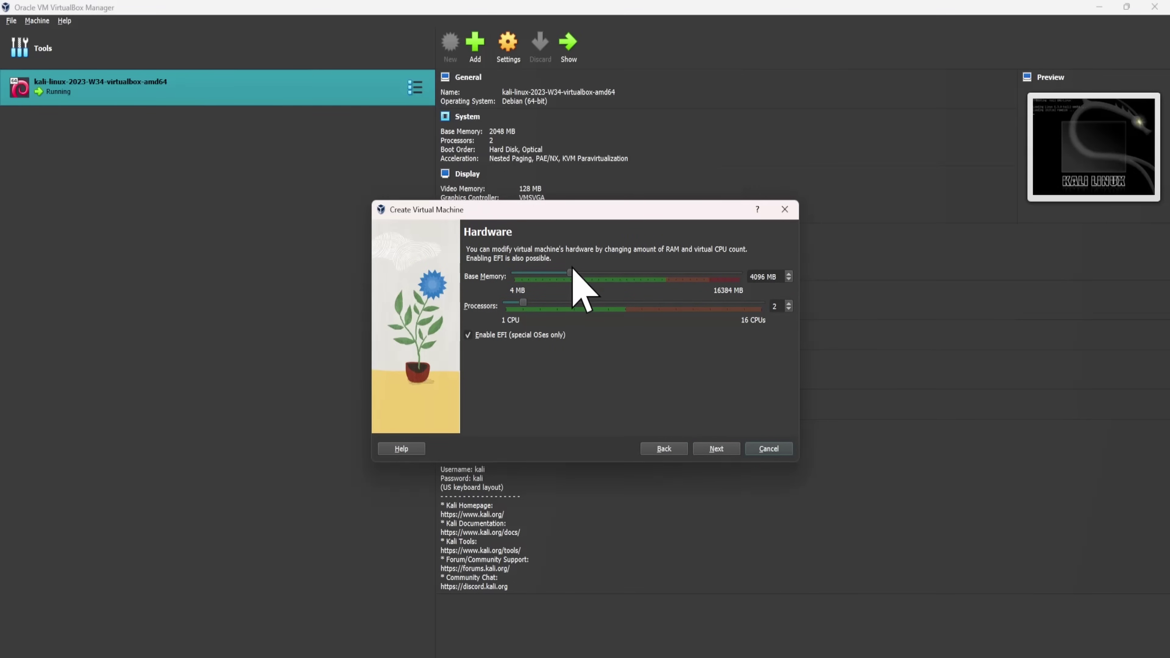
# Give the VM about 6 GB memory, 4 CPUs and an 80 GB disk, and create it.
pyautogui.moveTo(572, 276); pyautogui.dragTo(597, 277)
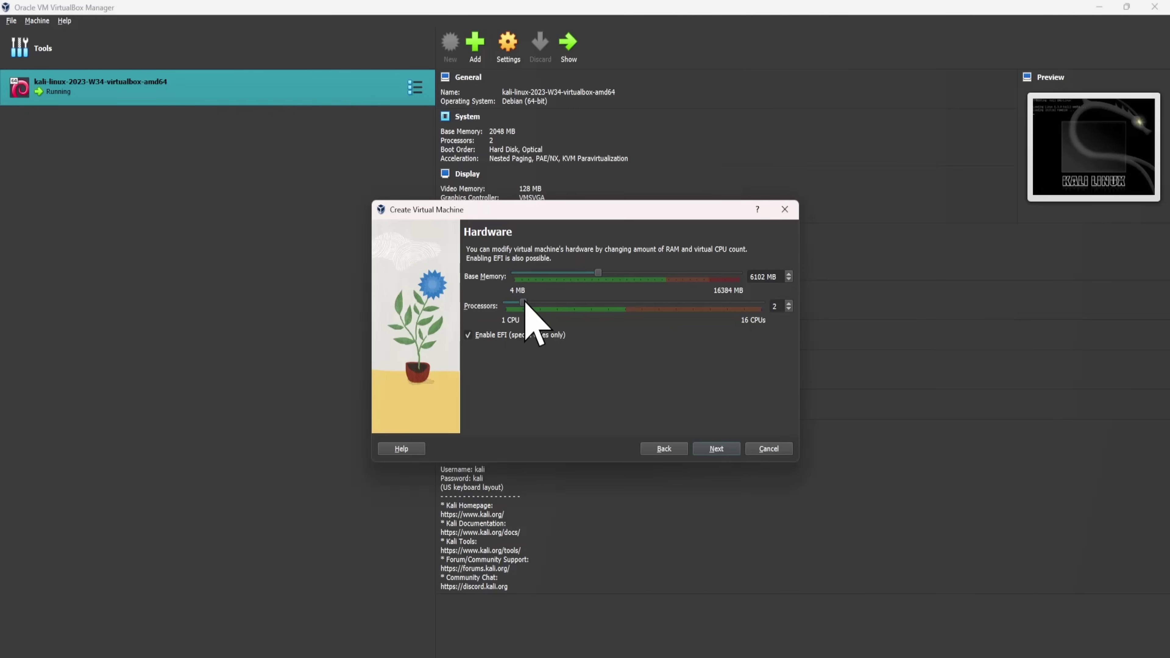
pyautogui.moveTo(531, 304); pyautogui.dragTo(556, 306)
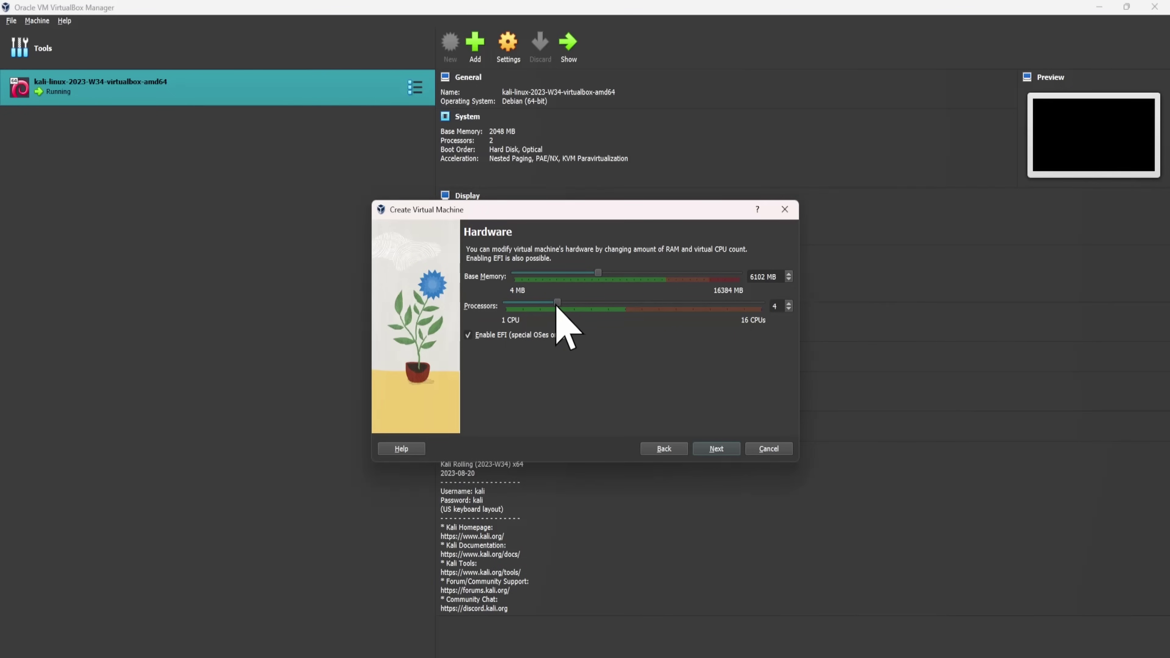
pyautogui.click(704, 450)
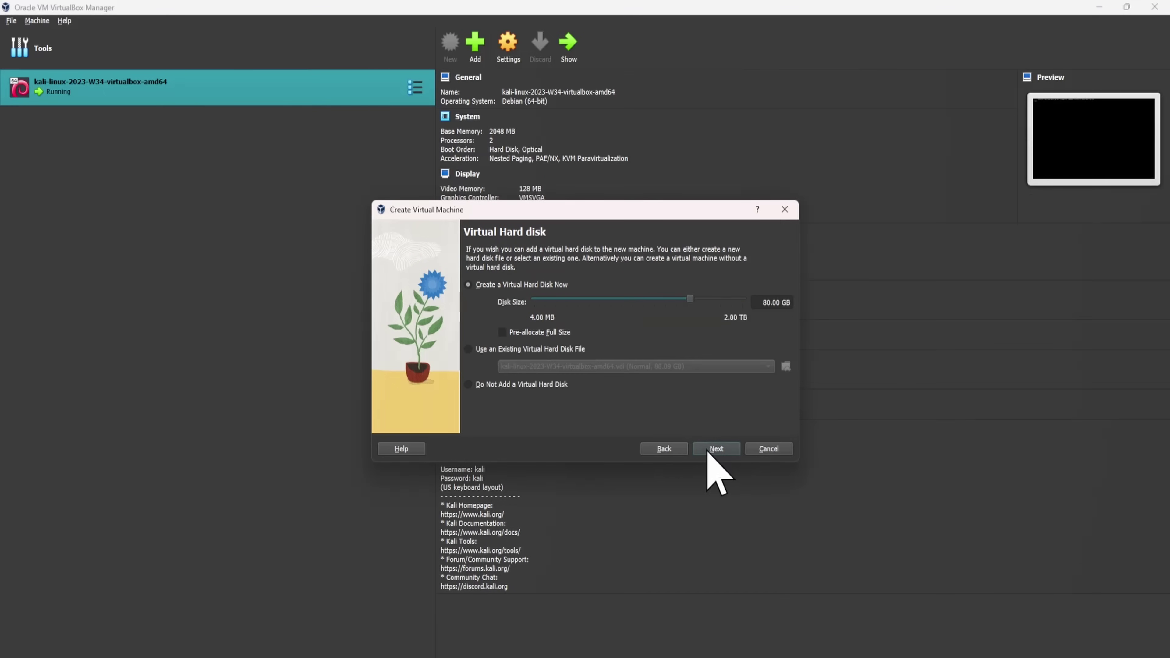
pyautogui.click(716, 449)
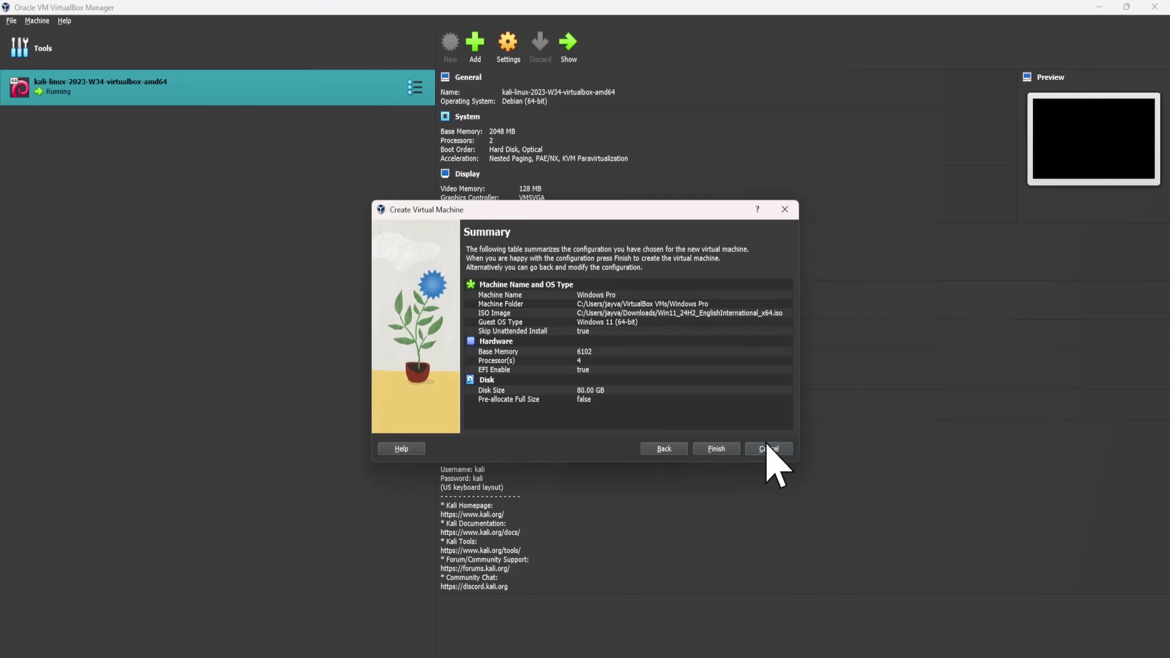
pyautogui.click(708, 449)
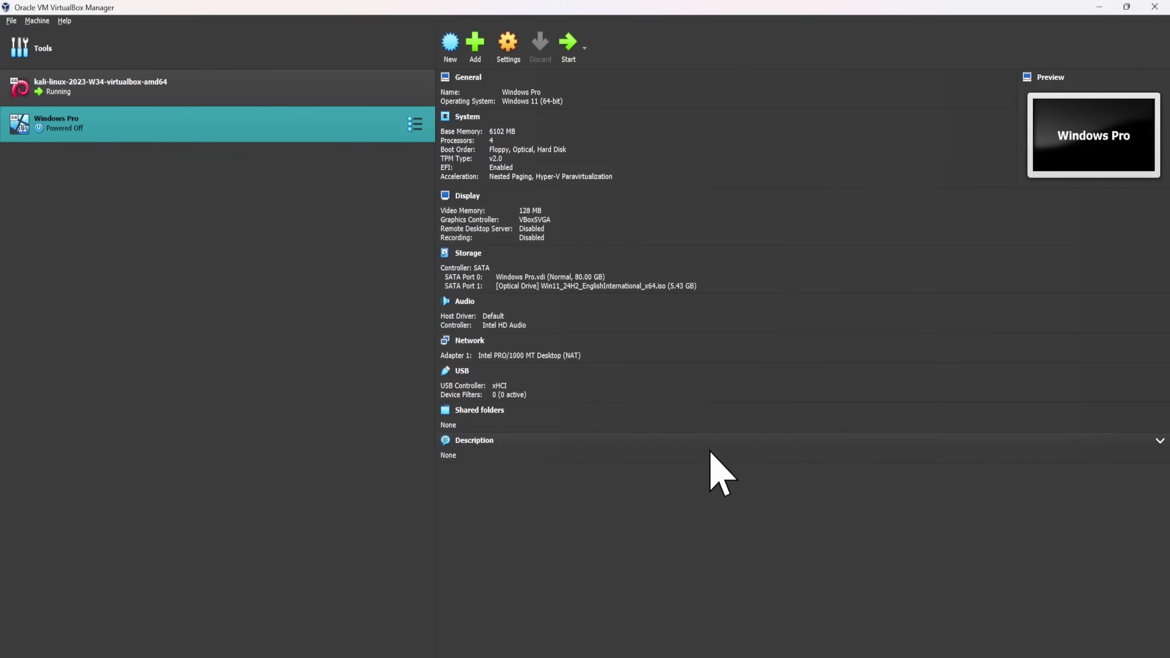
# Start the Windows Pro VM and choose Windows 11 Pro as the image to install.
pyautogui.doubleClick(317, 134)
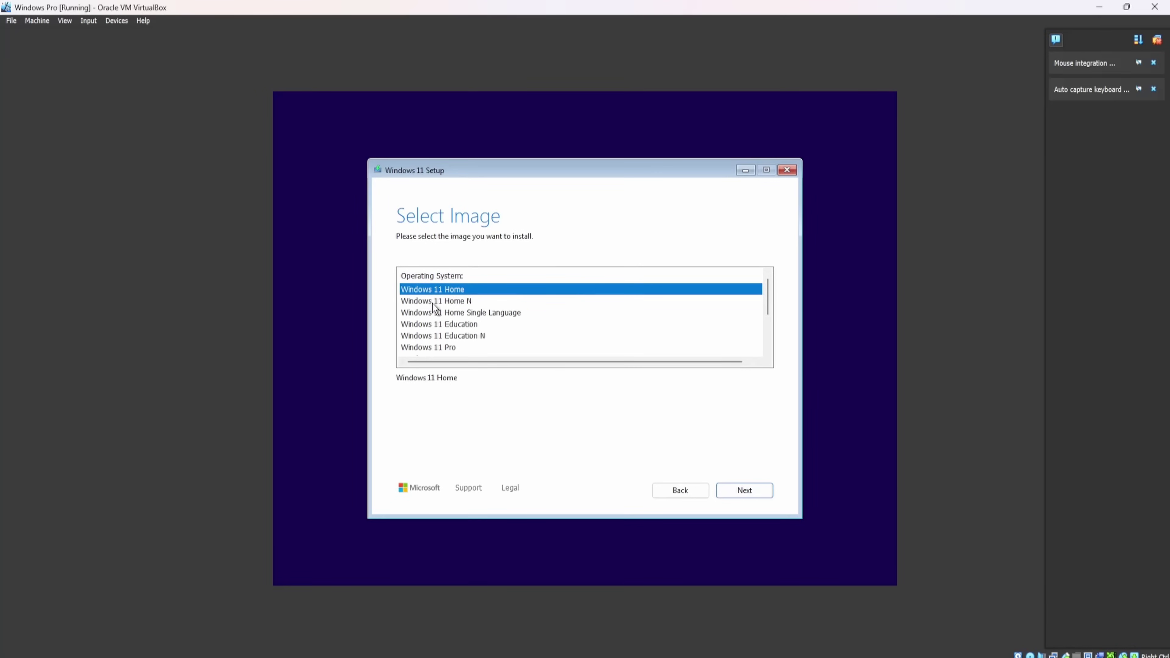
pyautogui.scroll(-1, 435, 319)
pyautogui.click(437, 312)
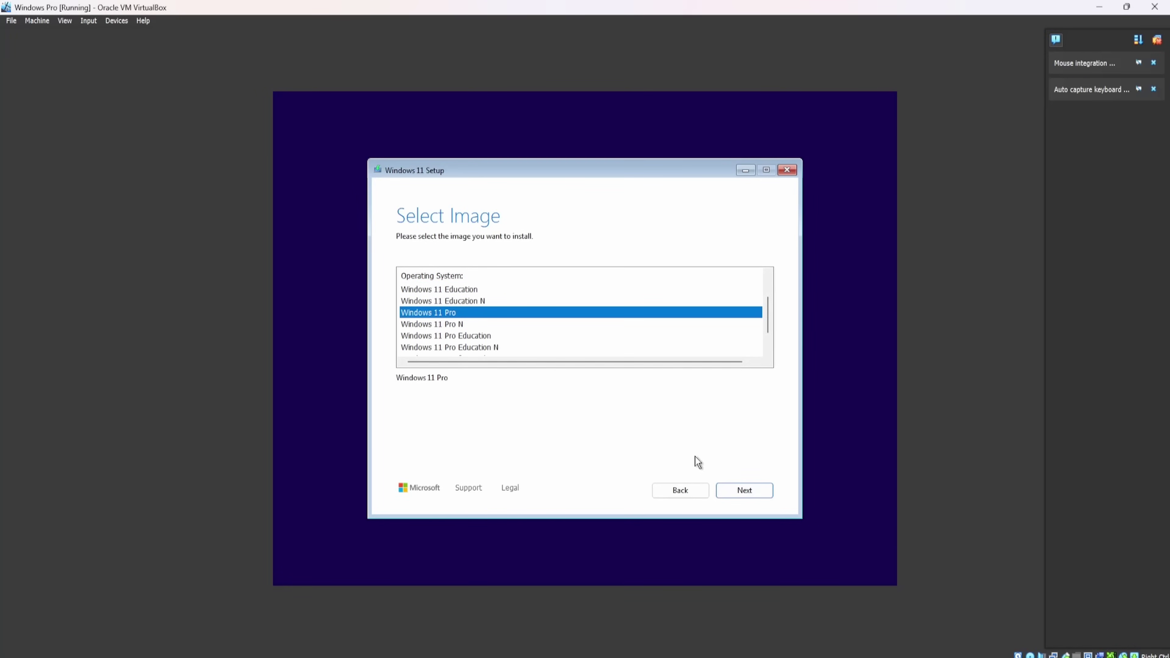
pyautogui.click(759, 492)
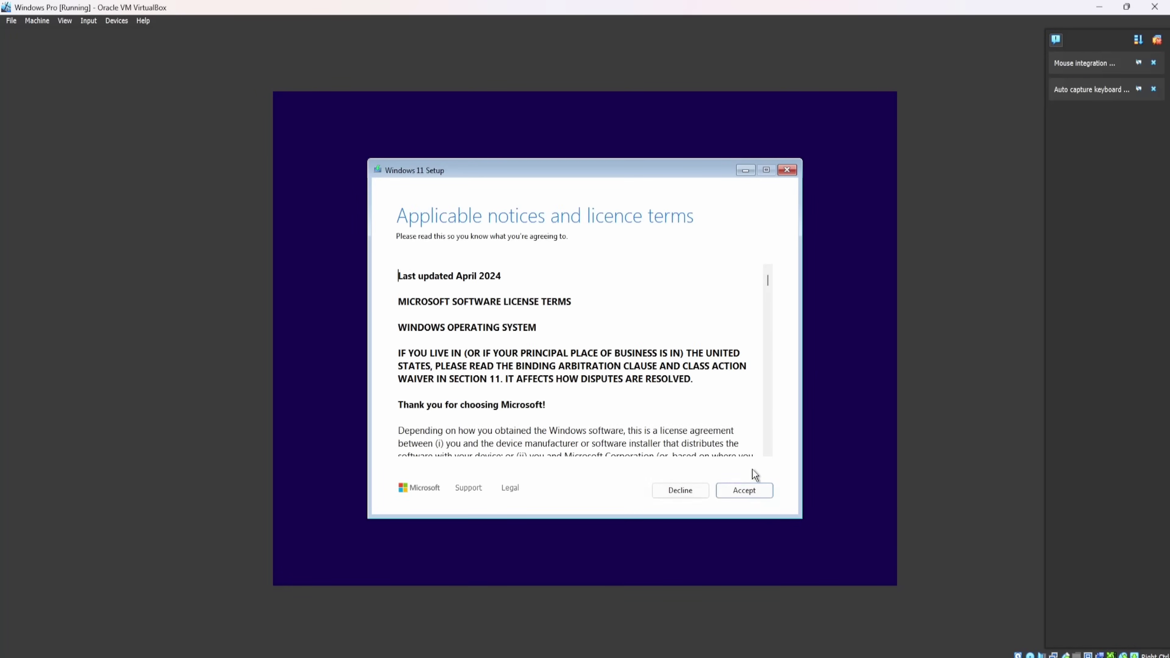
# Accept the licence terms and install Windows onto the 80 GB unallocated disk.
pyautogui.scroll(-5, 562, 384)
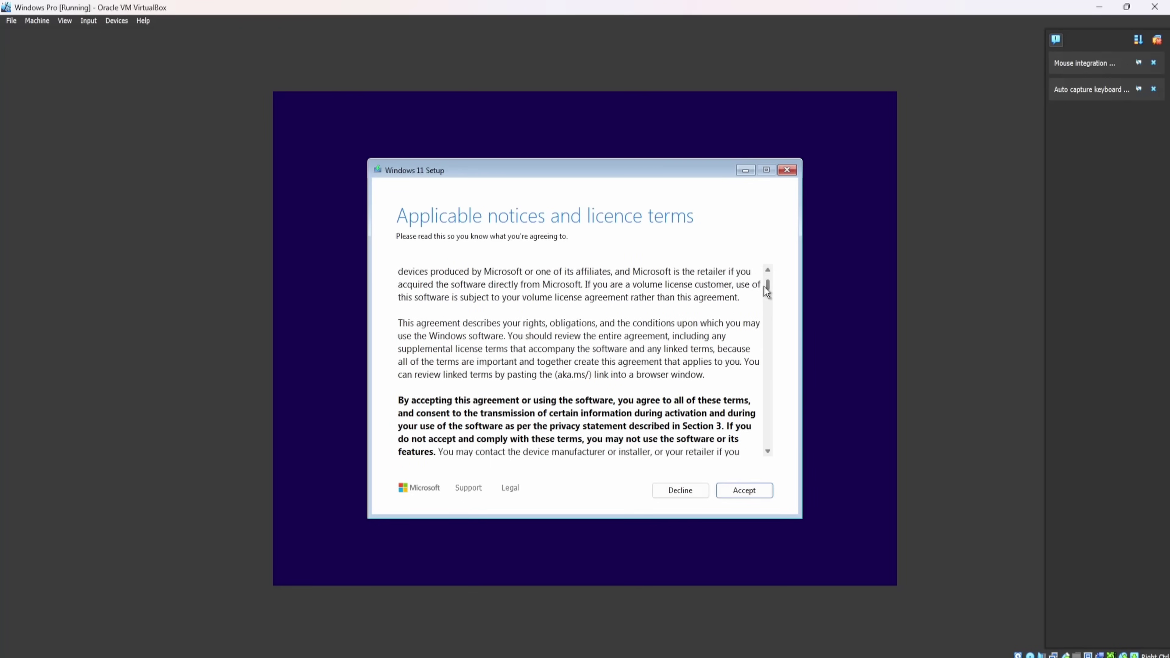
pyautogui.moveTo(767, 284); pyautogui.dragTo(768, 473)
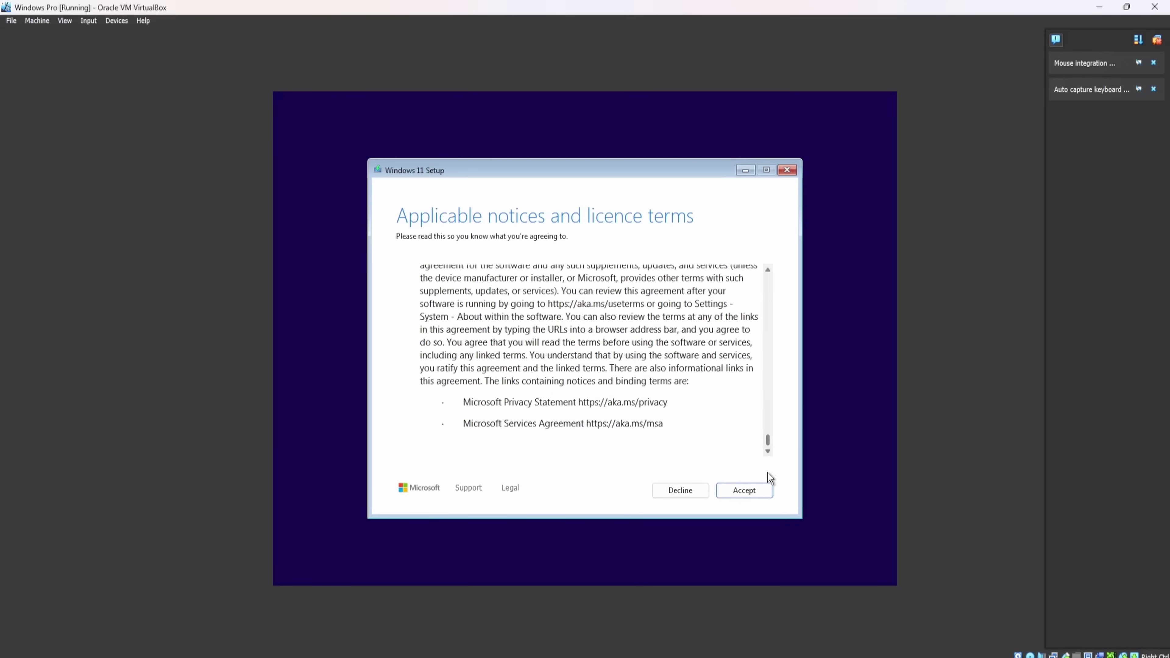
pyautogui.click(758, 494)
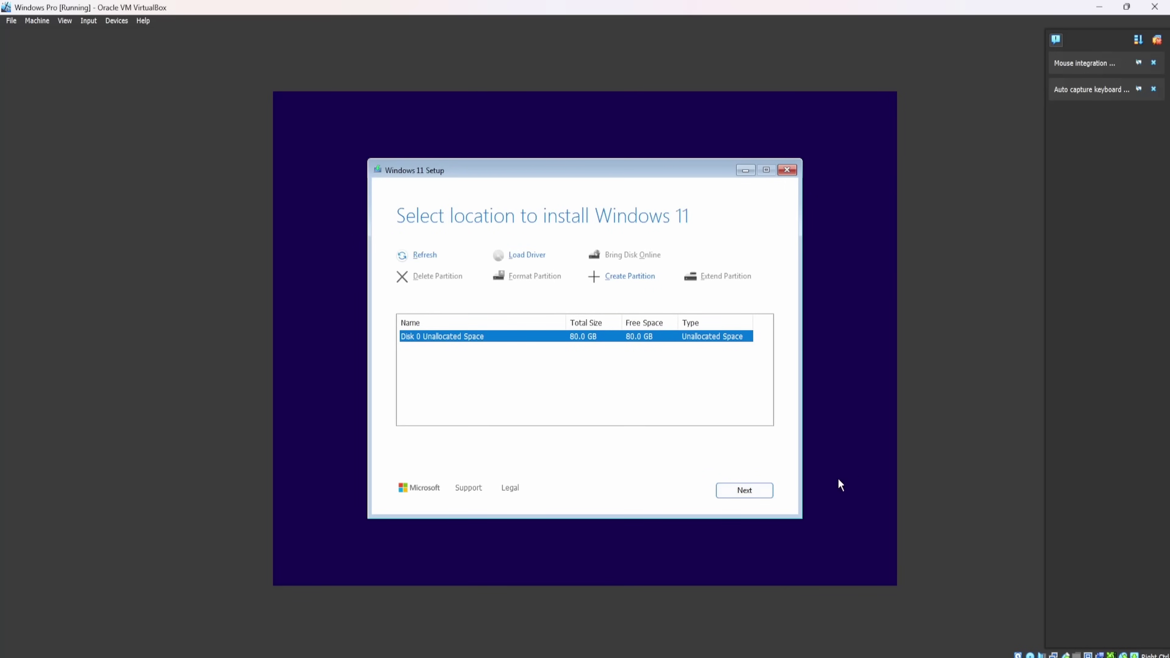
pyautogui.click(764, 493)
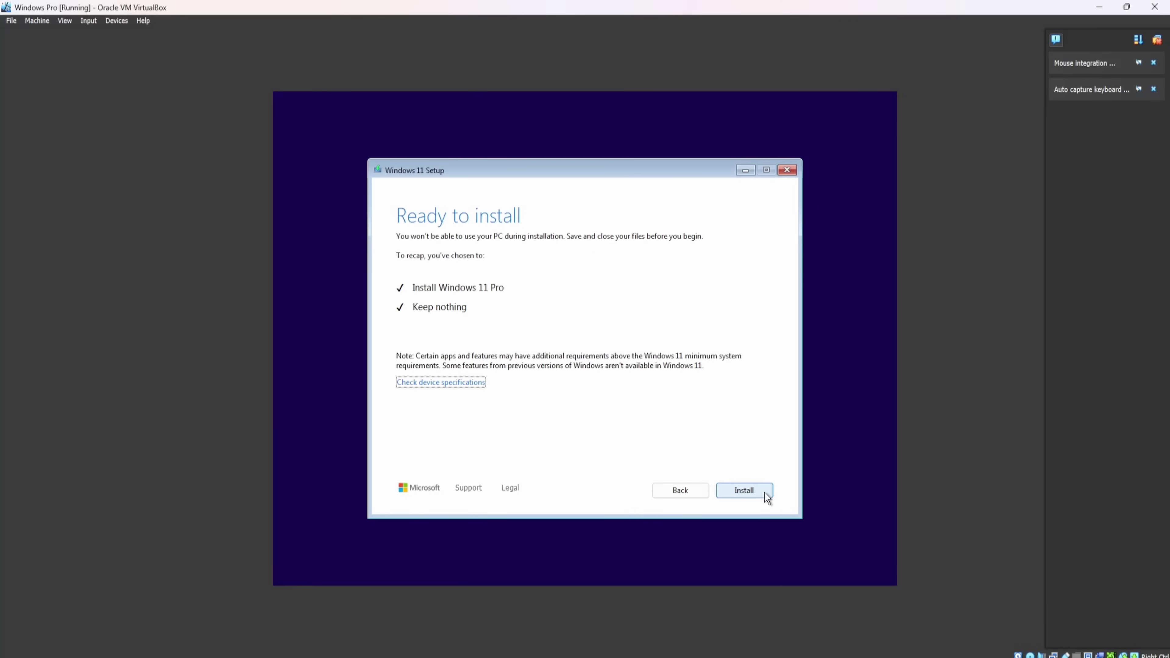
pyautogui.click(758, 492)
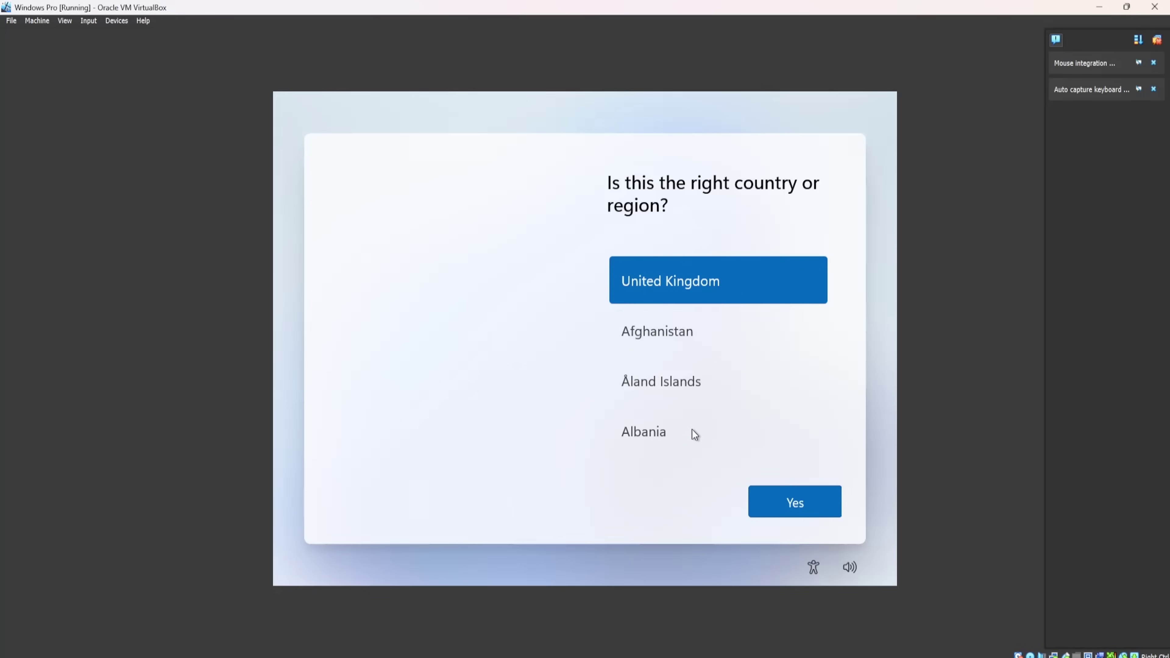
# Find Ireland in the country list and confirm it as the setup's country or region.
pyautogui.scroll(-5, 689, 383)
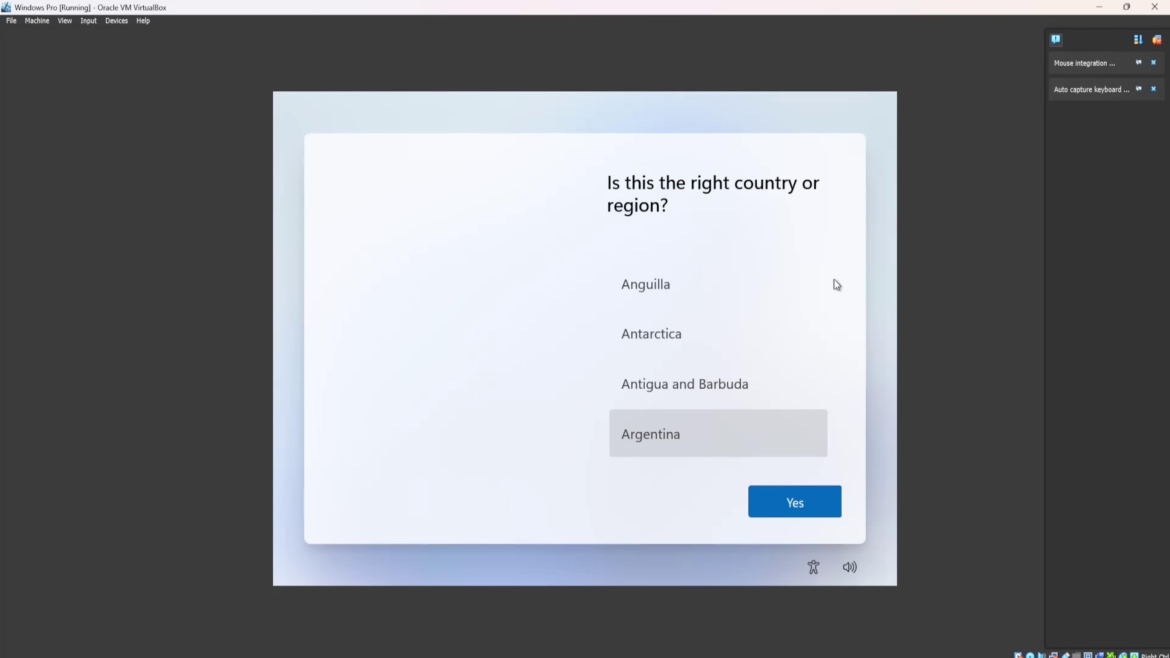
pyautogui.scroll(-3, 834, 280)
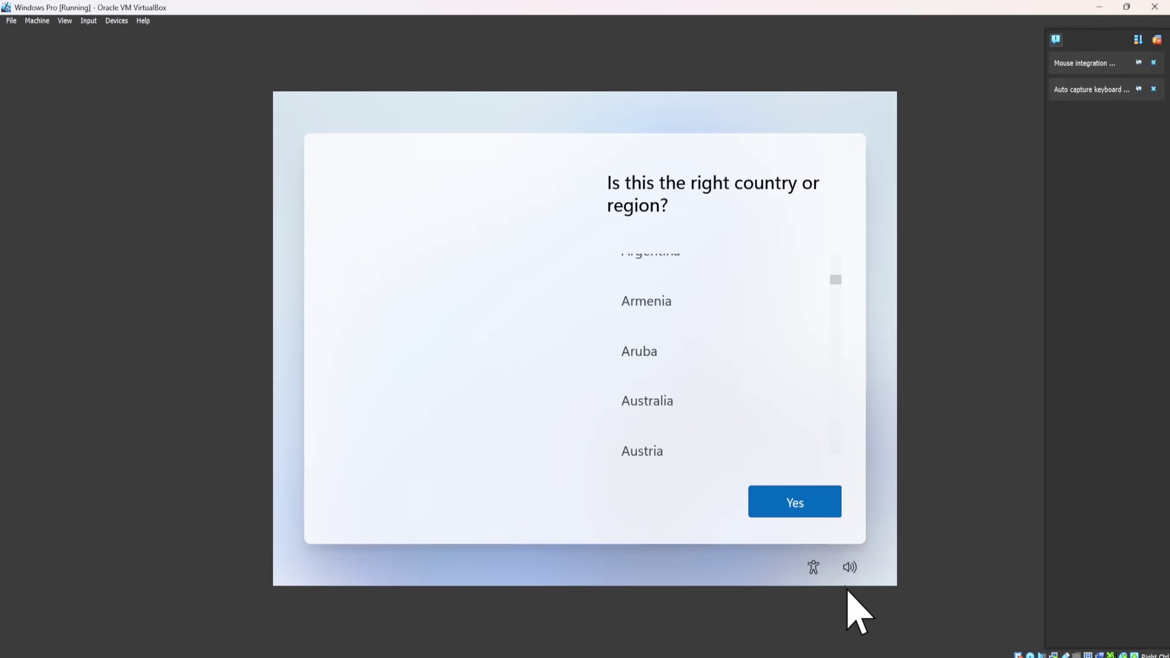
pyautogui.moveTo(774, 657)
pyautogui.scroll(8, 837, 287)
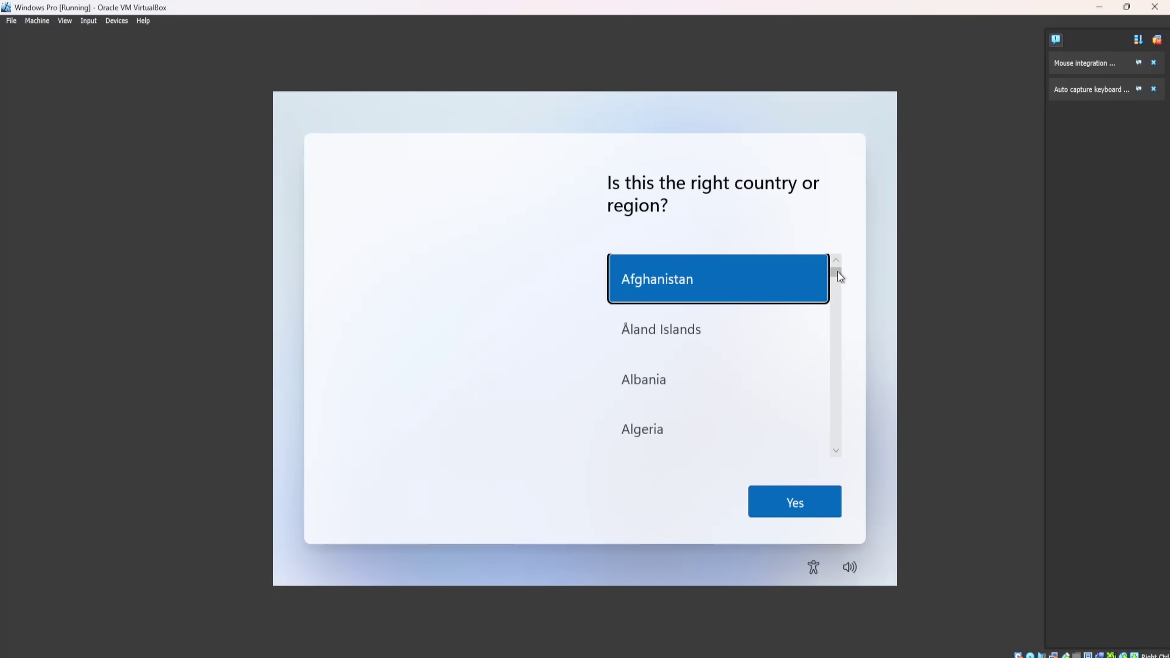
pyautogui.scroll(-3, 836, 295)
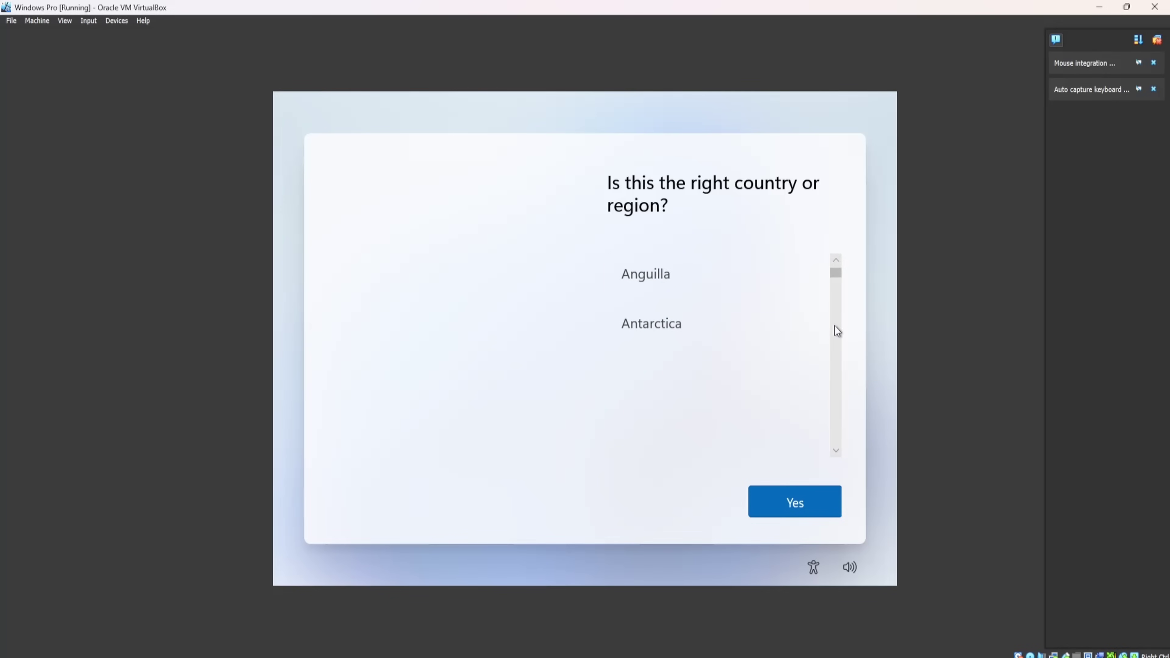
pyautogui.scroll(2, 836, 362)
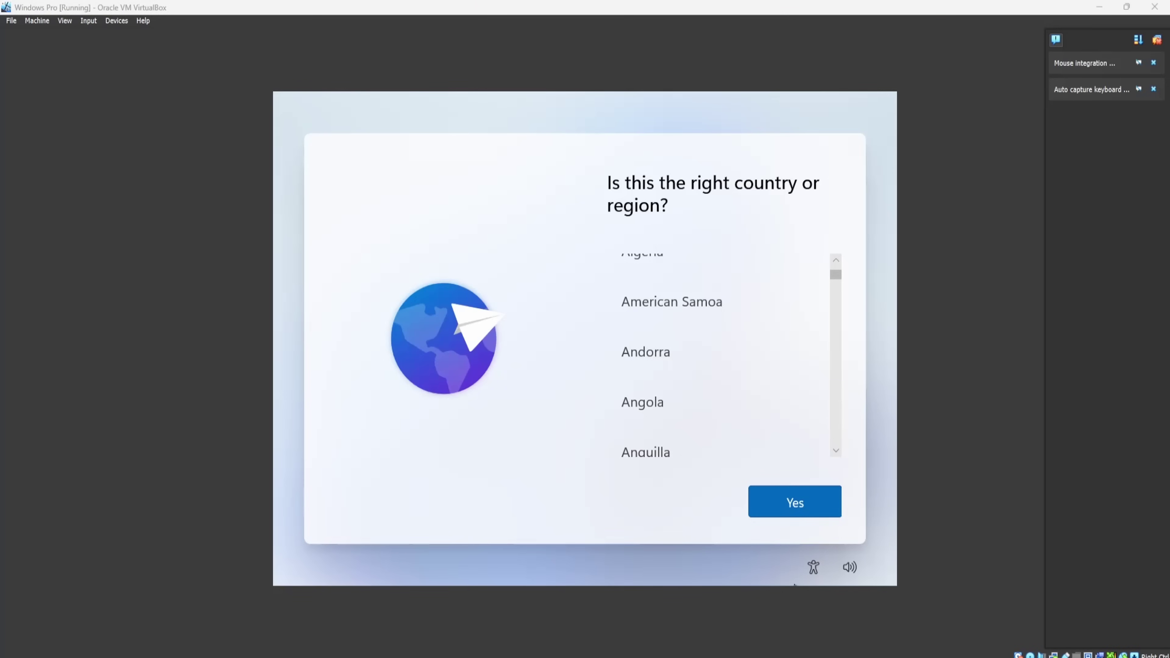
pyautogui.moveTo(840, 275); pyautogui.dragTo(833, 344)
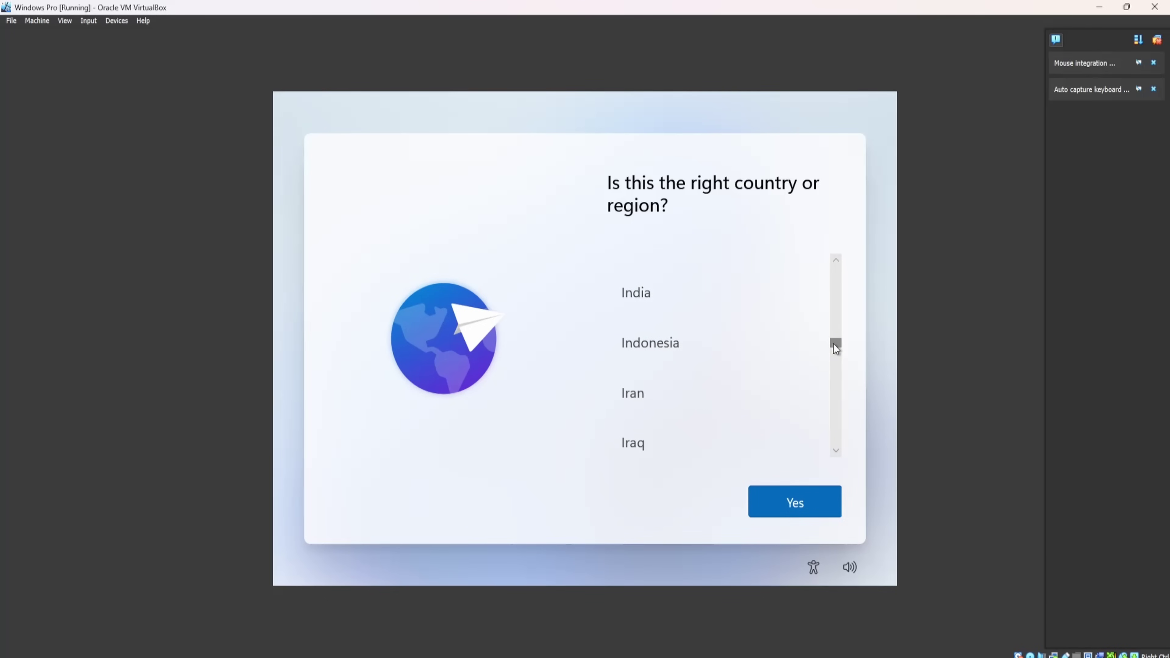
pyautogui.scroll(-1, 723, 374)
pyautogui.scroll(1, 710, 398)
pyautogui.scroll(-1, 671, 436)
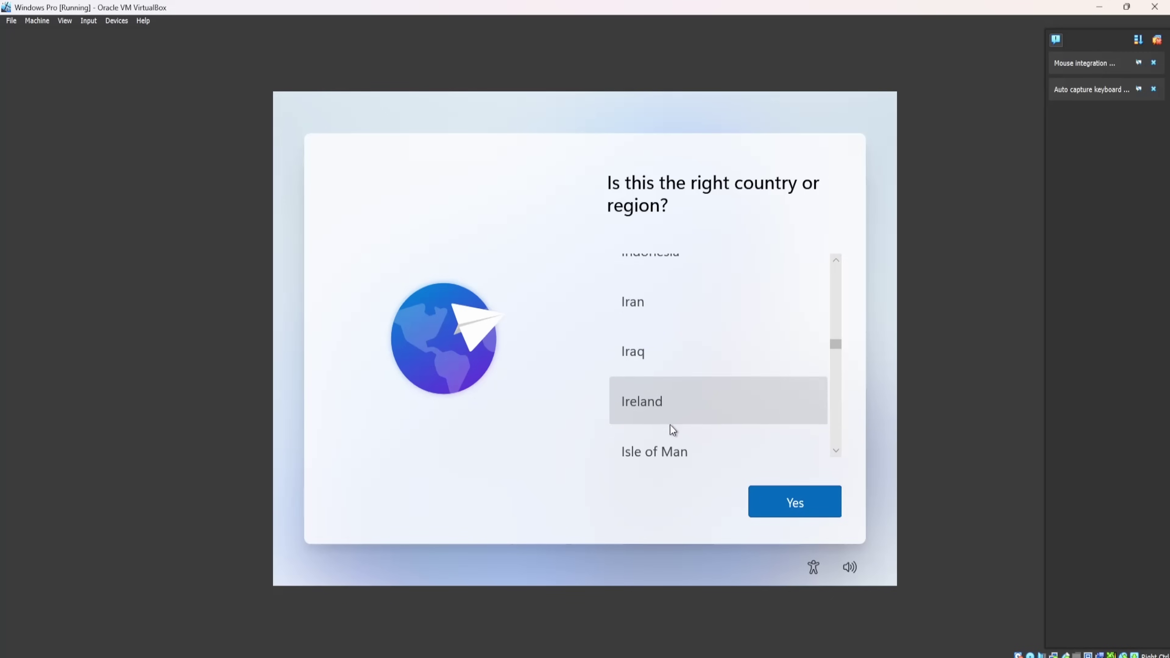
pyautogui.click(666, 415)
pyautogui.click(770, 502)
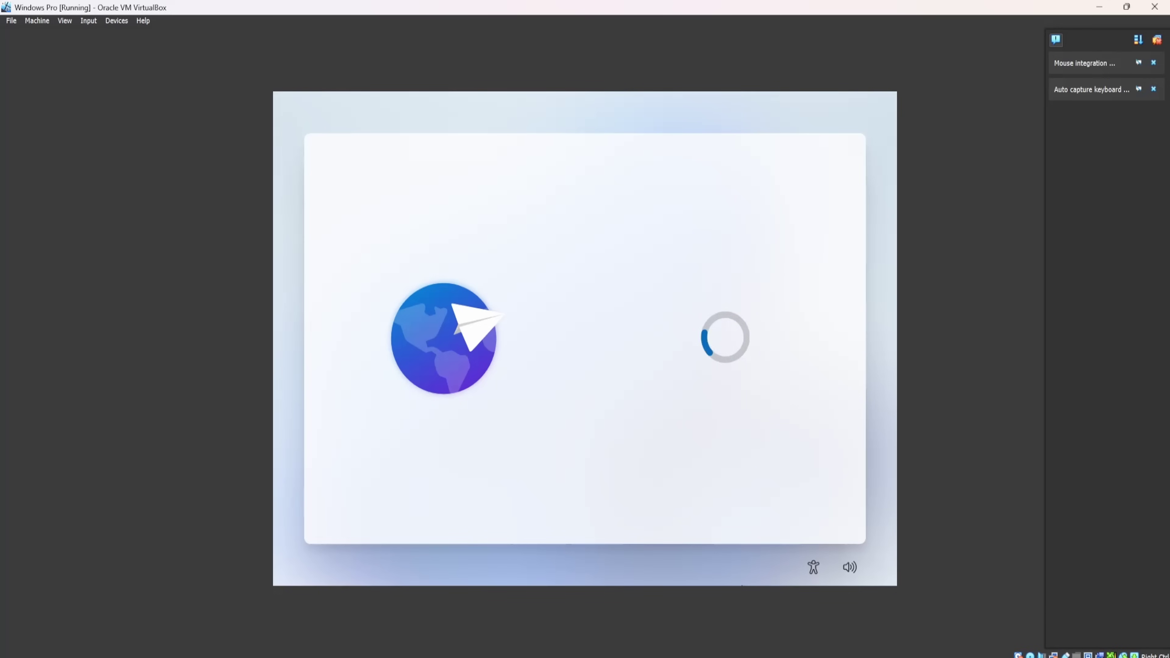
# Confirm the United Kingdom keyboard layout and skip adding a second layout.
pyautogui.moveTo(855, 657)
pyautogui.moveTo(583, 657)
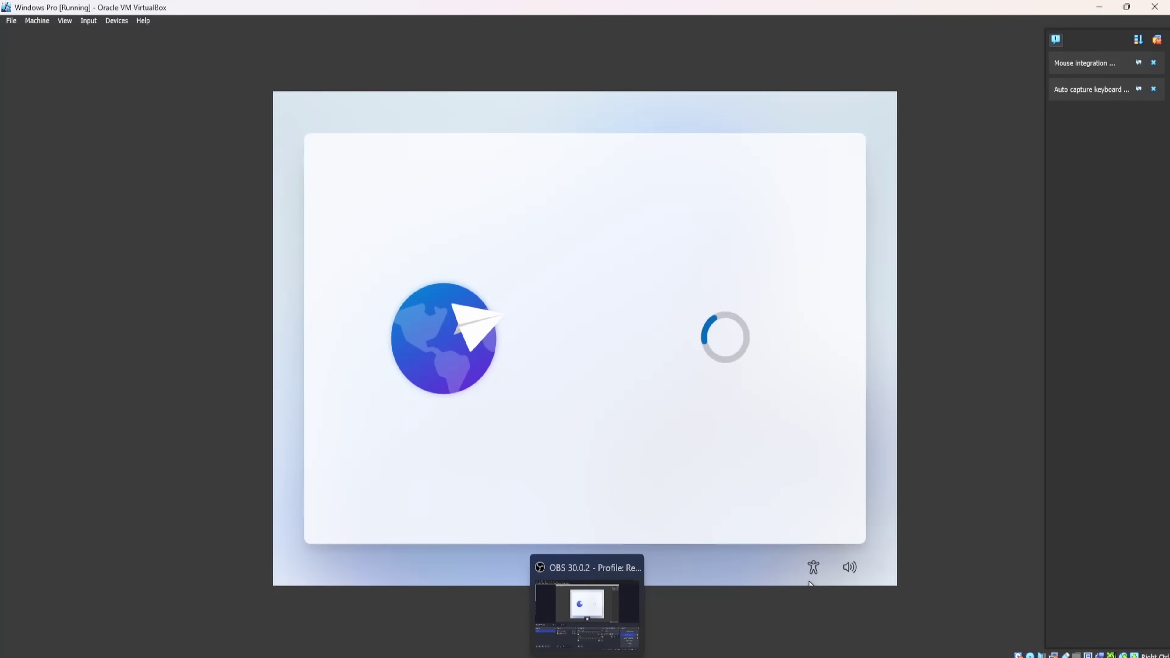
pyautogui.moveTo(533, 657)
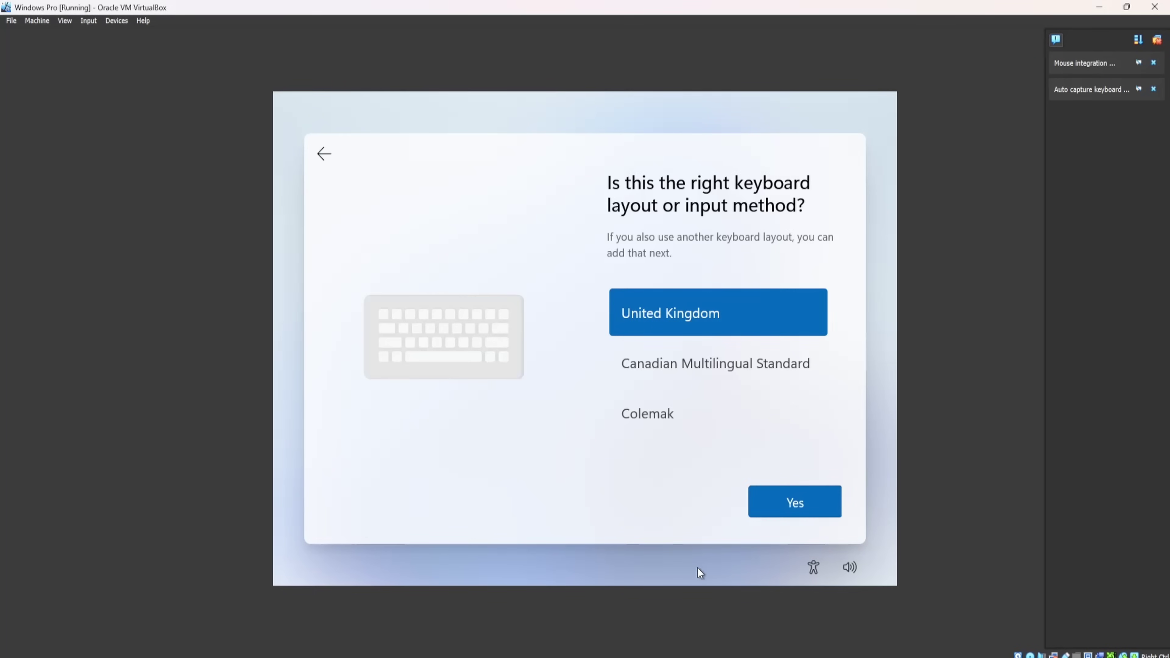
pyautogui.click(793, 514)
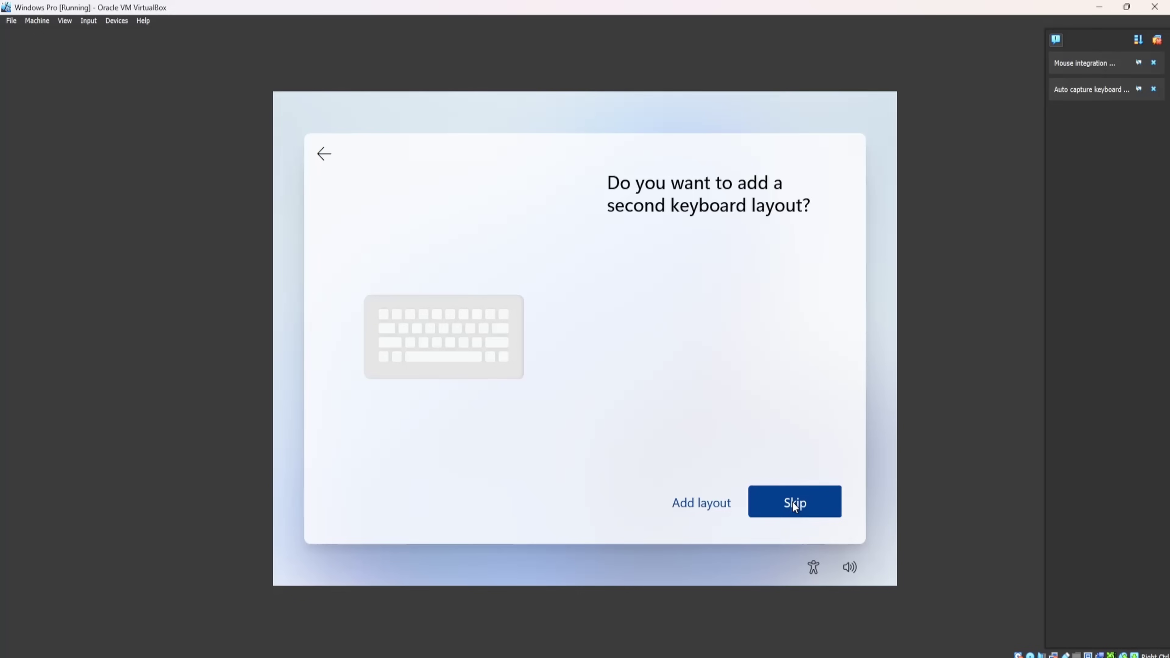
pyautogui.click(793, 503)
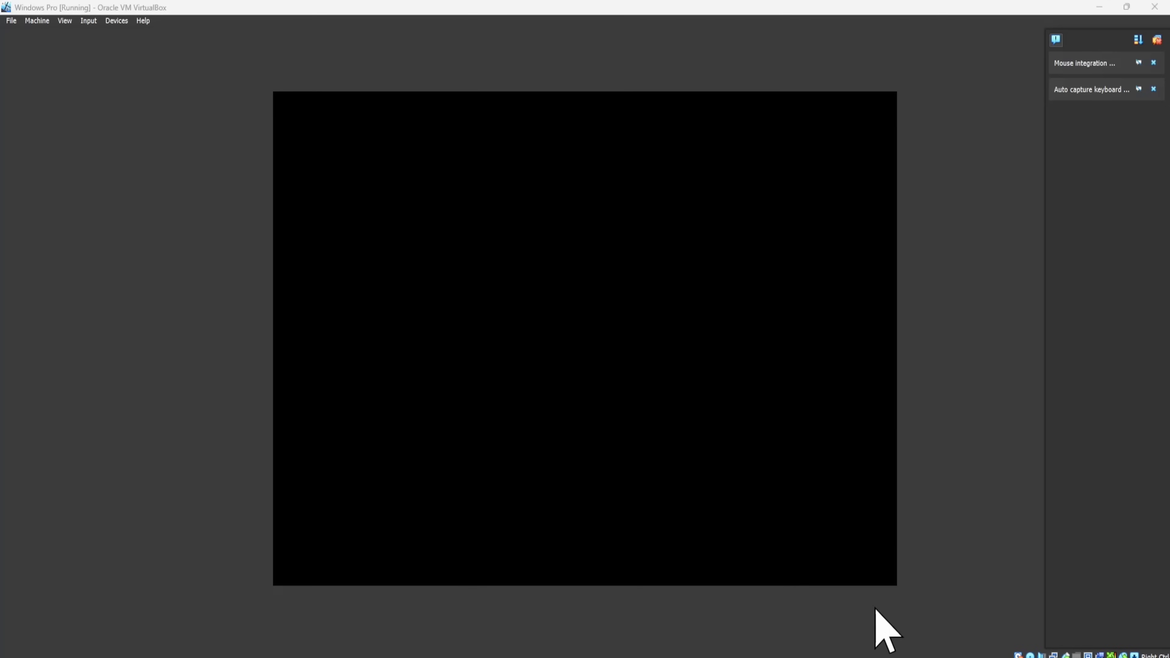
# Wait for Windows setup to load until the 'Let's name your device' page appears.
pyautogui.moveTo(882, 656)
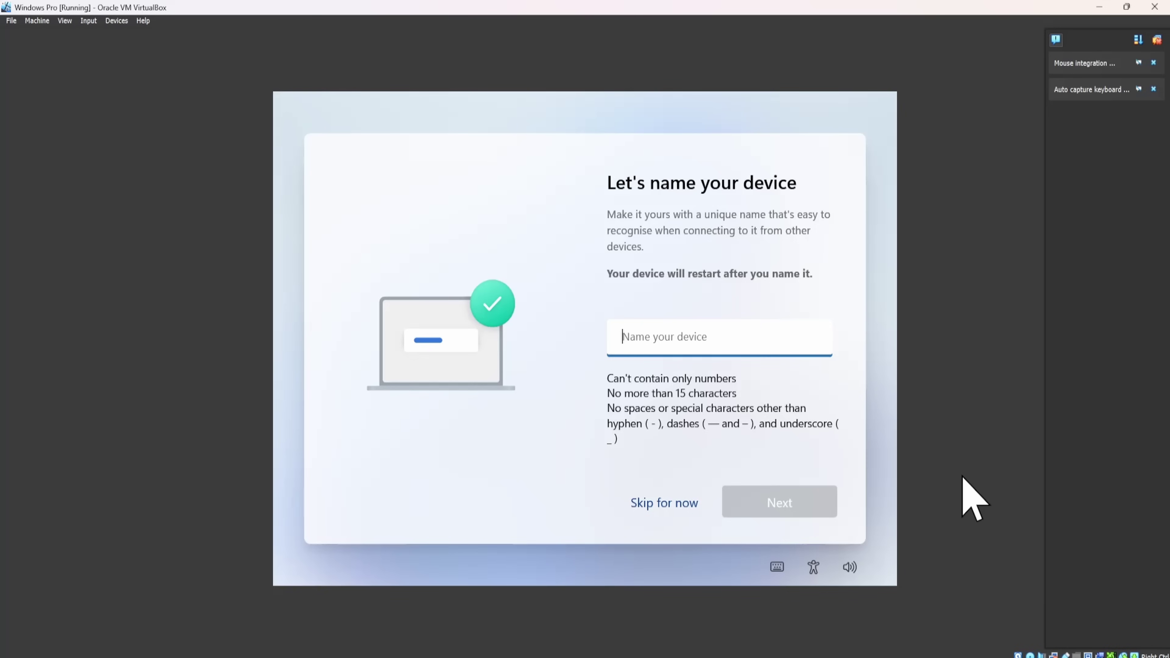
# Name the device TestKalkiPC, removing the space from 'TestKalki PC', and continue.
pyautogui.write('TestKalki')
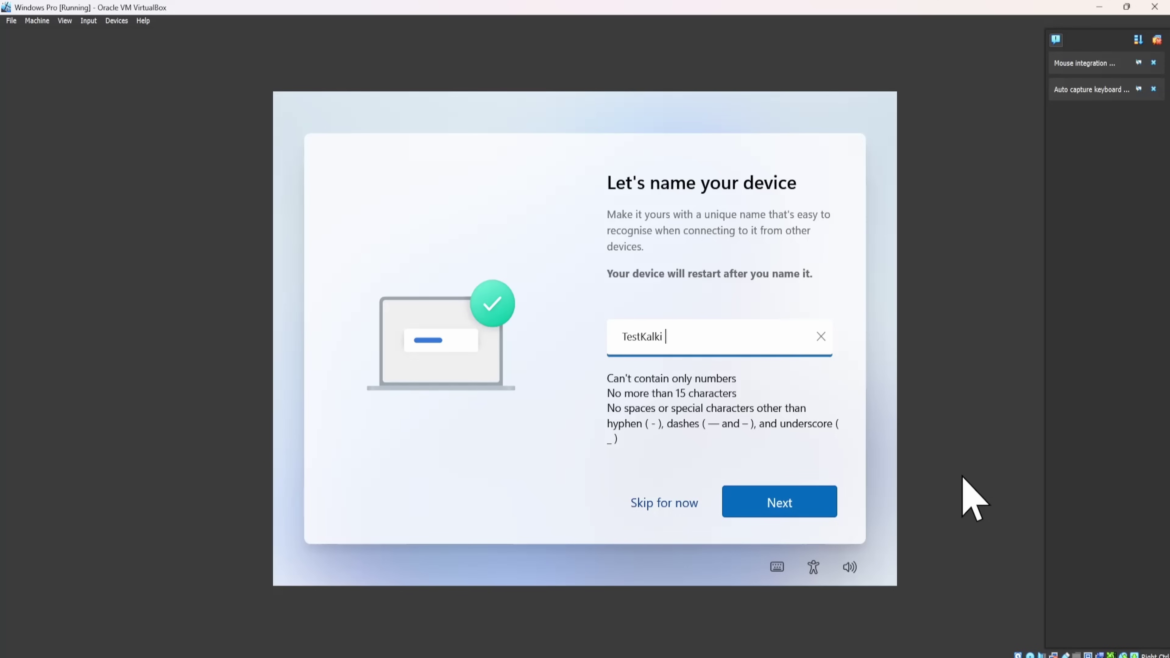
pyautogui.write(' PC')
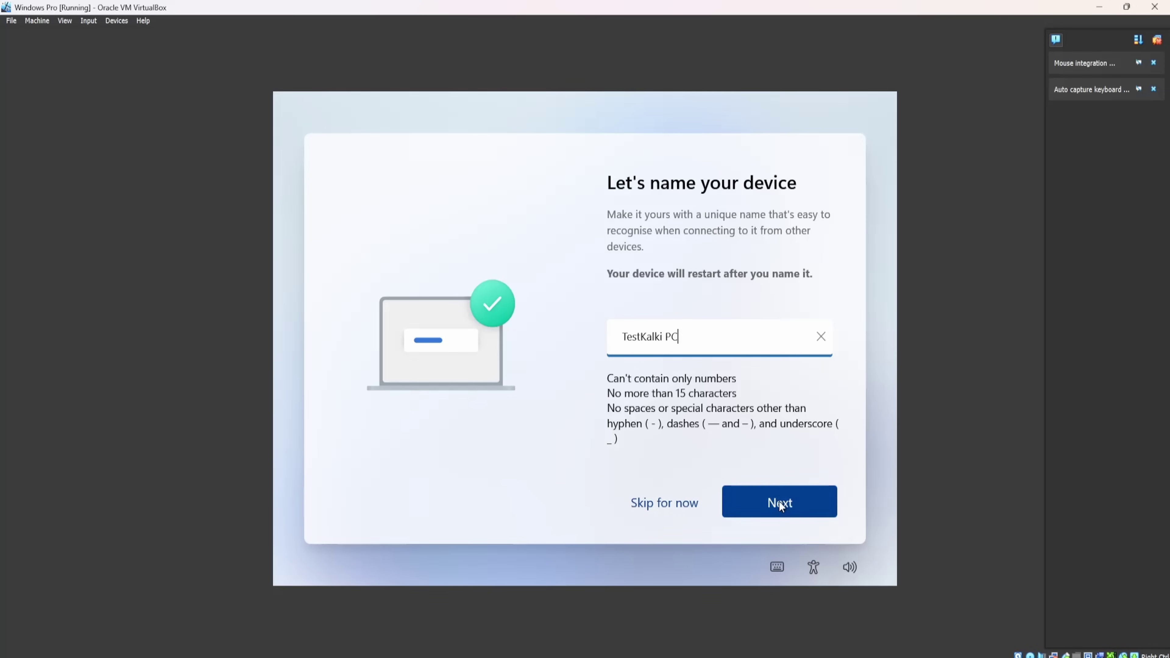
pyautogui.click(773, 502)
pyautogui.click(665, 335)
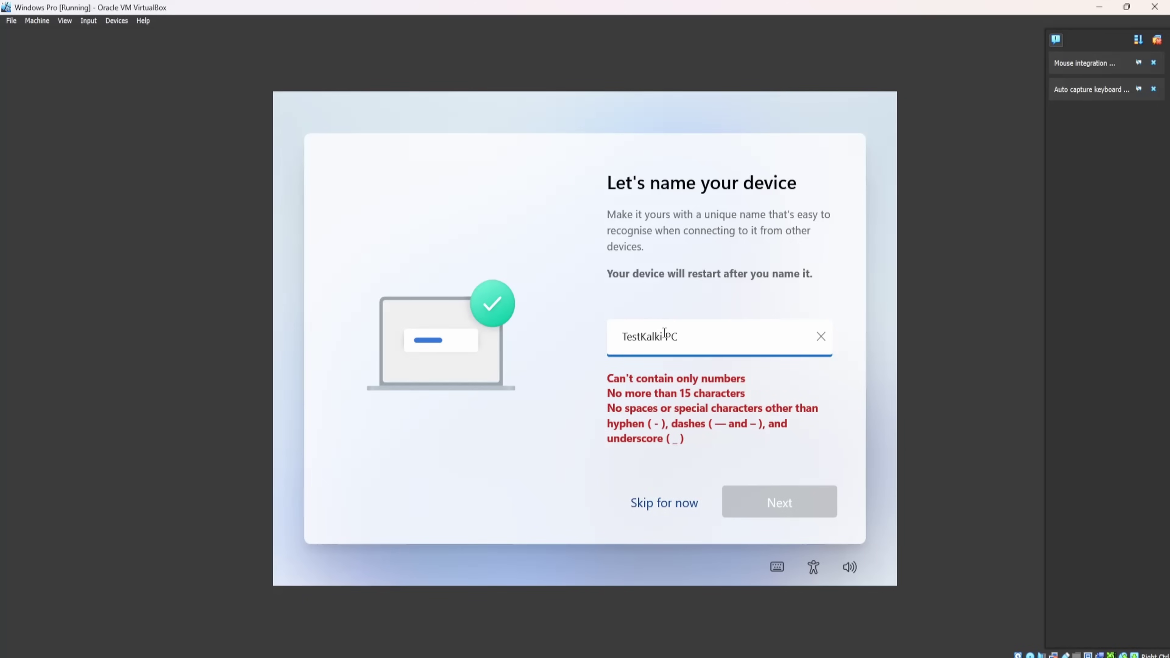
pyautogui.press('BackSpace')
pyautogui.click(787, 514)
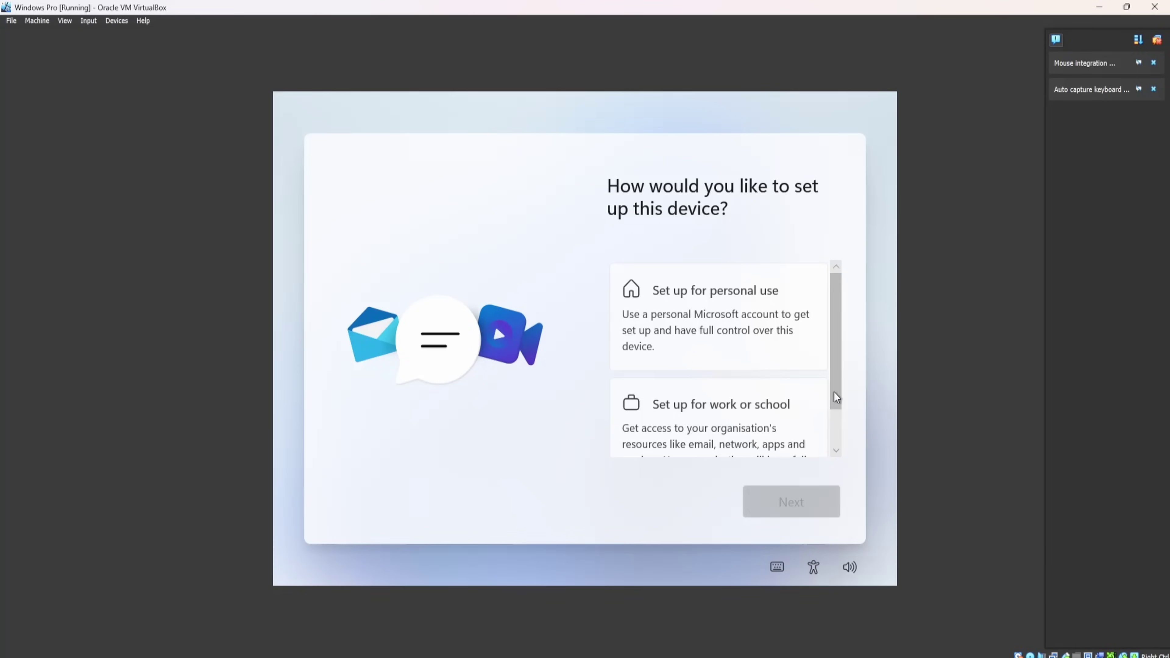
# Choose to set up Windows for work or school.
pyautogui.scroll(-2, 834, 399)
pyautogui.click(698, 385)
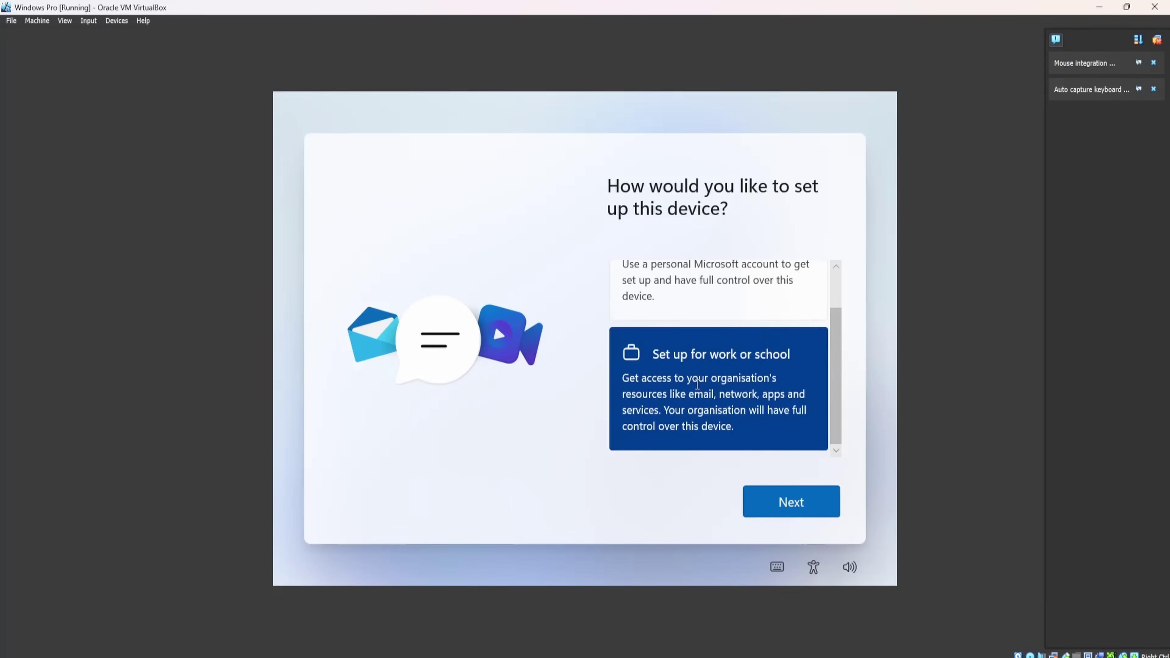
pyautogui.click(769, 506)
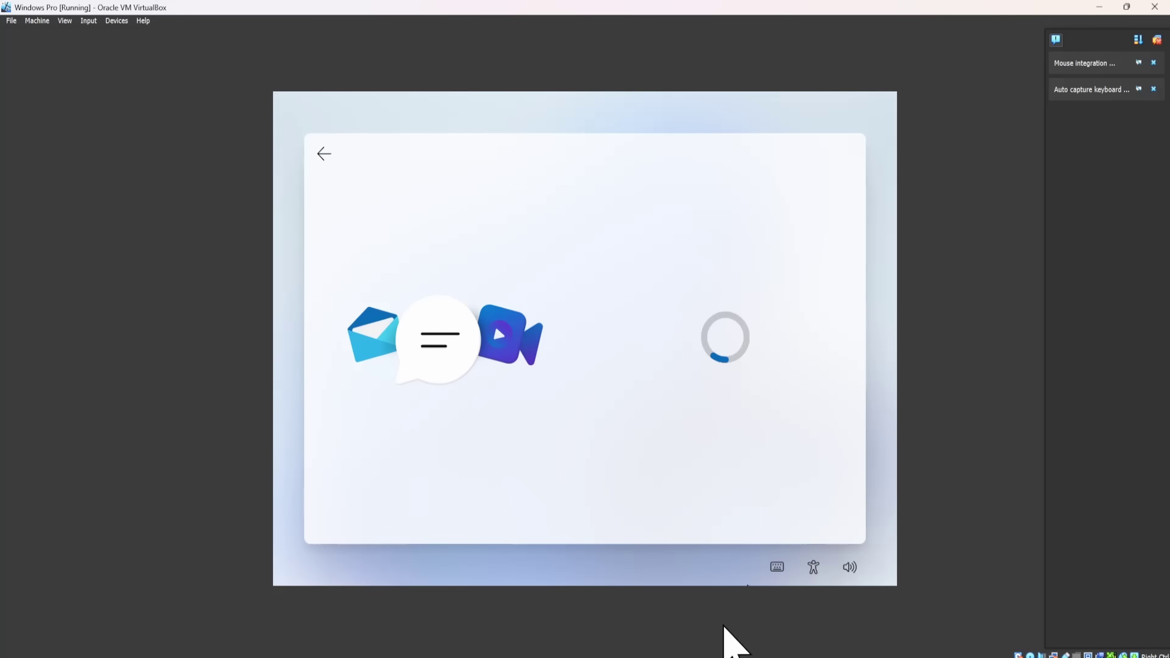
# Enter the work account's e-mail address in the sign-in field.
pyautogui.moveTo(570, 656)
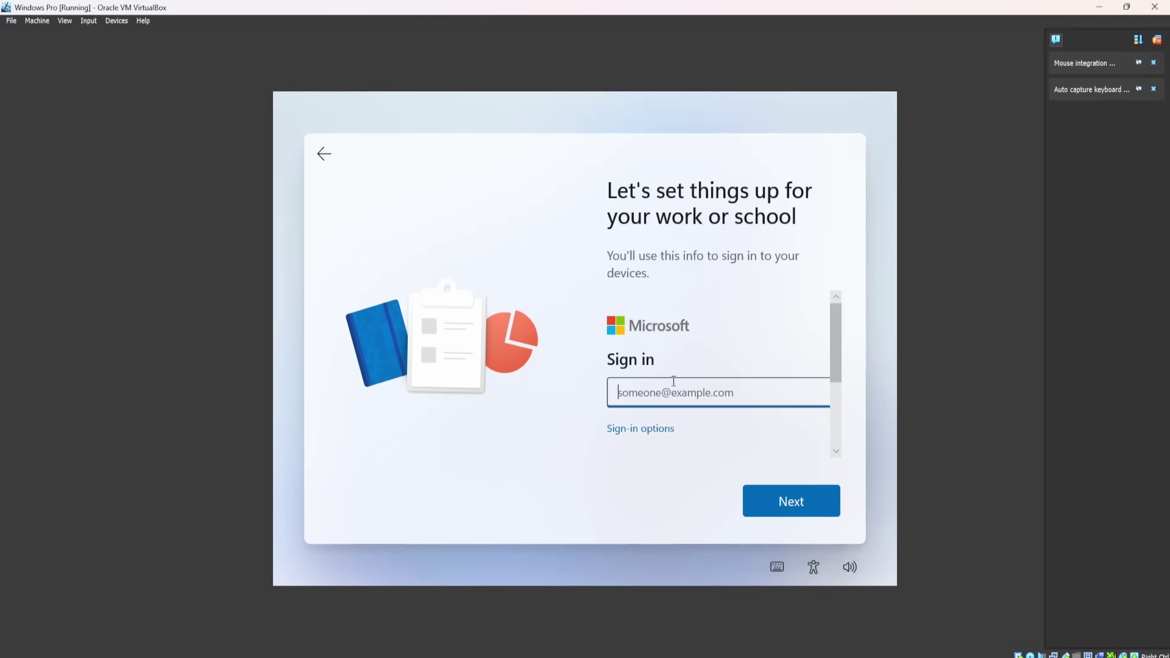
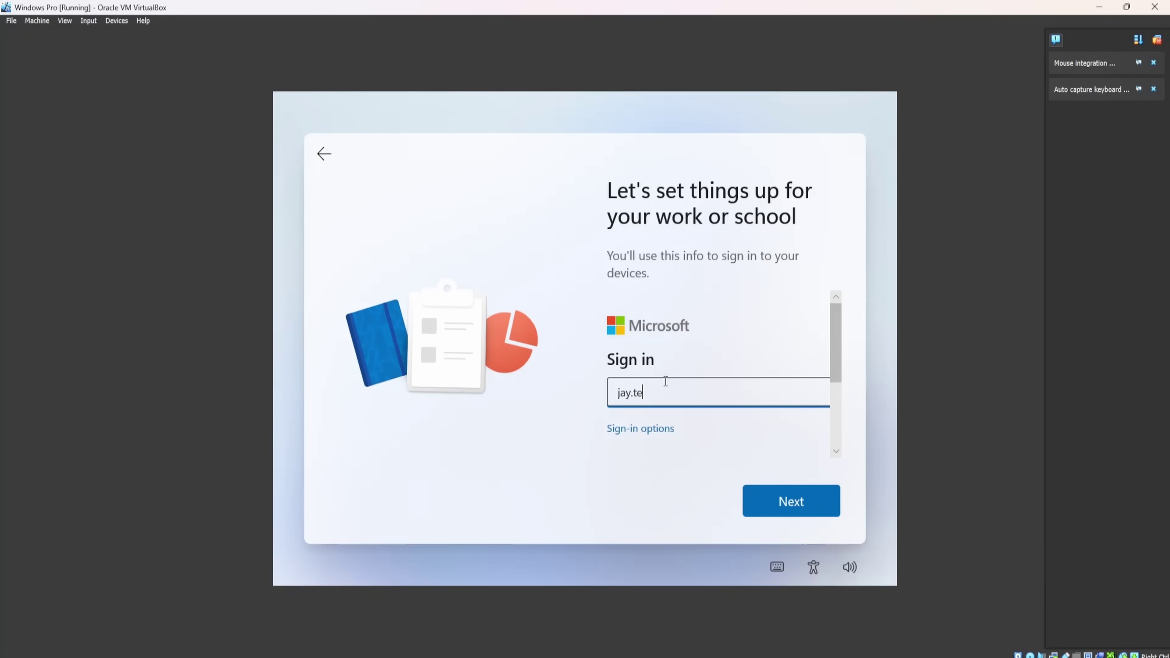
# Submit the work e-mail, clear the stray password character, and switch to VirtualBox Manager.
pyautogui.press('Return')
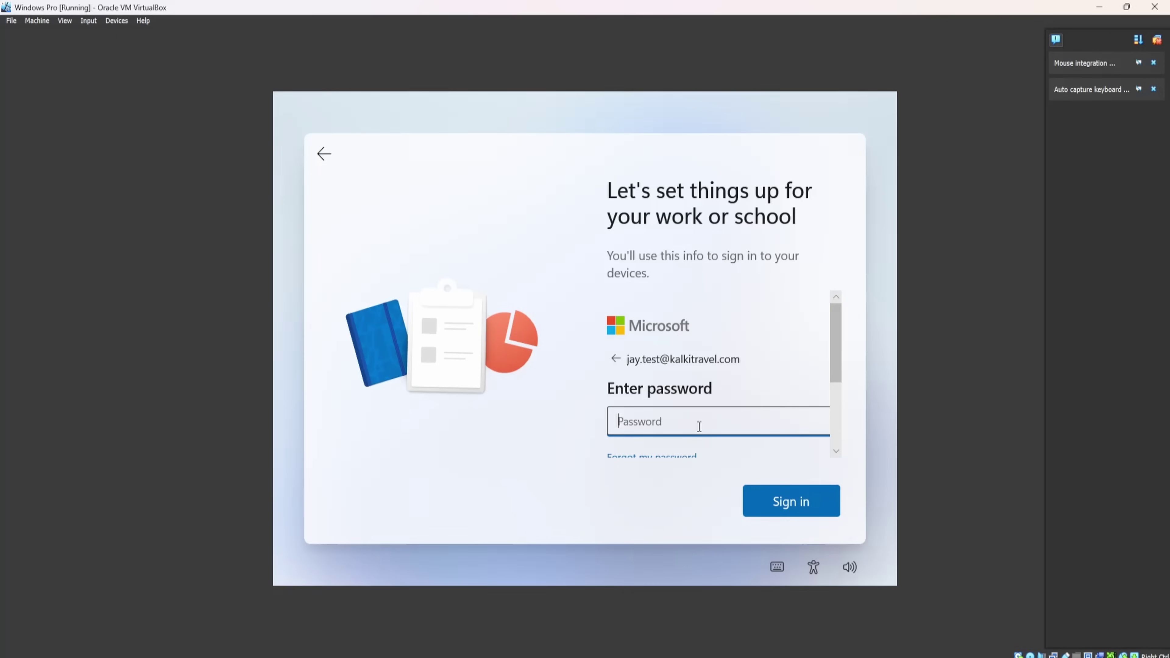
pyautogui.write('•')
pyautogui.press('BackSpace')
pyautogui.hotkey('alt', 'Tab')
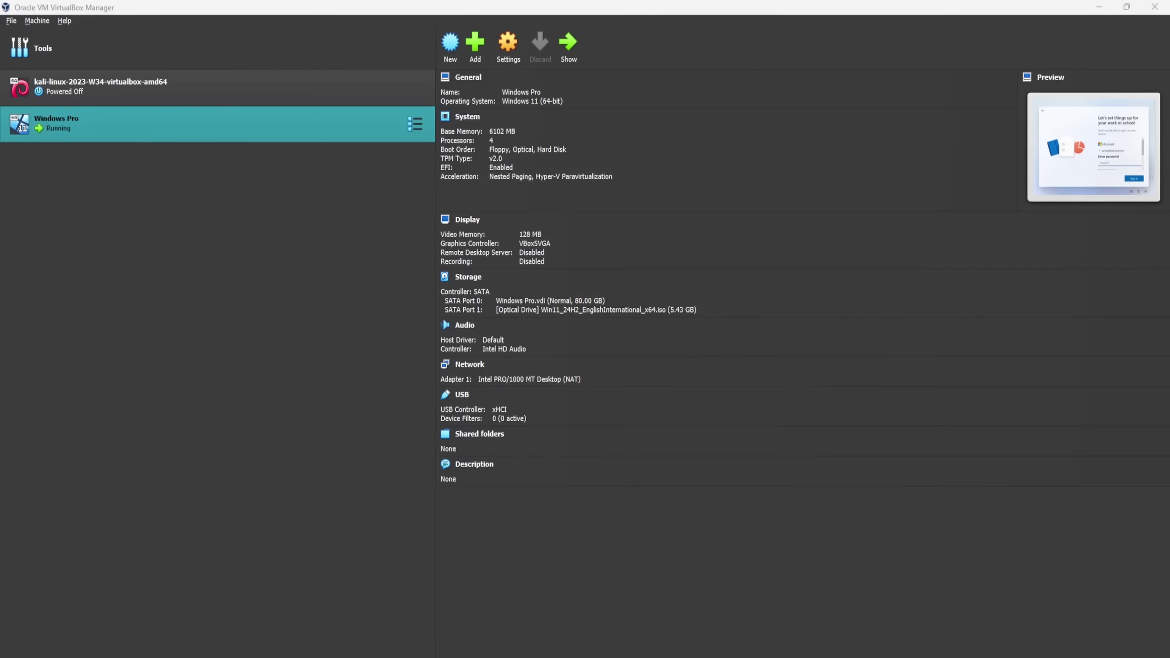
# Back in the Windows Pro VM, decline location access for Microsoft and apps.
pyautogui.hotkey('alt', 'Tab')
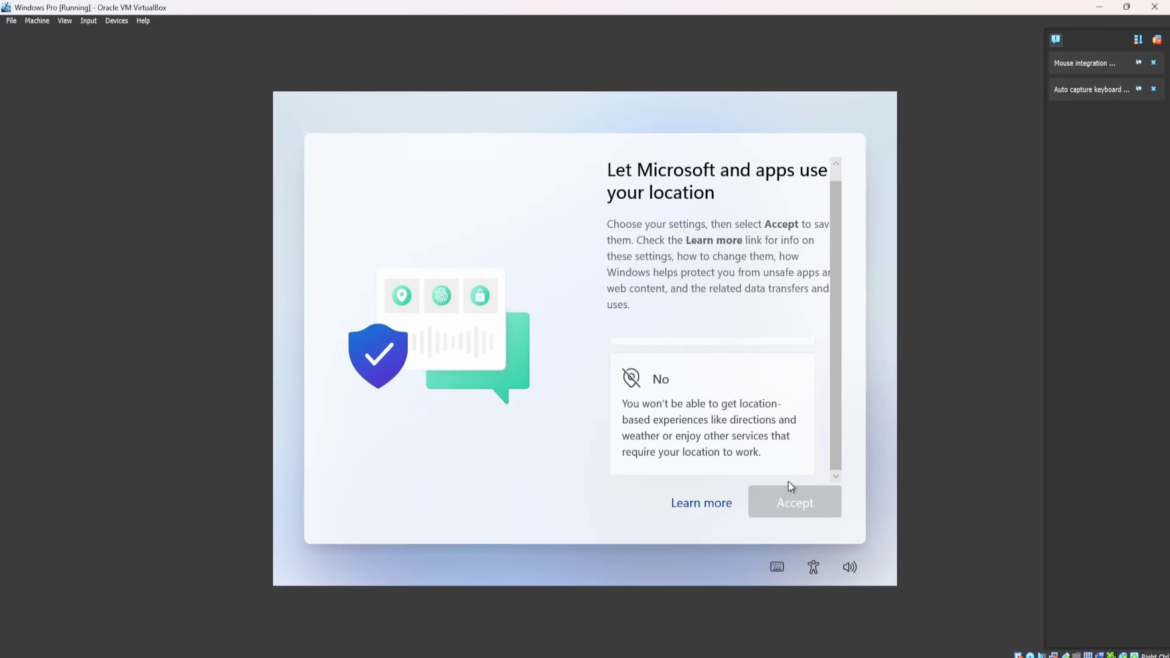
pyautogui.scroll(3, 774, 440)
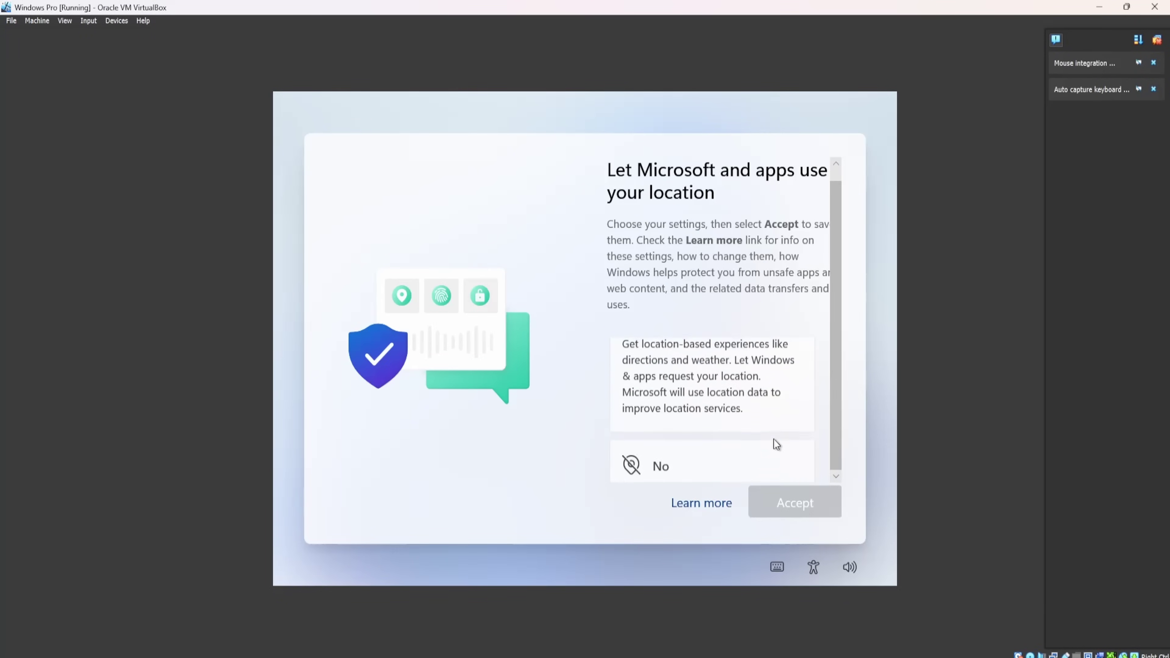
pyautogui.scroll(-2, 740, 425)
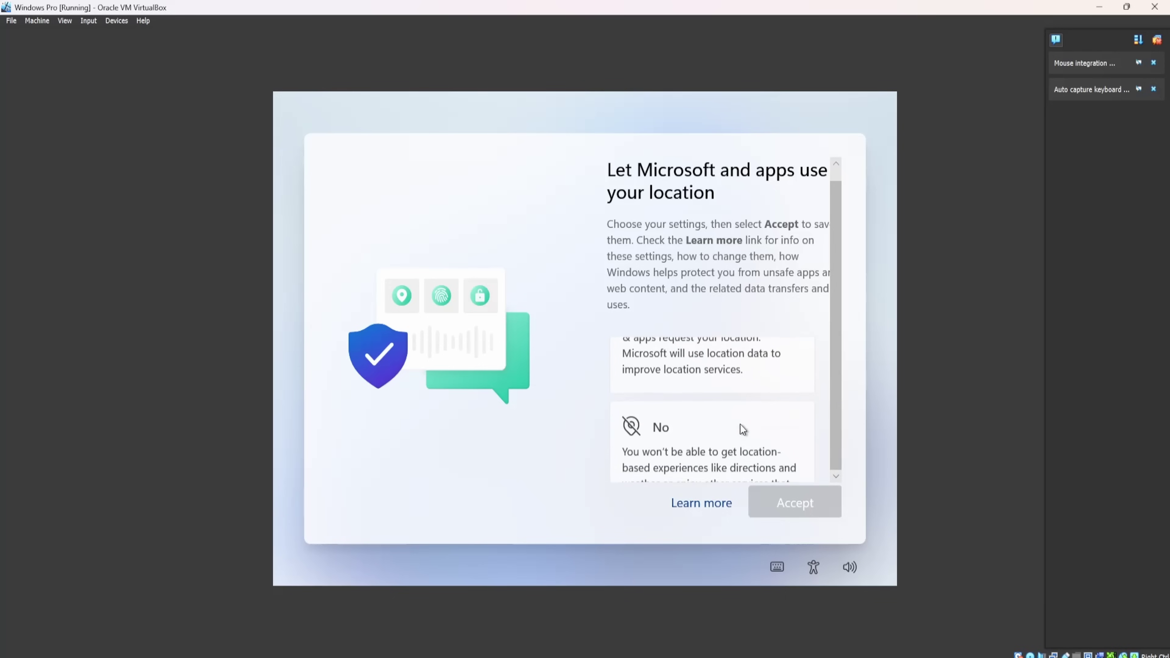
pyautogui.click(735, 450)
pyautogui.click(789, 504)
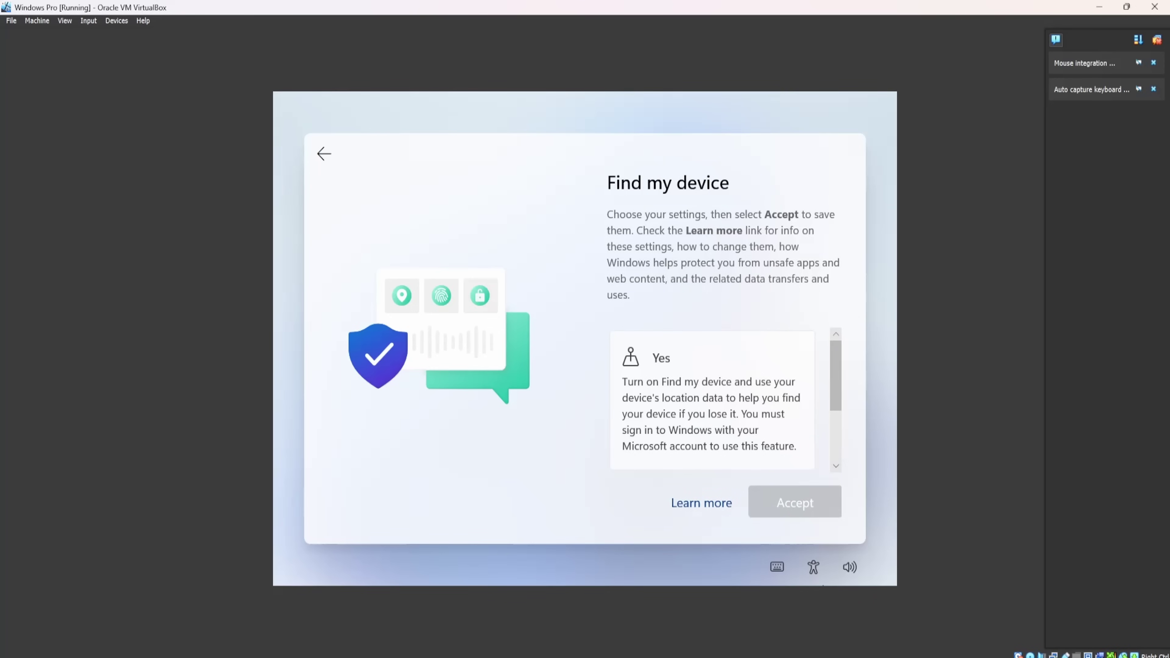
# Choose No for Find my device and accept.
pyautogui.scroll(-1, 689, 407)
pyautogui.scroll(1, 690, 406)
pyautogui.scroll(-2, 690, 407)
pyautogui.click(704, 469)
pyautogui.click(789, 500)
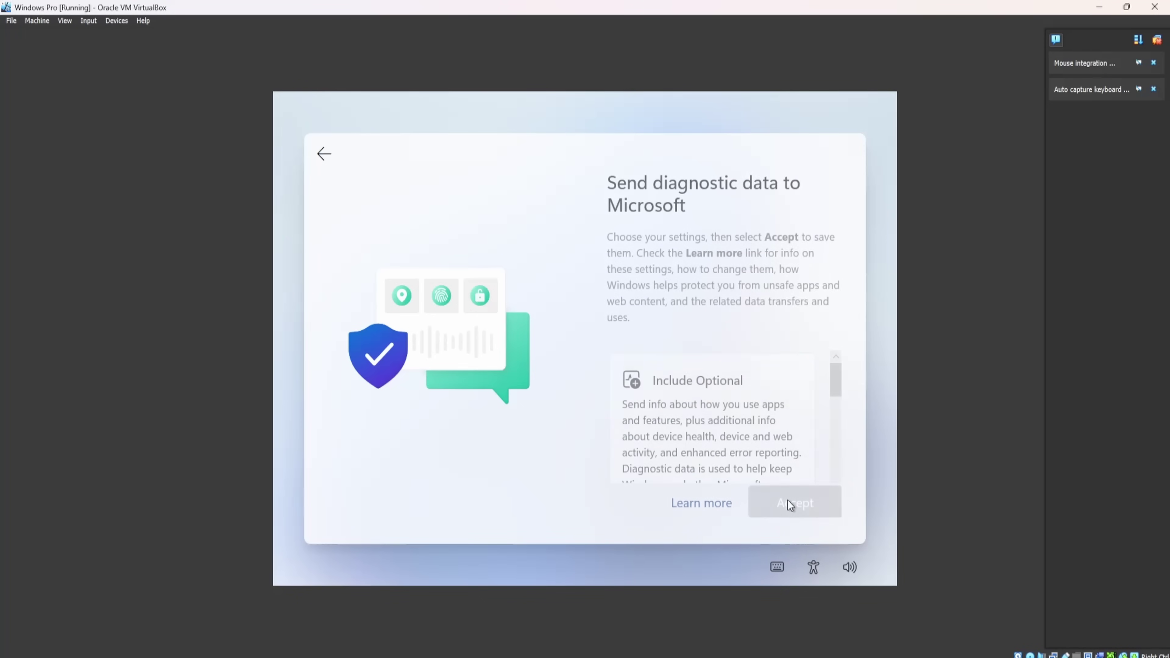
# Set diagnostic data to send required data only and accept.
pyautogui.scroll(-1, 705, 410)
pyautogui.scroll(-1, 717, 450)
pyautogui.scroll(-3, 715, 449)
pyautogui.click(708, 422)
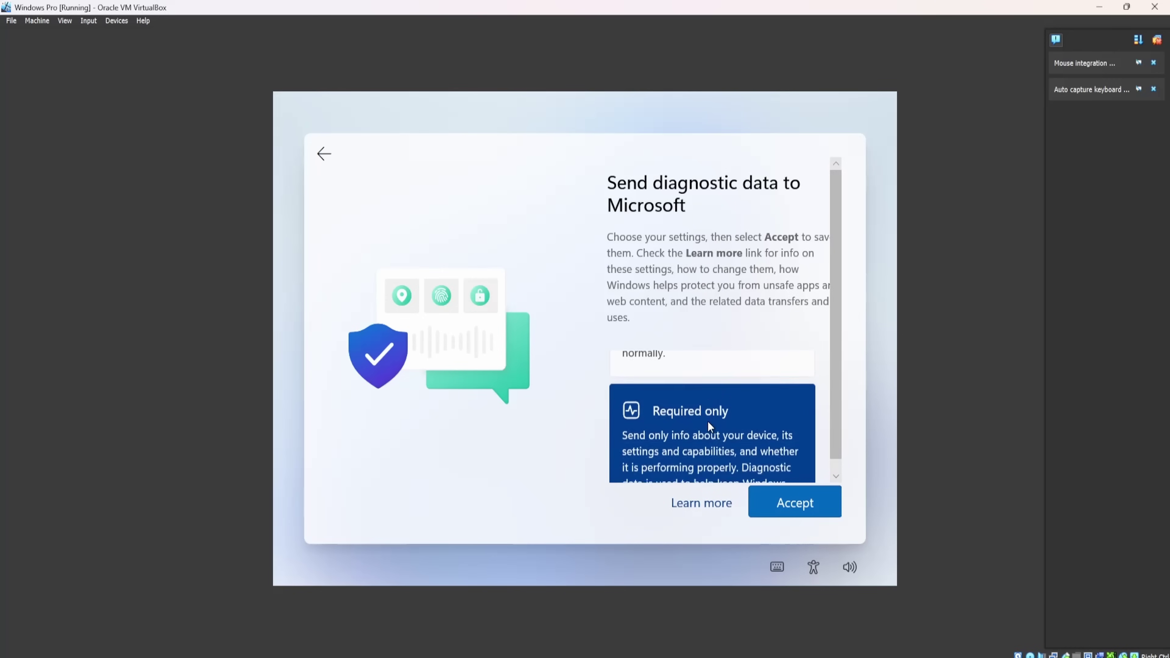
pyautogui.scroll(-3, 708, 421)
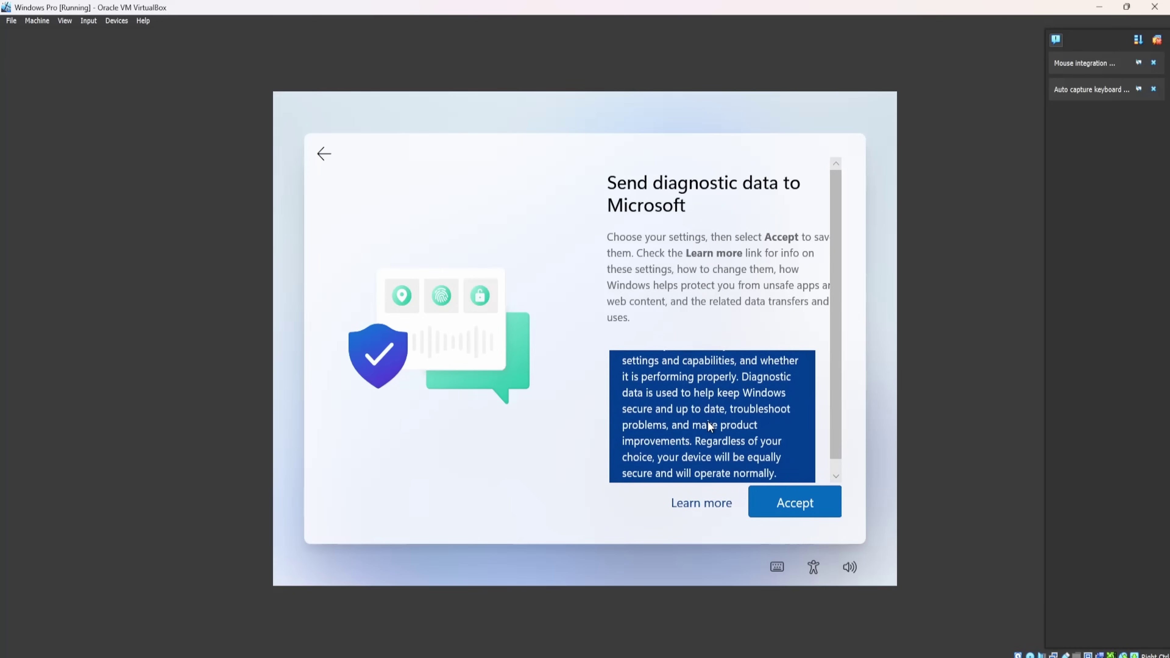
pyautogui.click(799, 512)
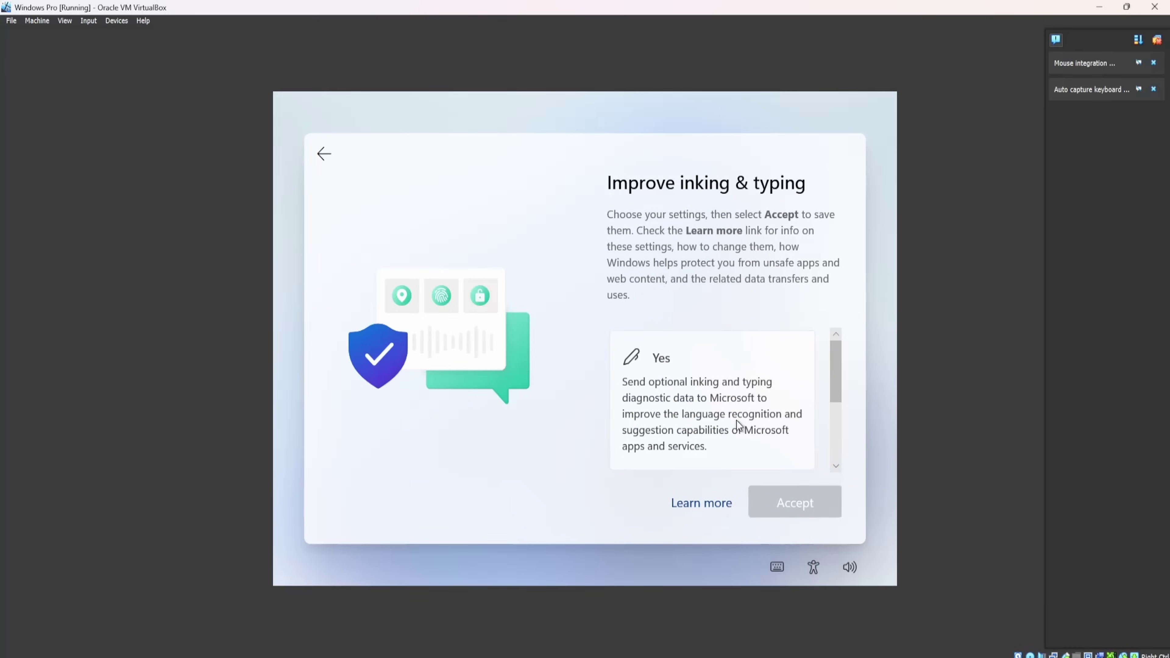
# Choose No for inking and typing data and No for tailored experiences.
pyautogui.scroll(-3, 737, 420)
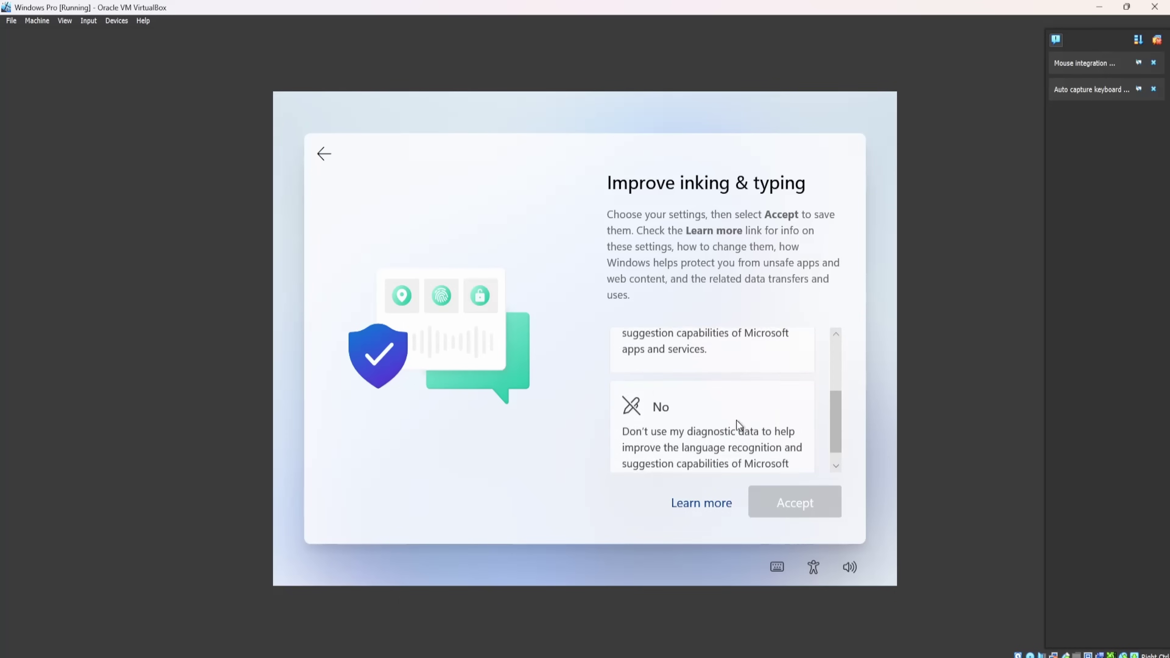
pyautogui.click(737, 421)
pyautogui.click(773, 509)
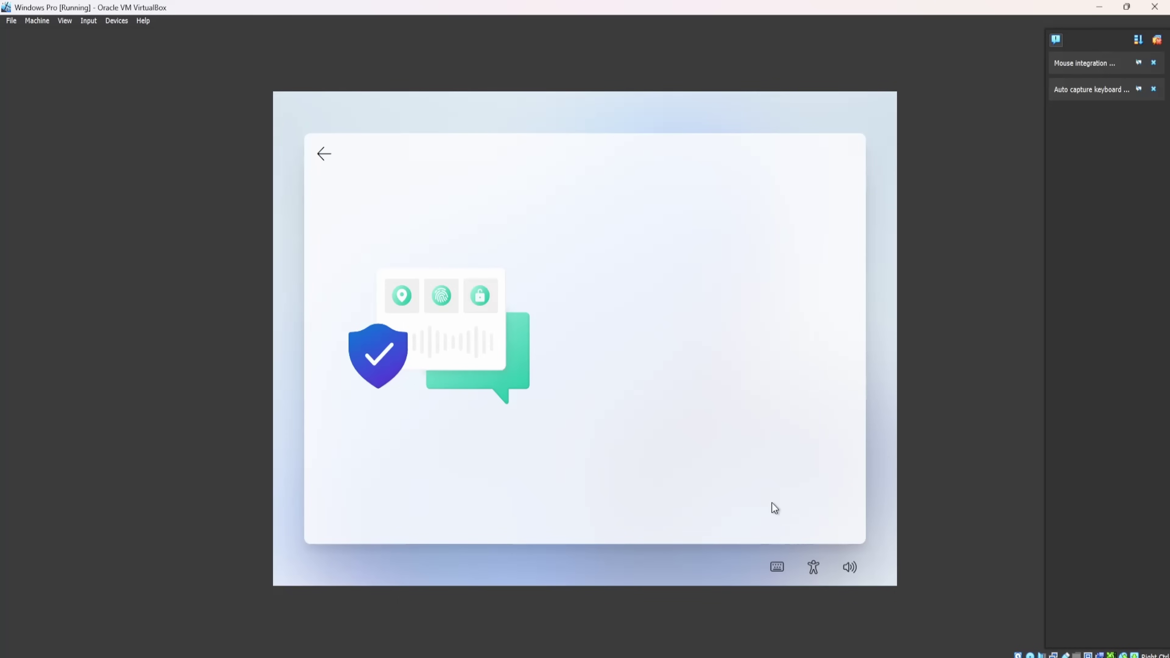
pyautogui.scroll(-3, 734, 419)
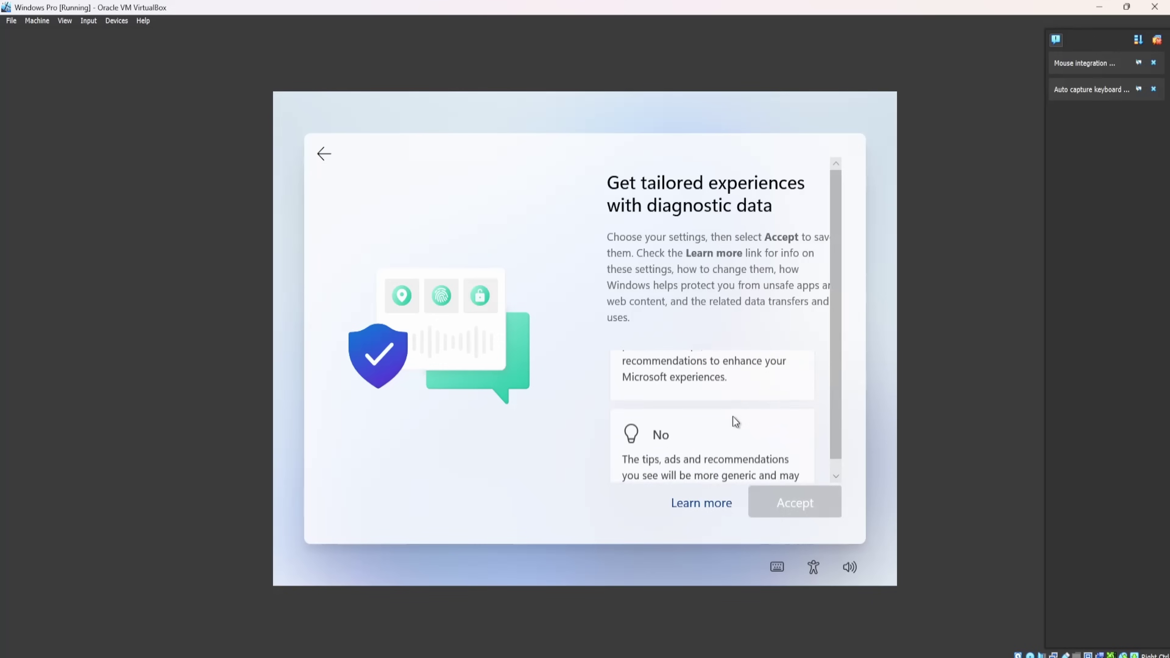
pyautogui.click(734, 419)
pyautogui.click(770, 501)
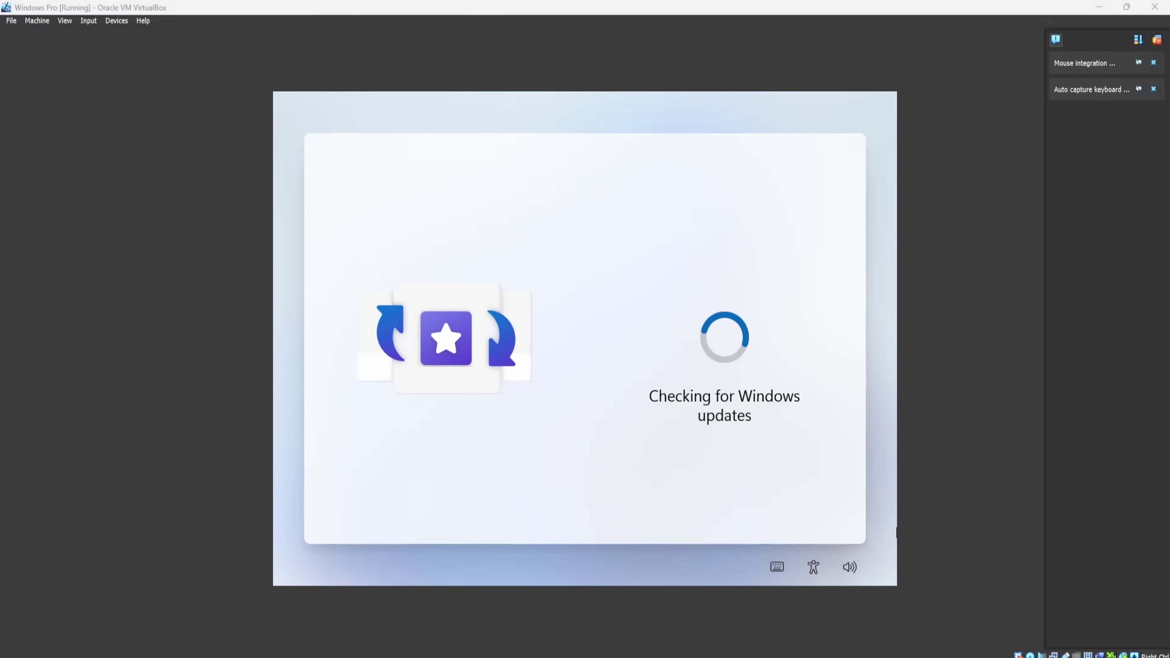
# Wait for Windows setup's update check to finish and show the Use Windows Hello page.
pyautogui.moveTo(856, 656)
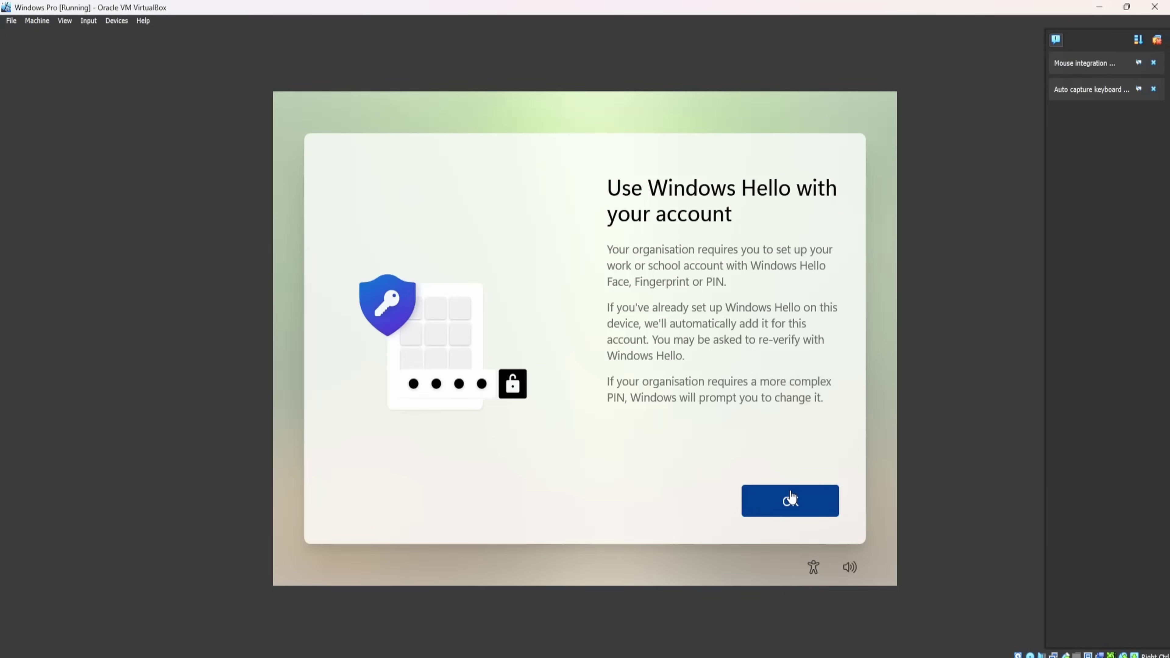
# Create and confirm a Windows Hello PIN, then finish on the All set page.
pyautogui.click(791, 500)
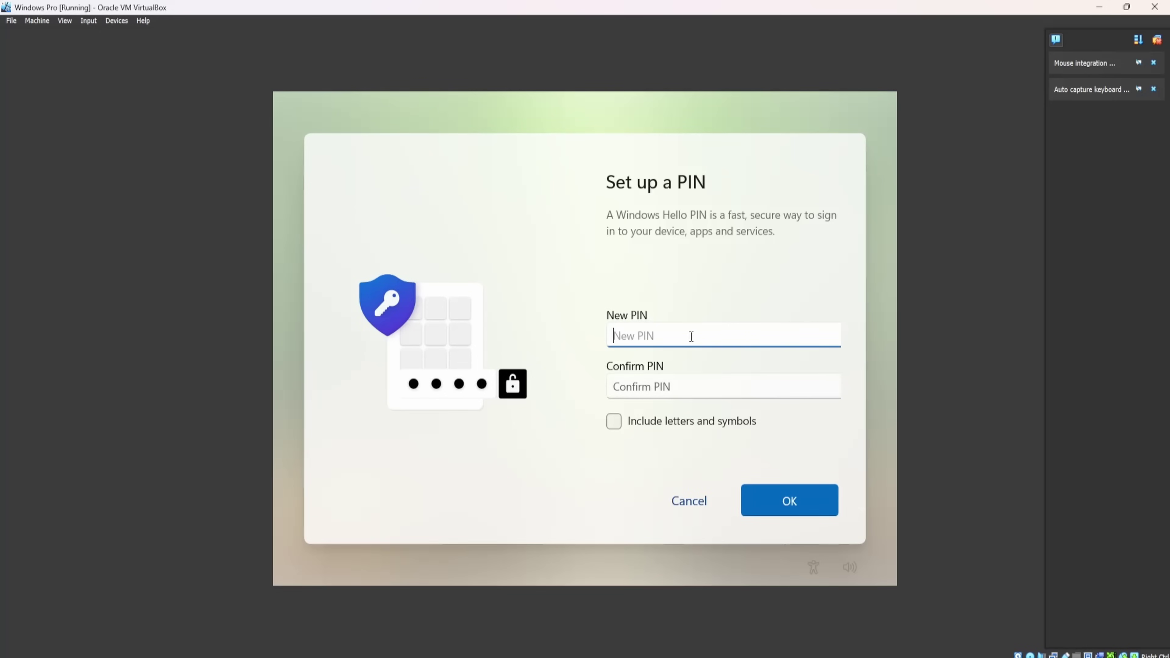
pyautogui.write('12345678')
pyautogui.click(691, 385)
pyautogui.write('12345678')
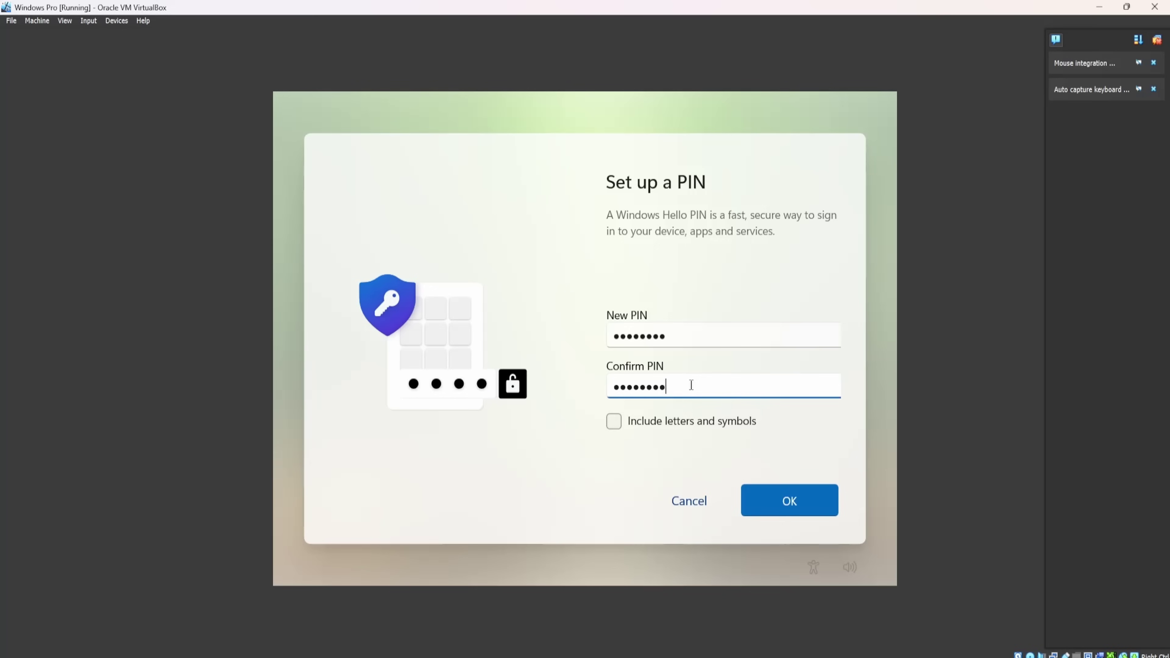
pyautogui.click(763, 499)
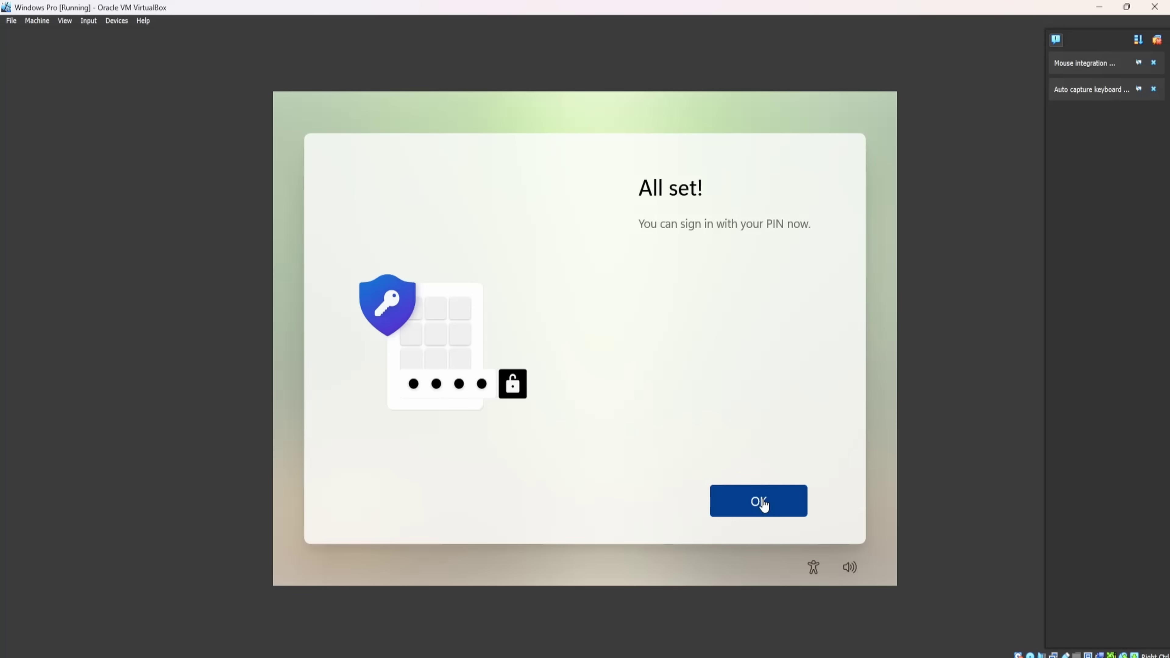
pyautogui.click(763, 503)
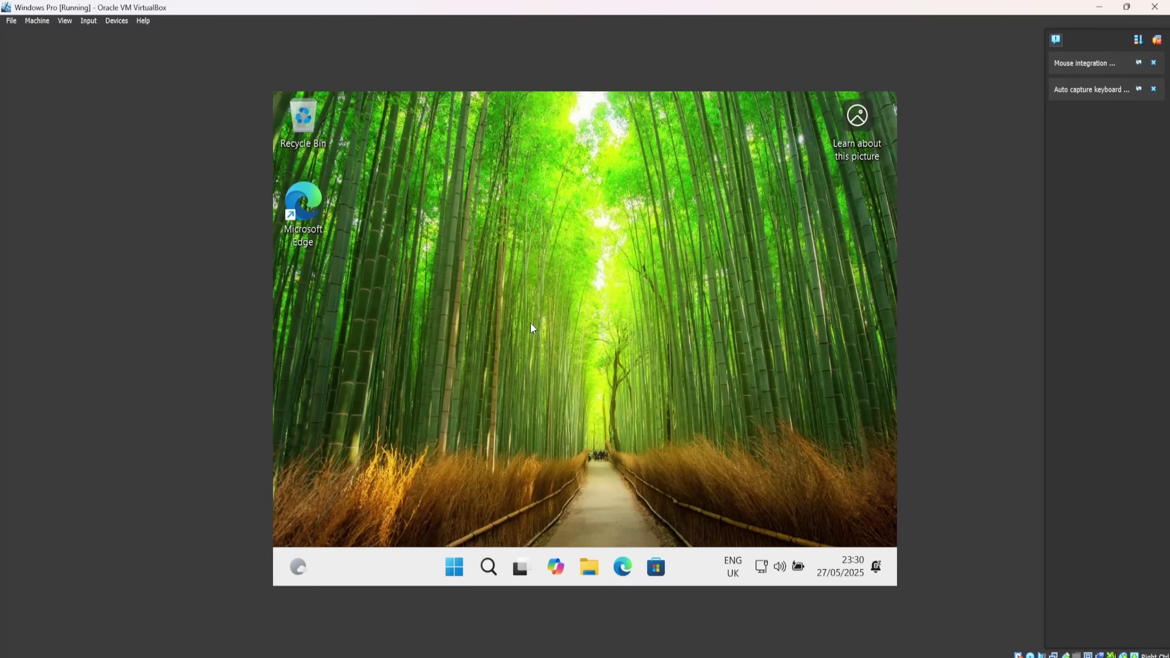
# Launch the new Outlook from Start, open the Microsoft Security email, and maximize Outlook.
pyautogui.click(464, 573)
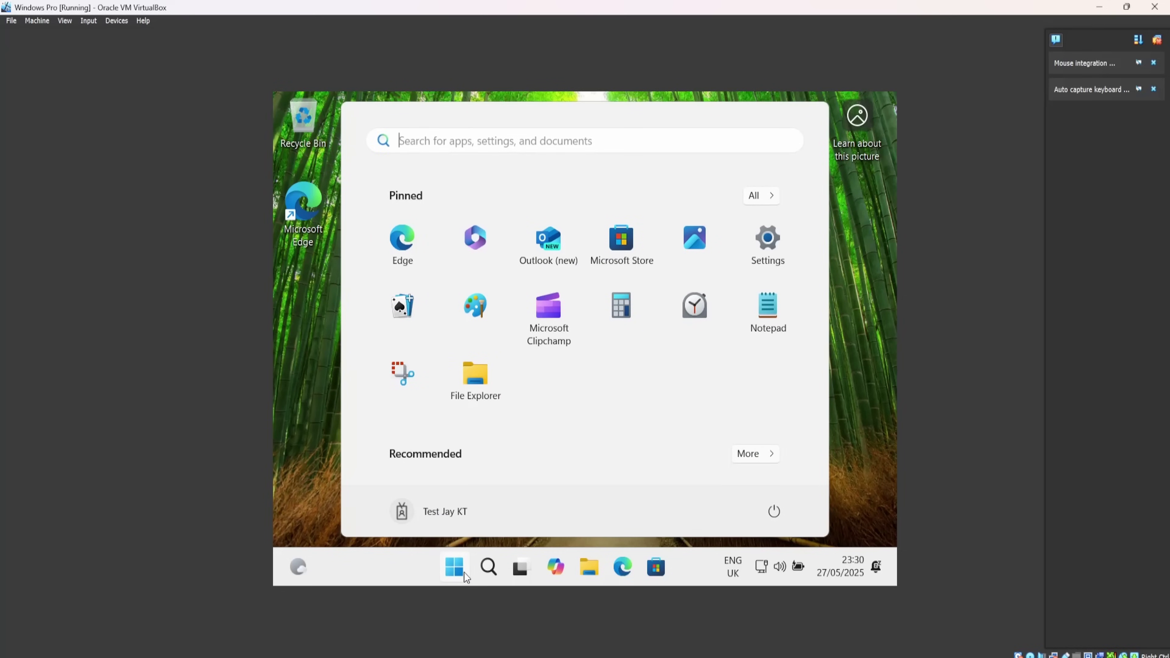
pyautogui.click(557, 256)
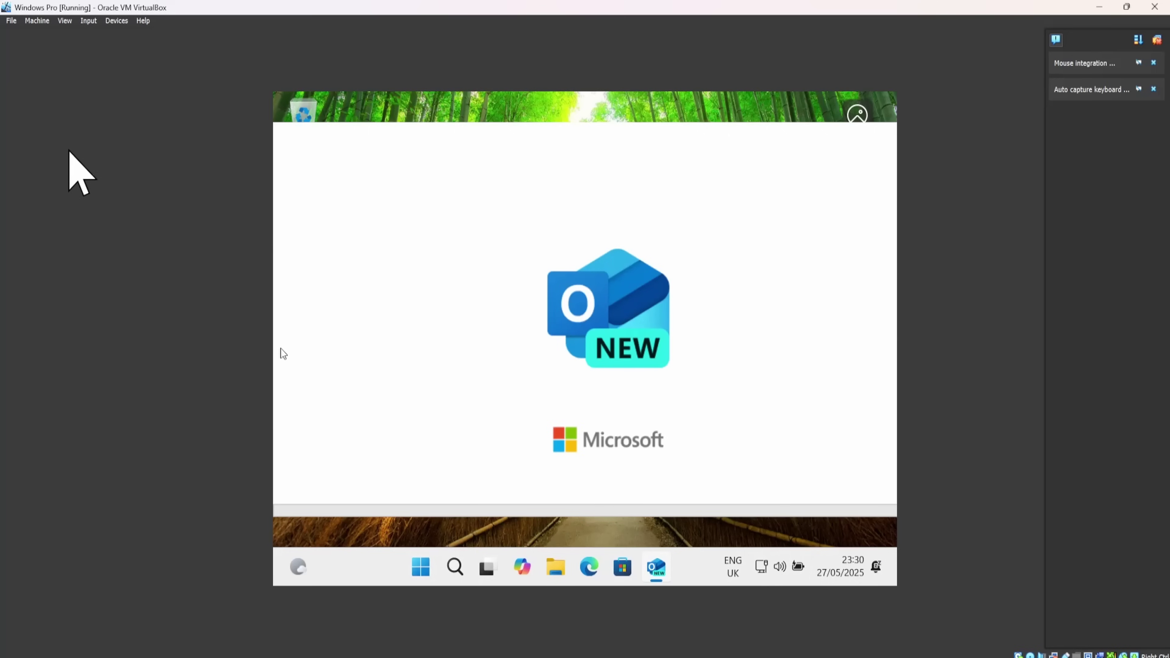
pyautogui.click(67, 21)
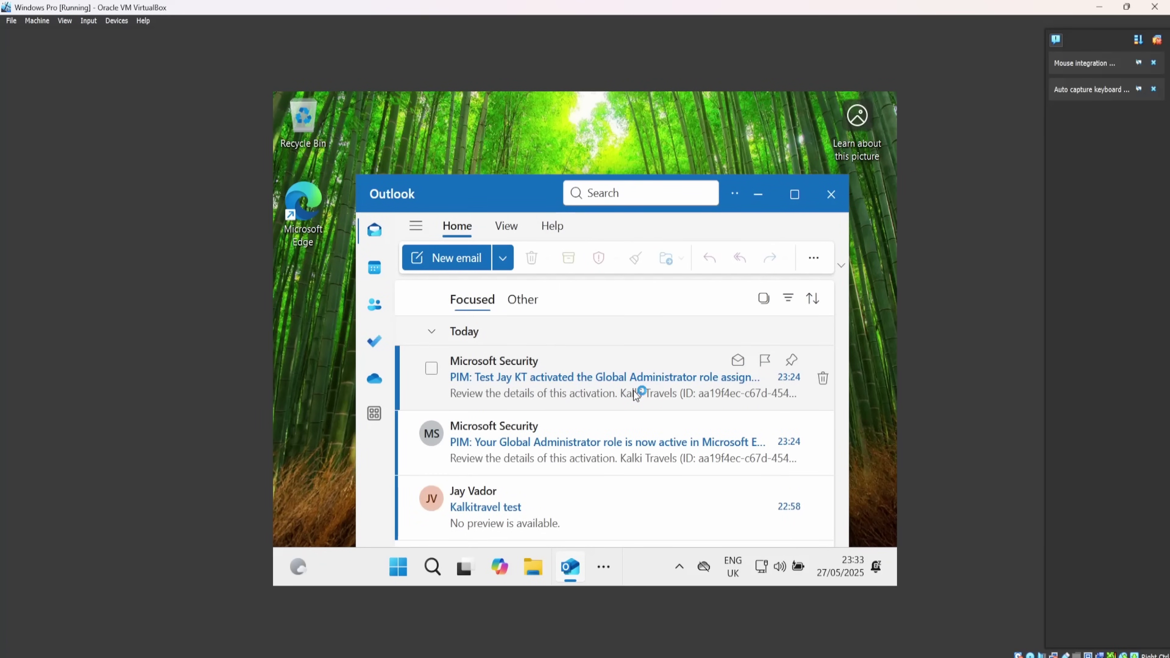
pyautogui.click(633, 391)
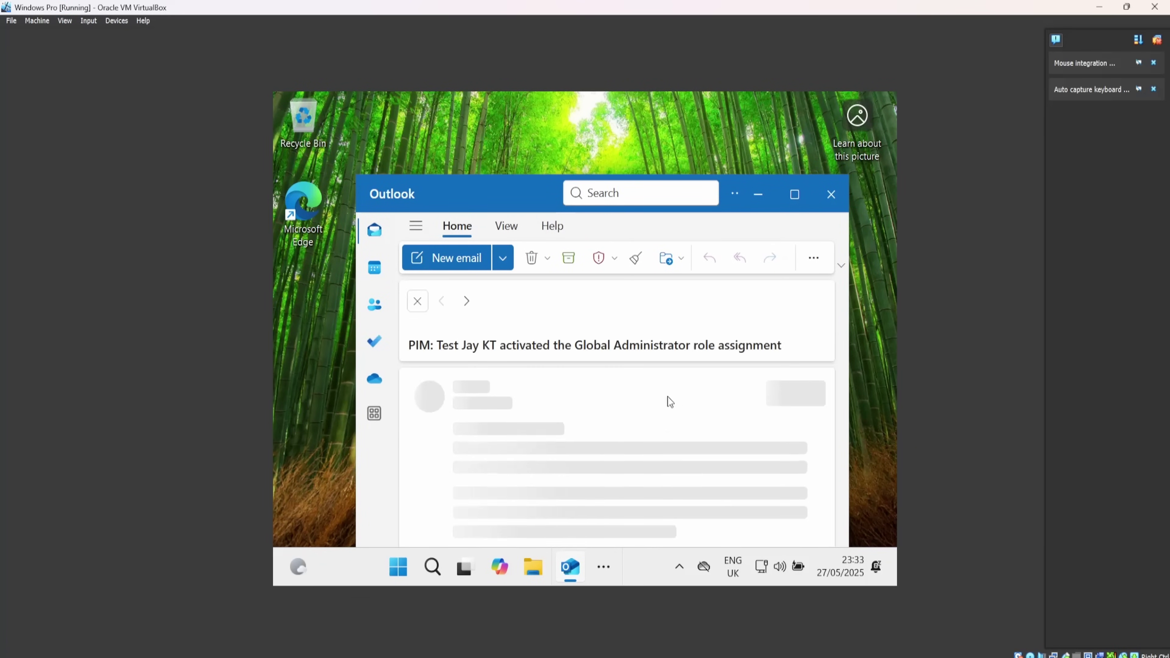
pyautogui.click(795, 194)
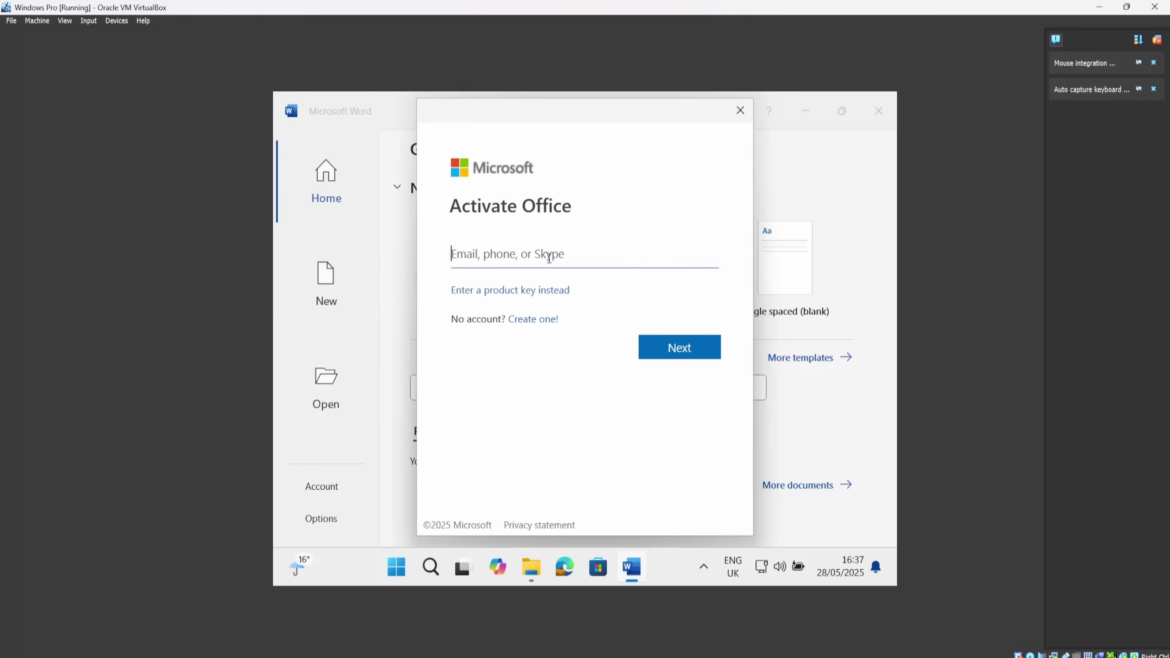
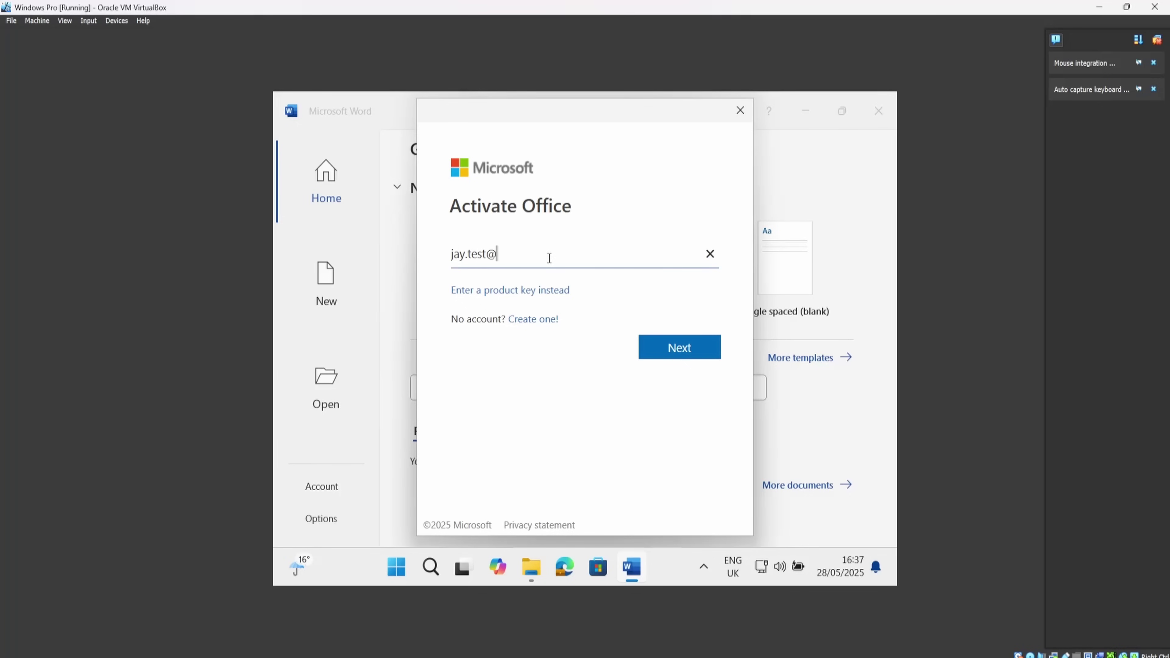
# Activate Word with the work e-mail account and accept the Microsoft 365 licence agreement.
pyautogui.press('Return')
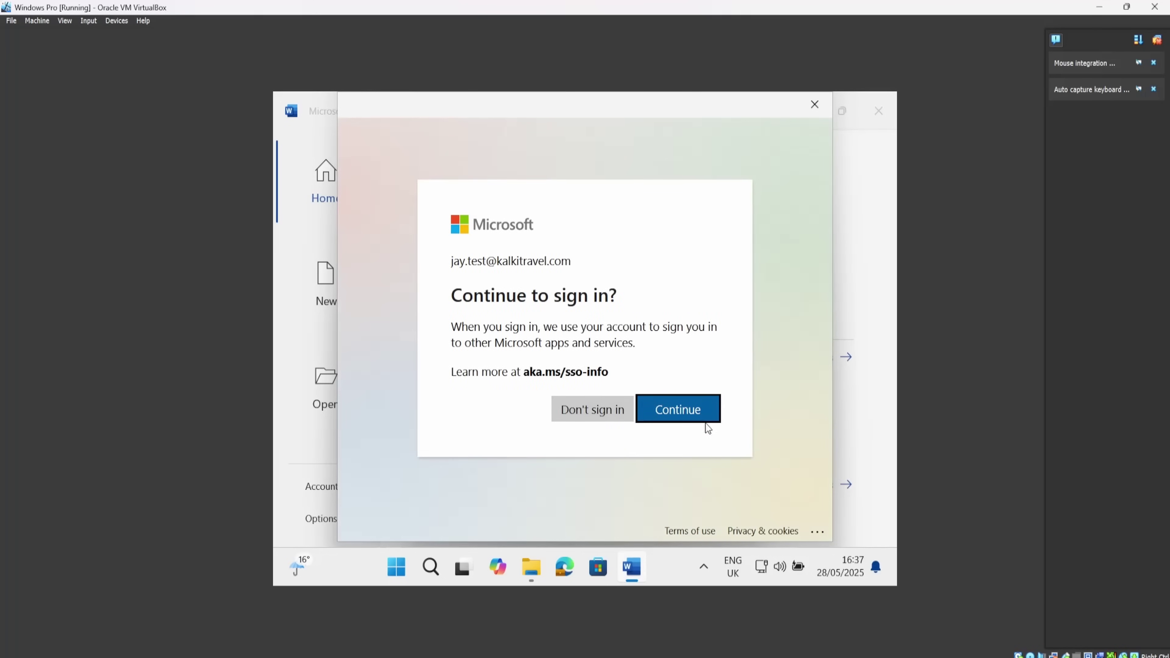
pyautogui.click(692, 410)
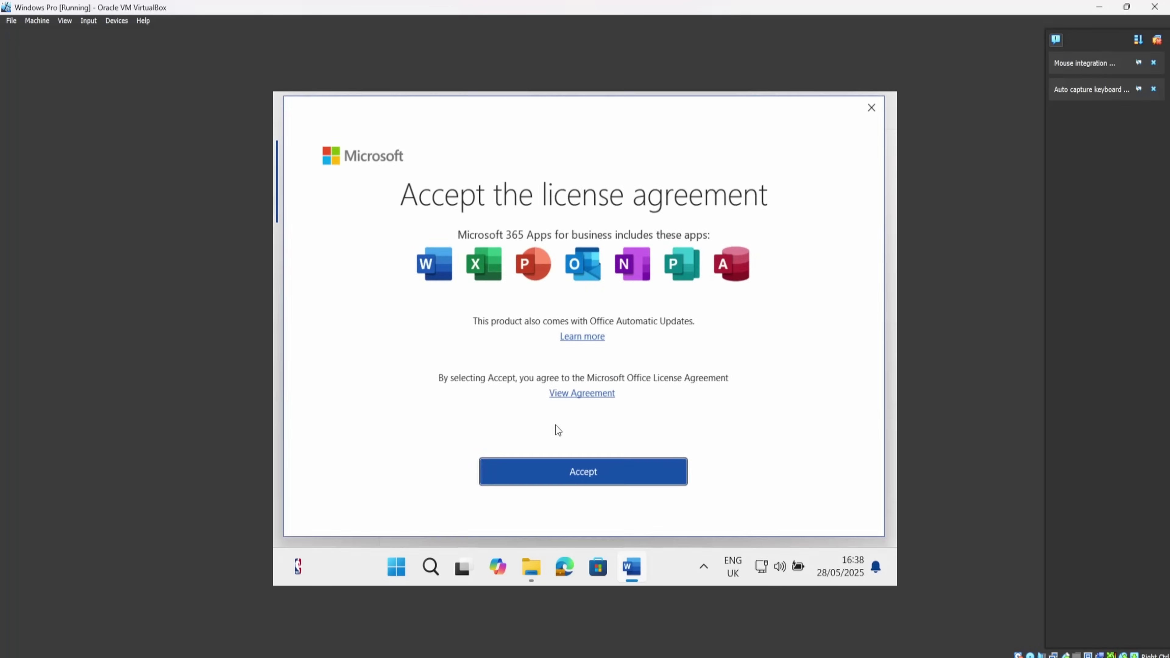
pyautogui.click(613, 469)
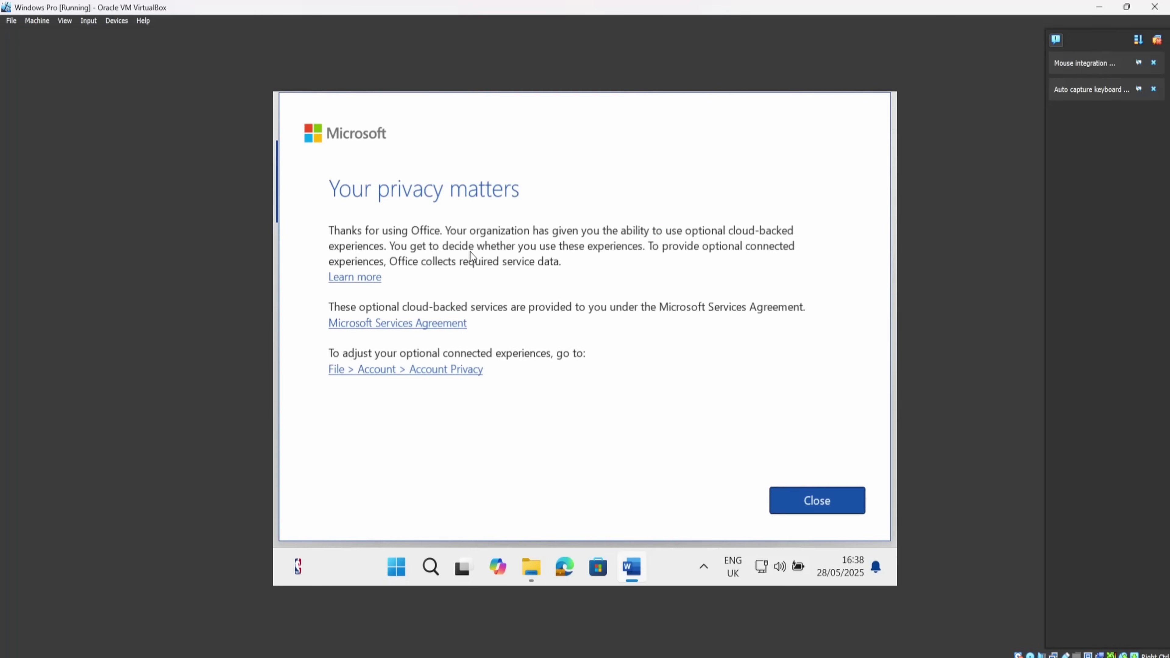
# Dismiss the privacy notice, keep Office Open XML as default format, and create a blank document.
pyautogui.click(825, 505)
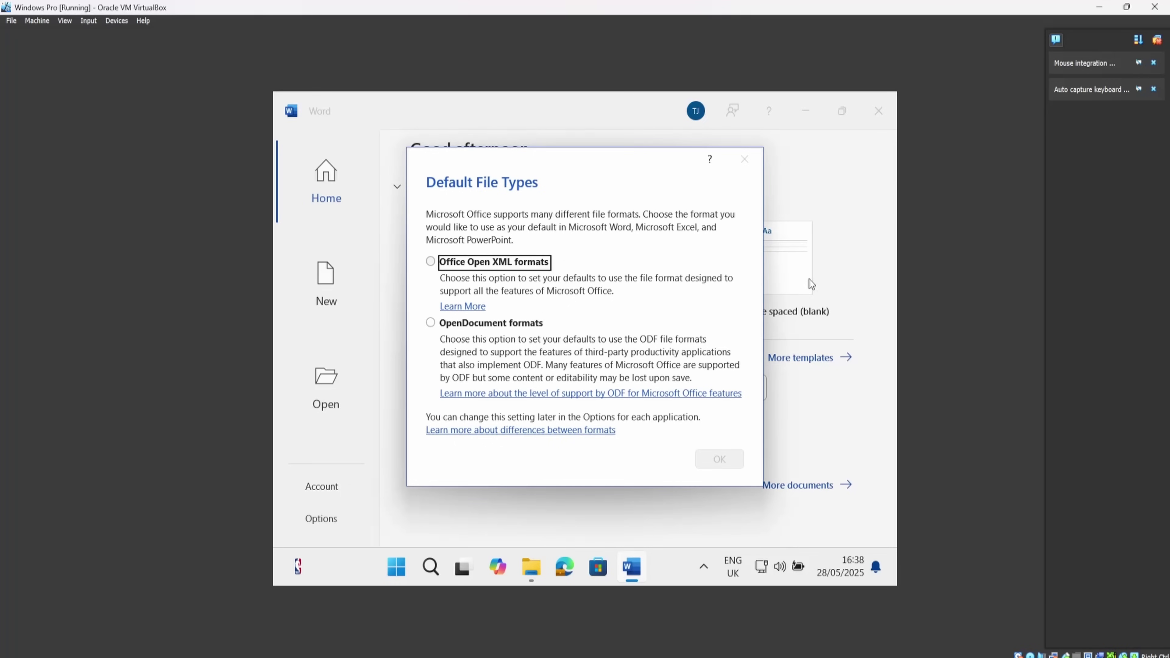
pyautogui.click(494, 329)
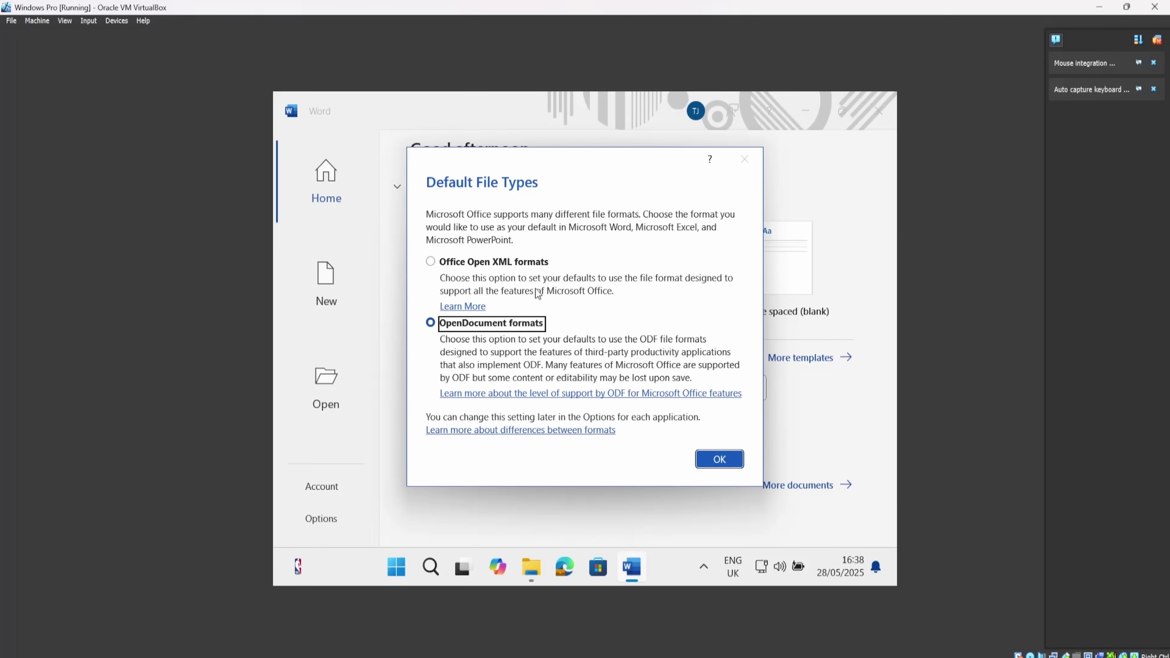
pyautogui.click(546, 268)
pyautogui.click(704, 464)
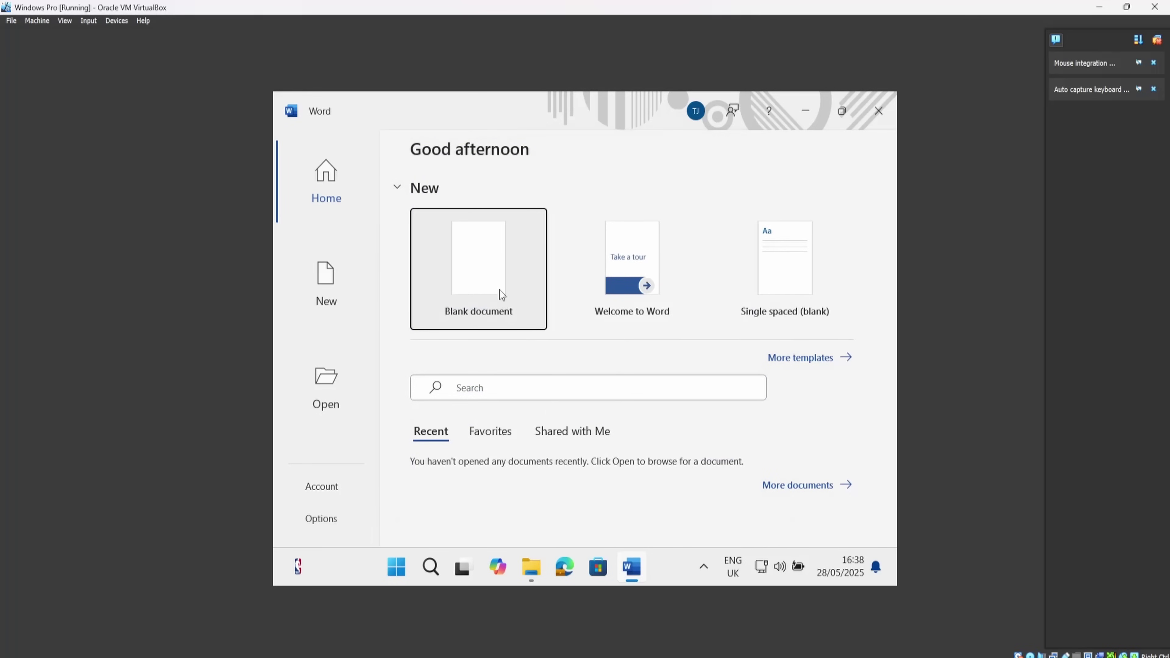
pyautogui.click(501, 292)
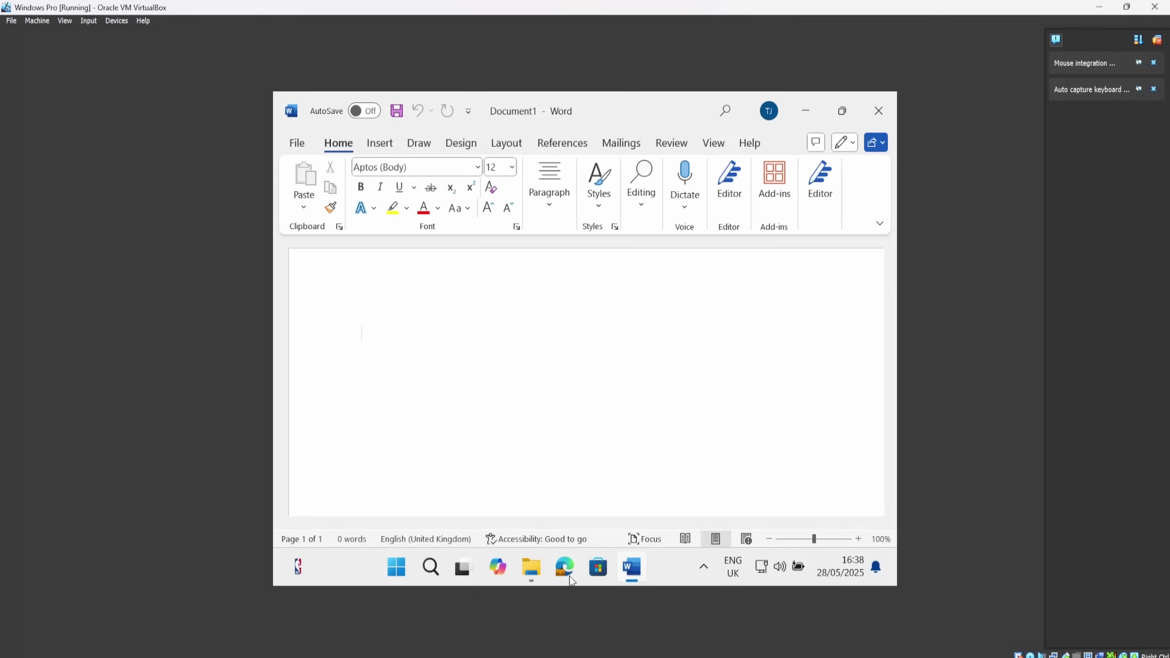
# Briefly open and minimize File Explorer, then search Start for 'one dr' and launch OneDrive.
pyautogui.click(525, 569)
pyautogui.click(526, 568)
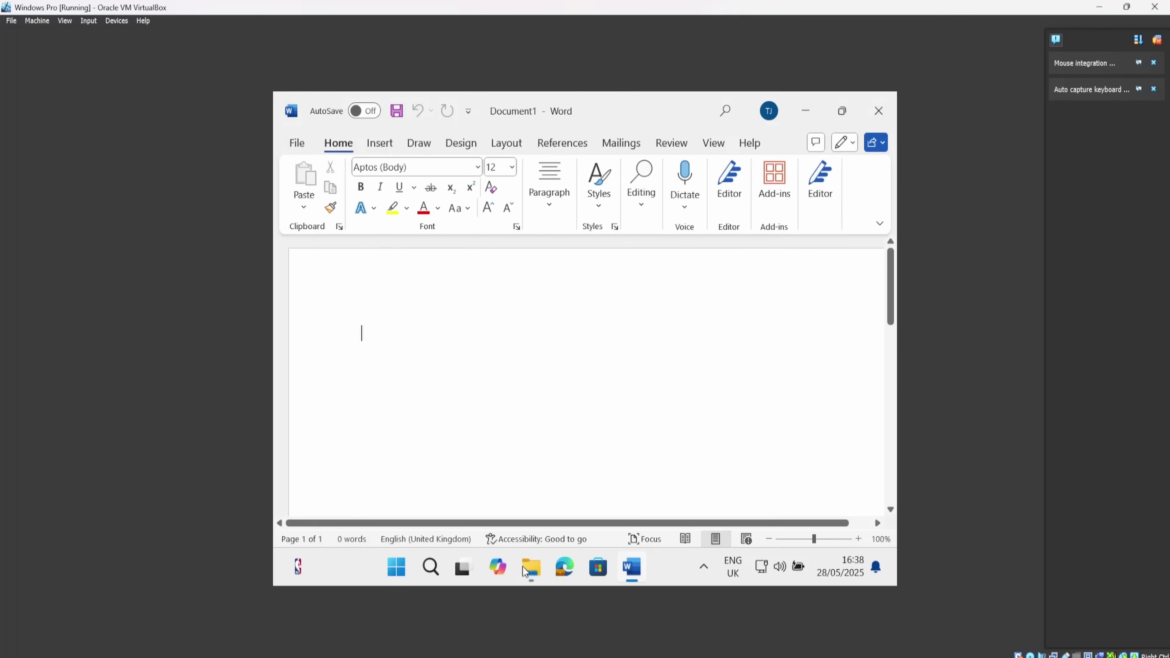
pyautogui.click(405, 572)
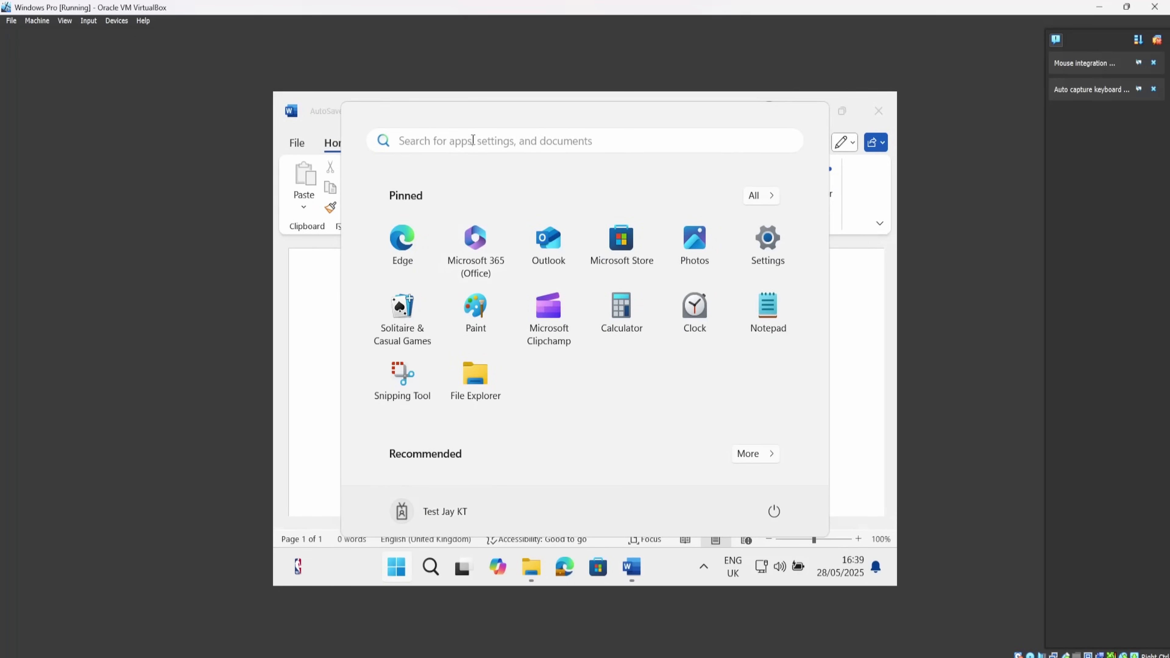
pyautogui.click(471, 141)
pyautogui.write('ome')
pyautogui.press('BackSpace')
pyautogui.press('BackSpace')
pyautogui.write('ne dr')
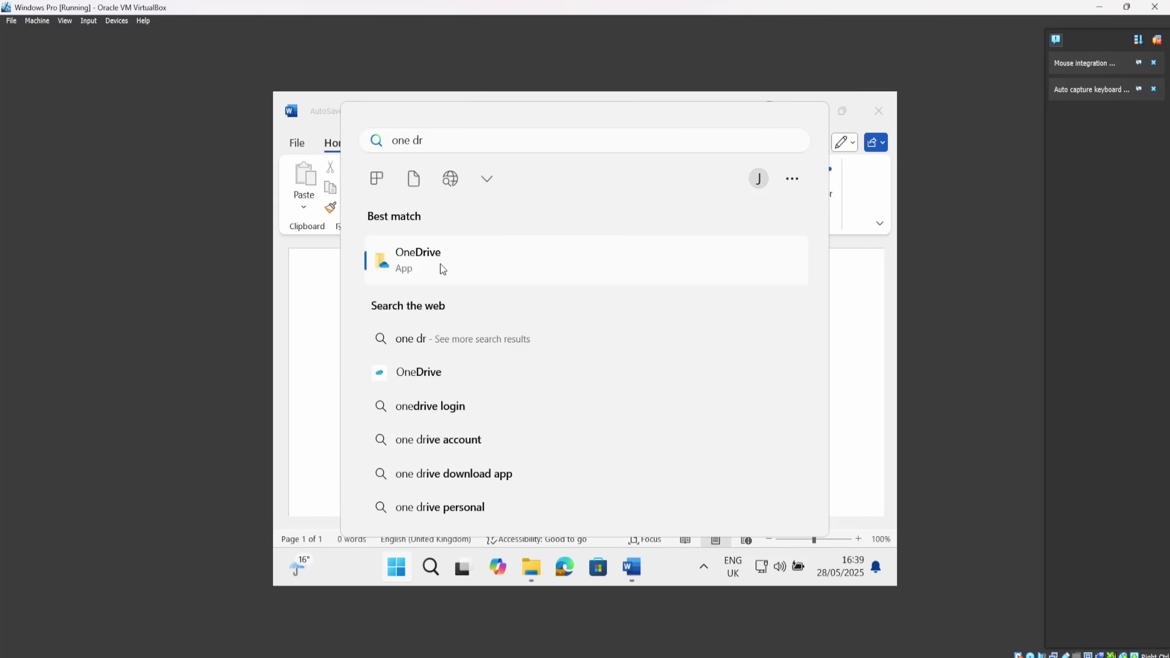
pyautogui.click(440, 265)
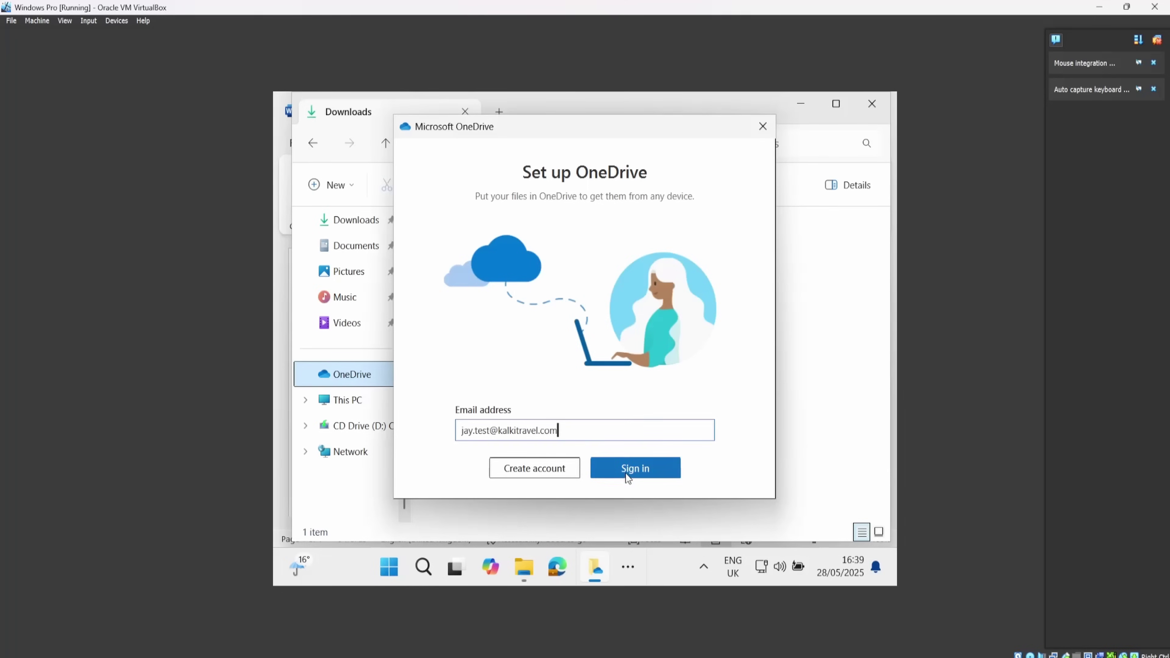
# Sign in to OneDrive setup with the prefilled work e-mail.
pyautogui.click(626, 473)
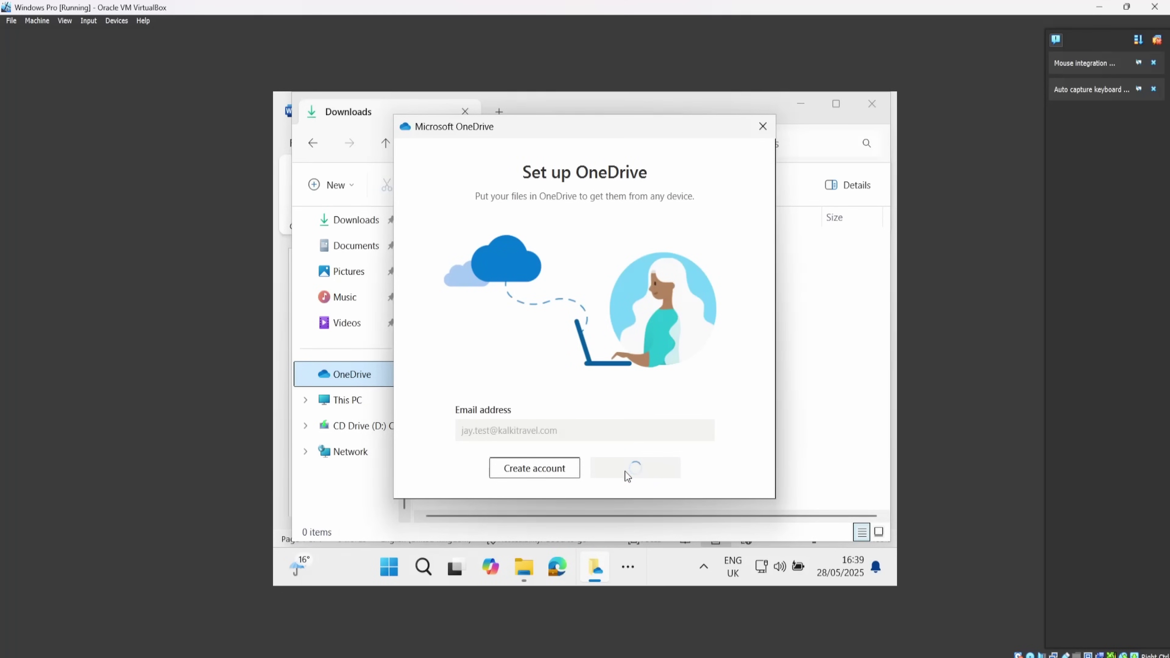
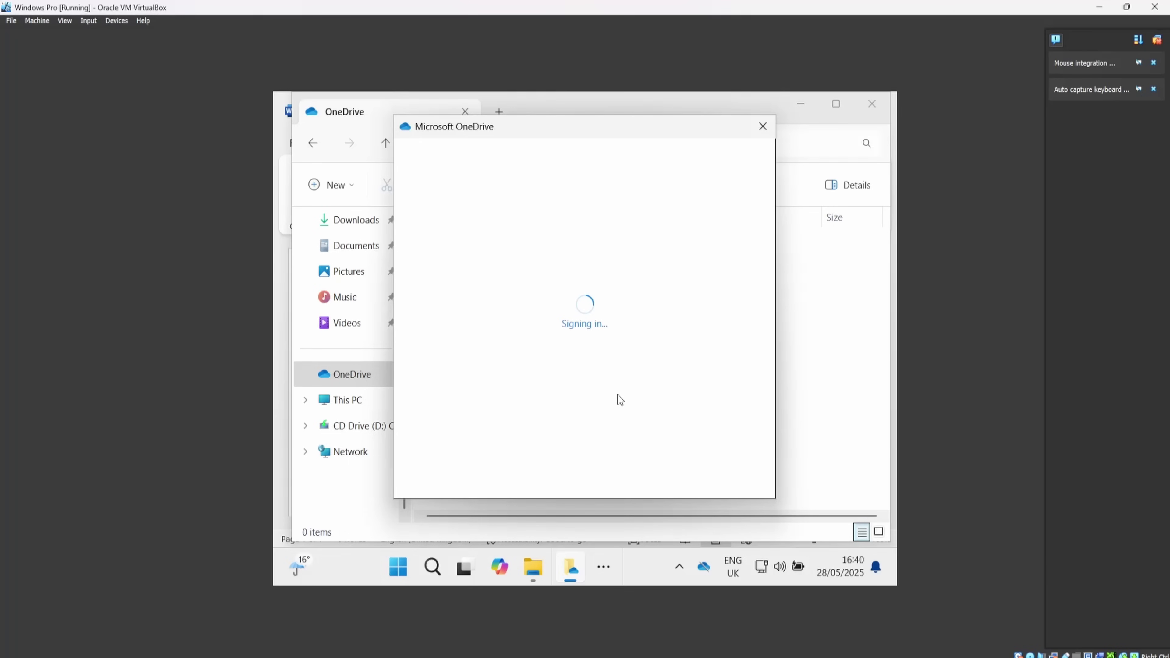
# Continue OneDrive setup and start backing up Documents, Pictures and Desktop.
pyautogui.moveTo(813, 656)
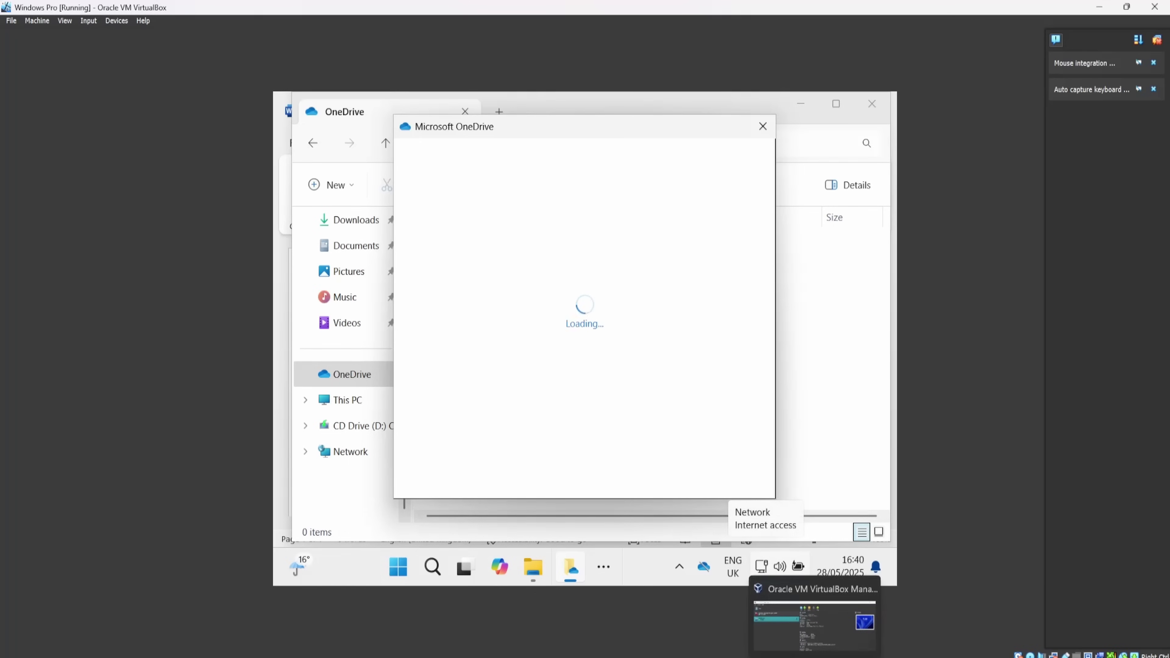
pyautogui.click(735, 473)
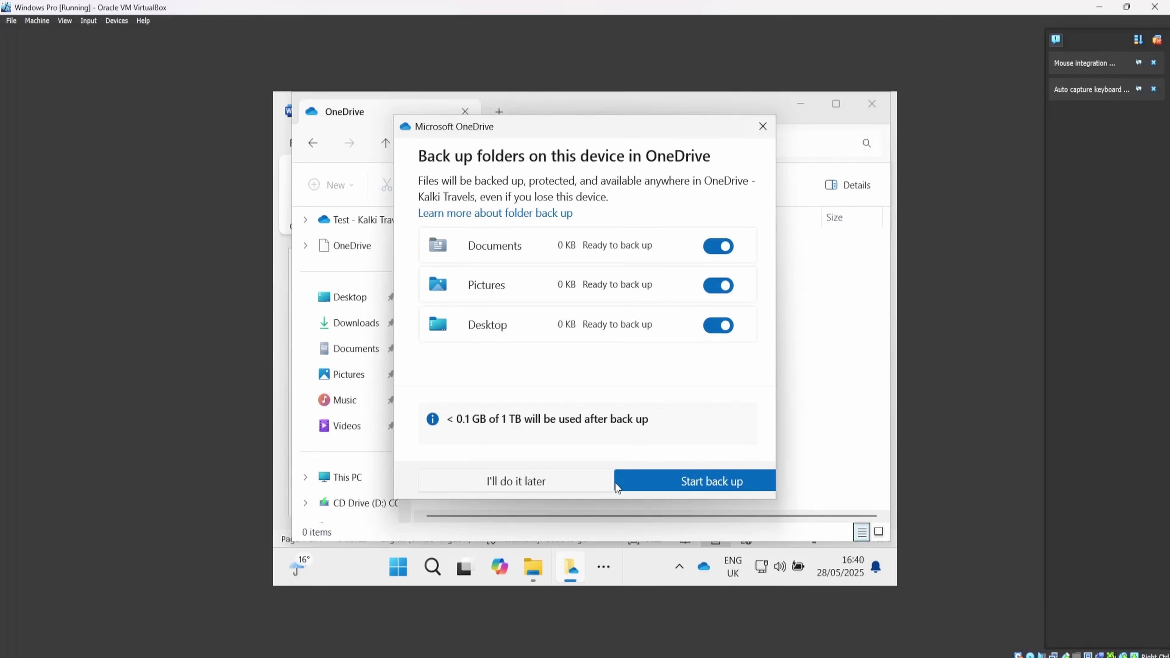
pyautogui.click(680, 480)
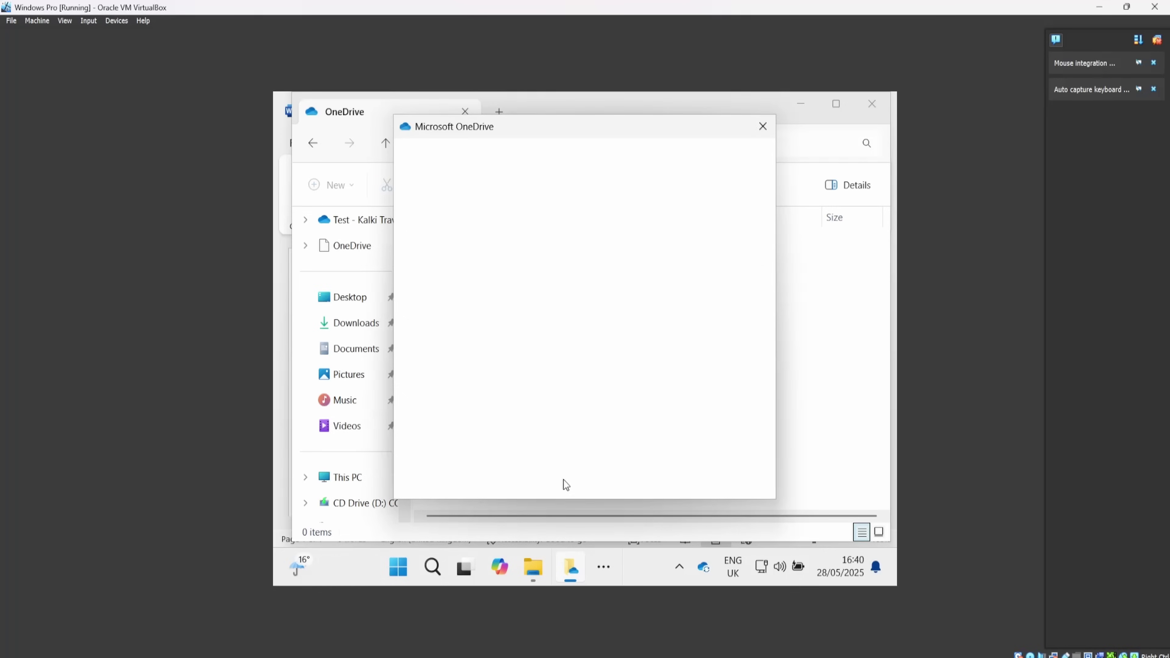
# Finish the remaining setup pages, skip the mobile app, and open the OneDrive folder.
pyautogui.click(717, 470)
pyautogui.click(718, 470)
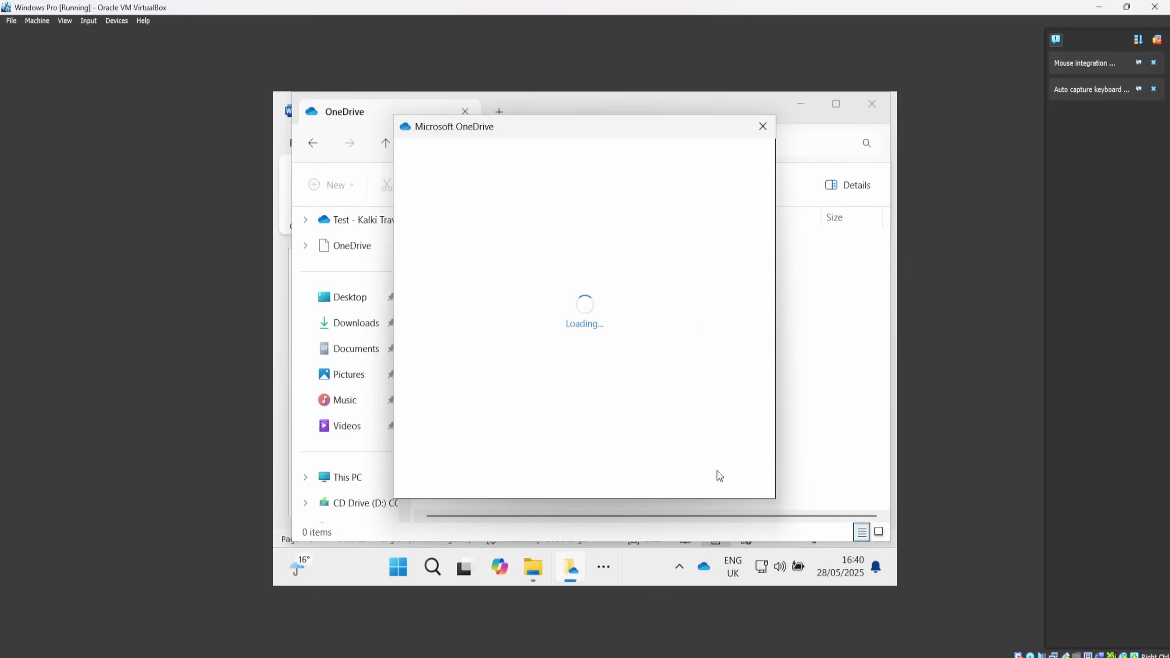
pyautogui.click(717, 471)
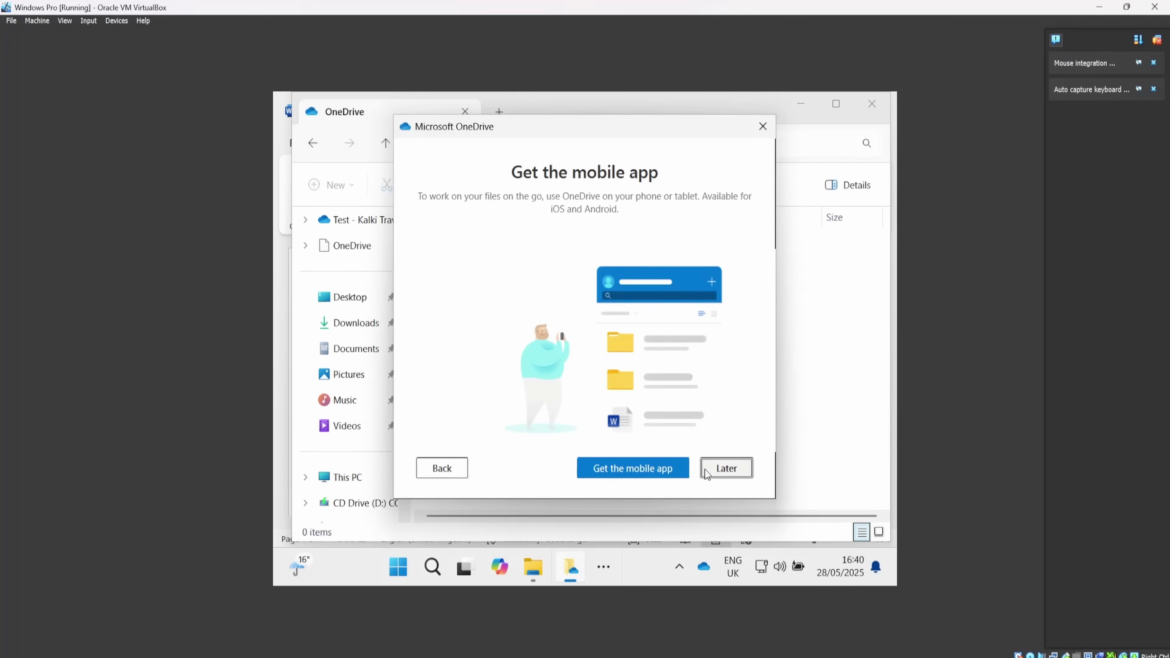
pyautogui.click(715, 466)
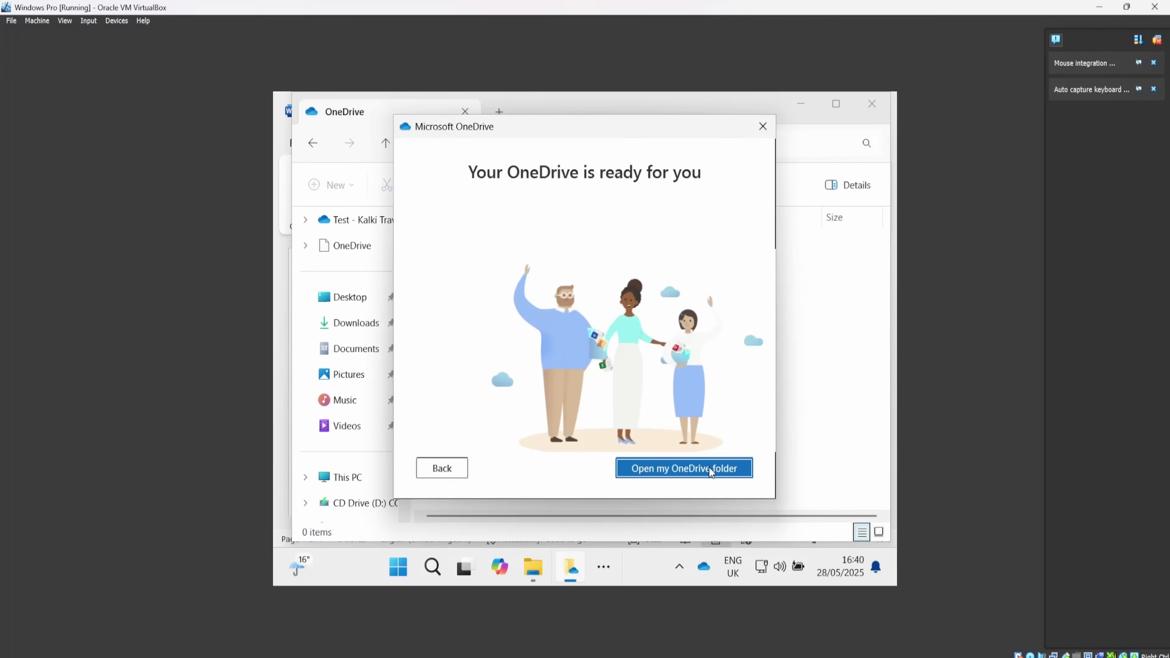
pyautogui.click(710, 473)
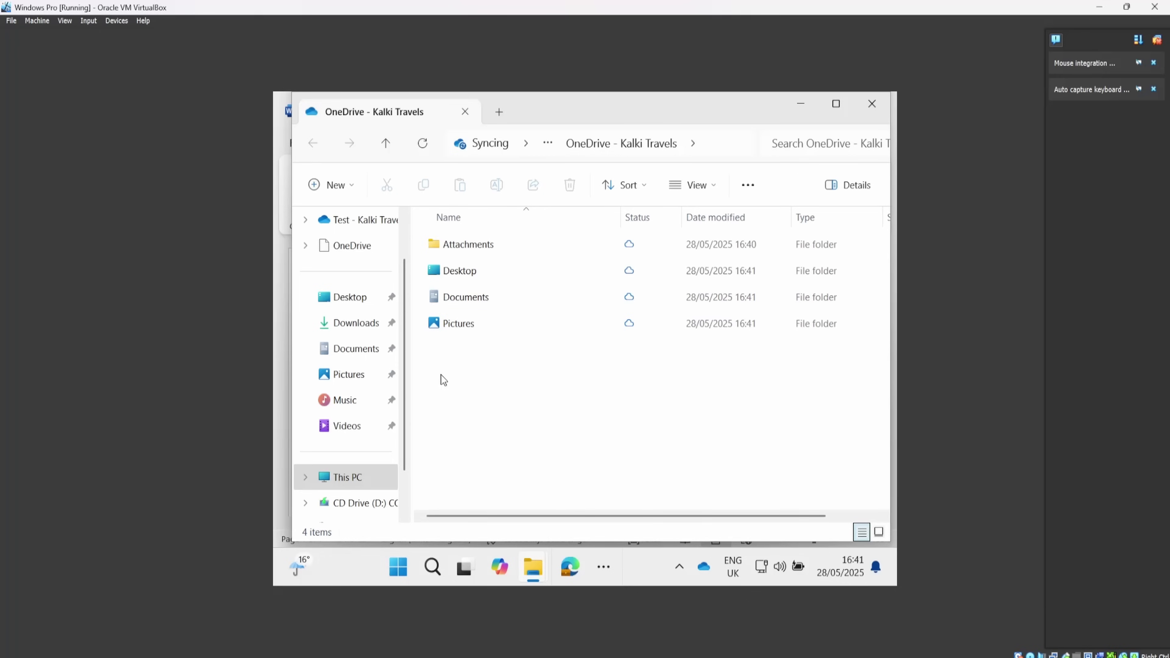
# Visit Downloads, return to OneDrive - Kalki Travels, and open its empty Documents folder.
pyautogui.click(361, 332)
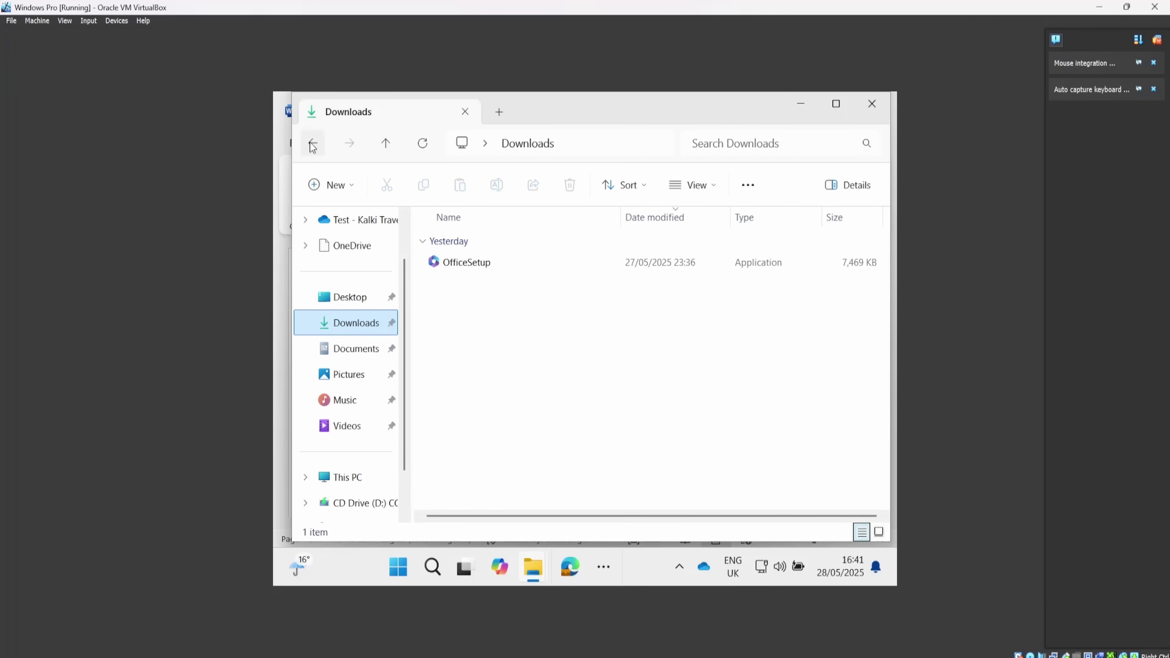
pyautogui.hotkey('alt', 'Left')
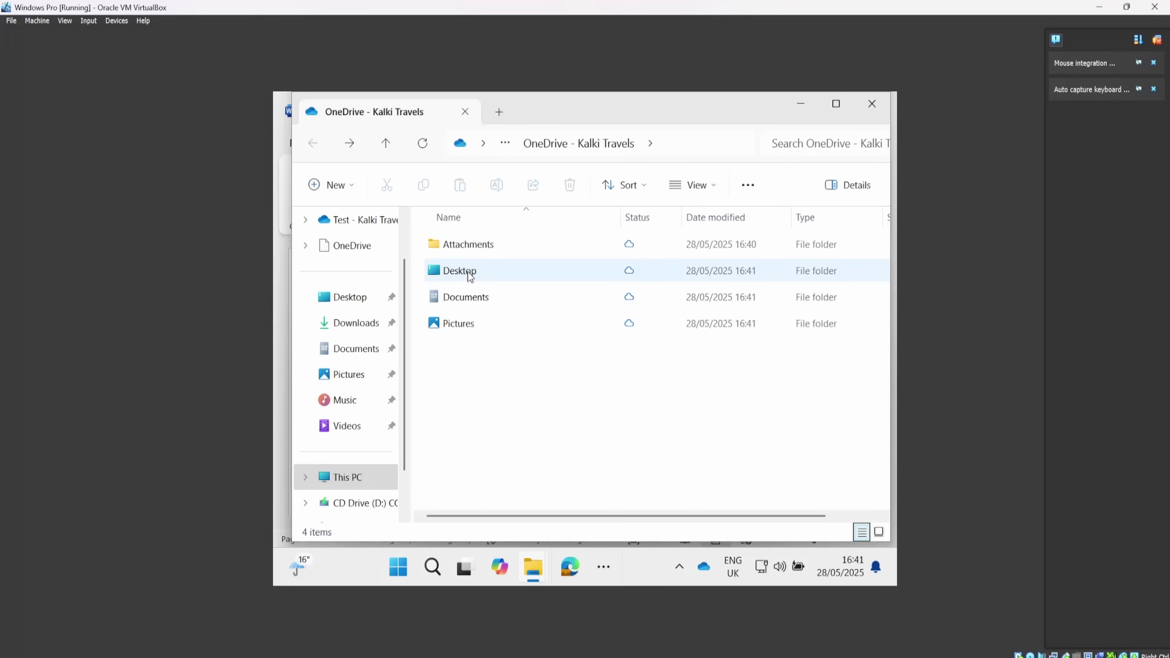
pyautogui.click(466, 299)
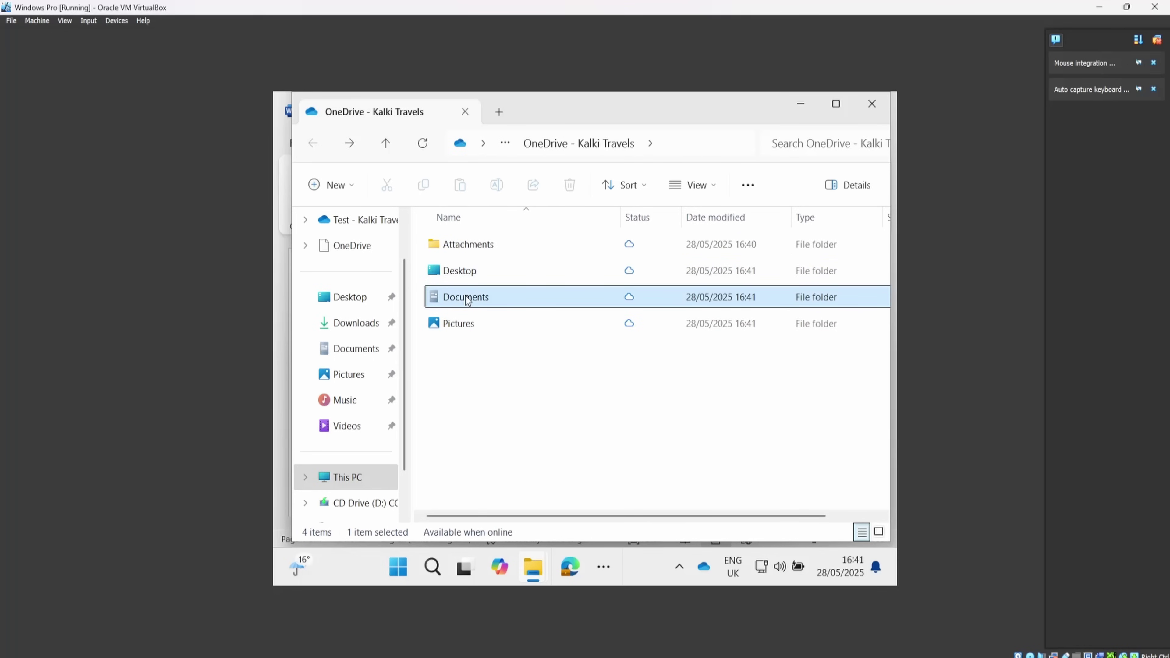
pyautogui.doubleClick(466, 297)
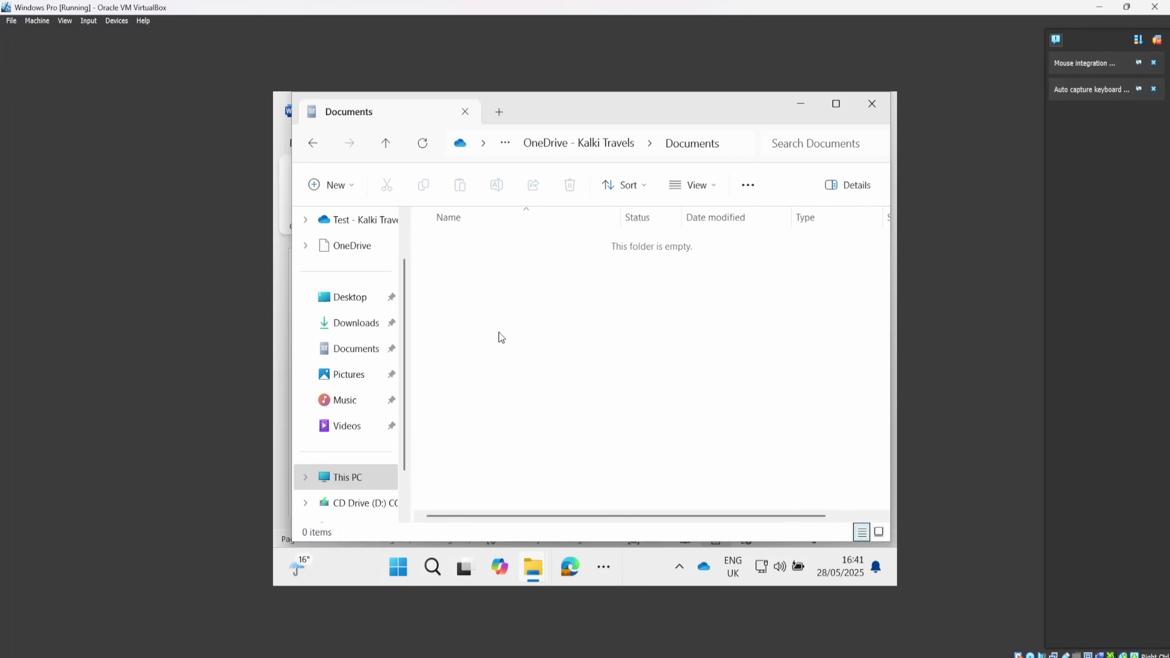
# Create a new text document named 'sample' in the OneDrive Documents folder.
pyautogui.rightClick(516, 364)
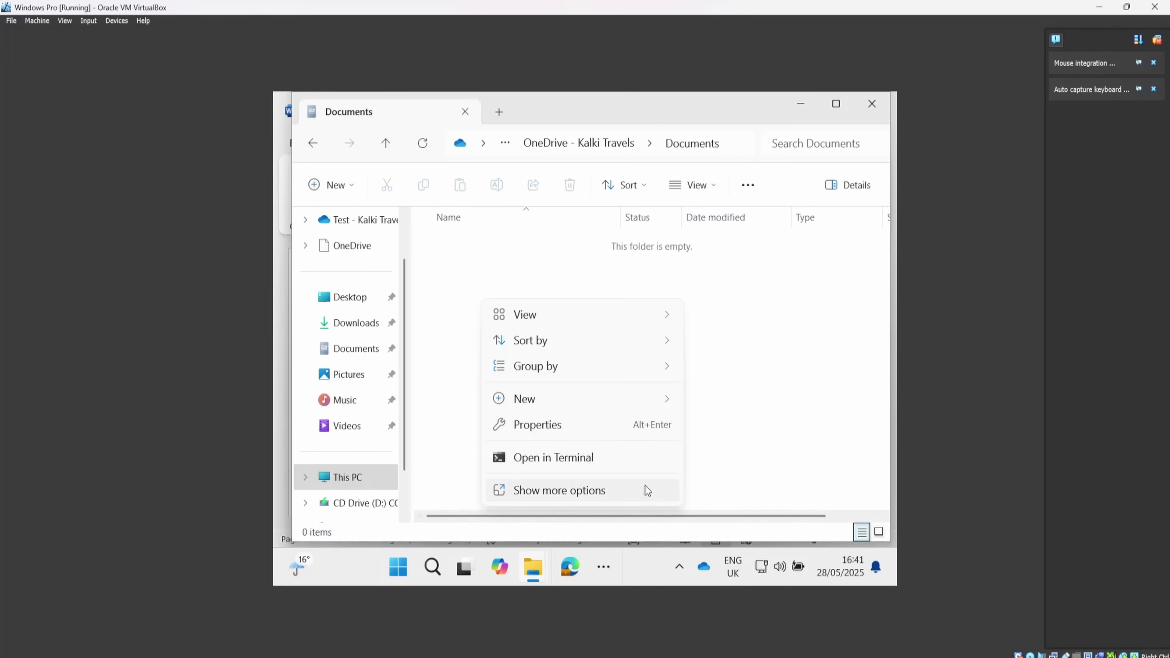
pyautogui.moveTo(605, 397)
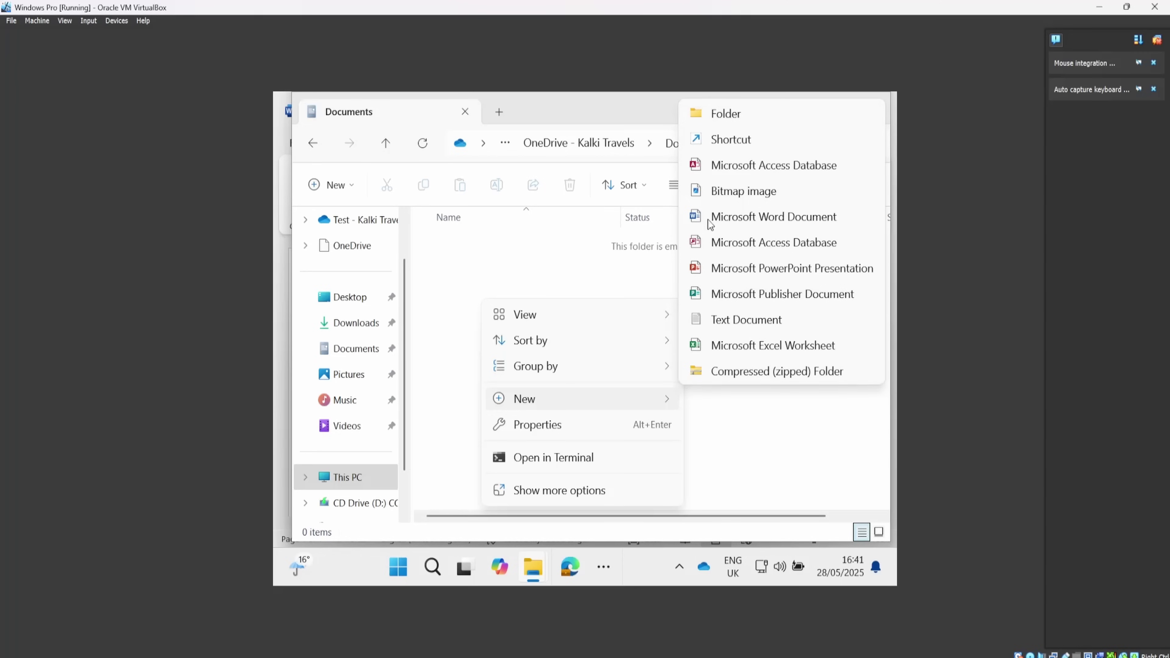
pyautogui.click(716, 317)
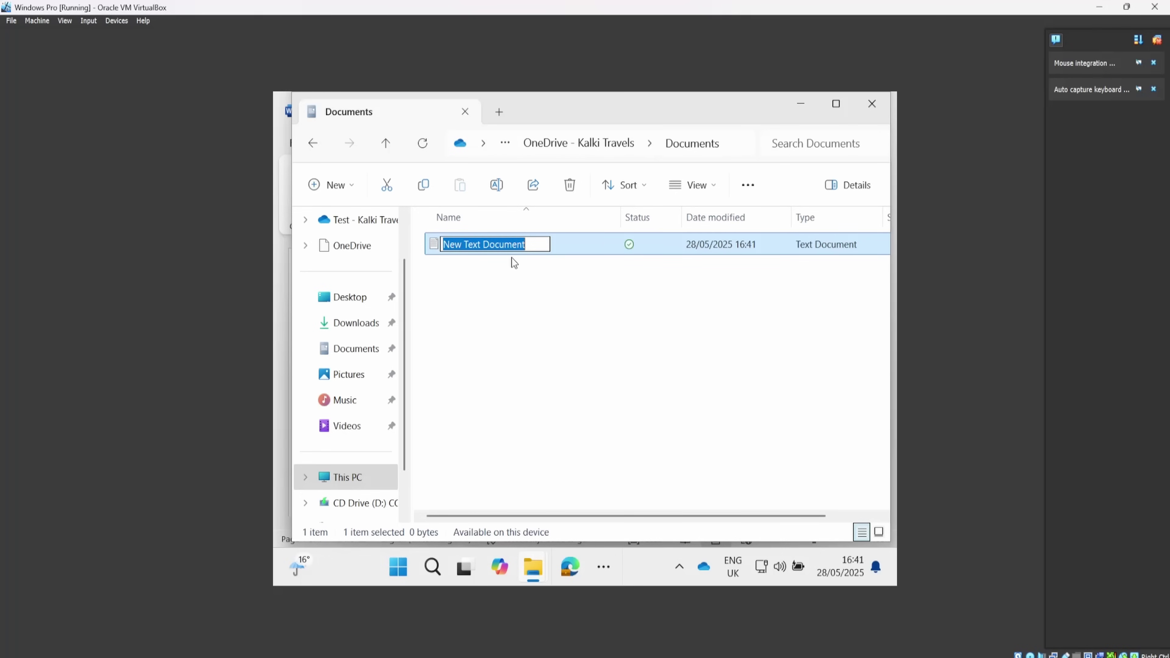
pyautogui.write('sample')
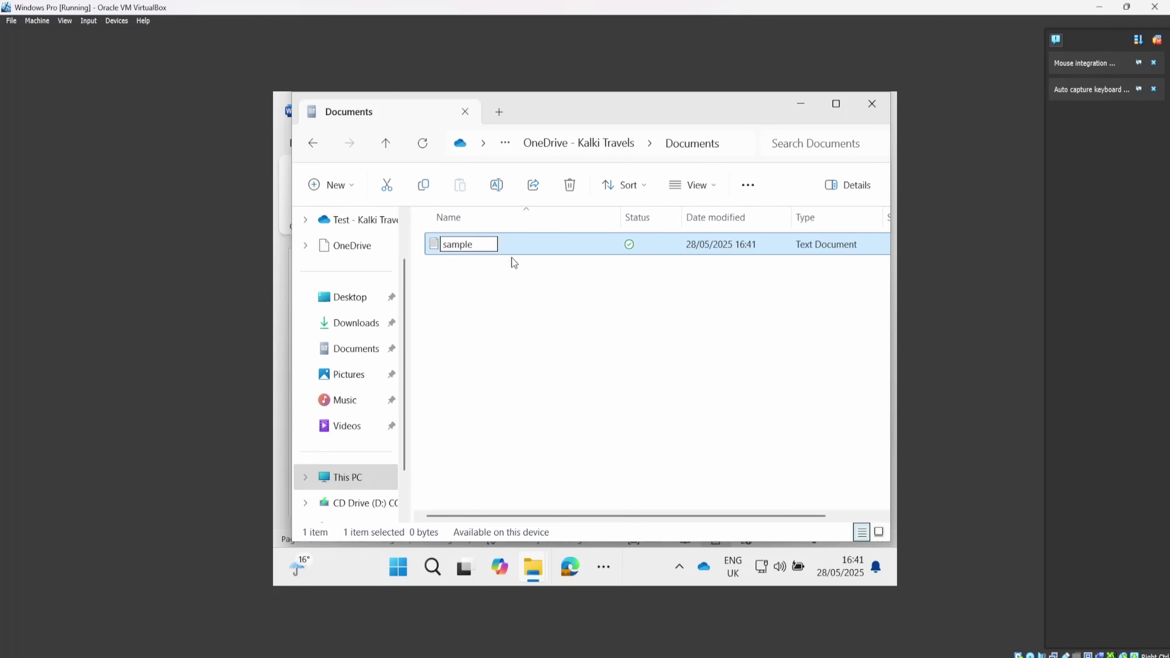
pyautogui.press('Return')
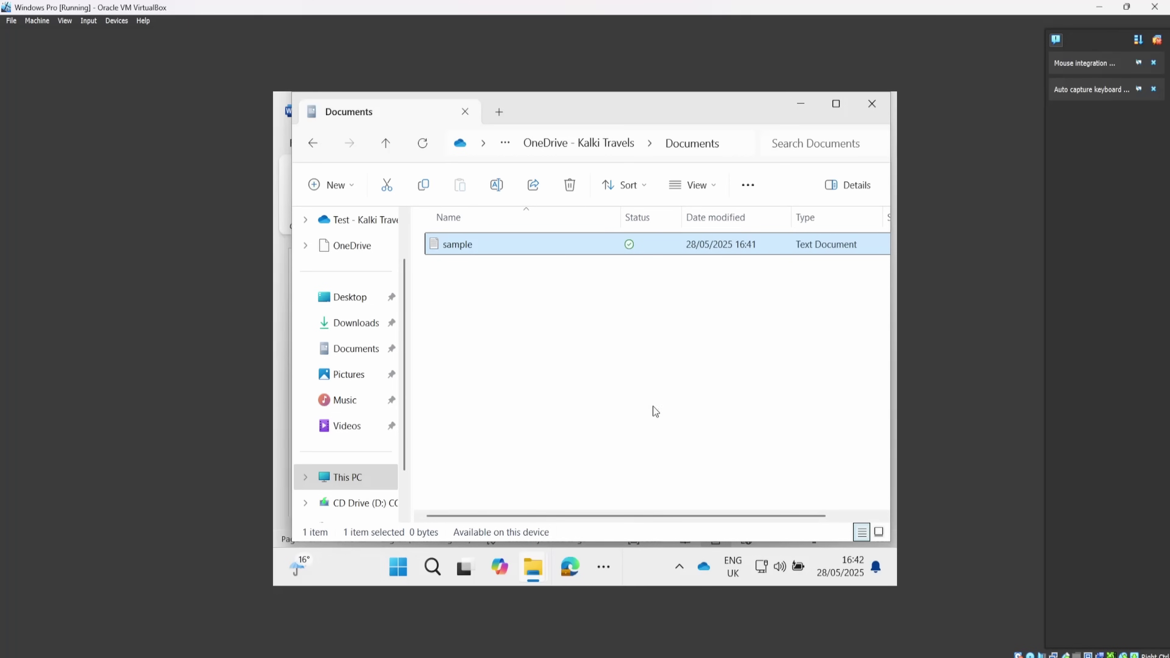
# Check the People view in OneDrive on the web, then return to Home.
pyautogui.moveTo(557, 616)
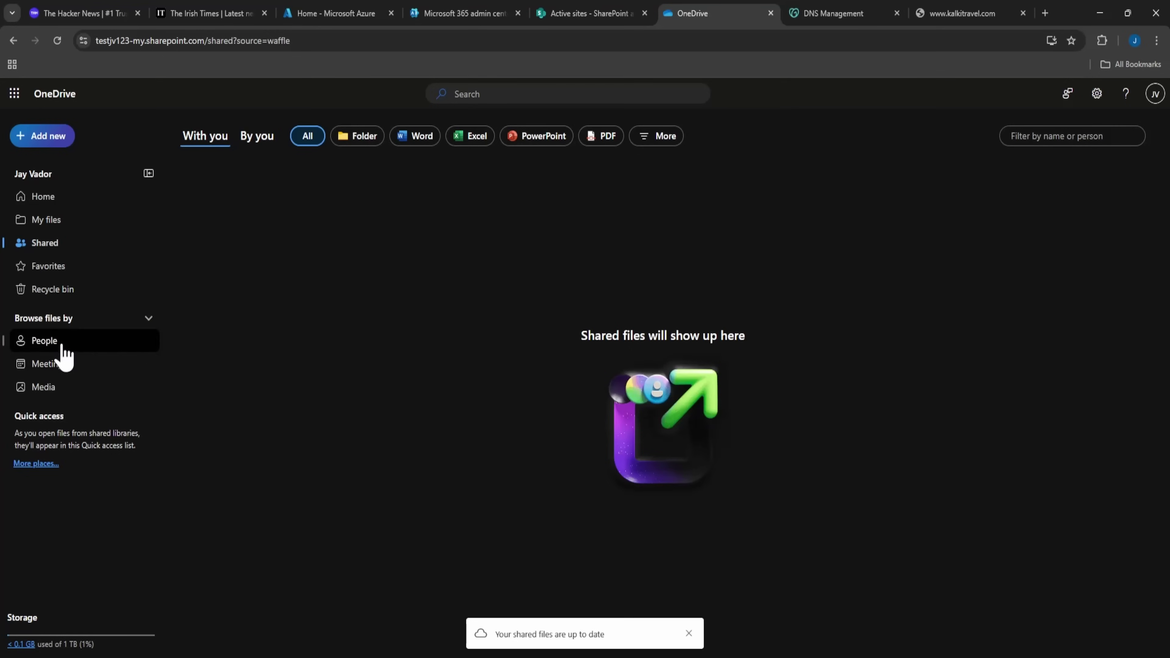
pyautogui.click(64, 352)
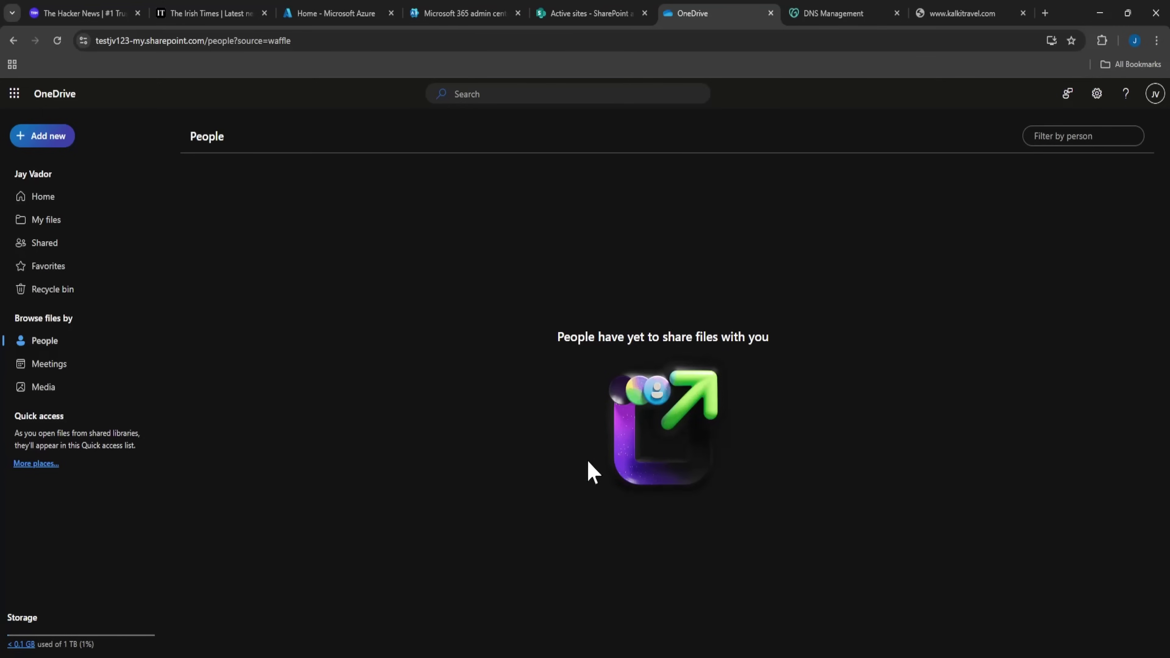
pyautogui.click(49, 201)
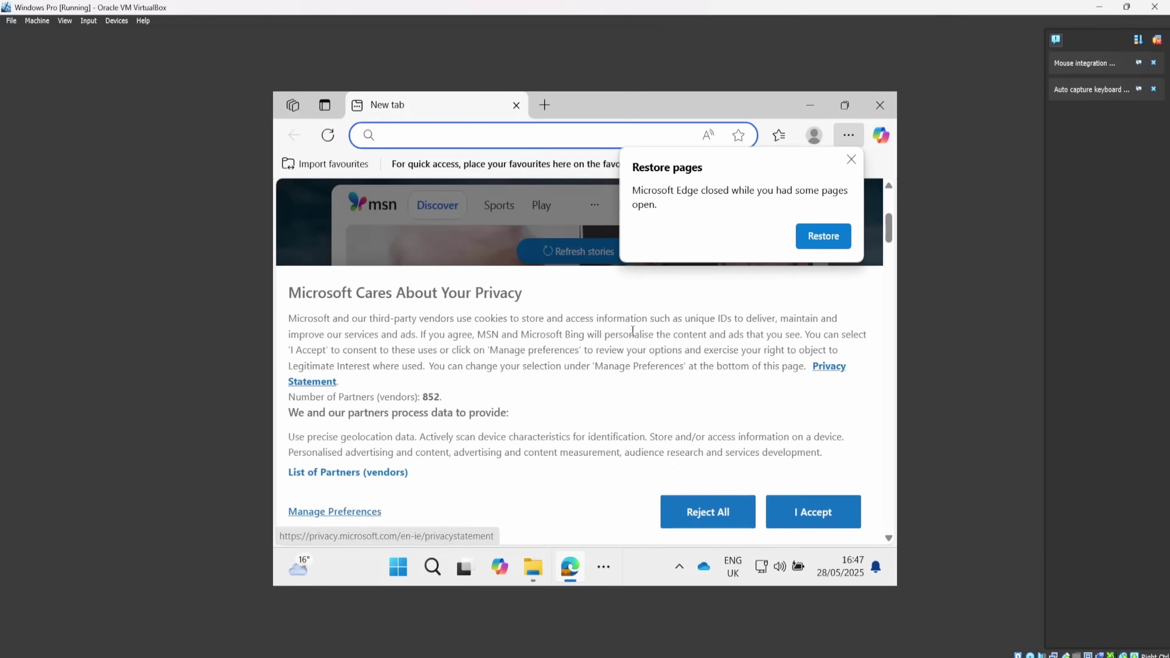
# Dismiss the restore-pages prompt and bring up sharing for the sample file.
pyautogui.click(850, 158)
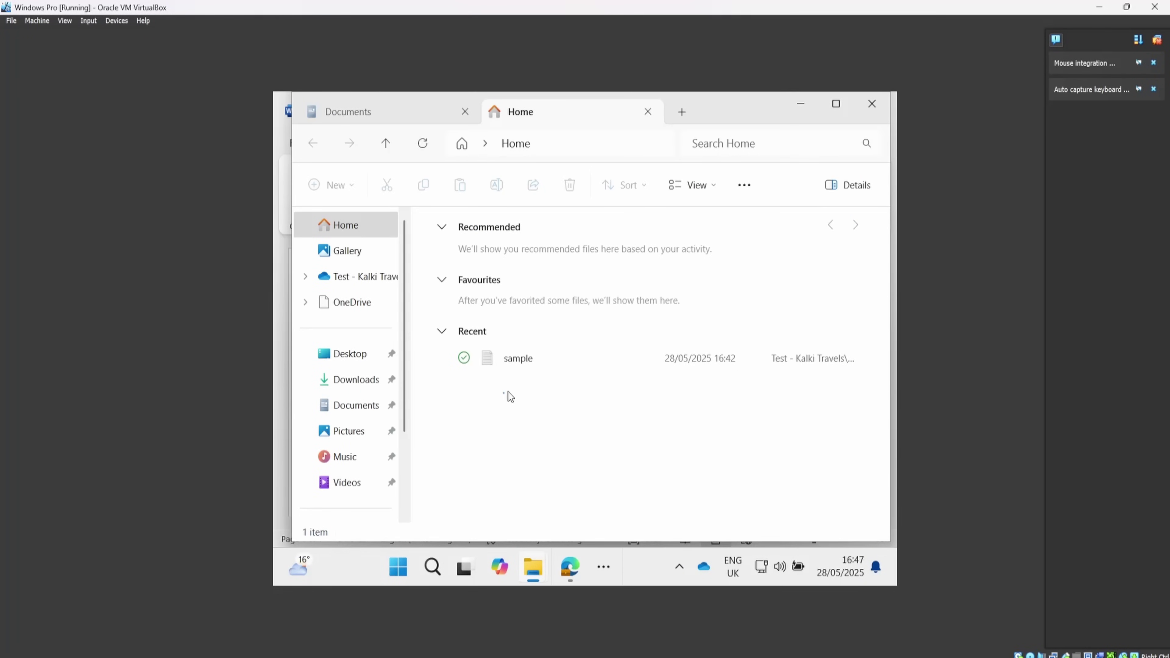
pyautogui.click(525, 349)
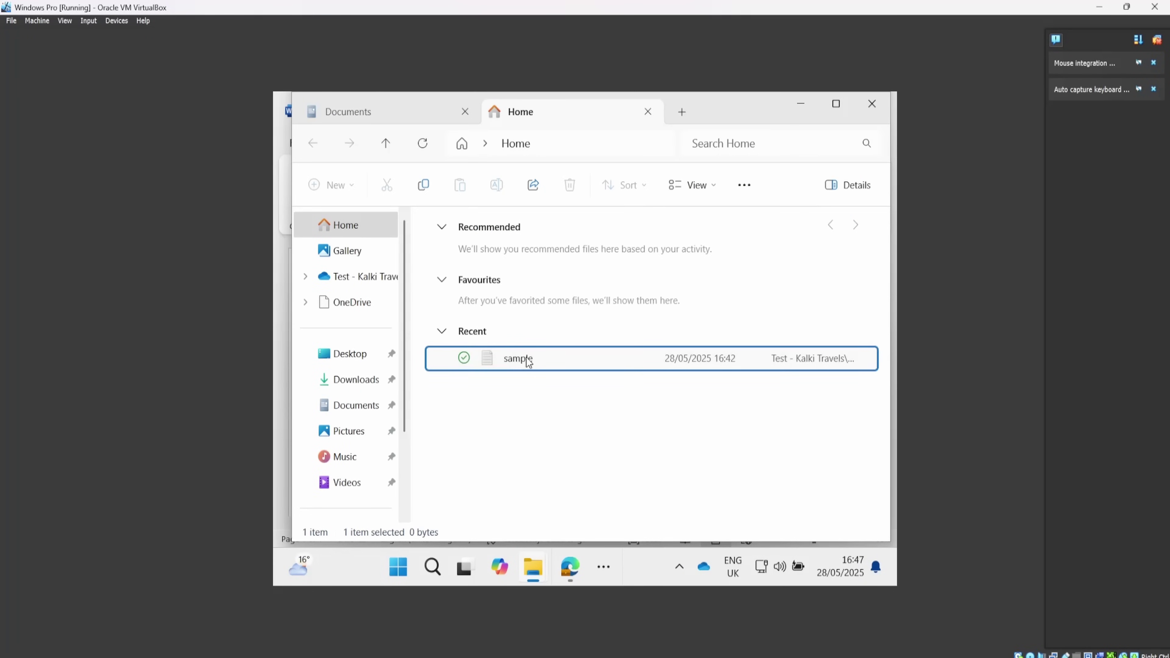
pyautogui.rightClick(528, 361)
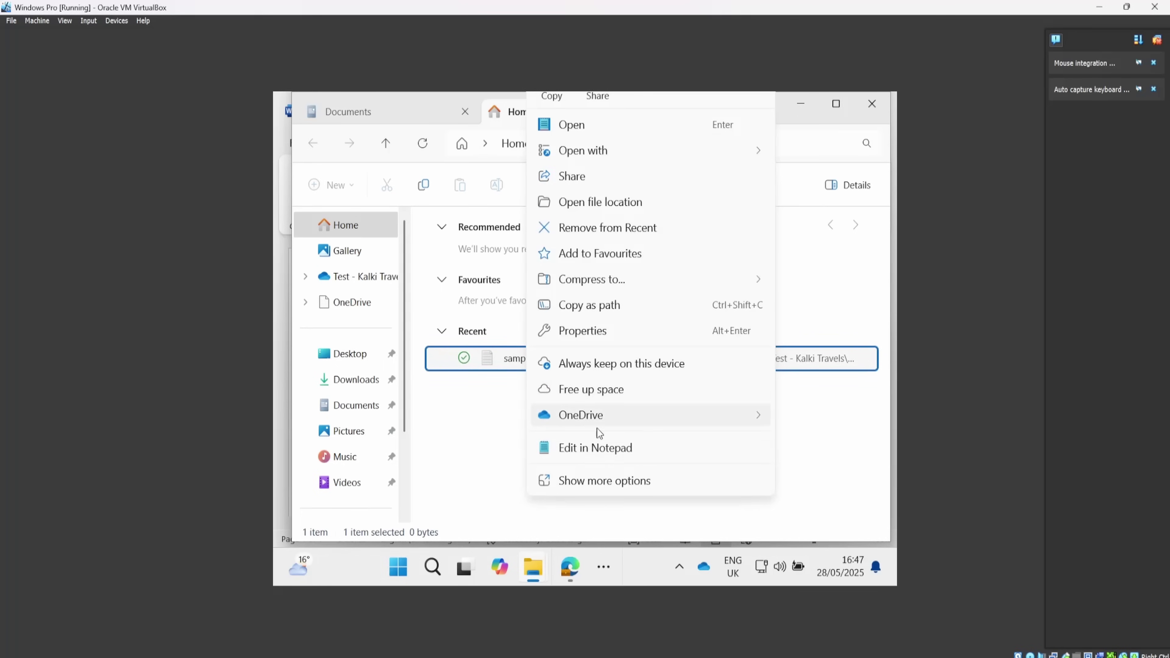
pyautogui.click(599, 175)
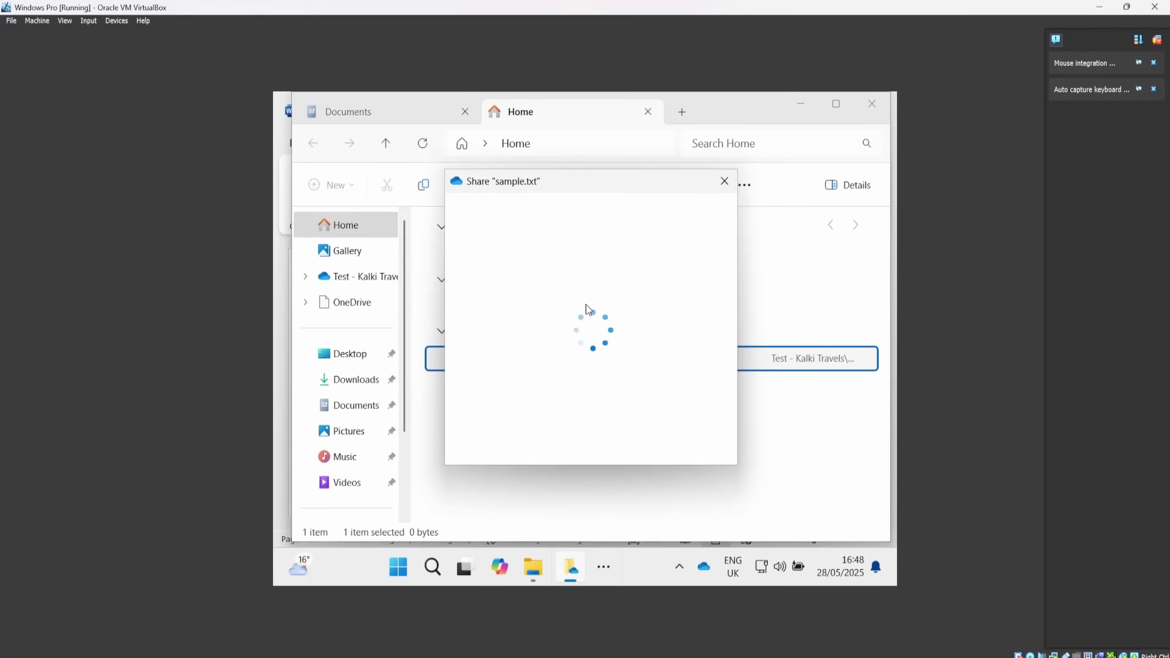
# Add two recipients with view-only access and send the sample.txt share invitation.
pyautogui.click(560, 258)
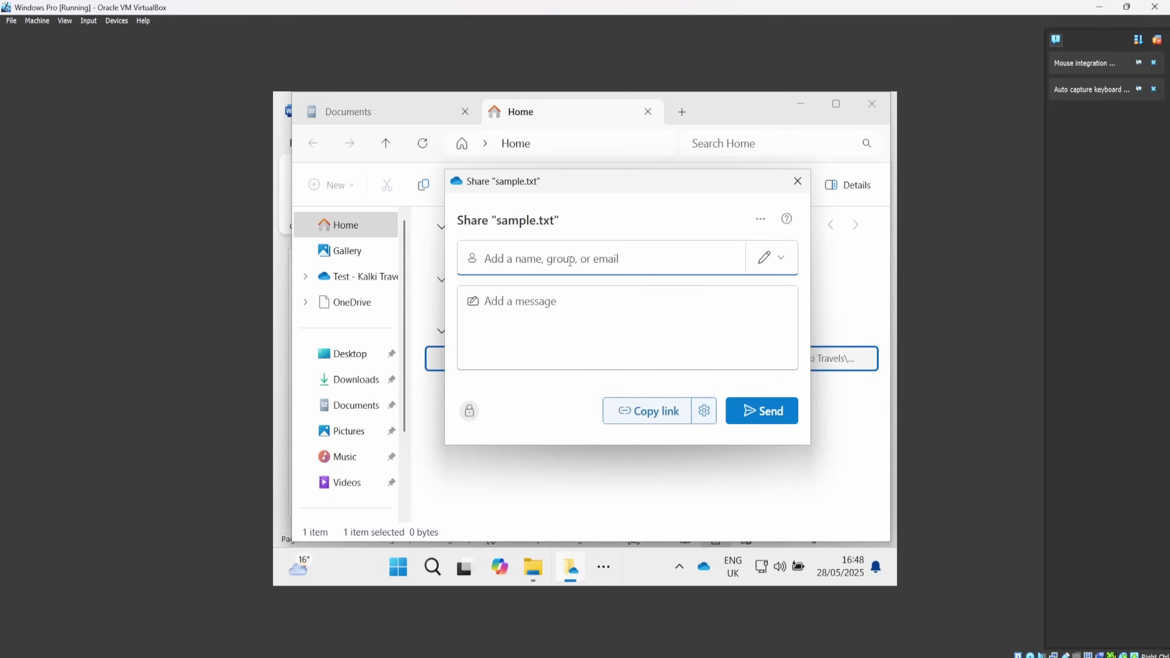
pyautogui.write('jay')
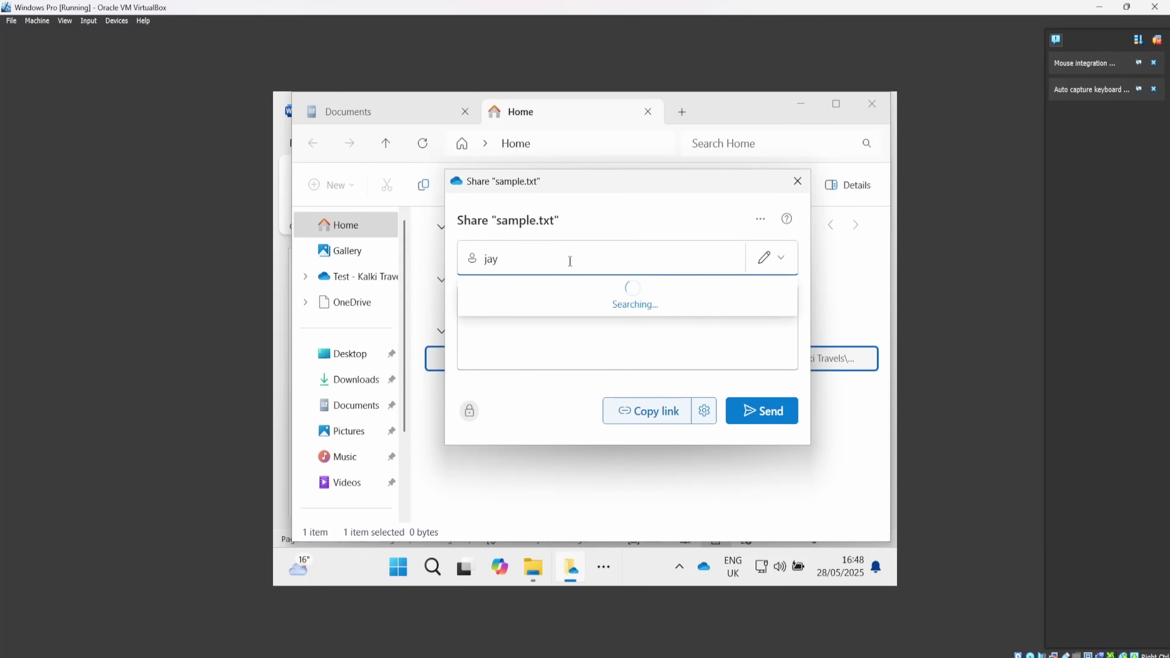
pyautogui.scroll(-1, 615, 350)
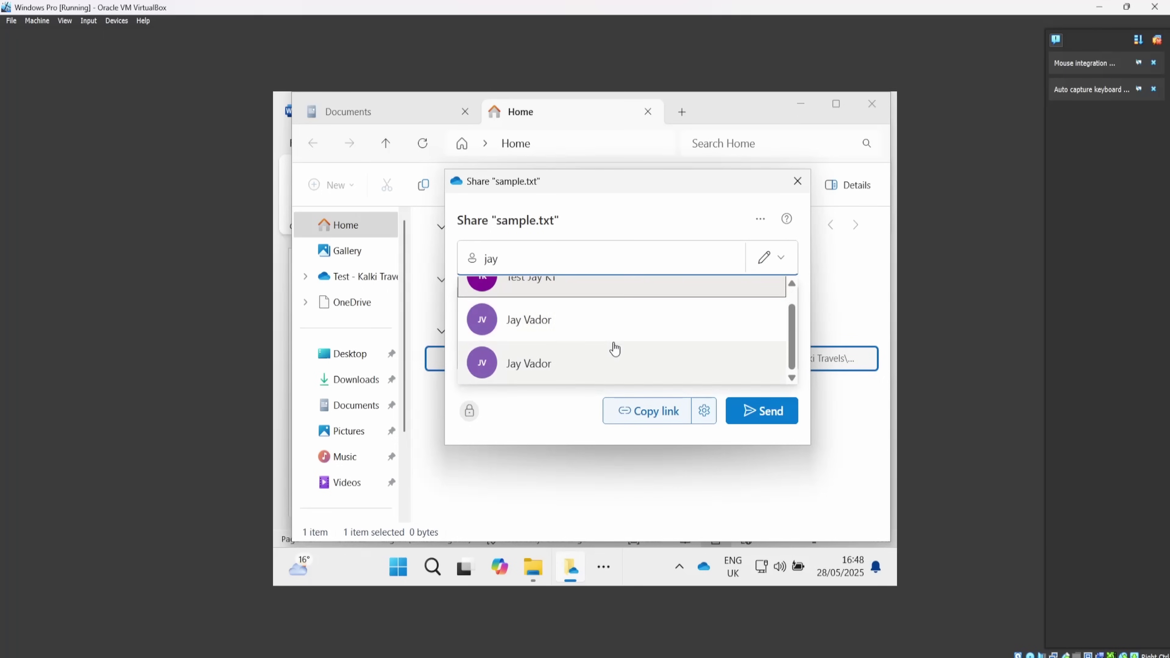
pyautogui.click(599, 338)
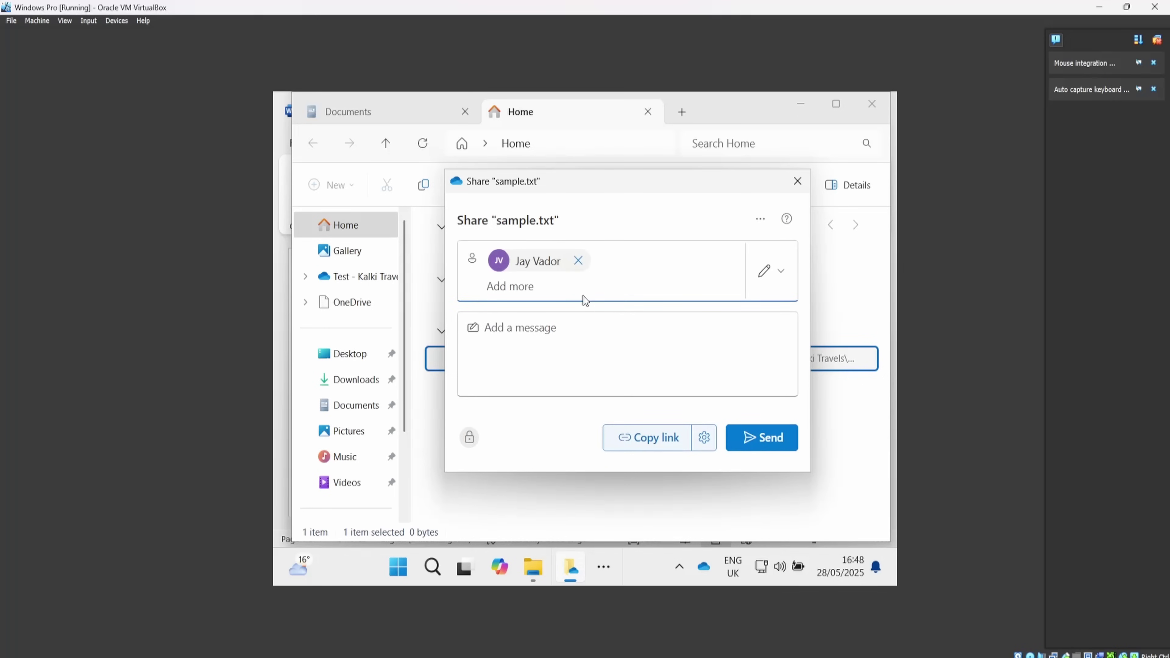
pyautogui.write('jay')
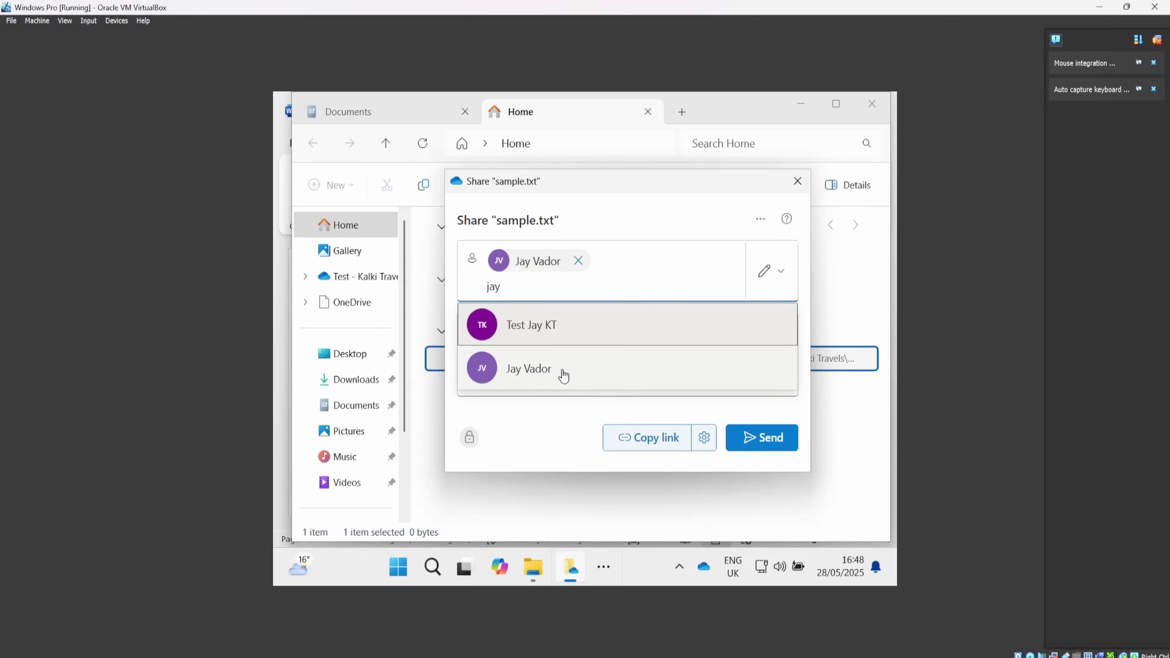
pyautogui.click(563, 374)
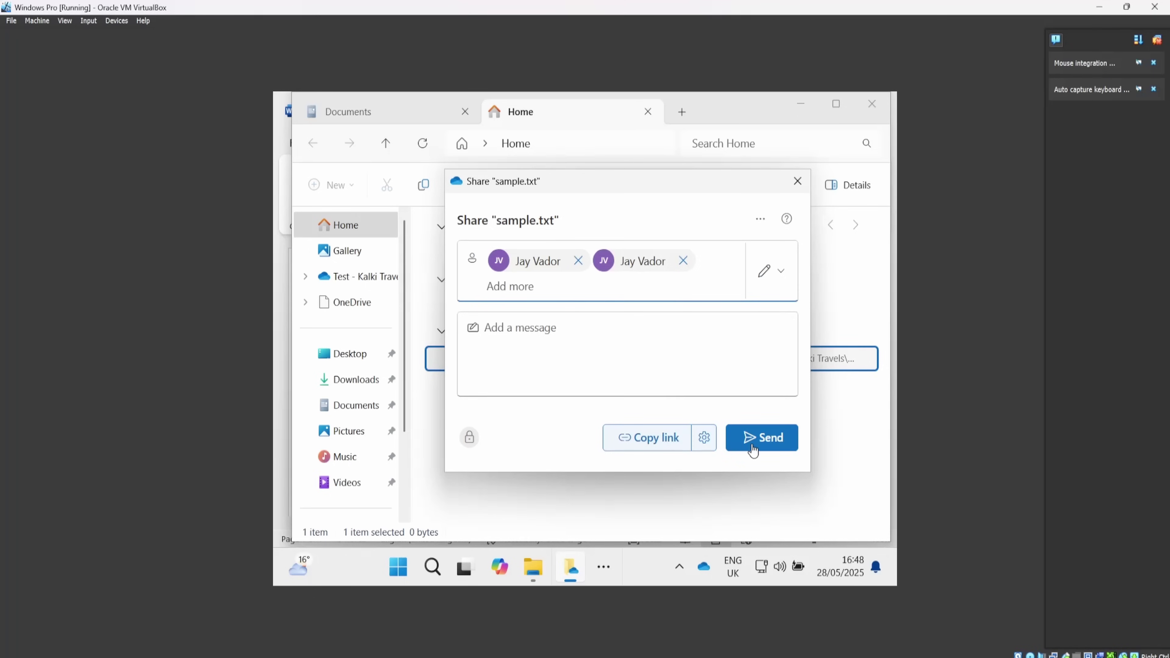
pyautogui.click(779, 277)
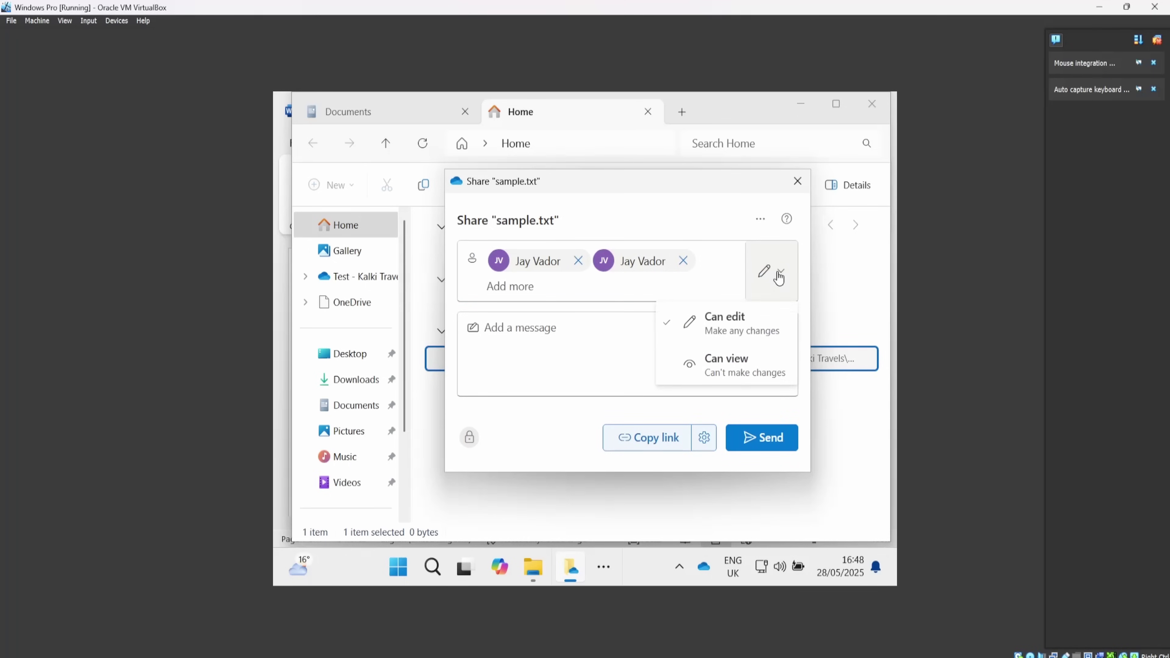
pyautogui.click(746, 365)
pyautogui.click(759, 451)
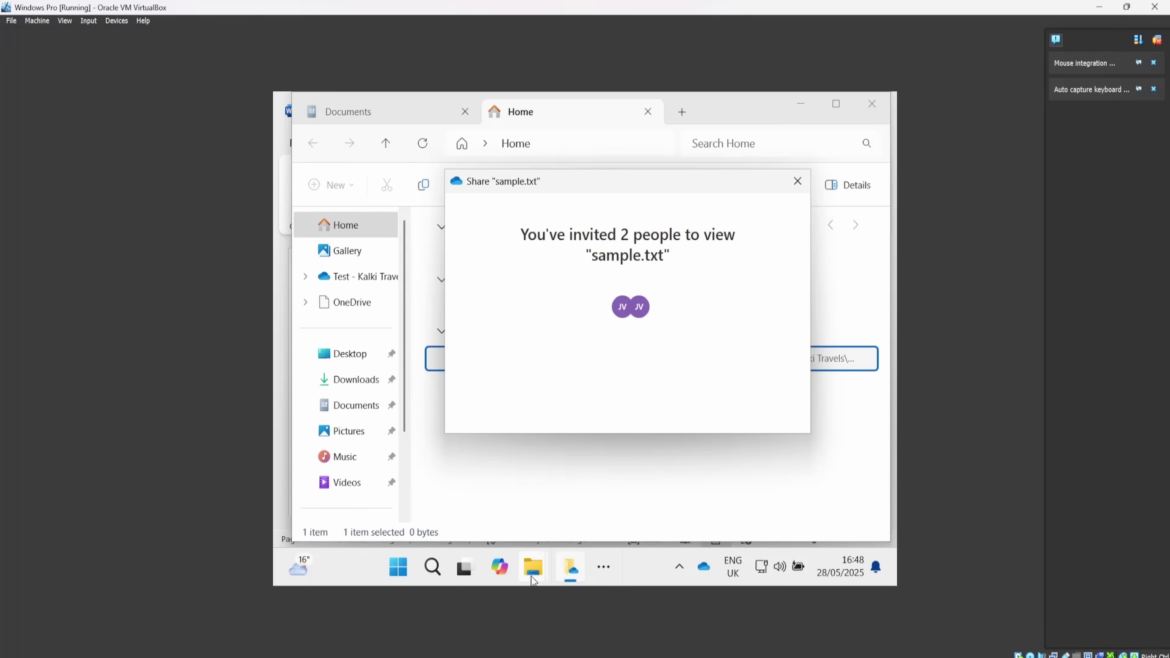
# Reload OneDrive in the browser and check the My files, Shared and People views.
pyautogui.moveTo(532, 583)
pyautogui.moveTo(609, 617)
pyautogui.click(530, 622)
pyautogui.click(62, 44)
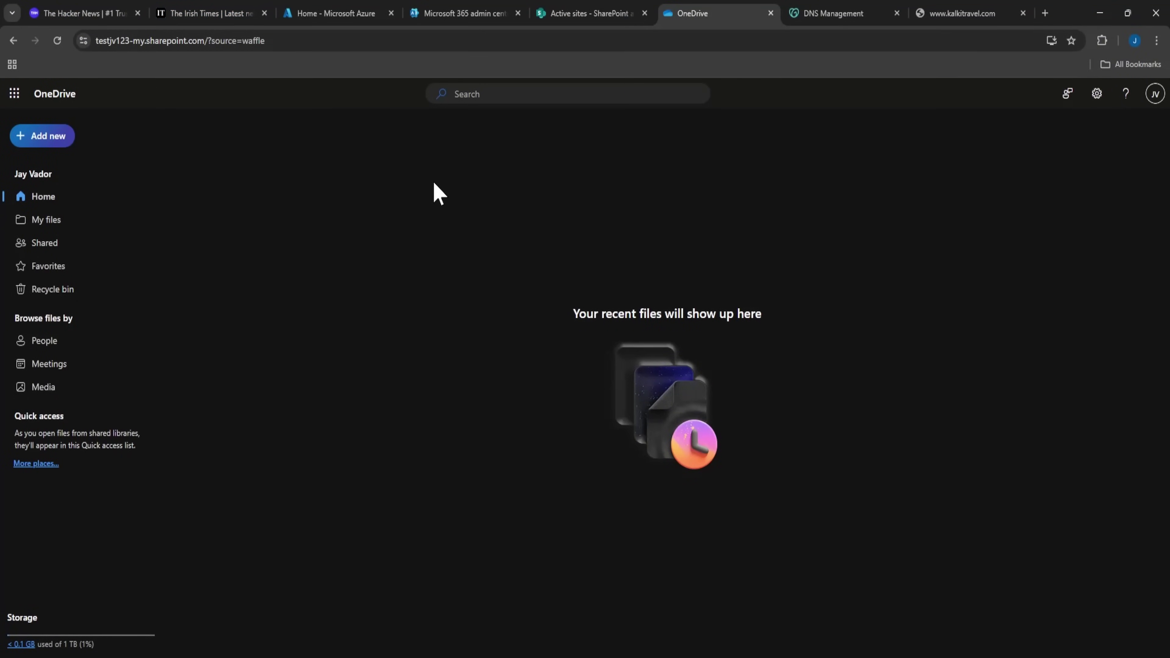
pyautogui.click(47, 221)
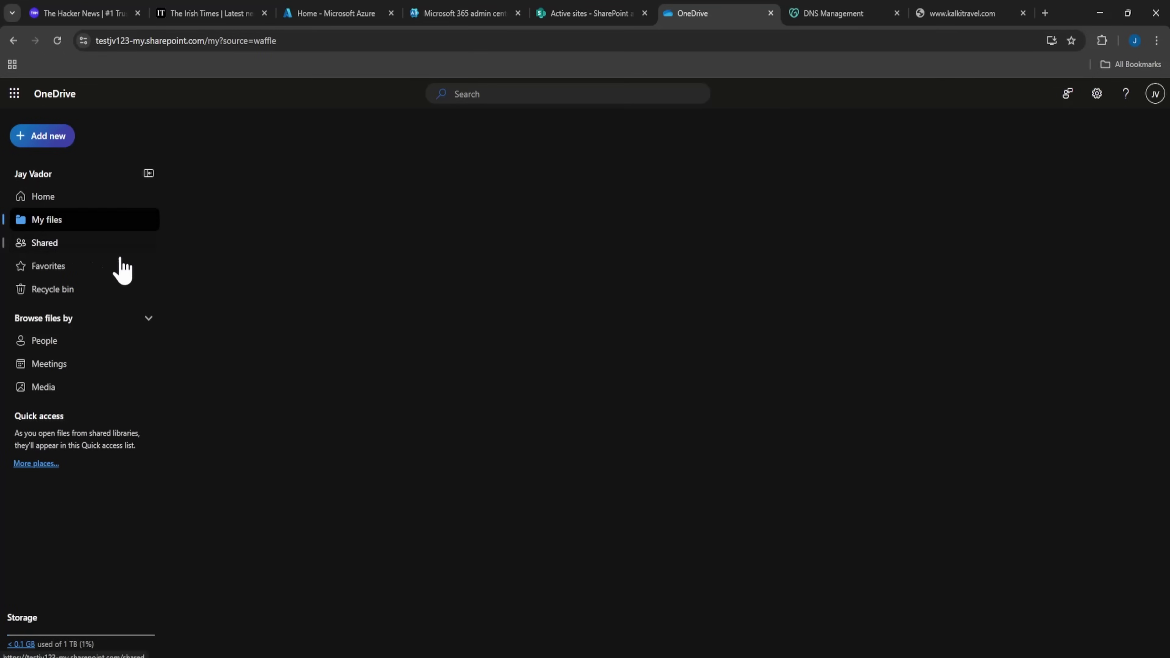
pyautogui.click(22, 243)
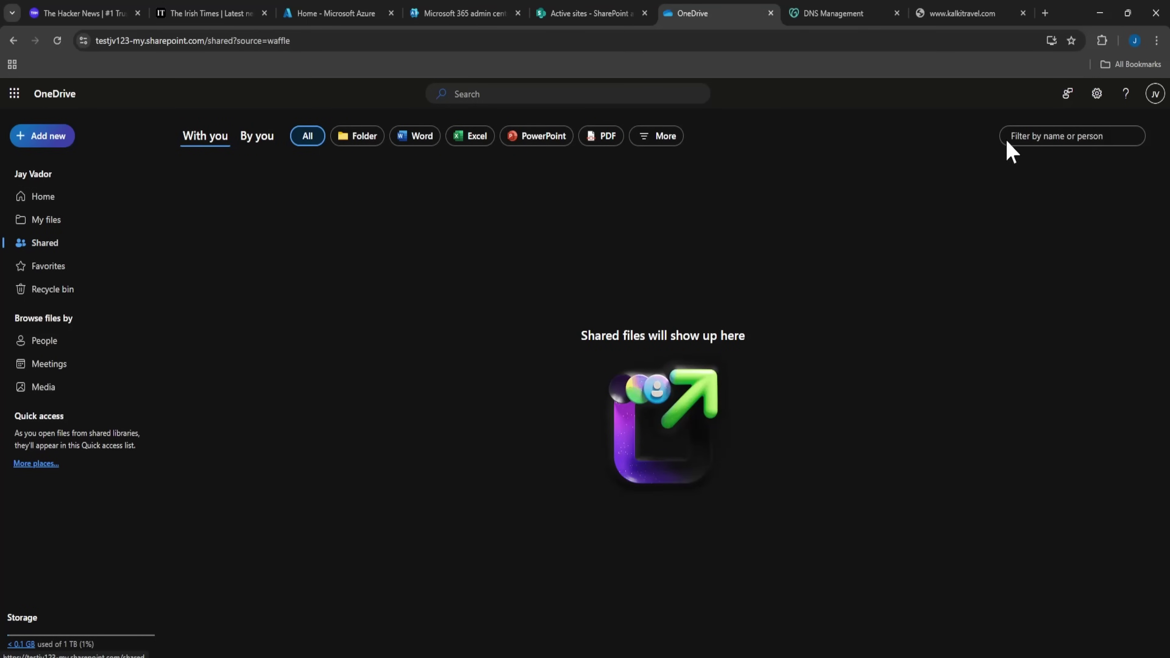
pyautogui.click(75, 345)
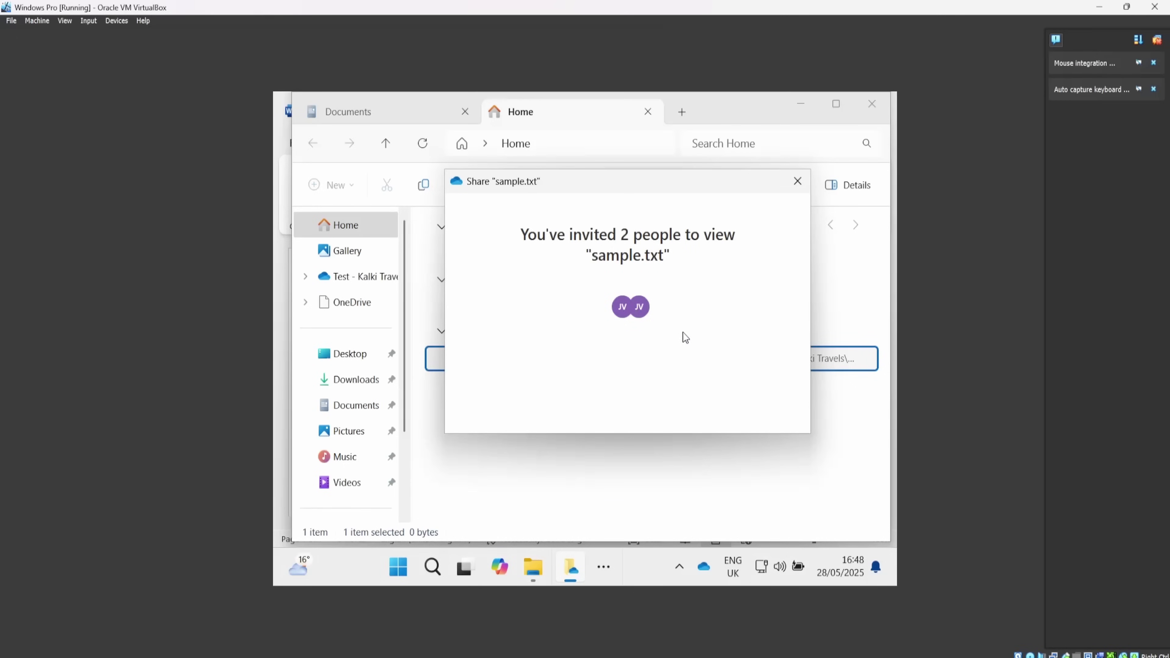
# Bring File Explorer forward and confirm in the OneDrive tray panel that files are synced.
pyautogui.click(641, 513)
pyautogui.click(703, 568)
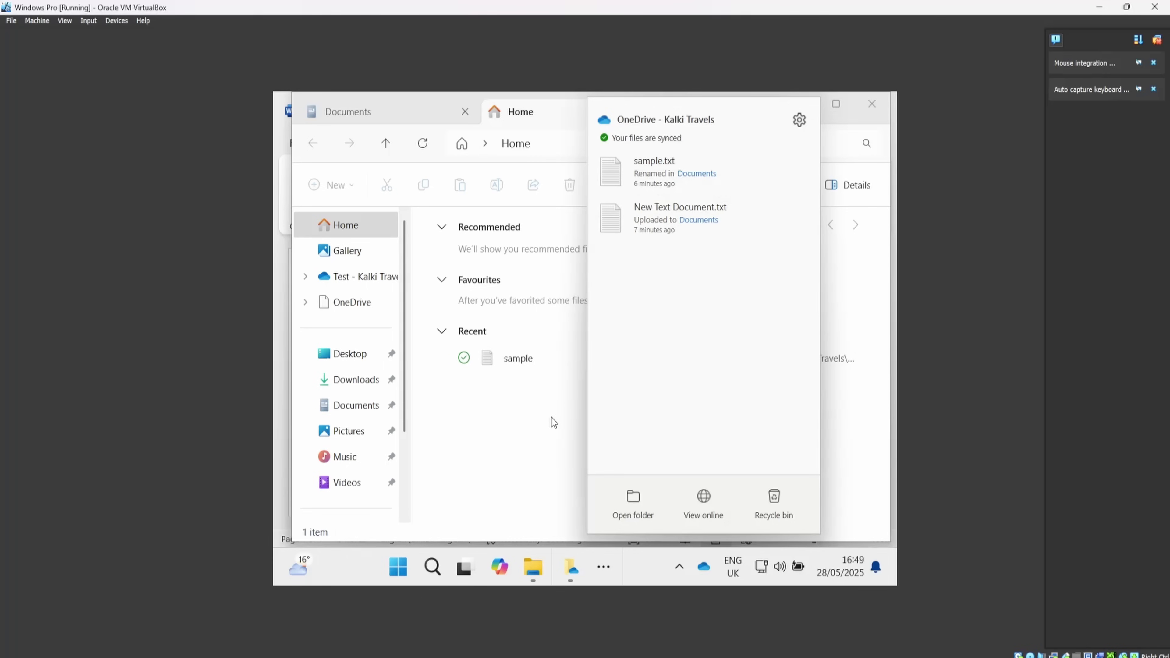
pyautogui.click(541, 456)
pyautogui.moveTo(570, 572)
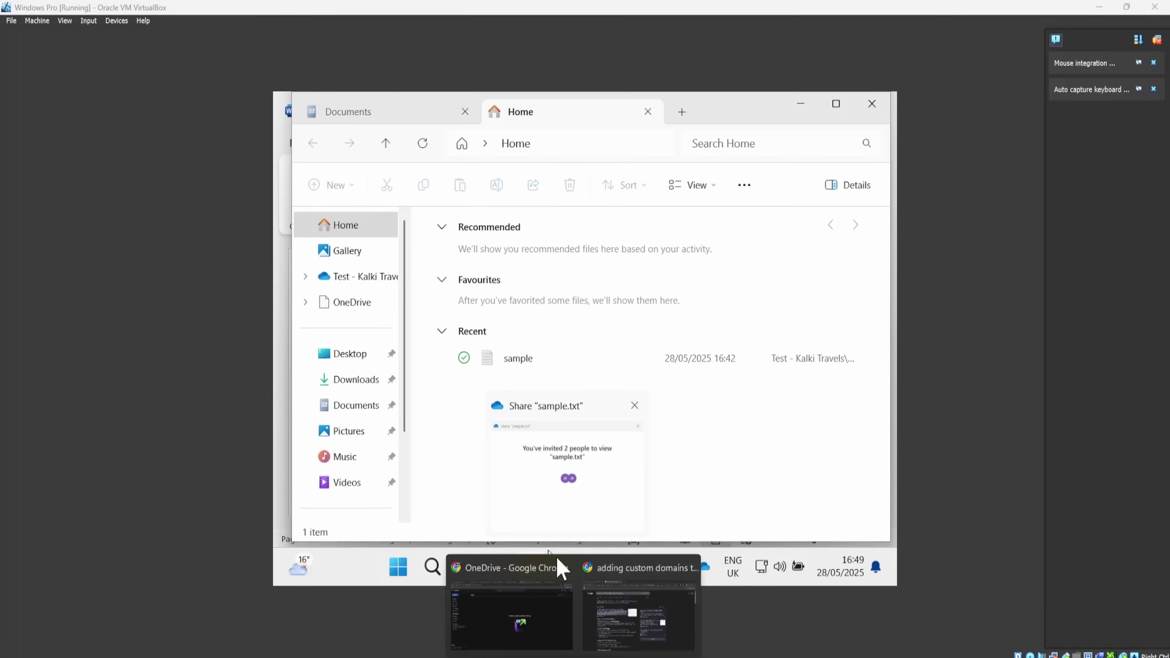
pyautogui.click(523, 614)
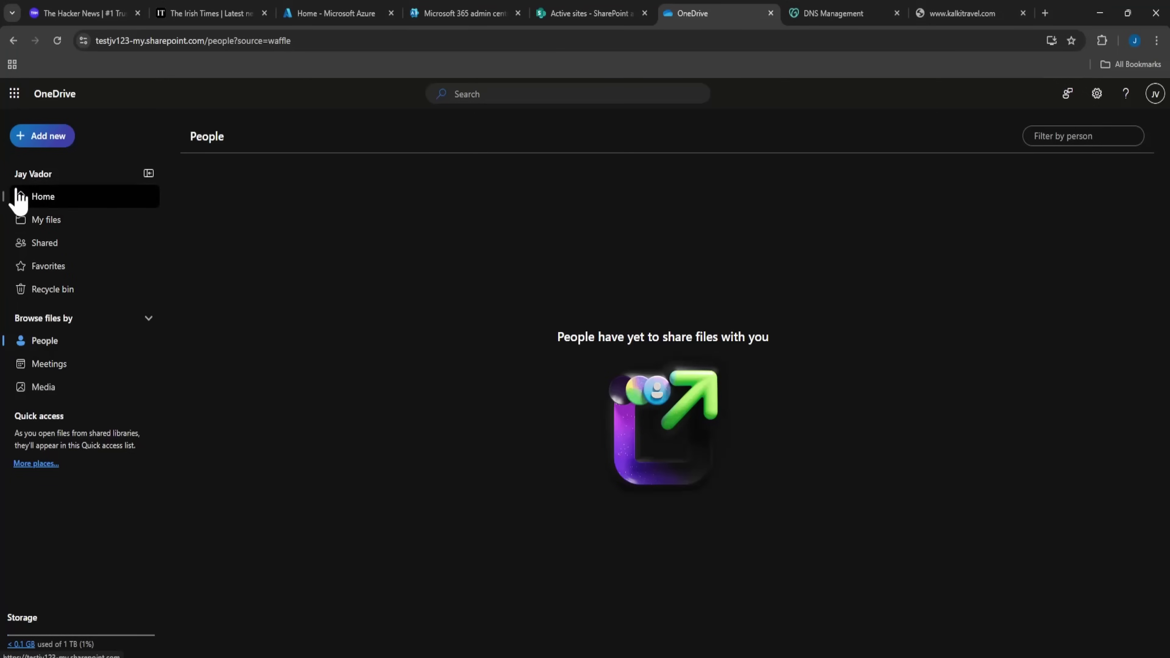
# Find sample.txt under Shared with you and view it in the read-only viewer, typing 'test'.
pyautogui.click(20, 199)
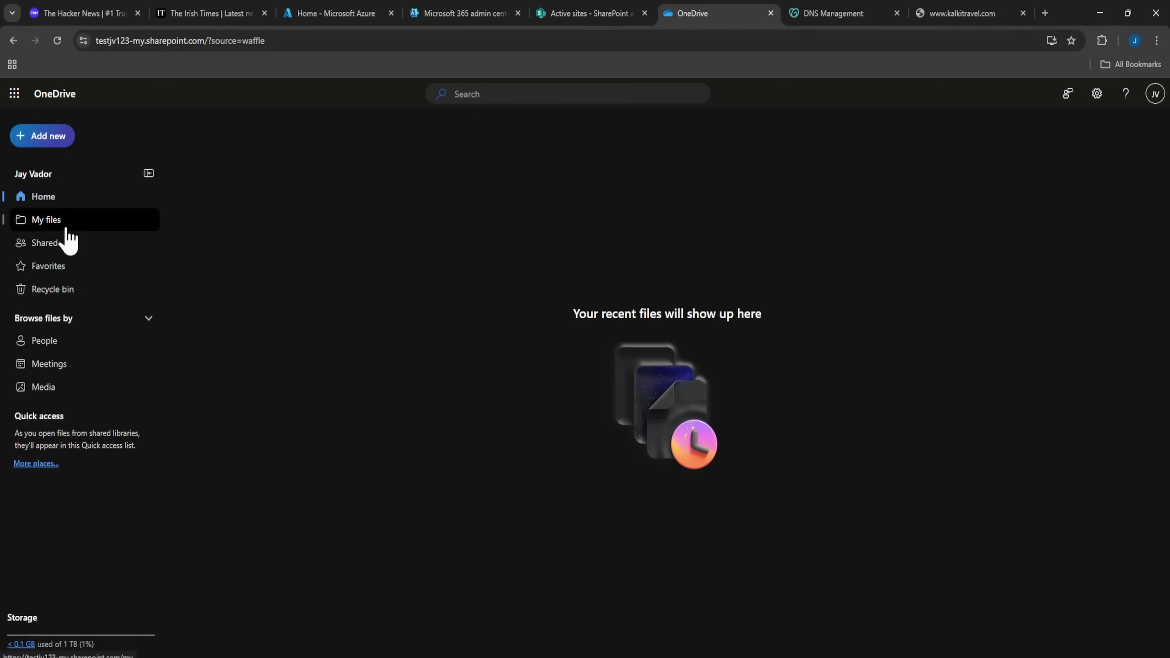
pyautogui.click(60, 243)
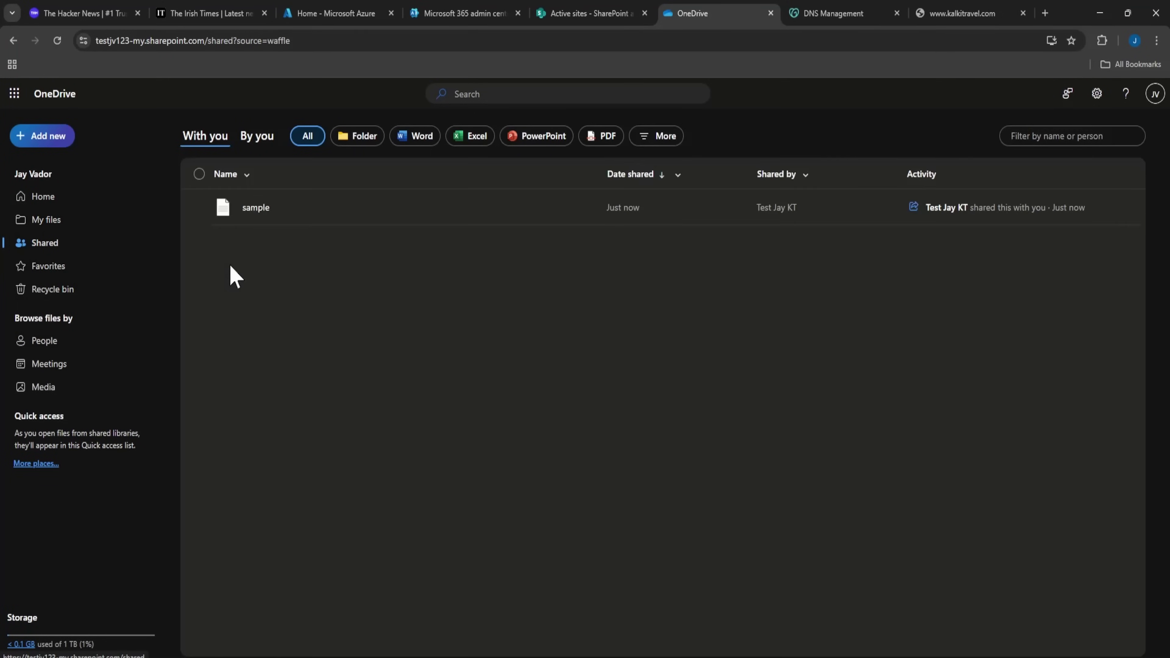
pyautogui.click(323, 208)
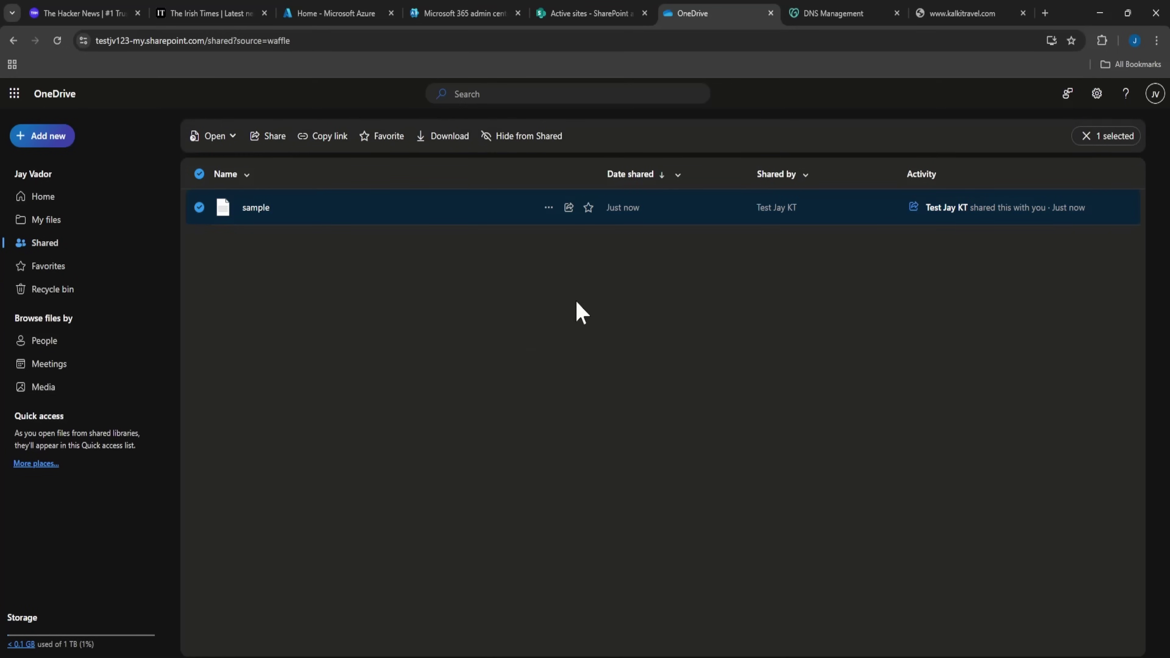
pyautogui.click(807, 256)
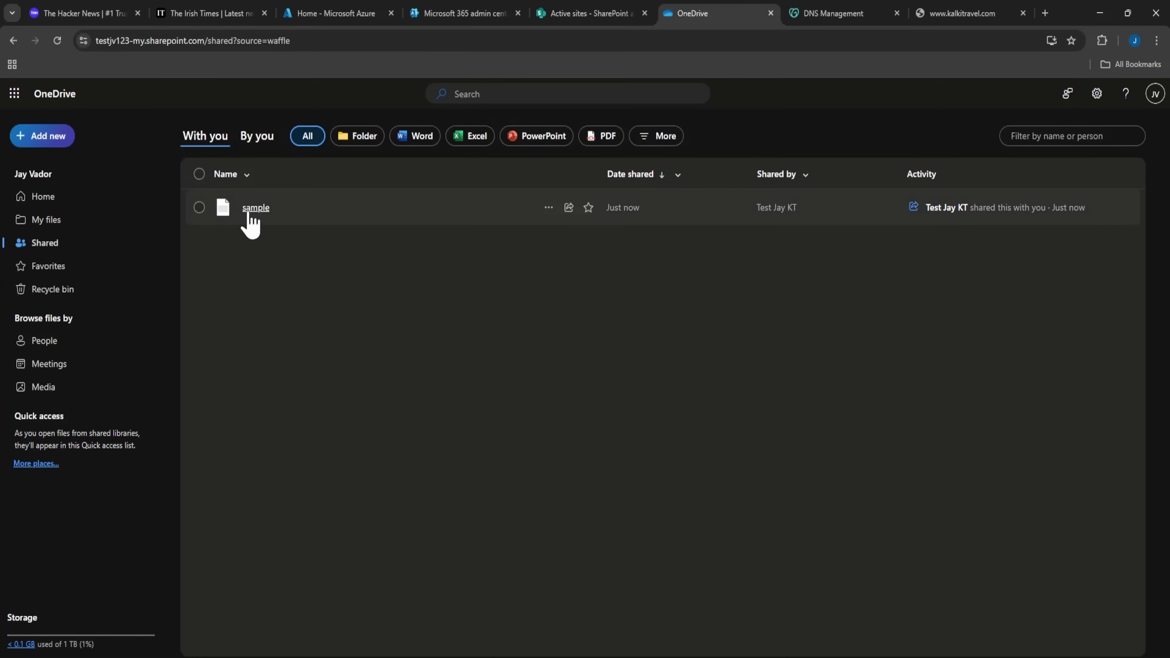
pyautogui.click(262, 209)
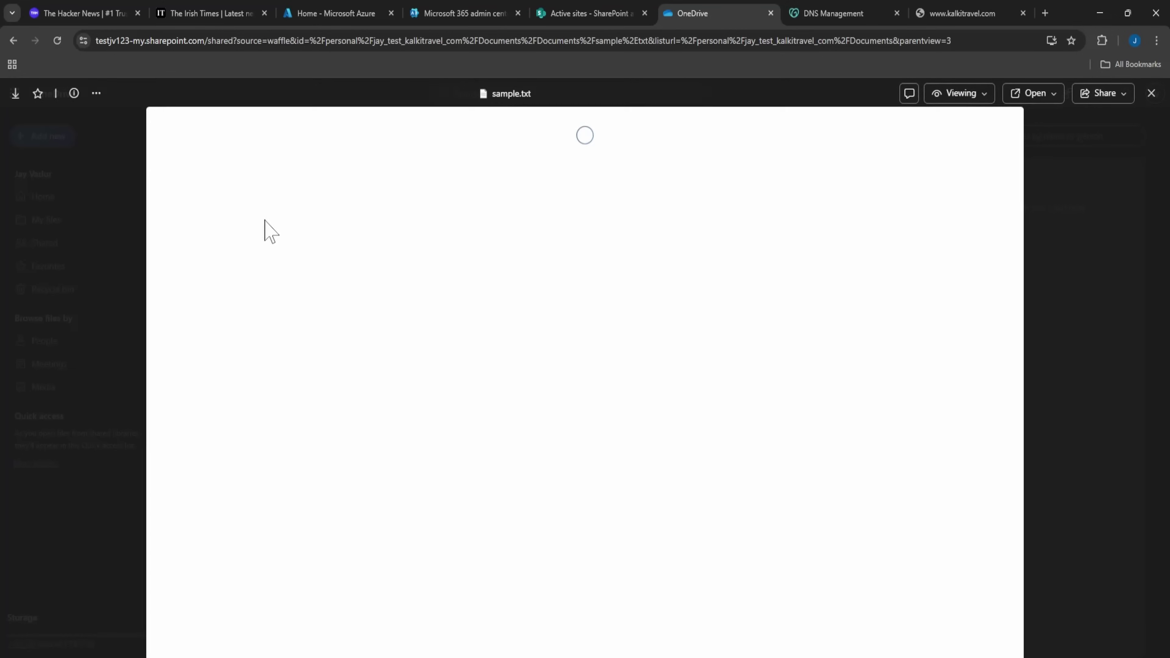
pyautogui.write('testjv123.sharepoint.com/_layouts/15/sharepoint.aspx')
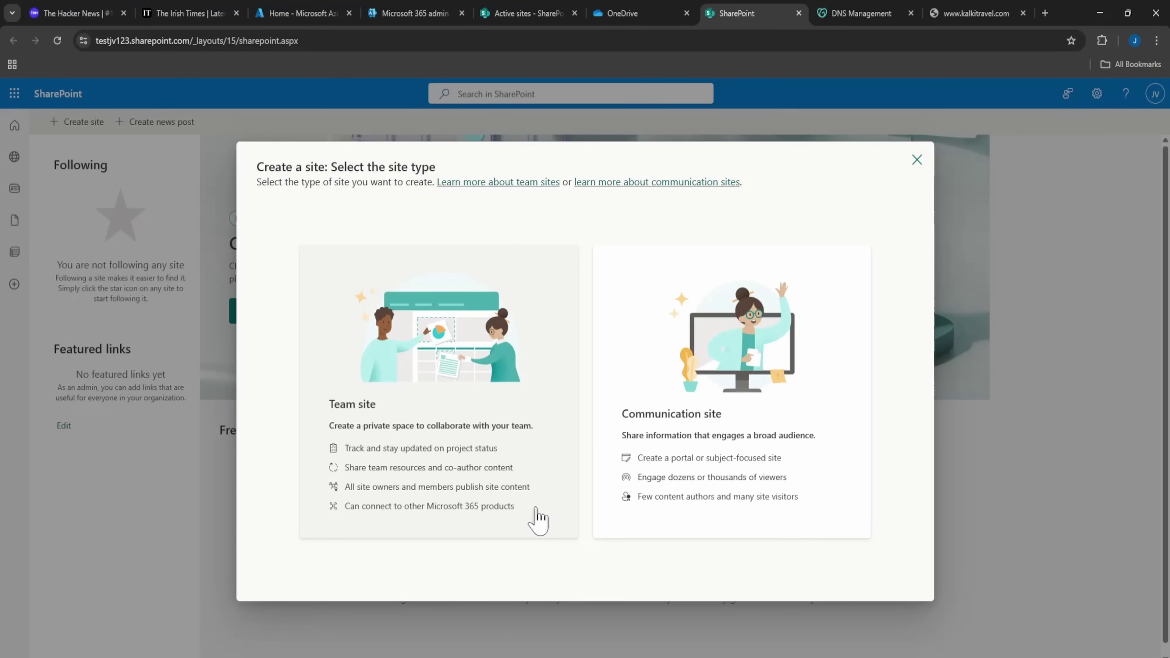
# Choose Team site and browse both the Microsoft and organization template lists.
pyautogui.click(538, 520)
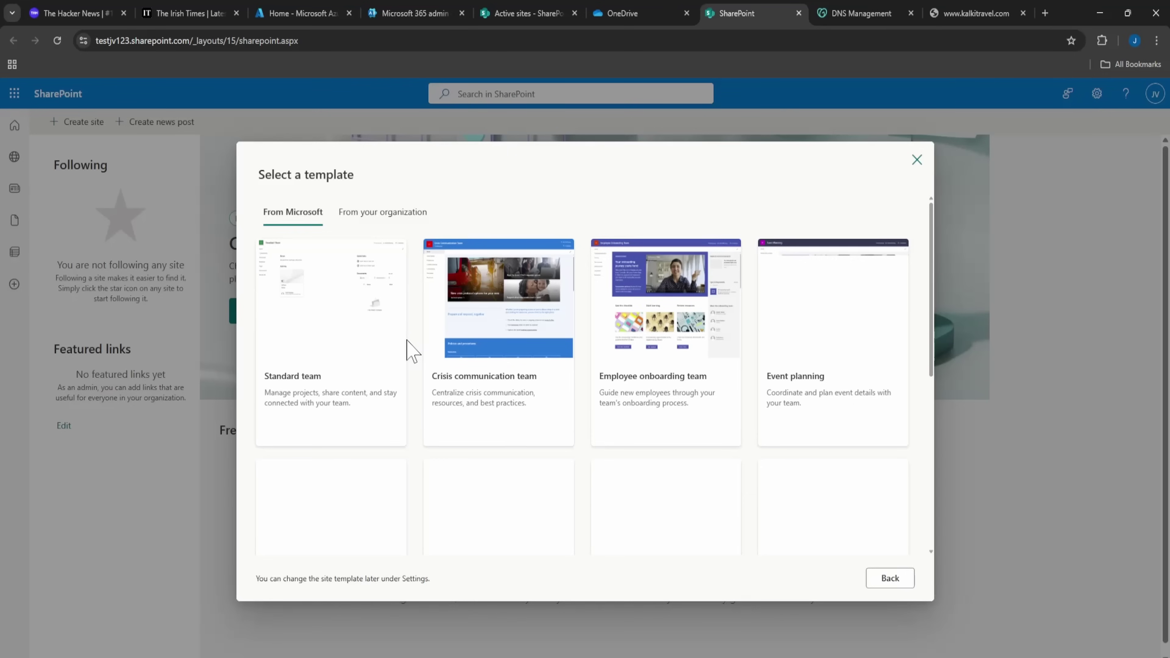
pyautogui.scroll(-2, 411, 353)
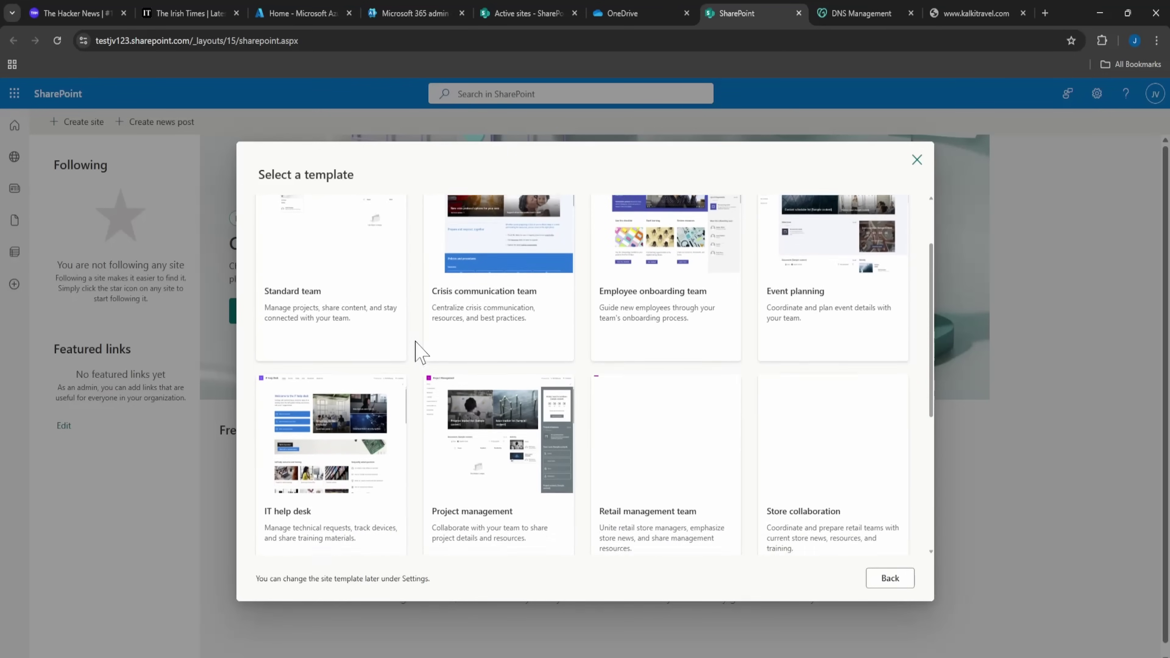
pyautogui.scroll(-1, 414, 415)
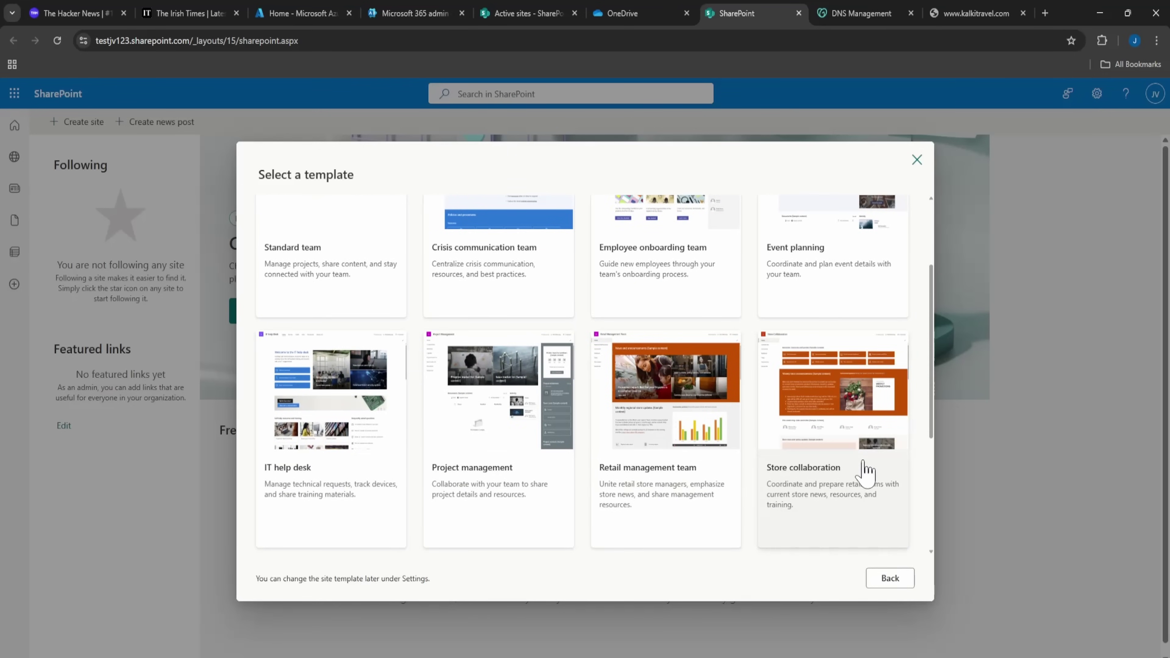
pyautogui.scroll(2, 383, 475)
pyautogui.scroll(1, 399, 477)
pyautogui.click(385, 217)
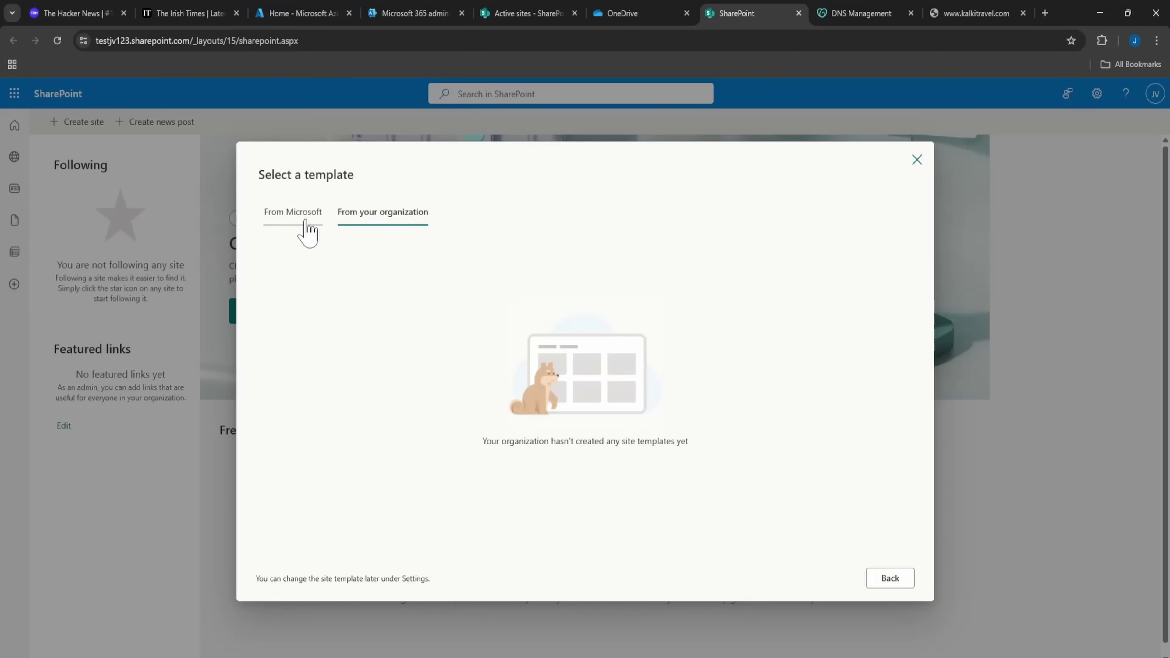
pyautogui.click(304, 229)
# Preview the Event planning template, then switch to the Standard team template preview.
pyautogui.scroll(-3, 369, 415)
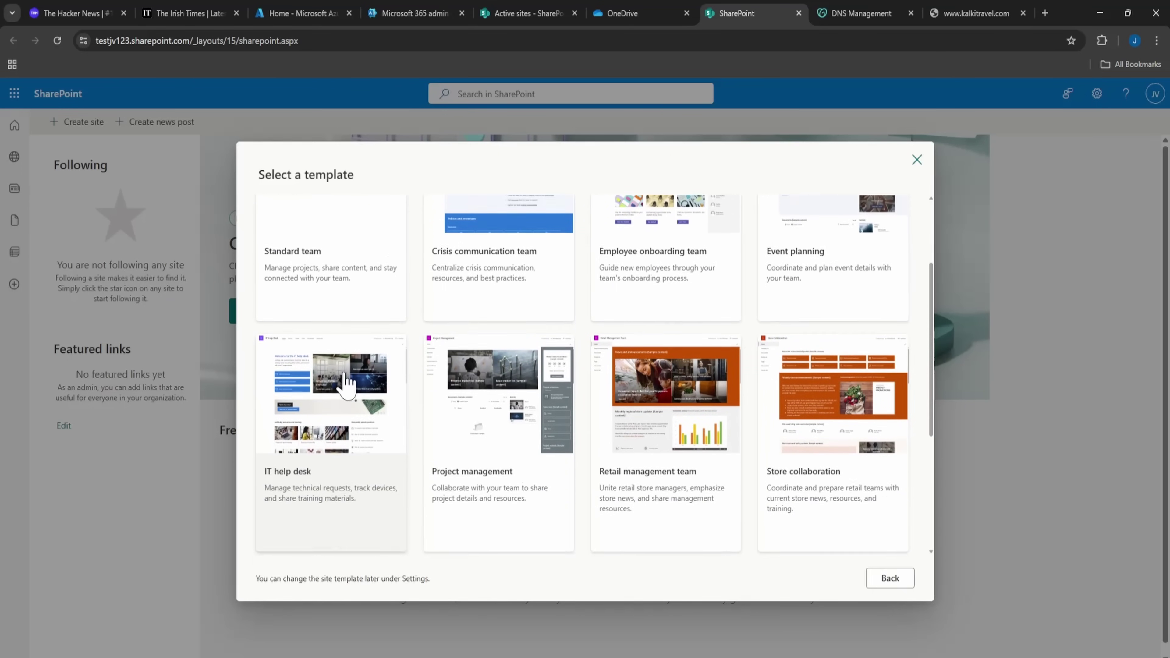
pyautogui.scroll(3, 350, 351)
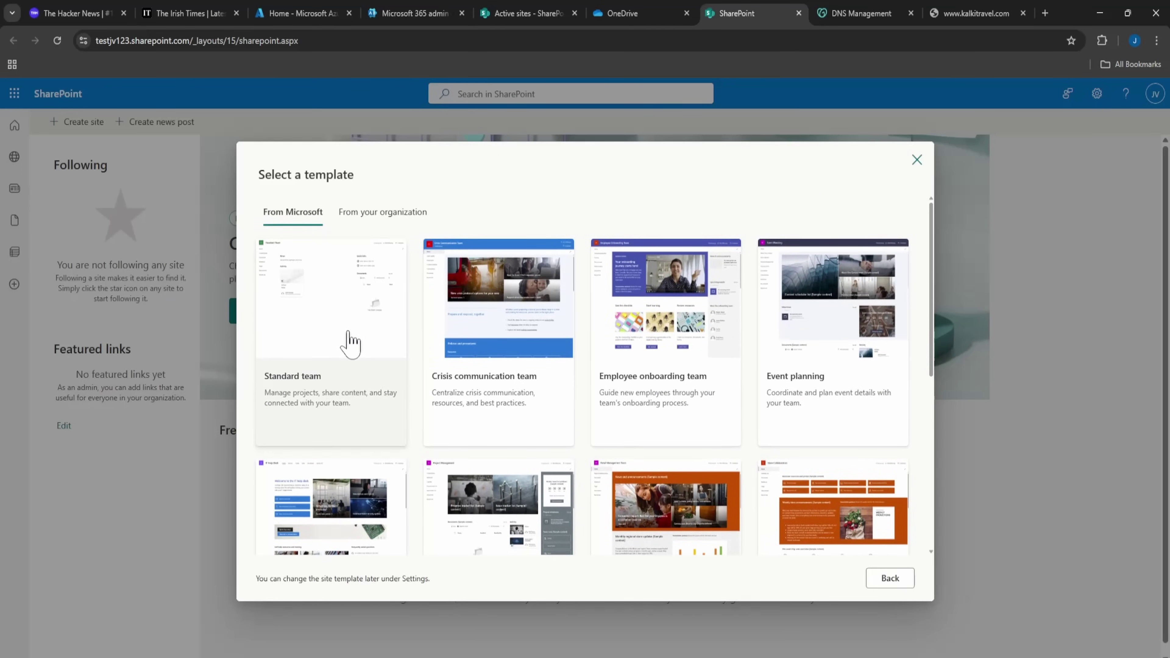
pyautogui.scroll(-4, 756, 463)
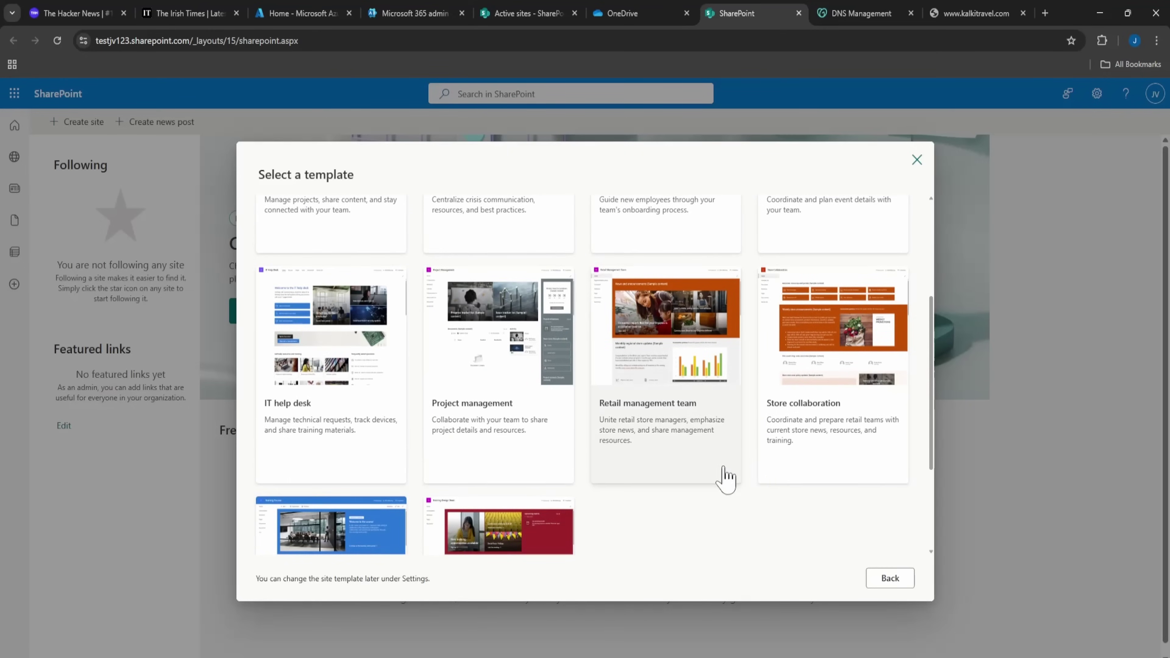
pyautogui.scroll(-3, 691, 474)
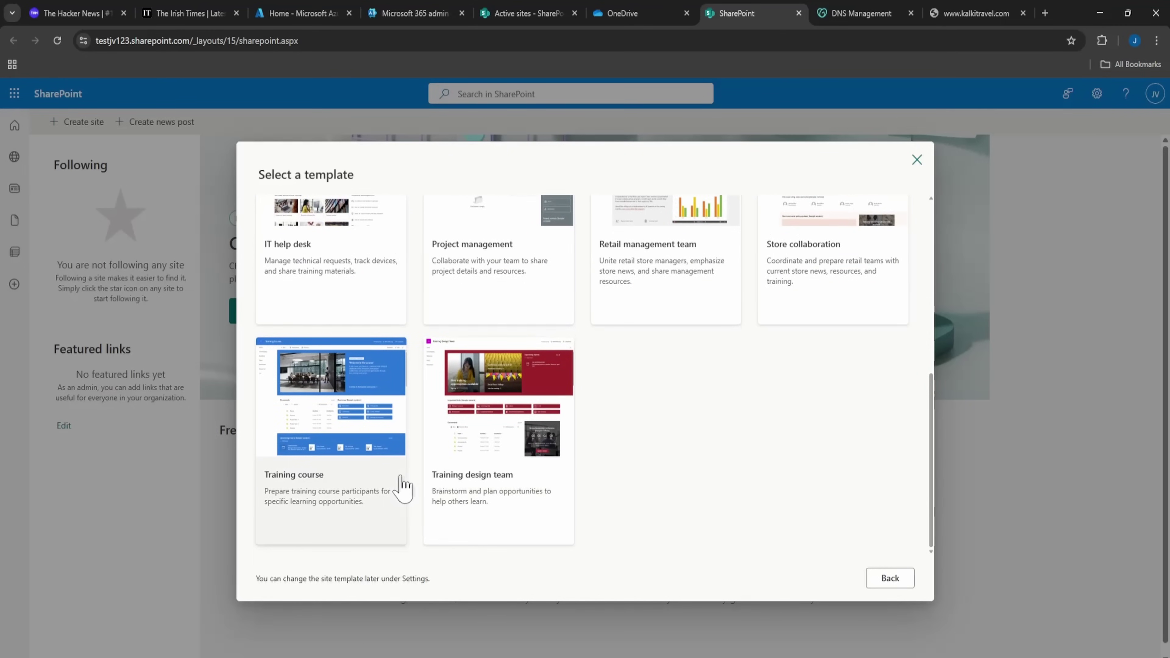
pyautogui.scroll(3, 784, 443)
pyautogui.scroll(4, 834, 415)
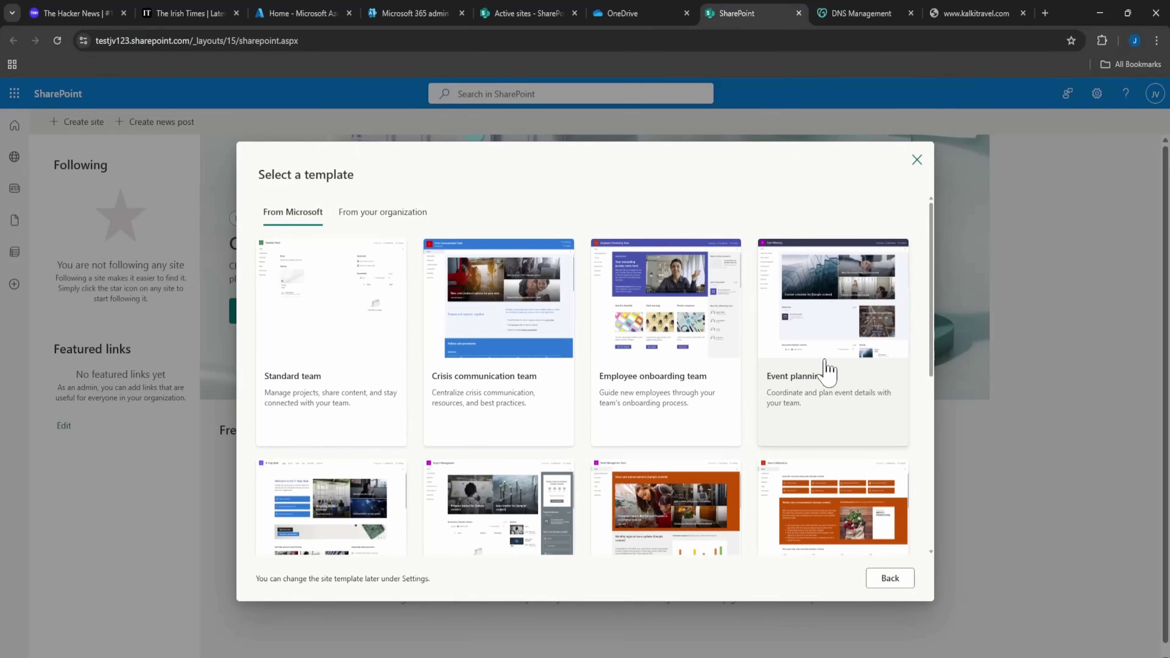
pyautogui.click(826, 368)
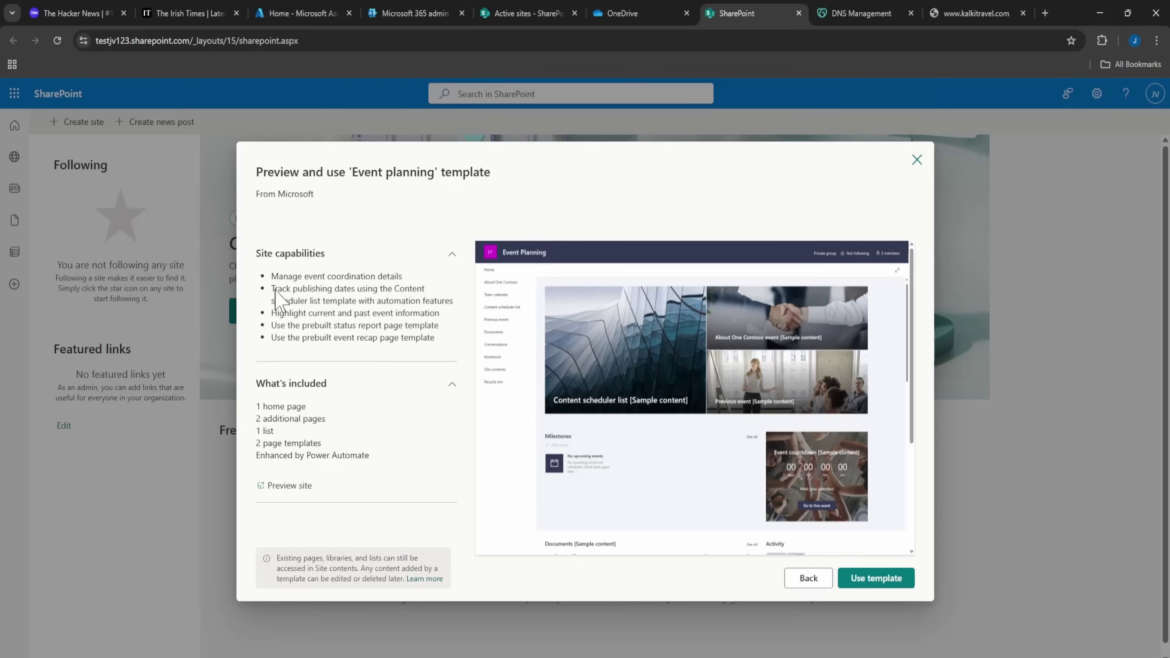
pyautogui.click(808, 582)
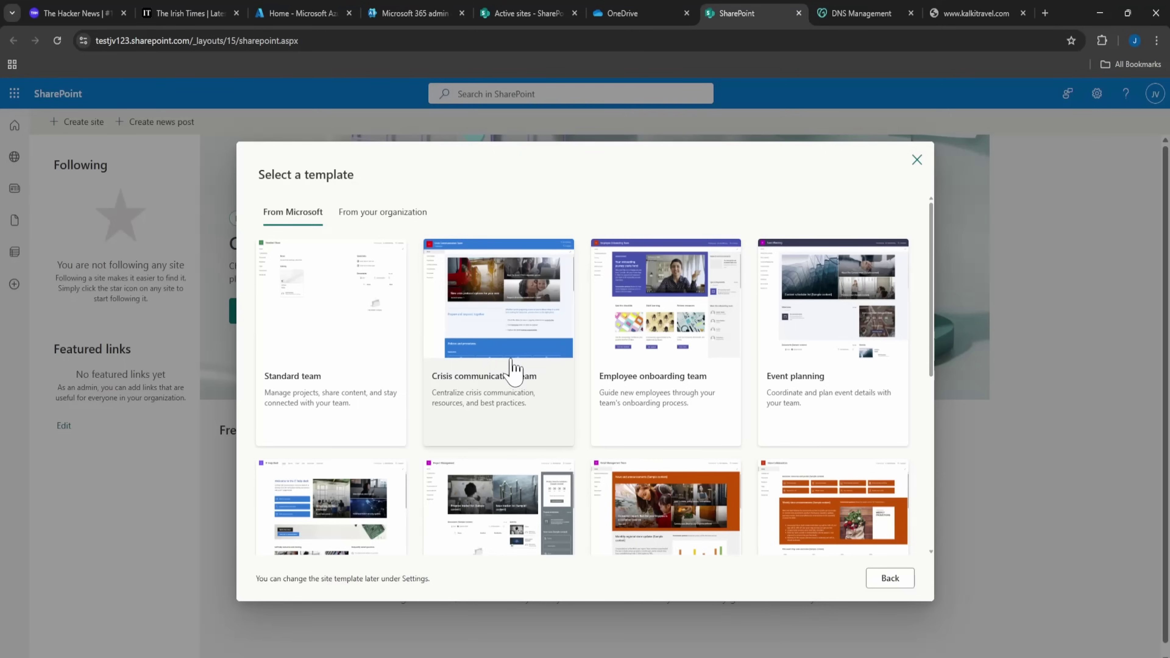
pyautogui.click(375, 385)
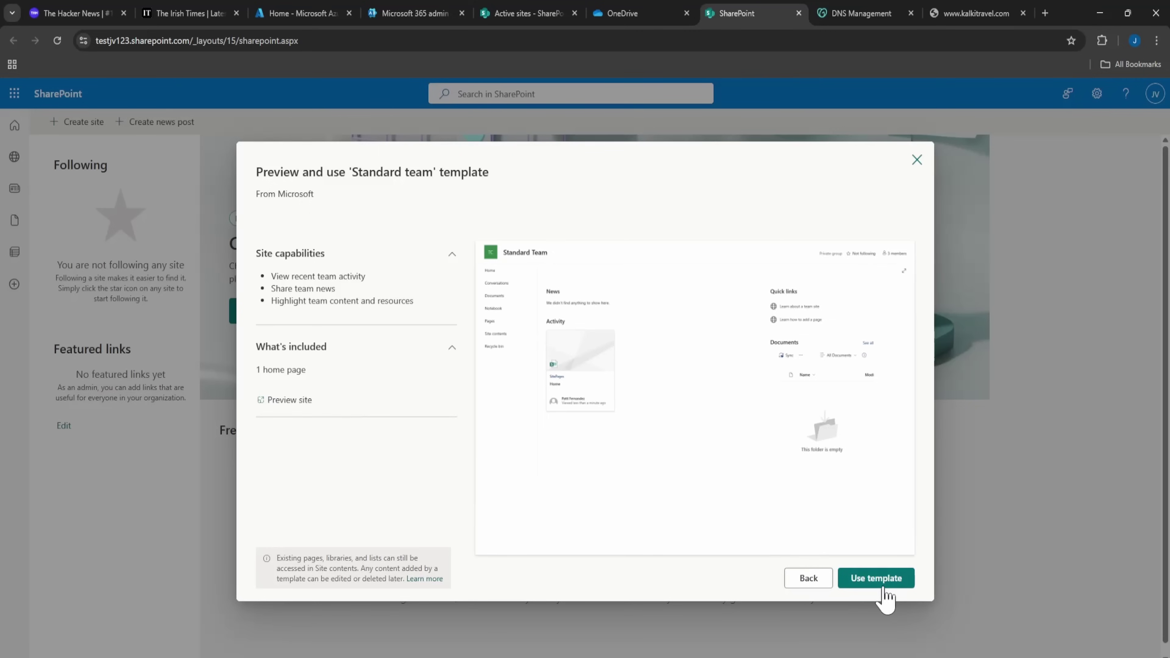
# Start a site from the Standard team template and name it 'SampleSite'.
pyautogui.click(877, 579)
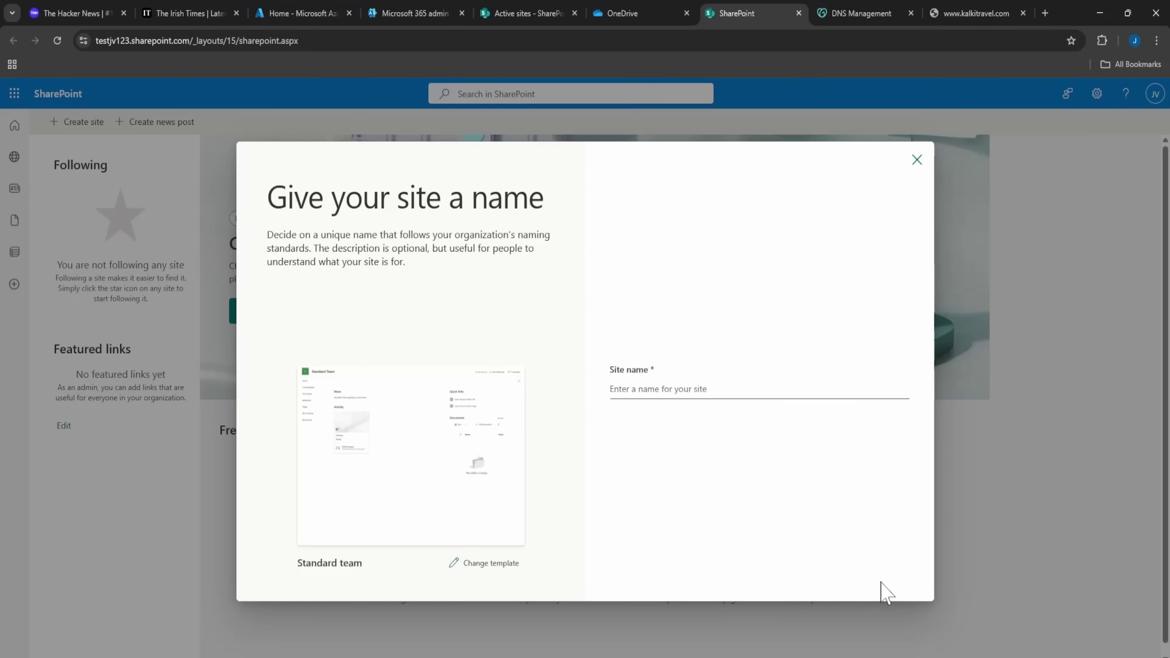
pyautogui.click(655, 393)
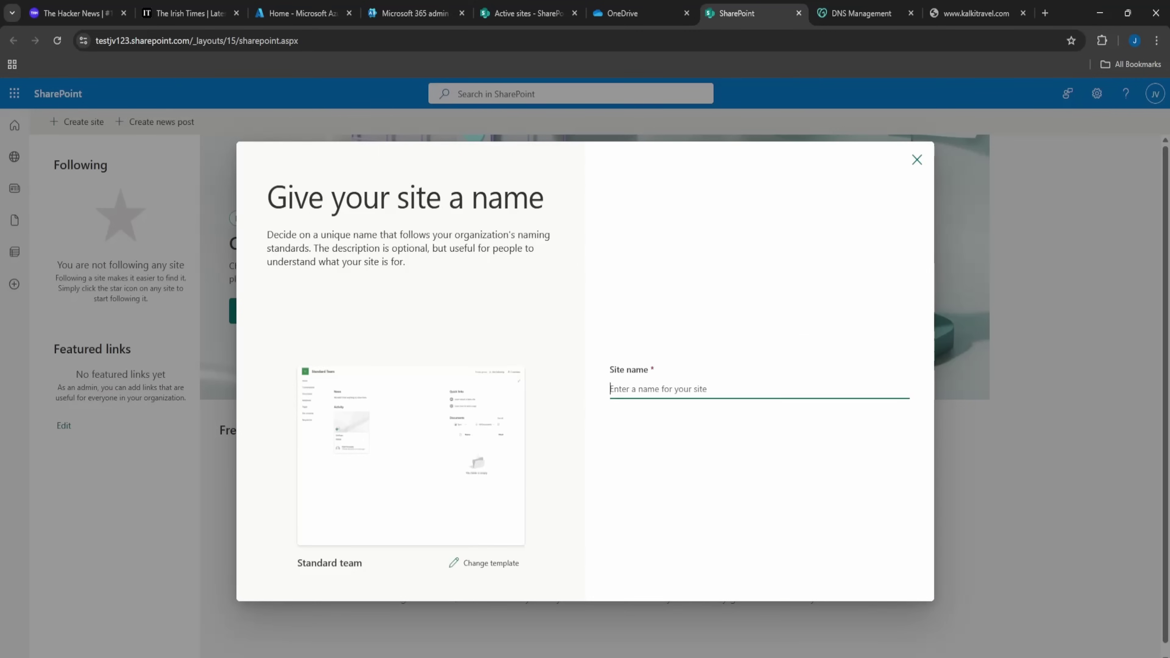
pyautogui.write('SampleSite')
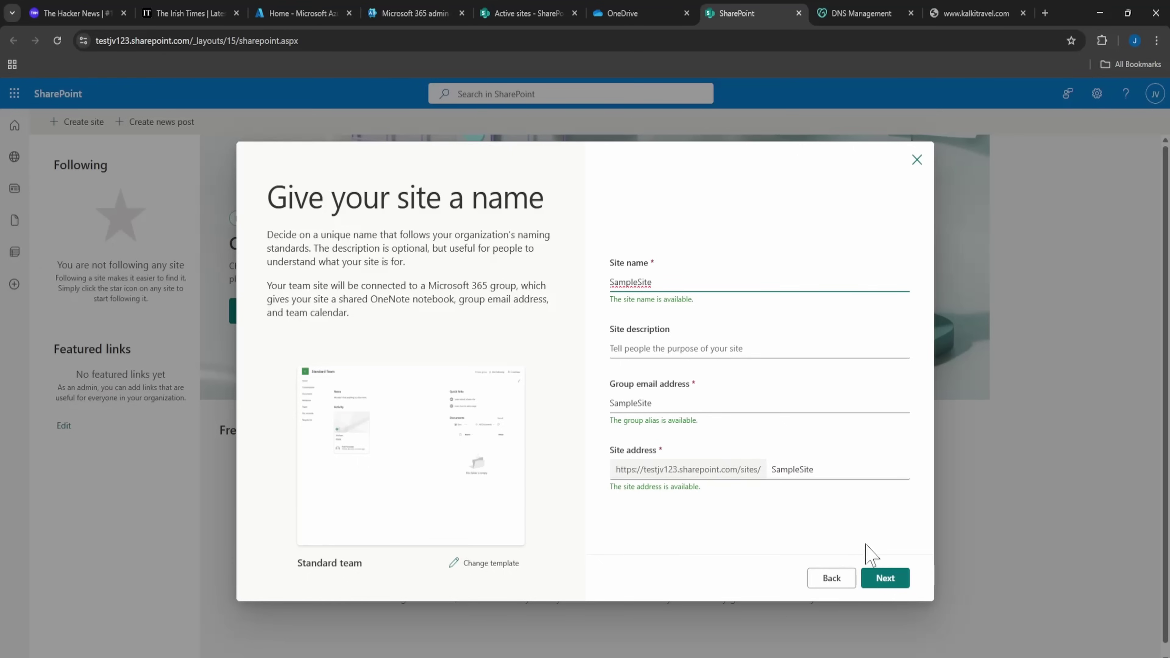
pyautogui.click(712, 349)
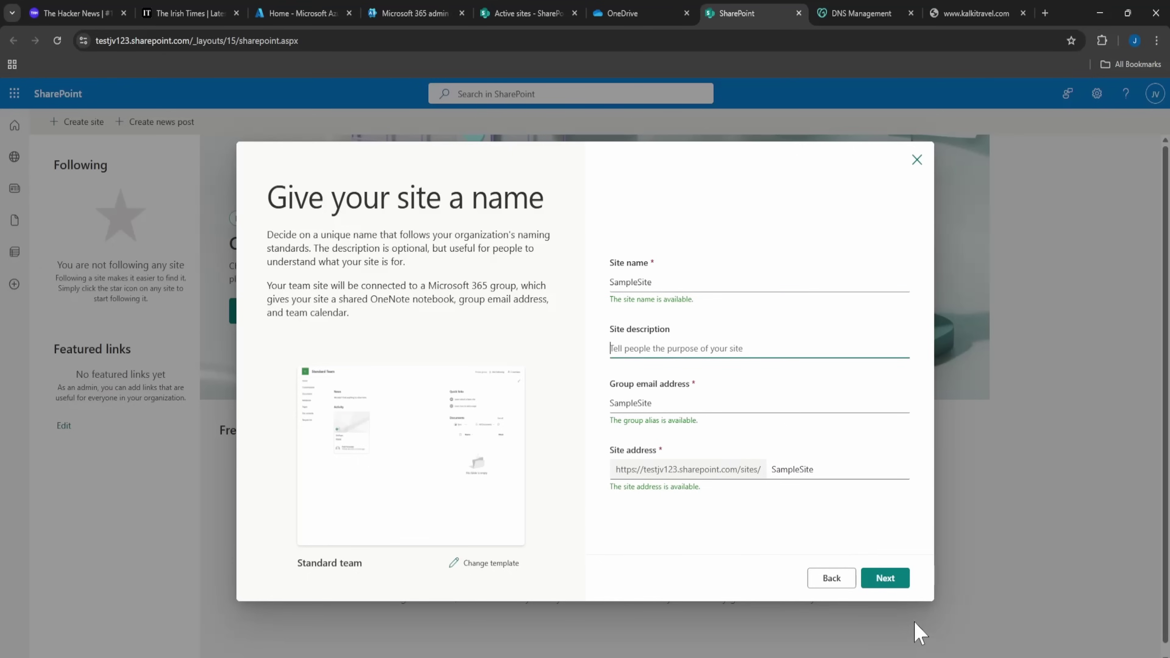
# Set privacy to Public, keep English as the language, and create the site.
pyautogui.click(893, 582)
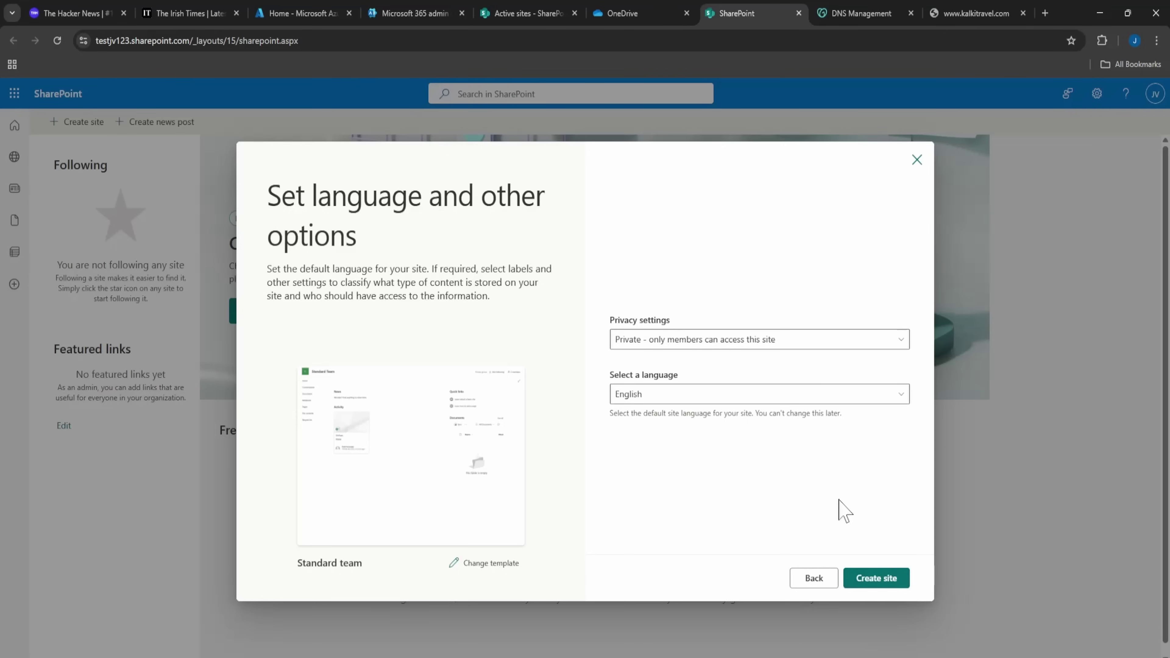
pyautogui.click(643, 347)
pyautogui.click(643, 346)
pyautogui.click(644, 347)
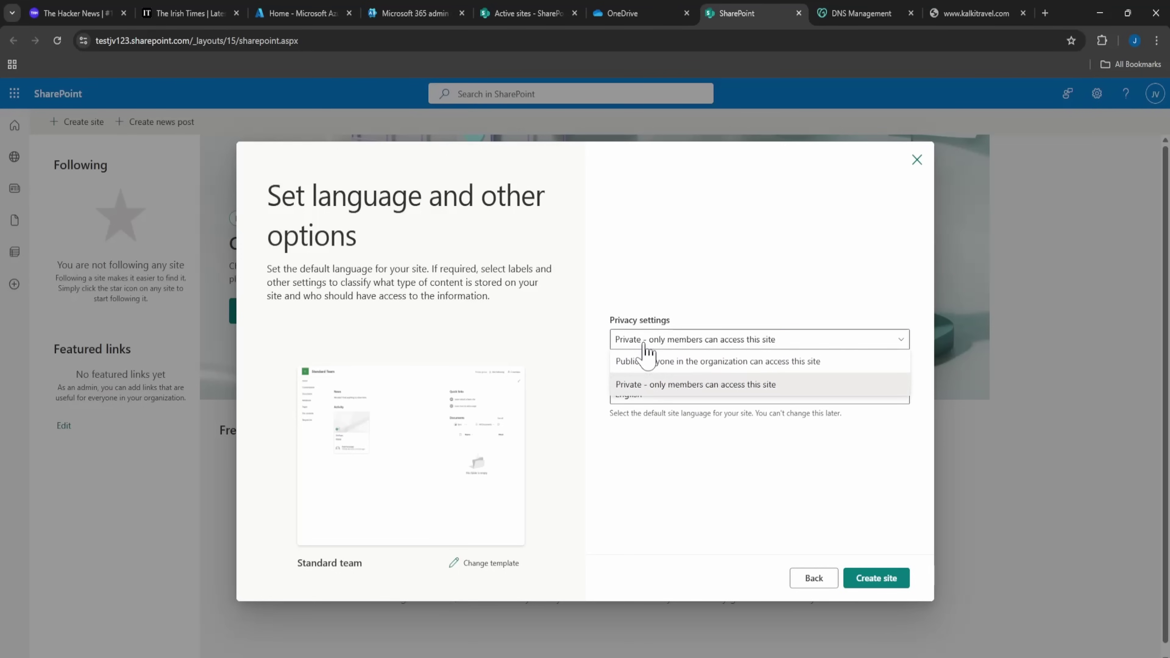
pyautogui.click(654, 363)
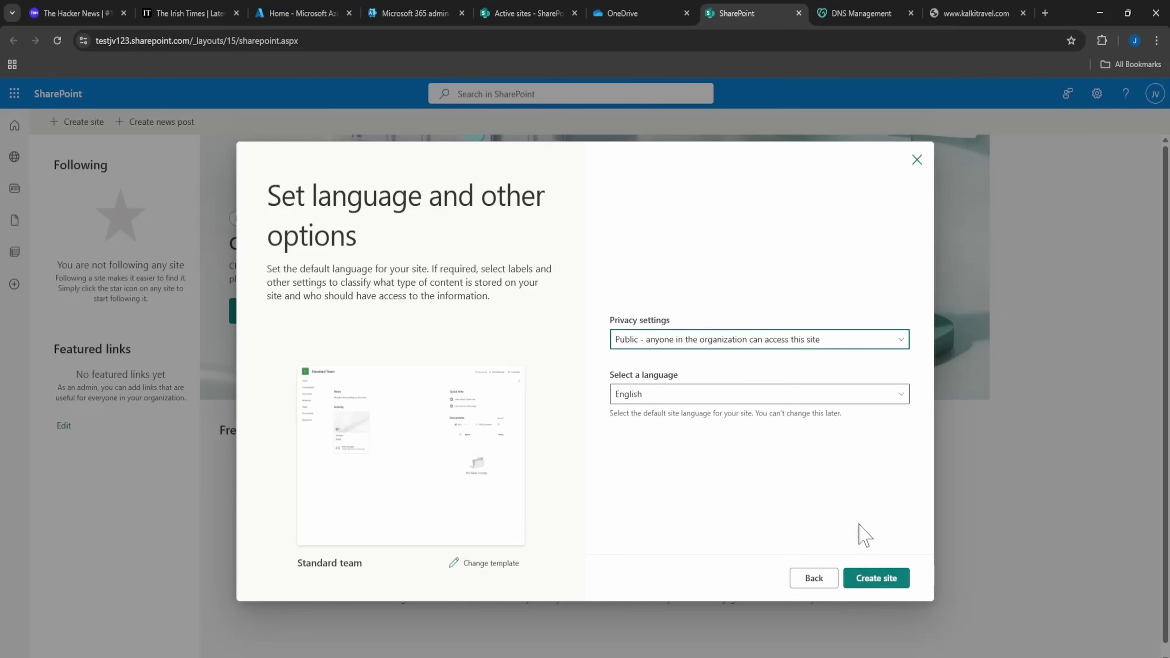
pyautogui.click(877, 579)
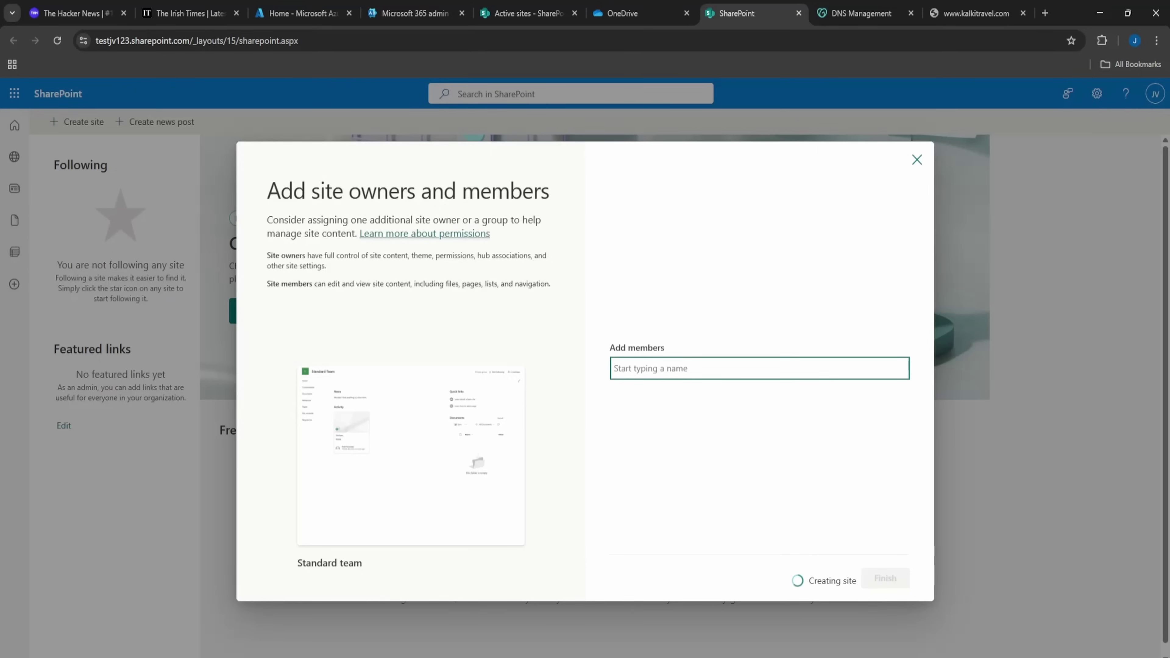
# Add the suggested user as an extra member and finish creating the SampleSite team site.
pyautogui.write('jay')
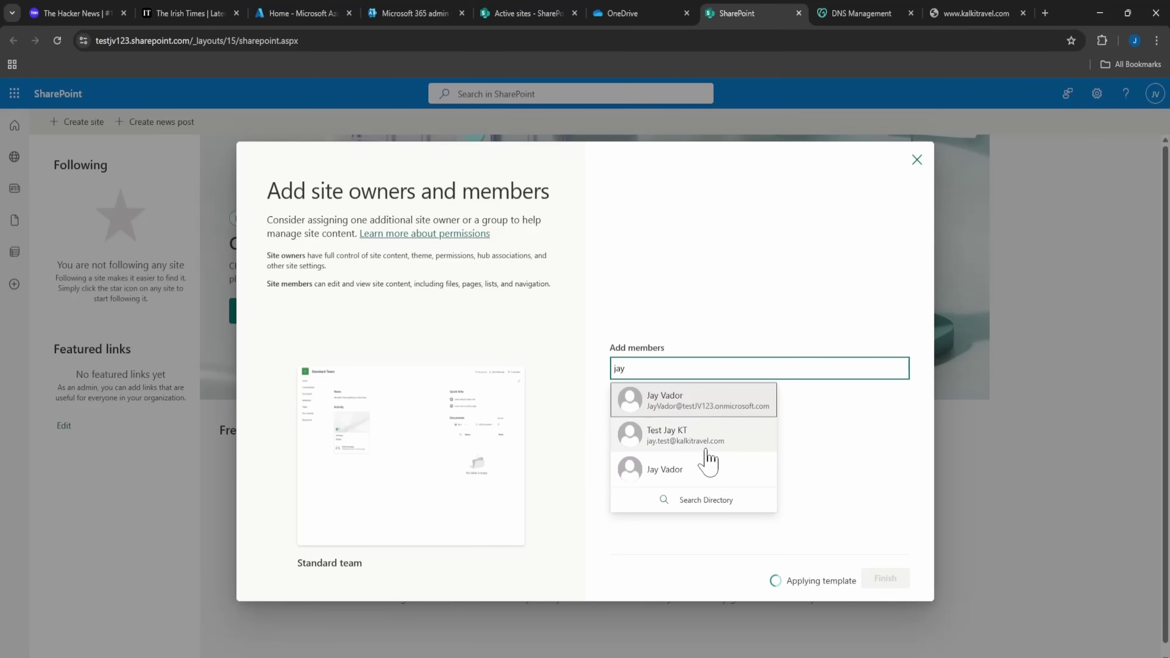
pyautogui.click(707, 450)
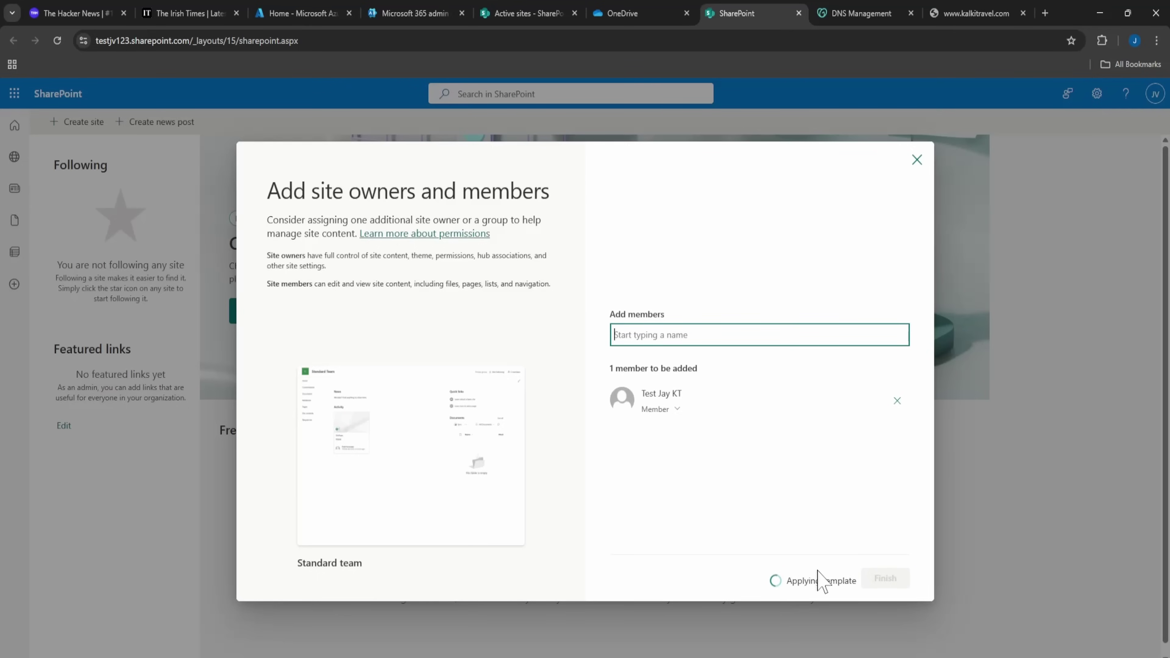
pyautogui.click(893, 581)
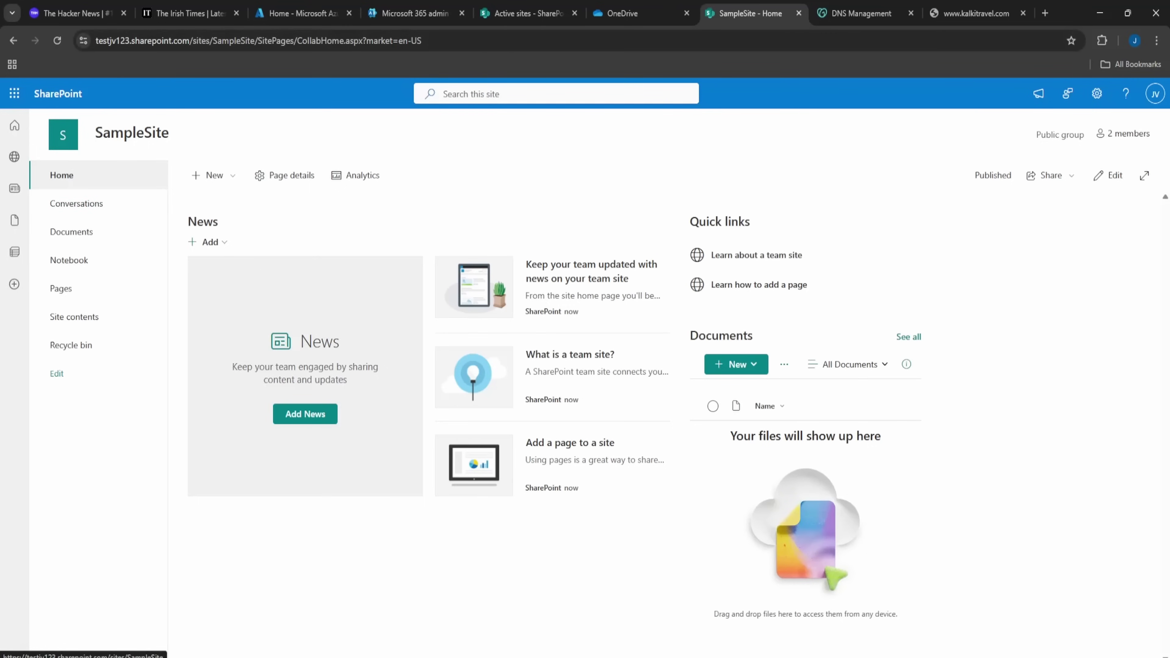
# Launch Microsoft Edge inside the VM, dismiss its privacy consent prompt, and maximize it.
pyautogui.click(350, 40)
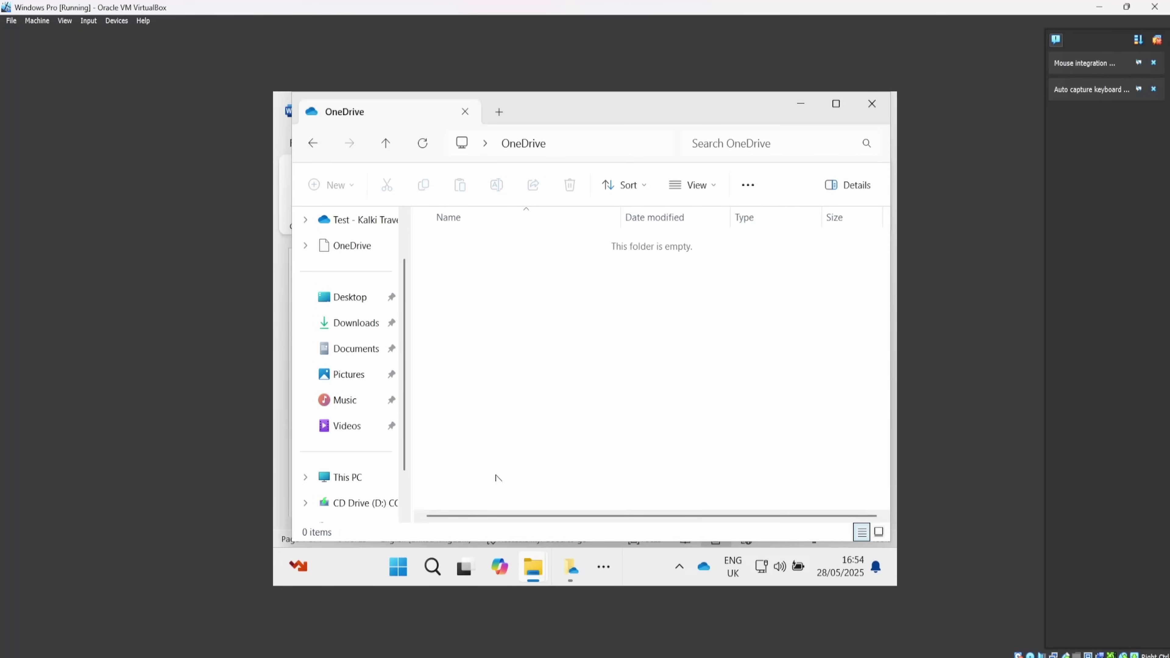
pyautogui.click(435, 573)
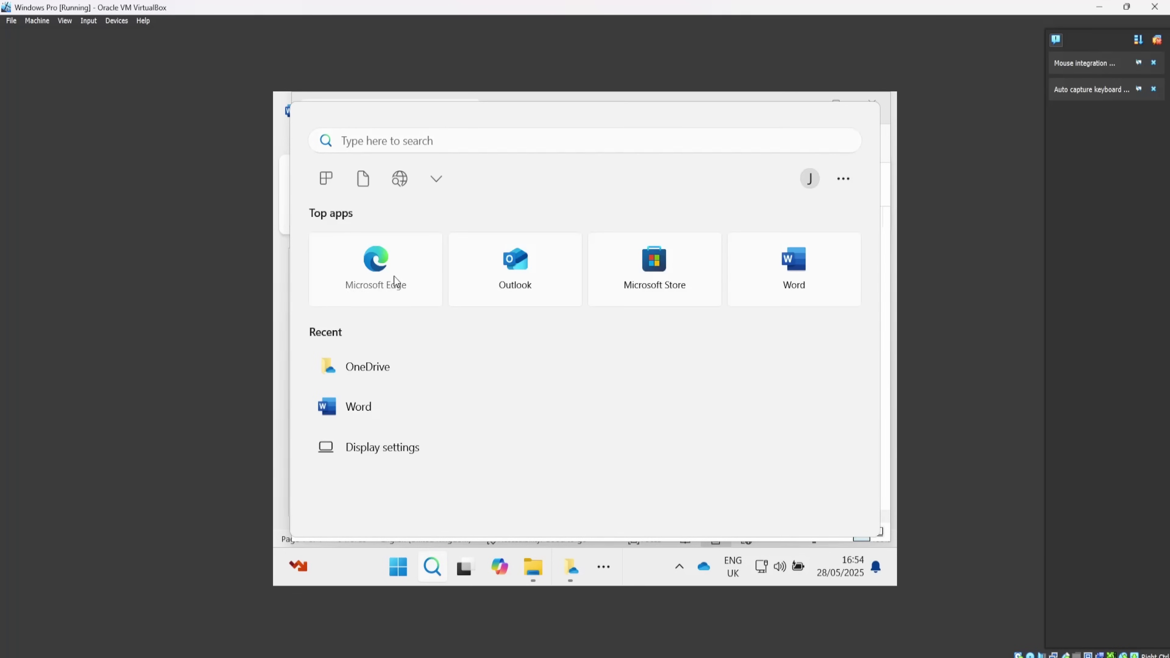
pyautogui.click(394, 276)
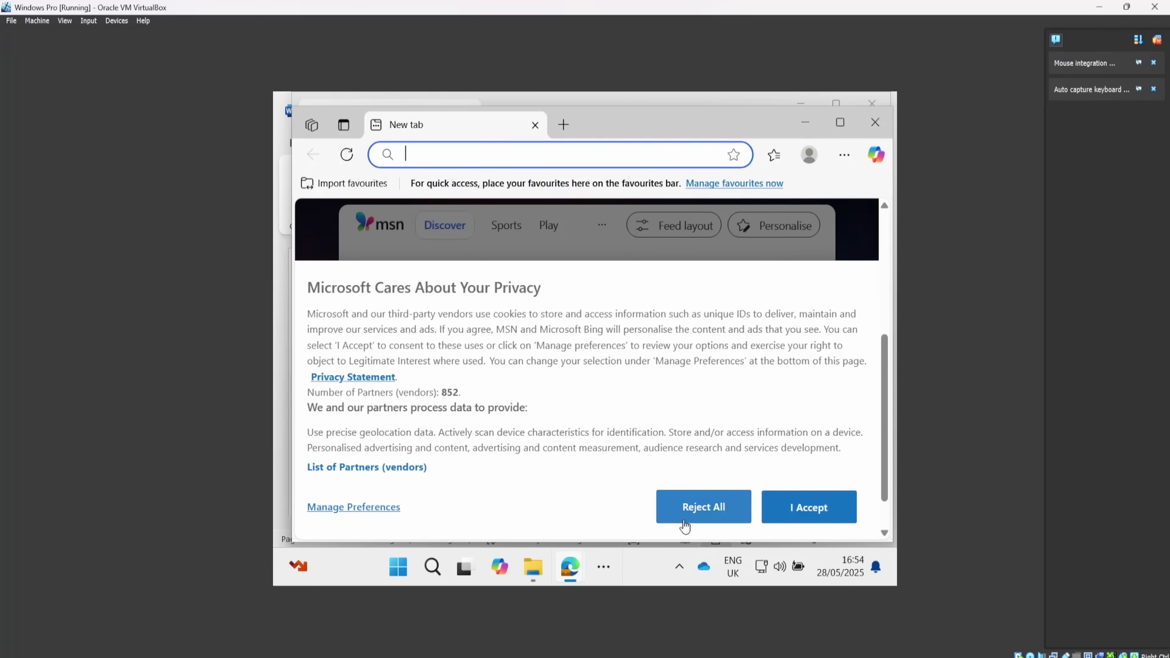
pyautogui.write('test')
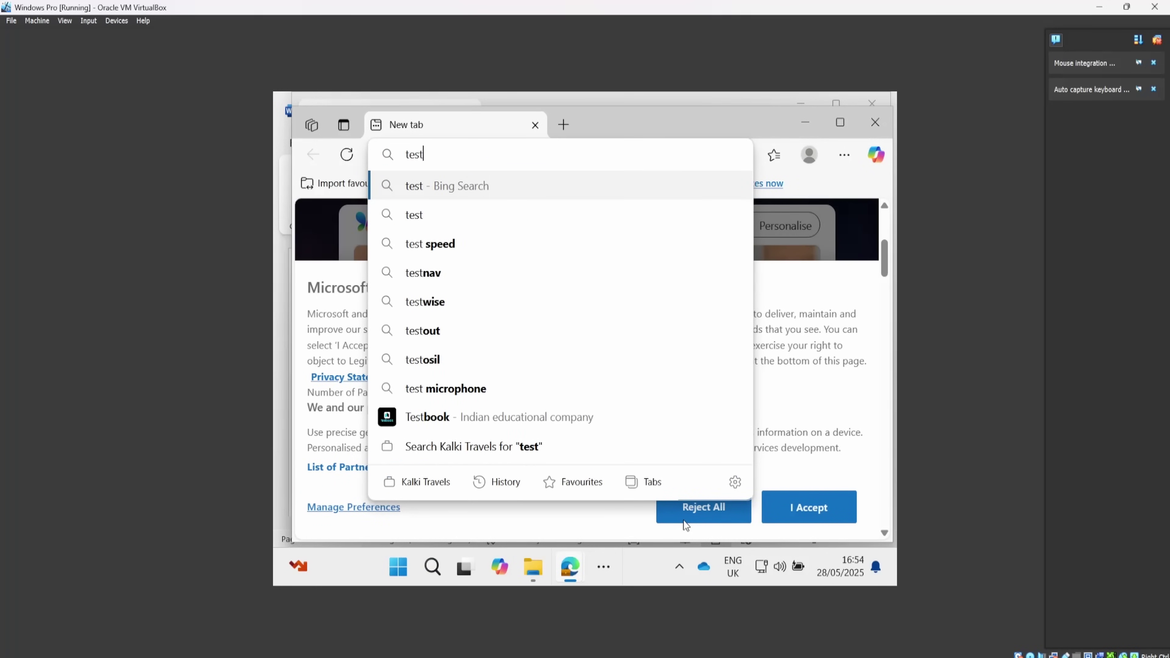
pyautogui.click(804, 517)
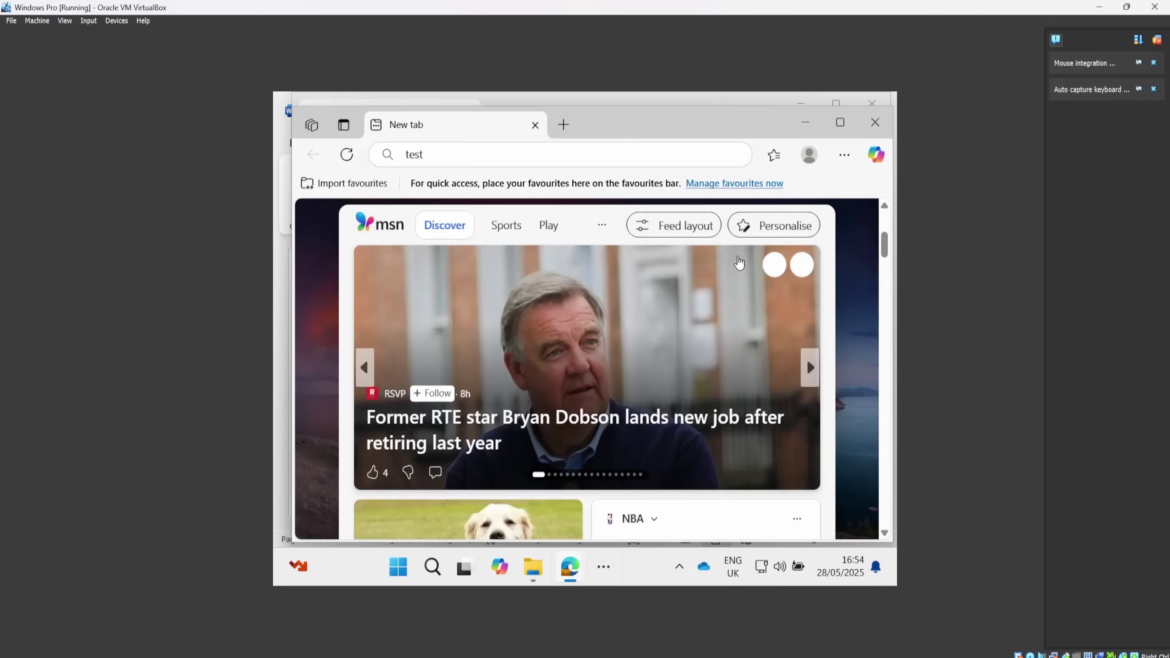
pyautogui.click(840, 123)
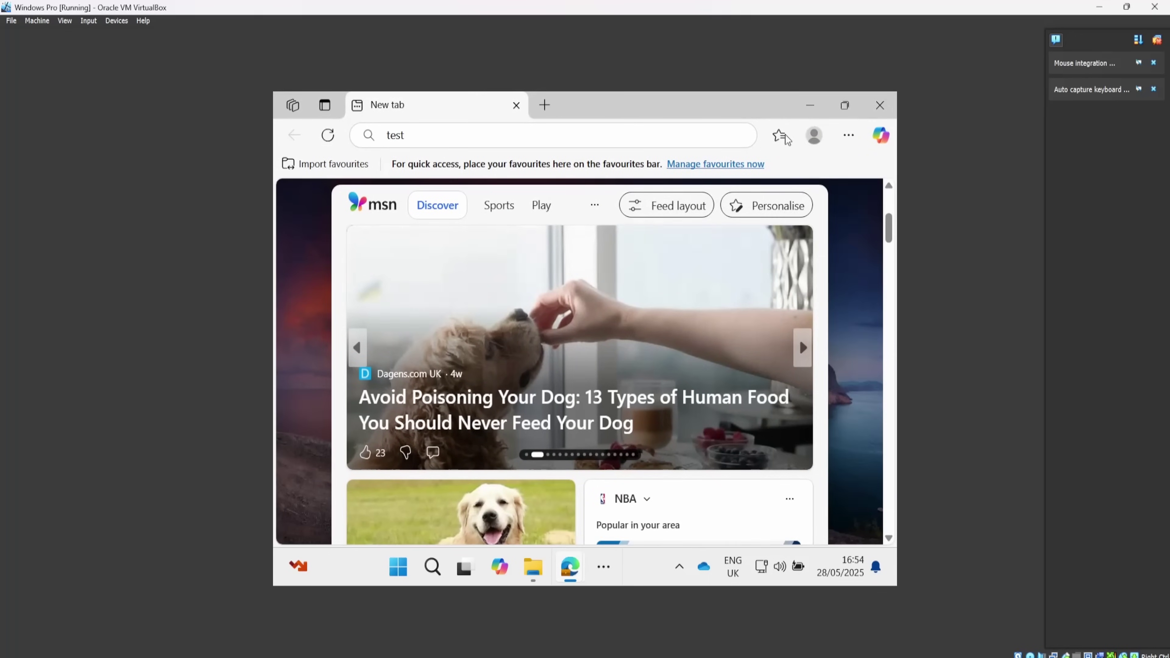
# Switch between the VM's Edge, File Explorer and Word windows, bringing Edge back to edit its address.
pyautogui.click(810, 107)
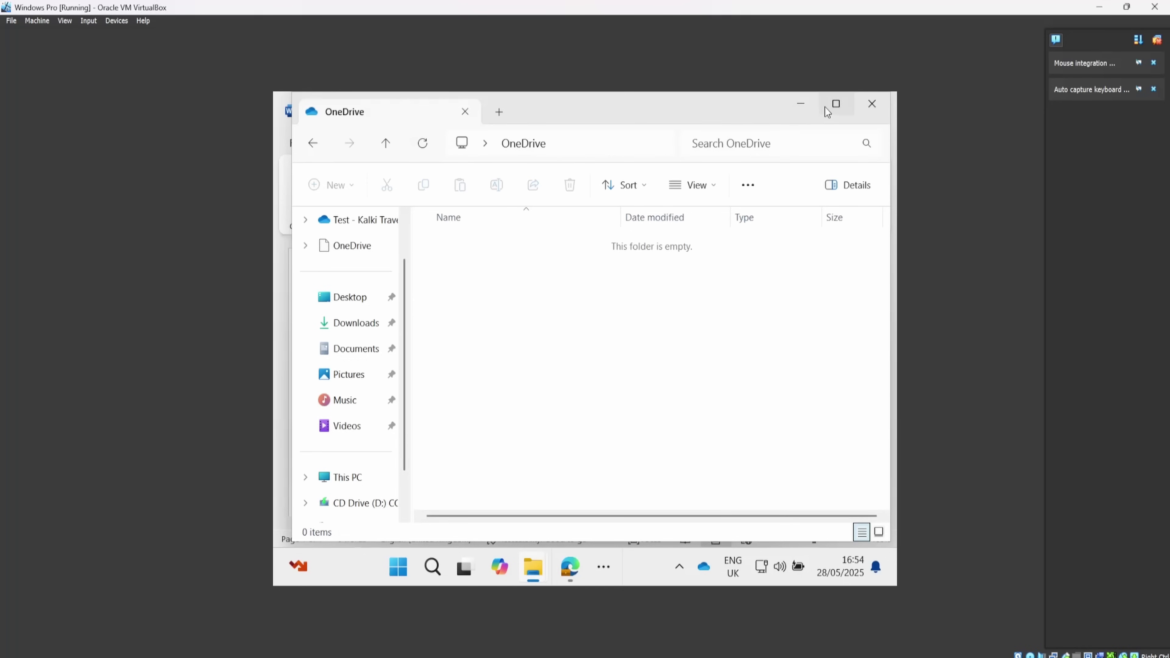
pyautogui.click(808, 103)
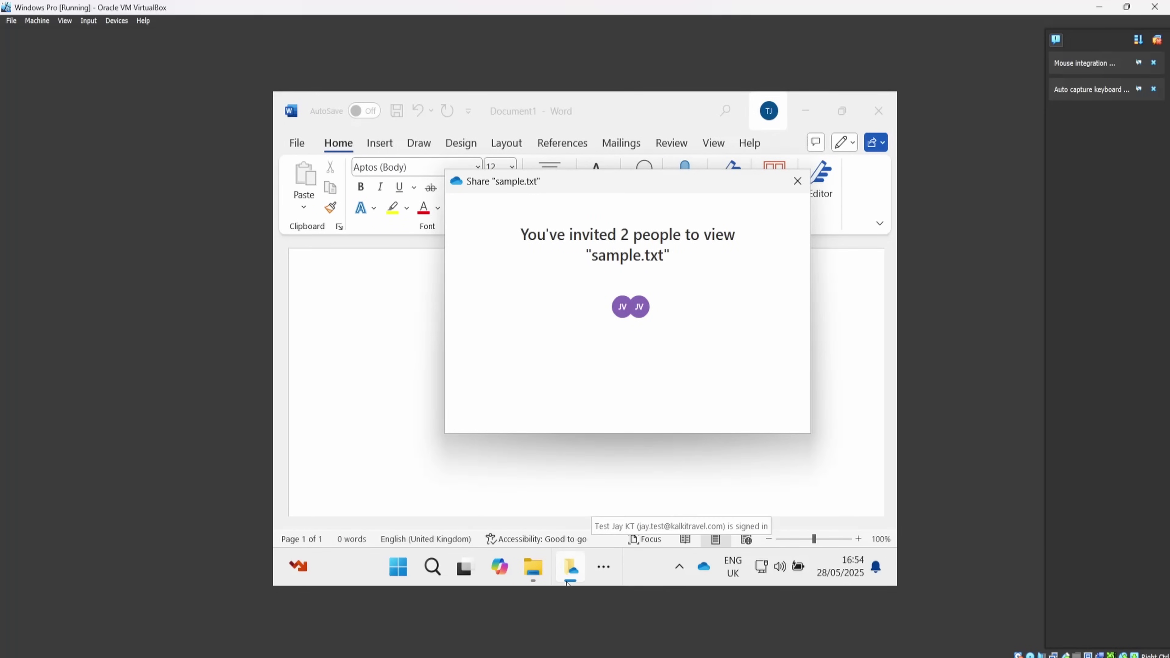
pyautogui.click(603, 567)
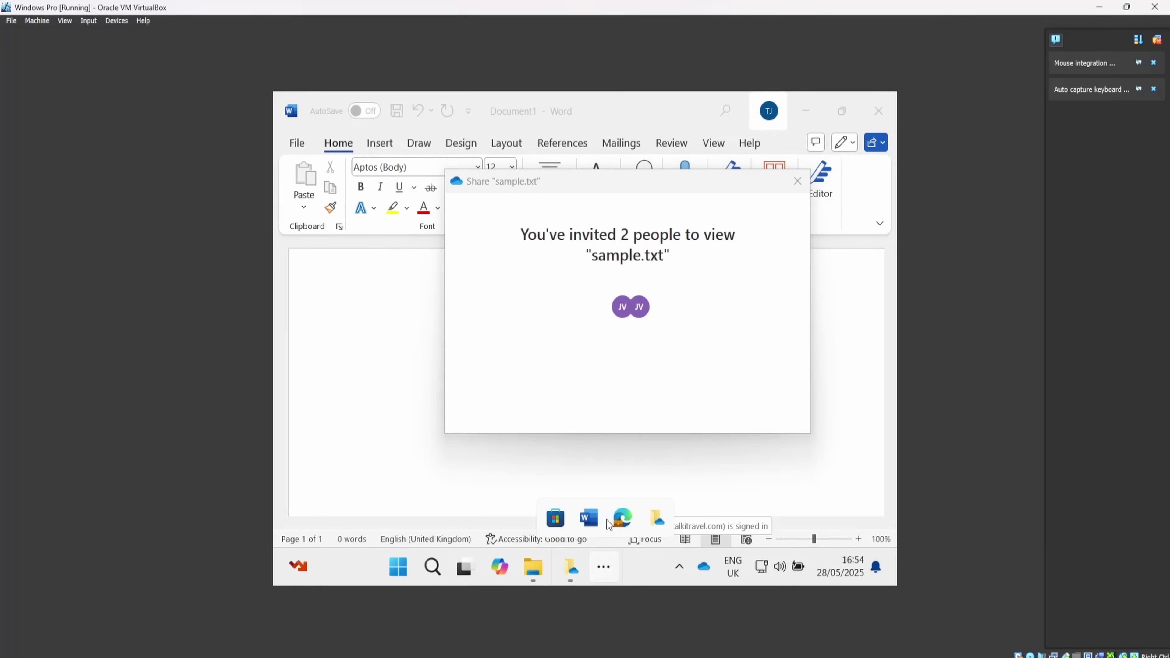
pyautogui.moveTo(619, 521)
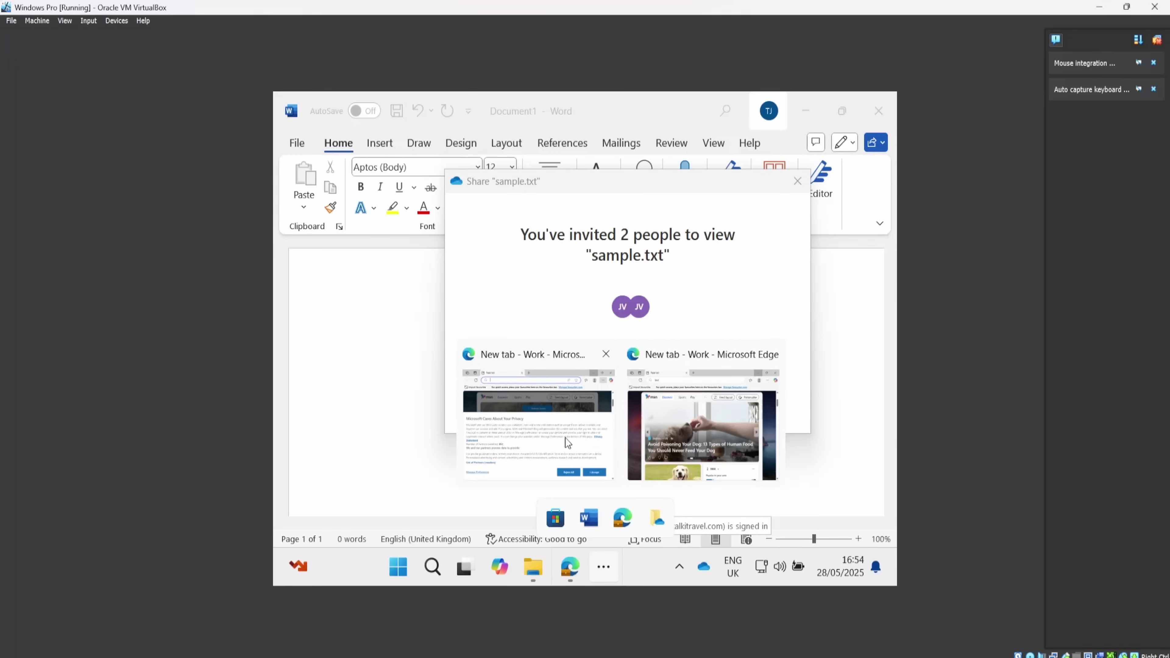
pyautogui.click(696, 436)
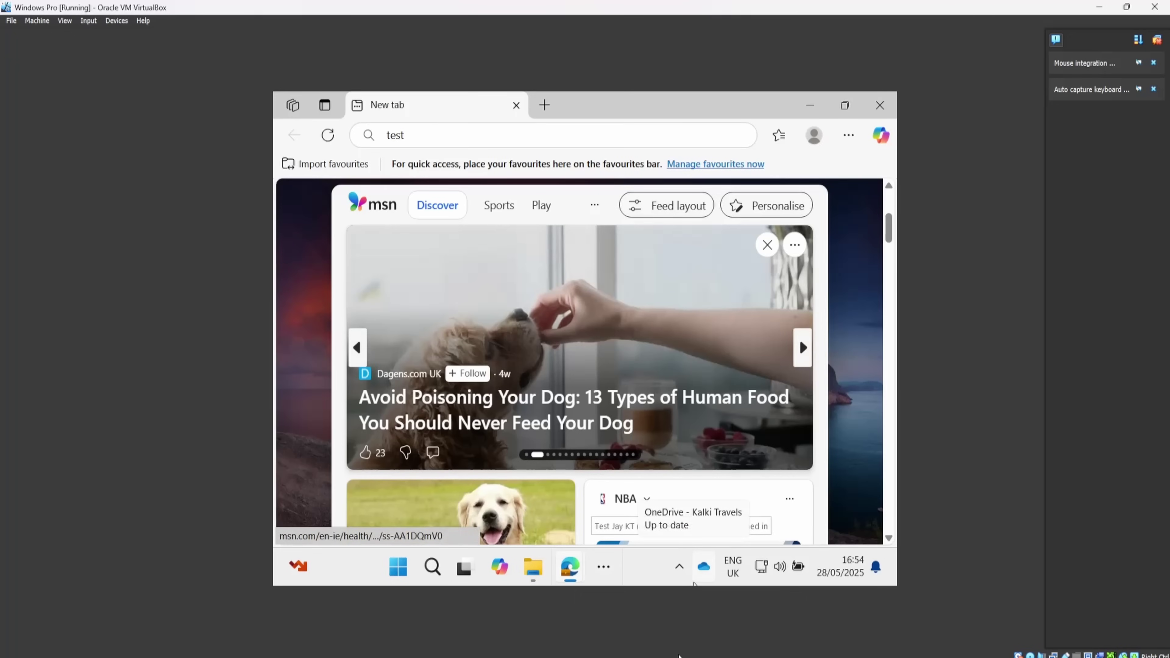
pyautogui.click(420, 134)
pyautogui.click(421, 135)
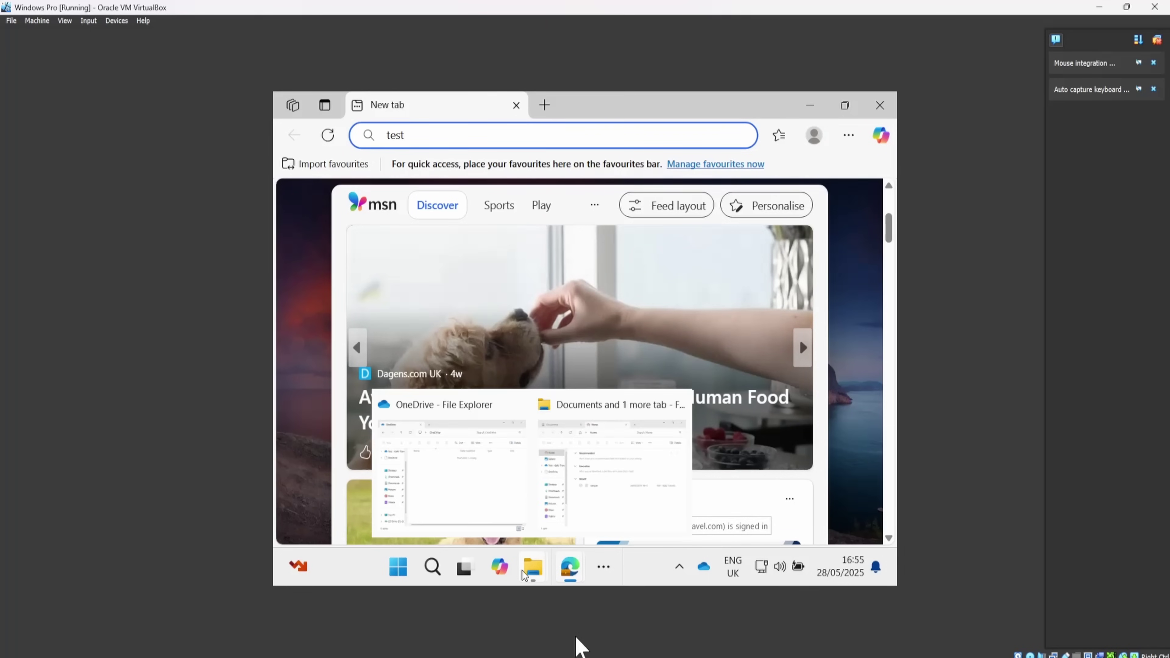
pyautogui.click(497, 610)
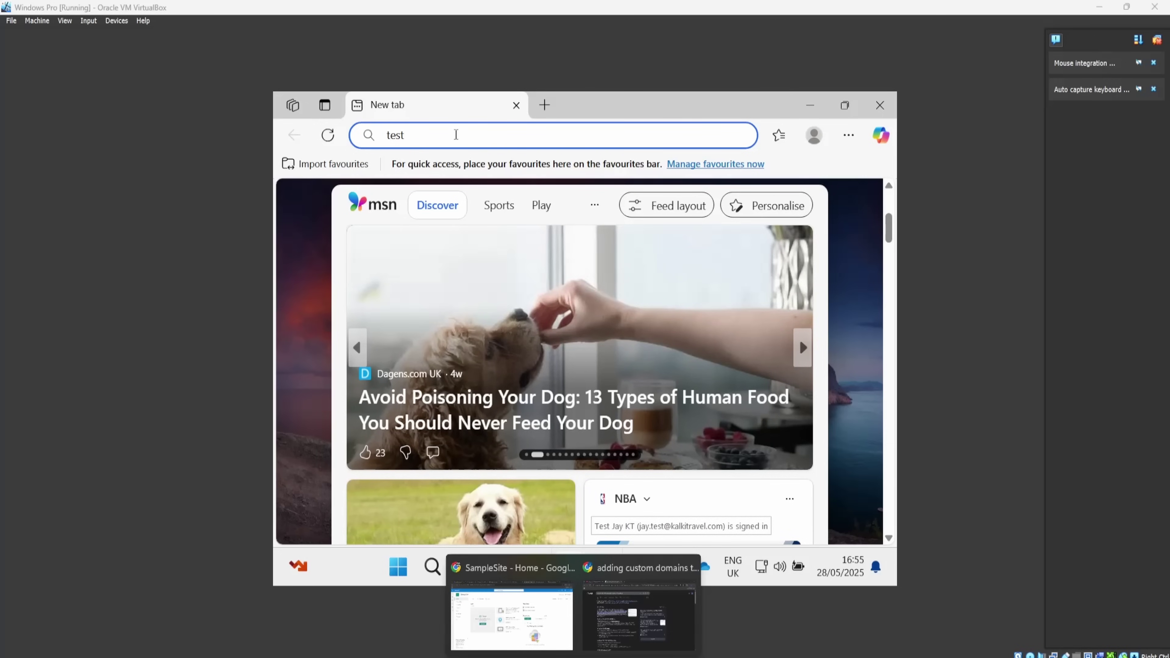
# Go to JV123.sharepoint.co in Edge and open the site's Site contents page.
pyautogui.write('JV12')
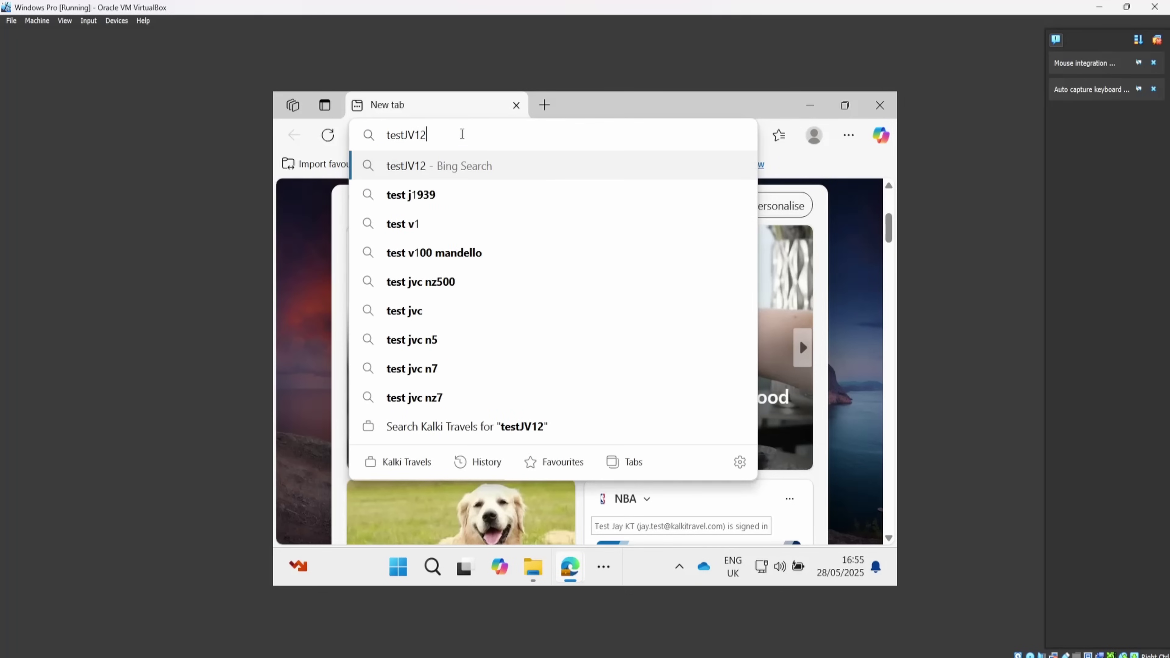
pyautogui.write('3.sha')
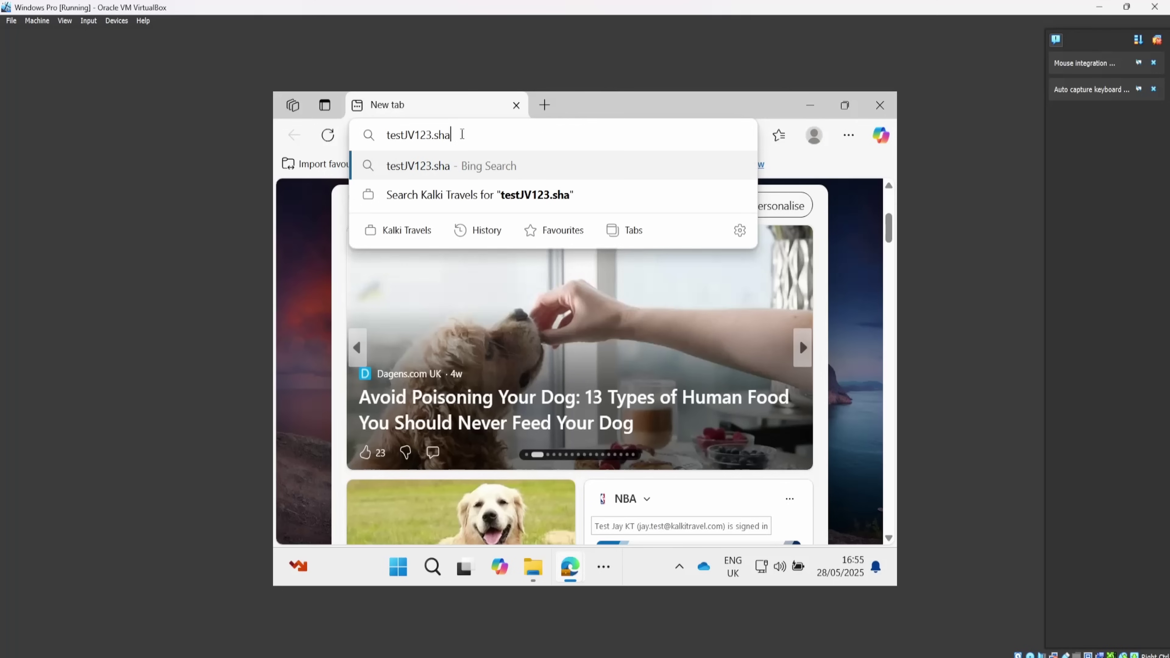
pyautogui.write('repoint')
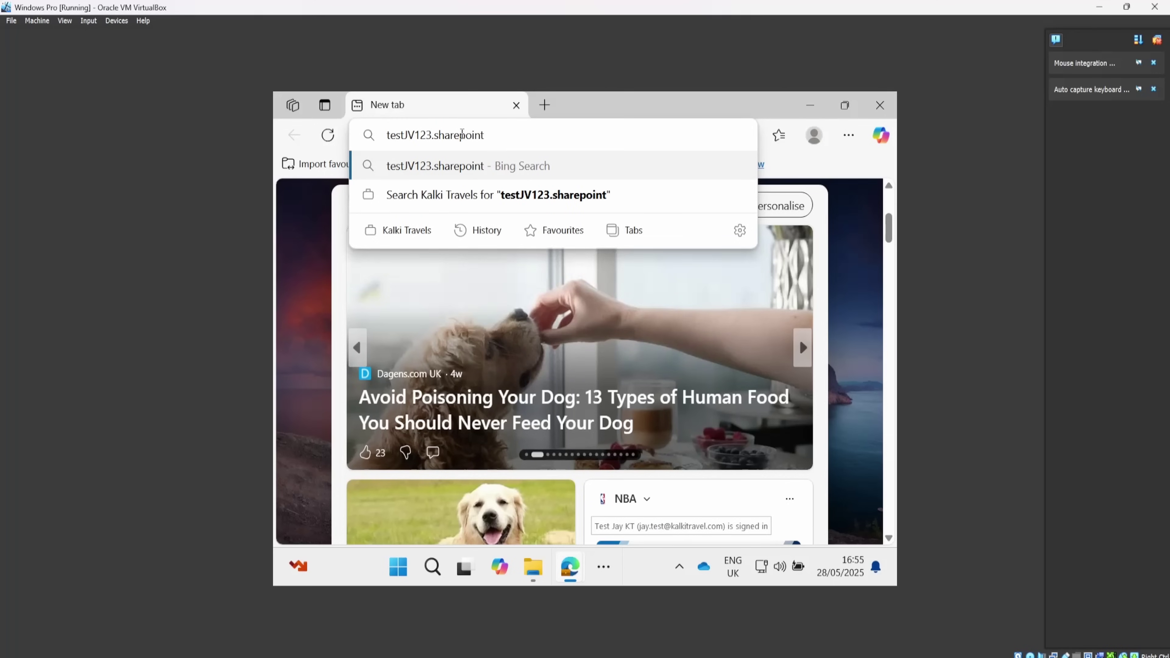
pyautogui.write('.co')
pyautogui.press('Return')
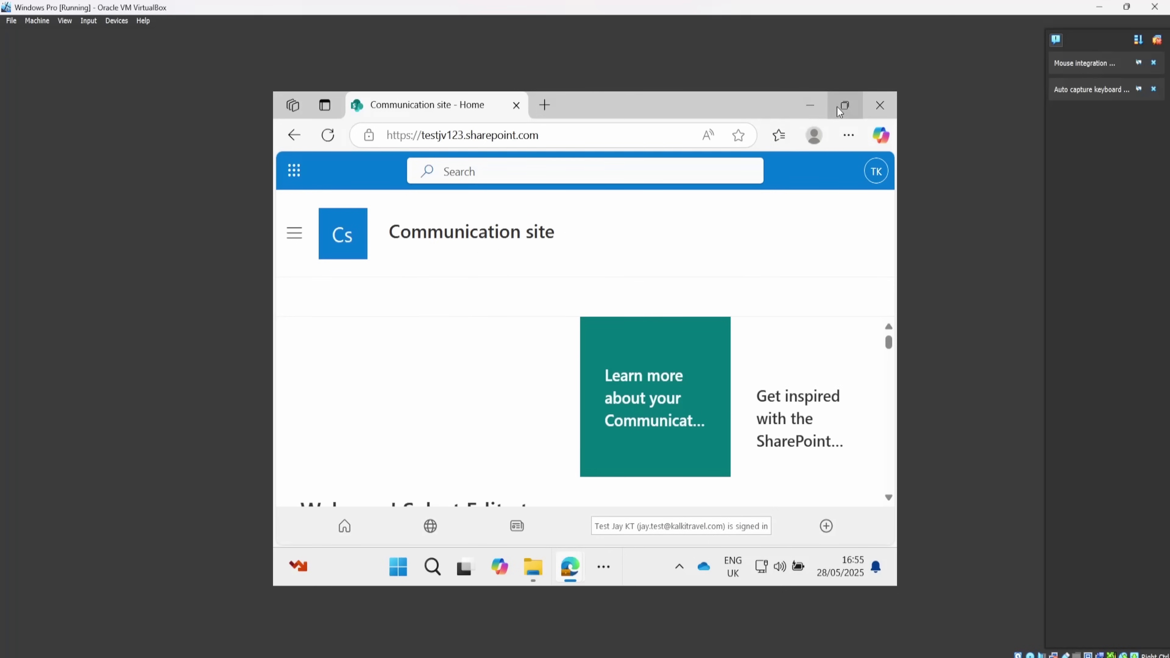
pyautogui.scroll(-3, 523, 377)
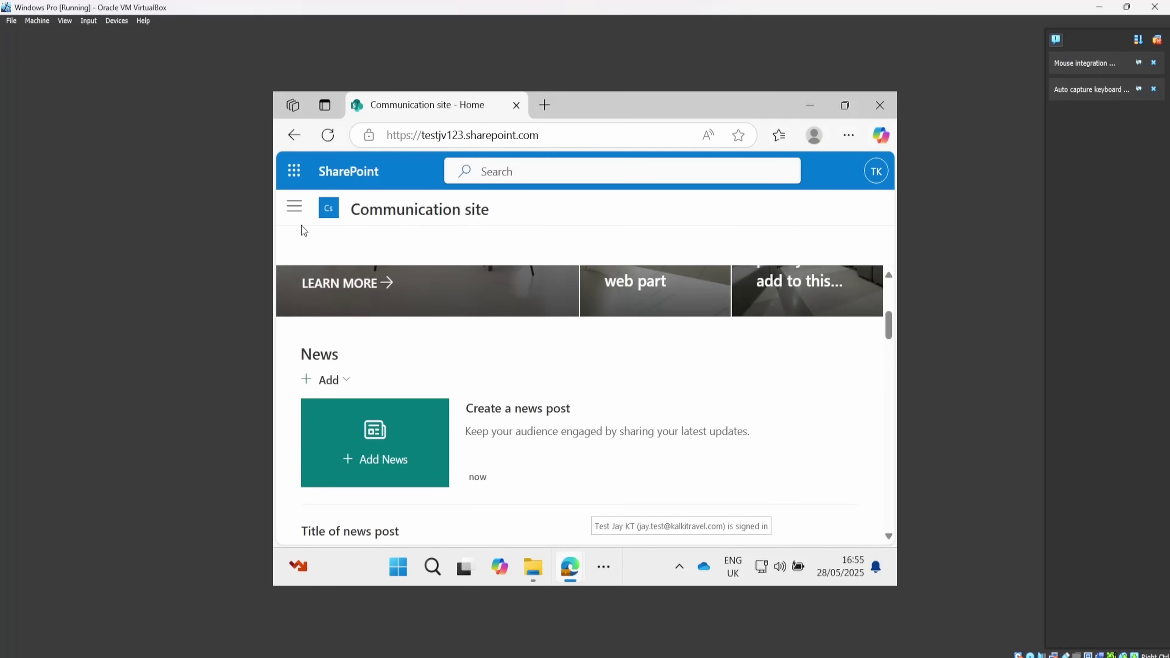
pyautogui.click(304, 208)
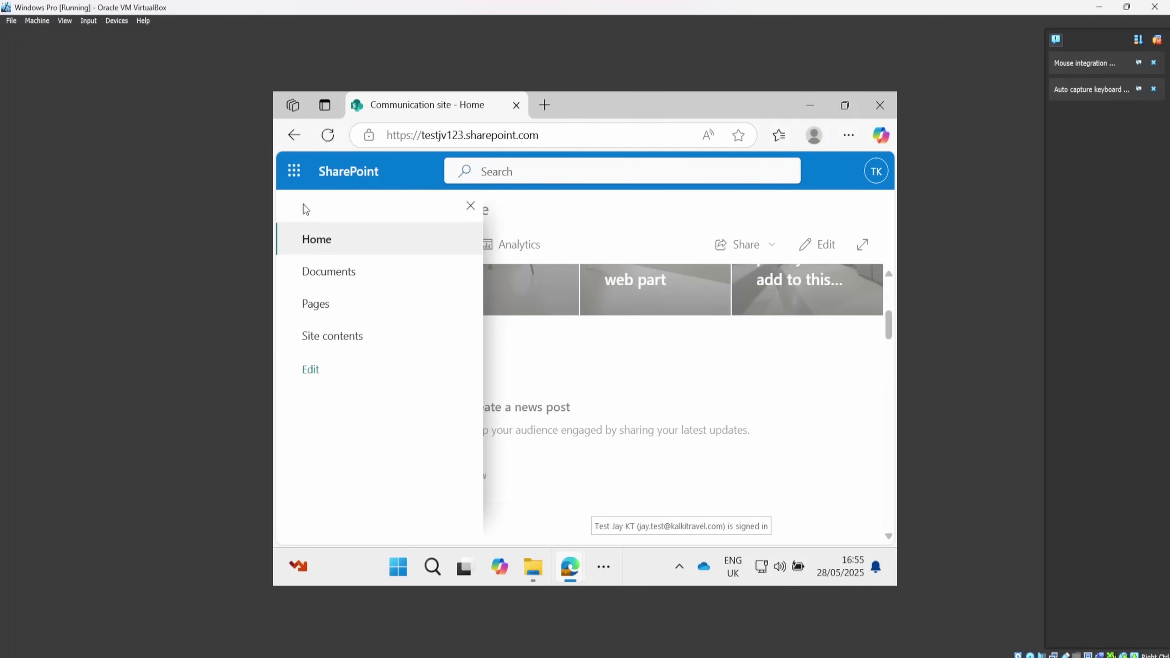
pyautogui.click(336, 339)
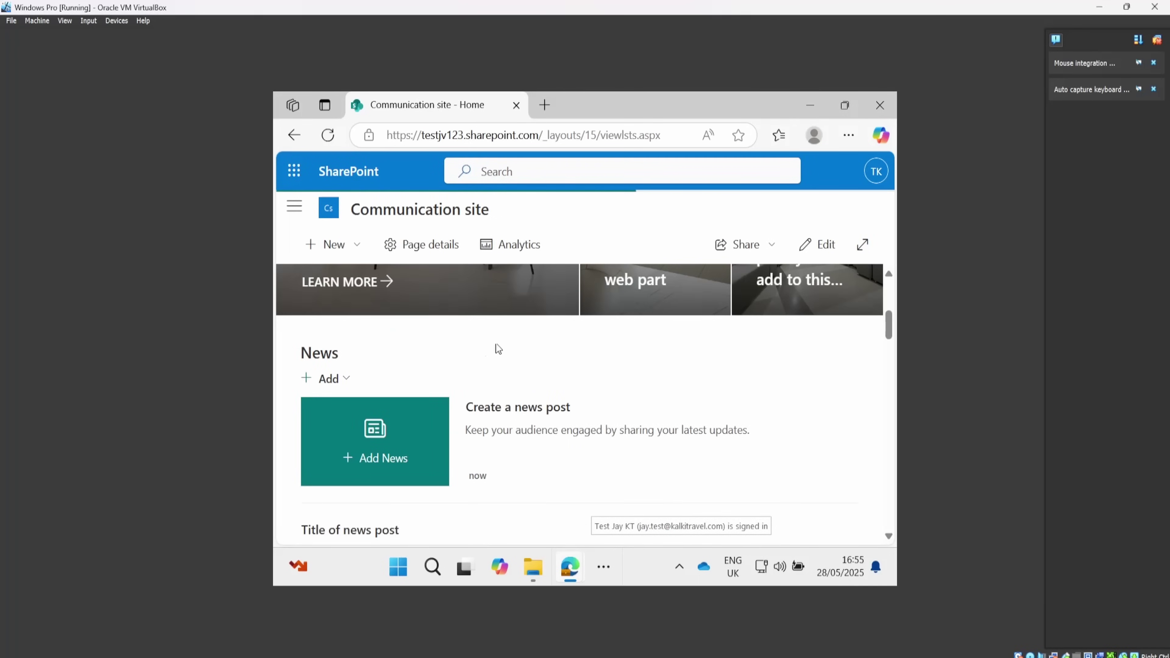
# Step back and forth between the home and Site Contents pages, then return to Chrome's SampleSite page.
pyautogui.hotkey('alt', 'Left')
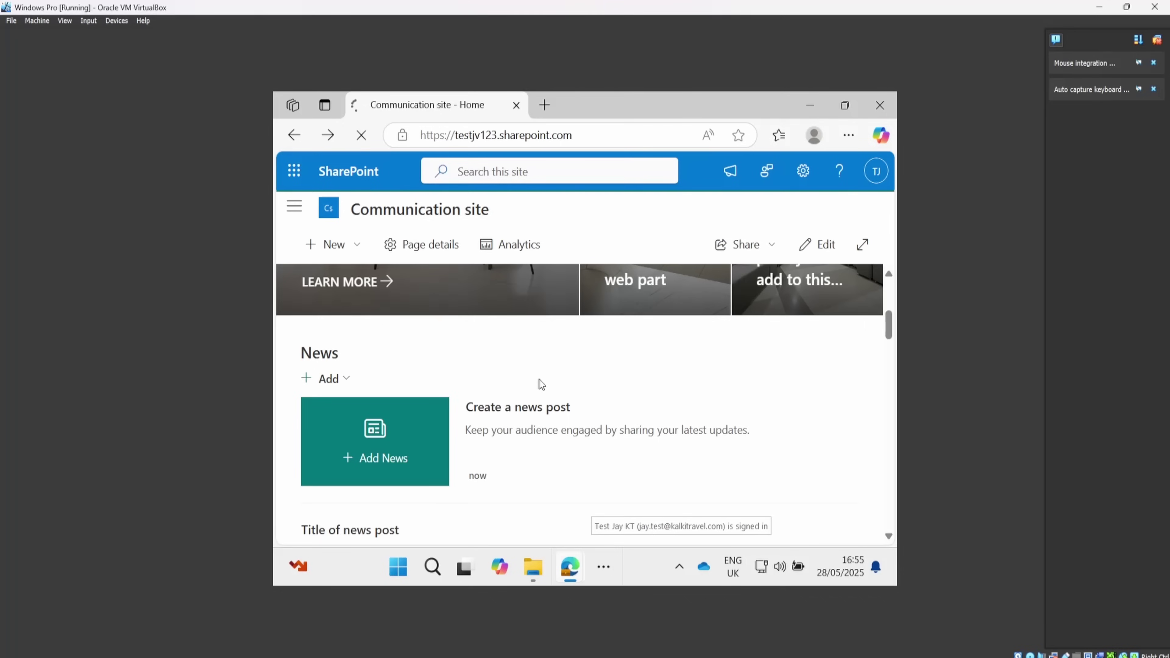
pyautogui.hotkey('alt', 'Right')
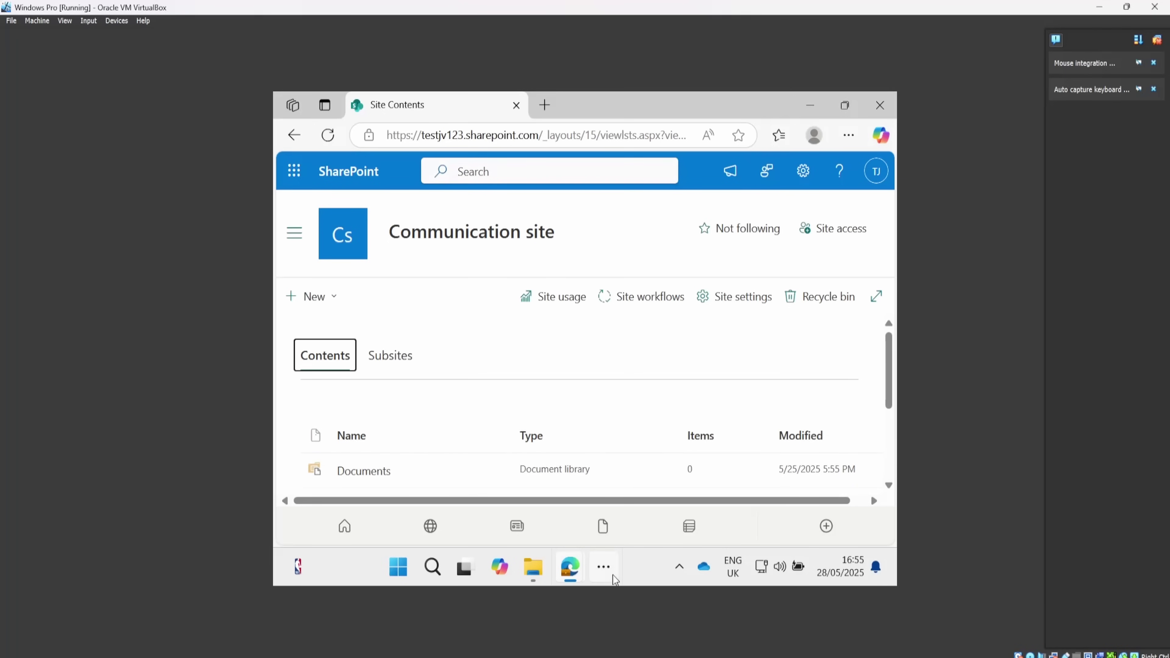
pyautogui.moveTo(573, 655)
pyautogui.click(525, 620)
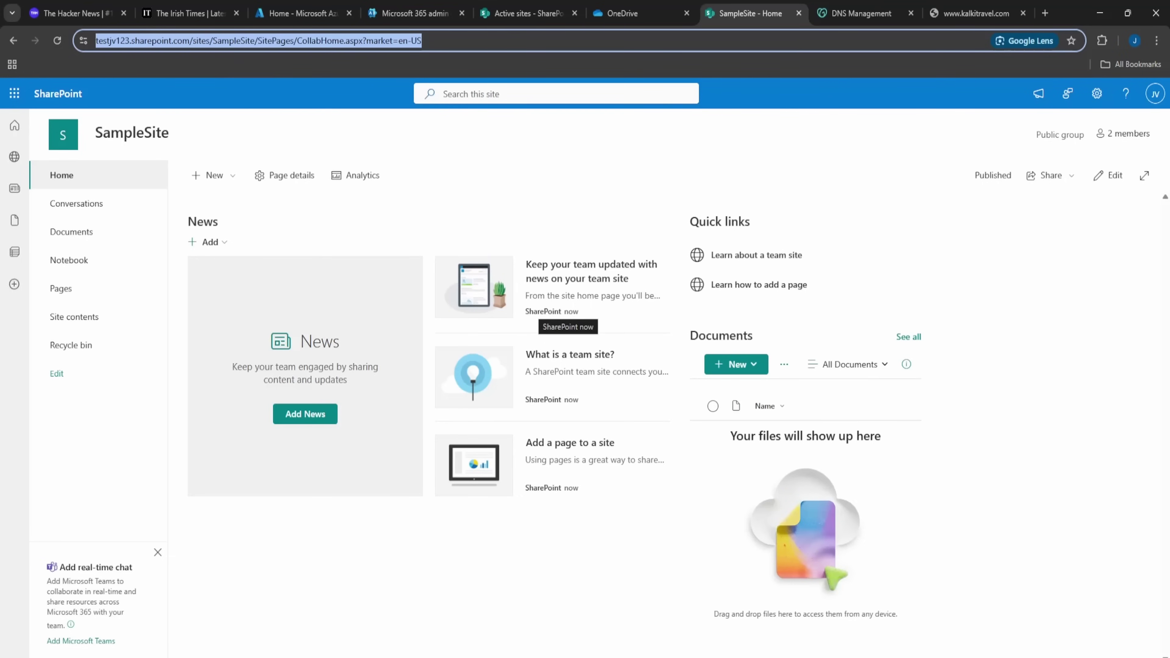
pyautogui.hotkey('alt', 'Tab')
pyautogui.moveTo(543, 135); pyautogui.dragTo(831, 142)
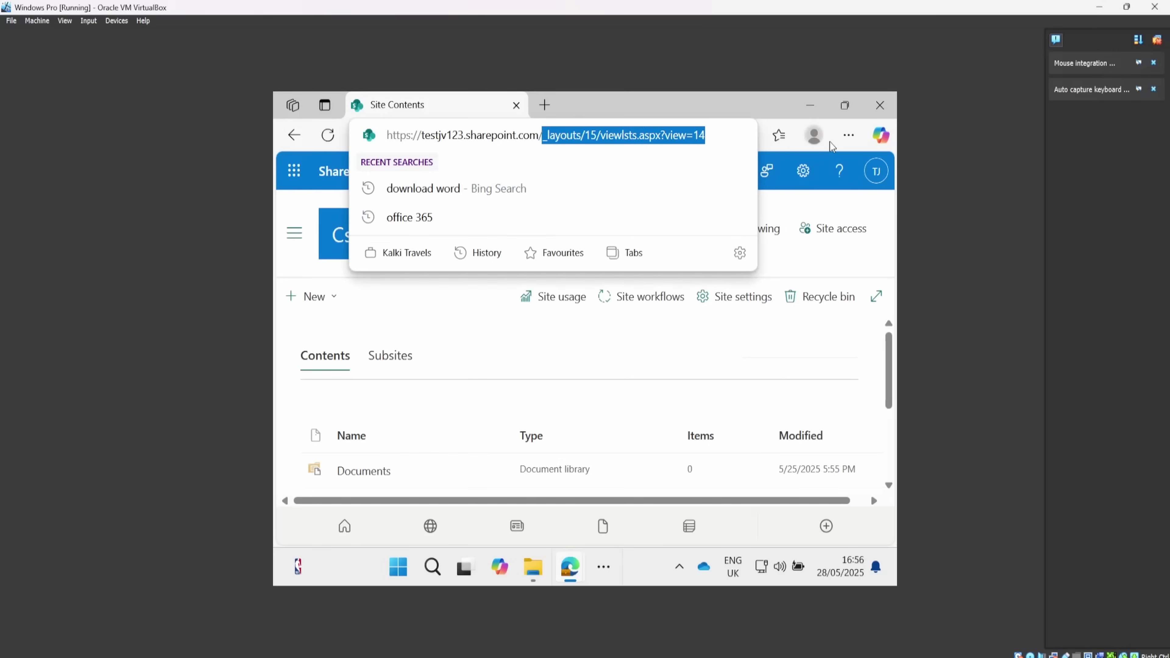
pyautogui.write('sites/s')
pyautogui.press('BackSpace')
pyautogui.write('Sample')
pyautogui.write('Site')
pyautogui.press('Return')
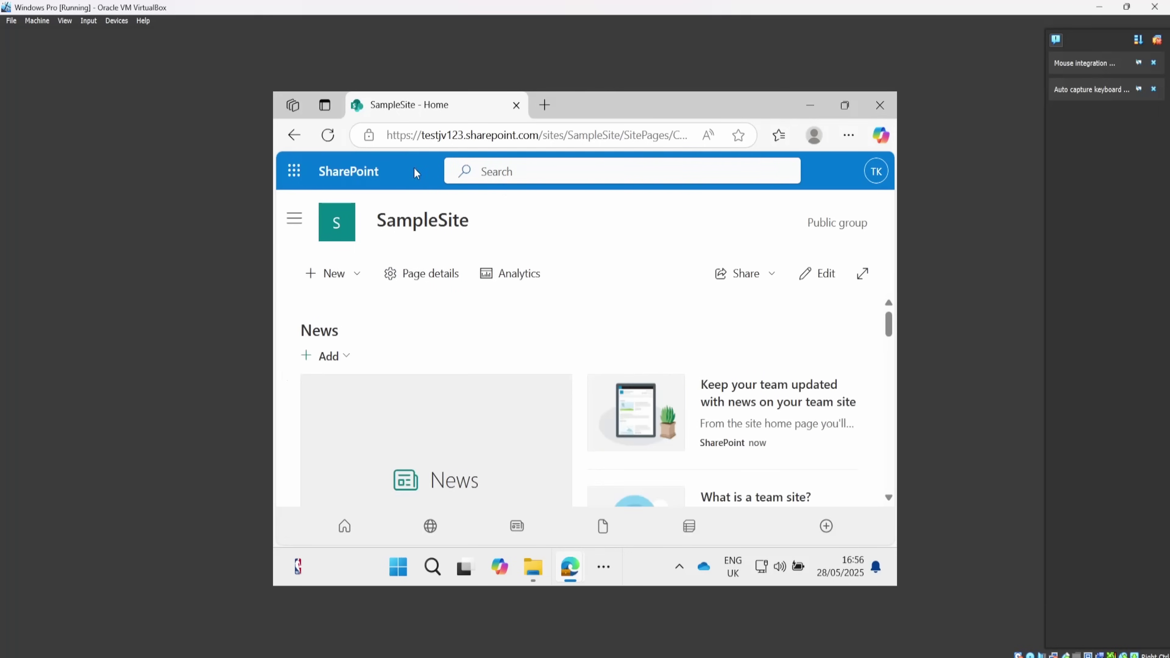
pyautogui.scroll(-2, 387, 300)
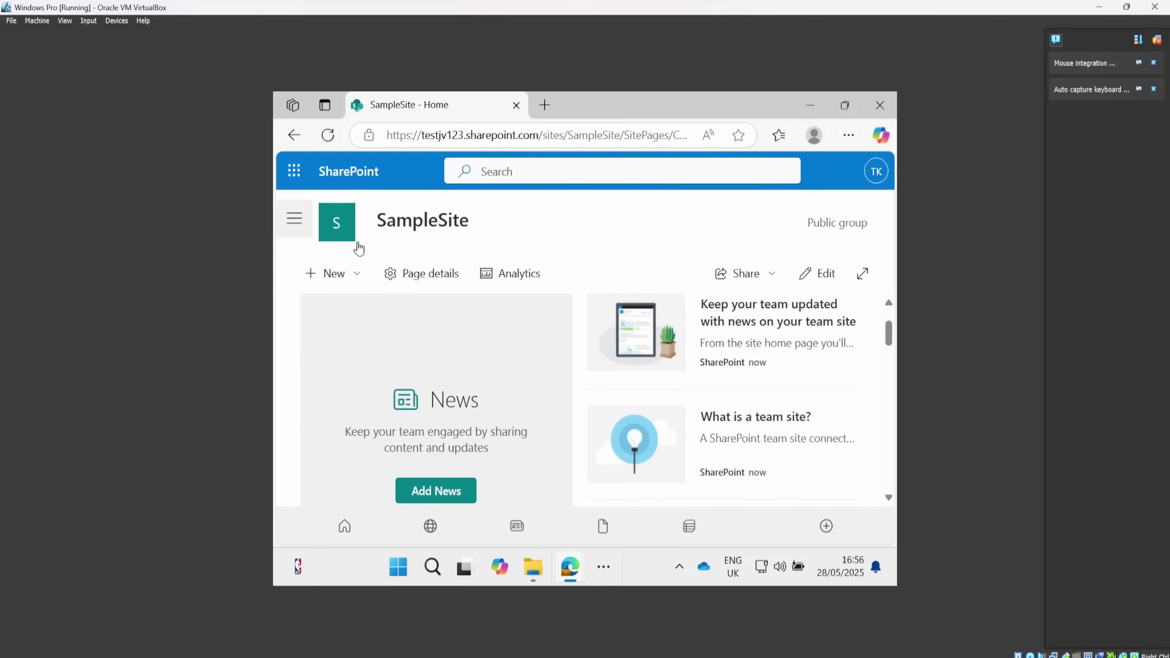
pyautogui.scroll(-2, 516, 371)
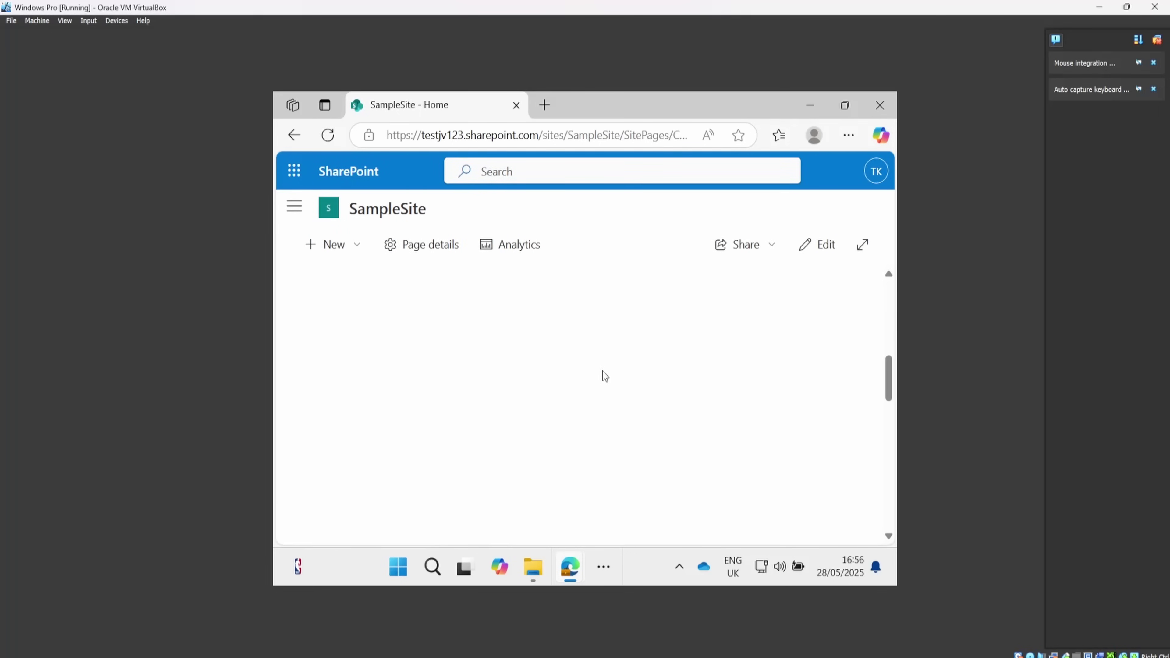
pyautogui.click(294, 218)
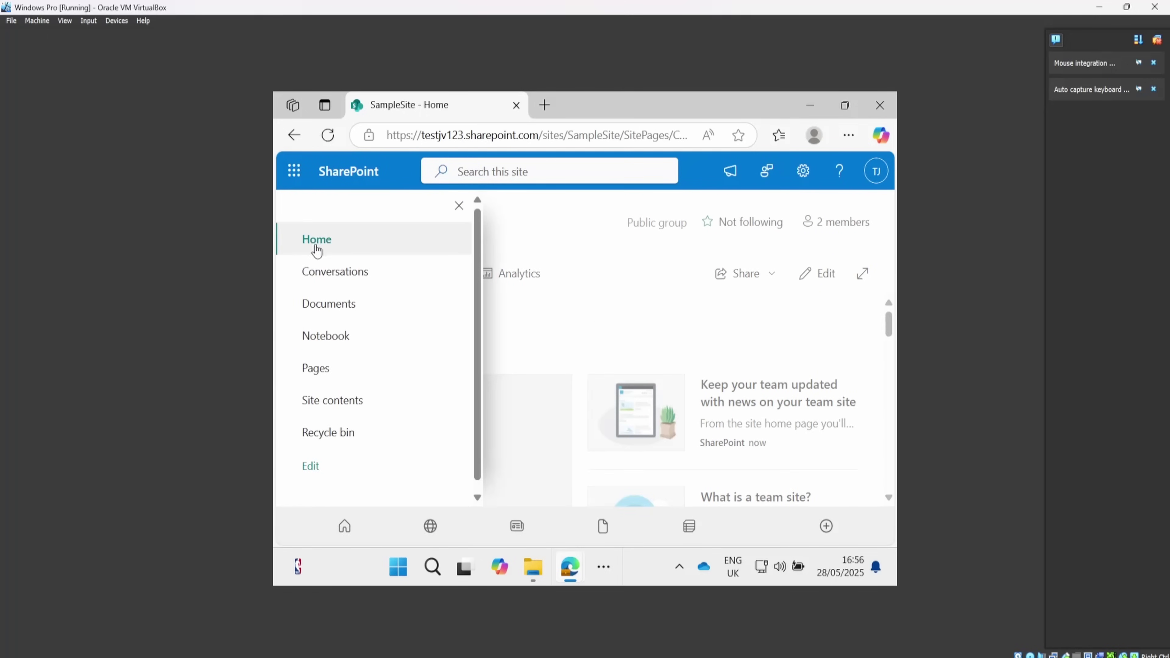
pyautogui.click(558, 315)
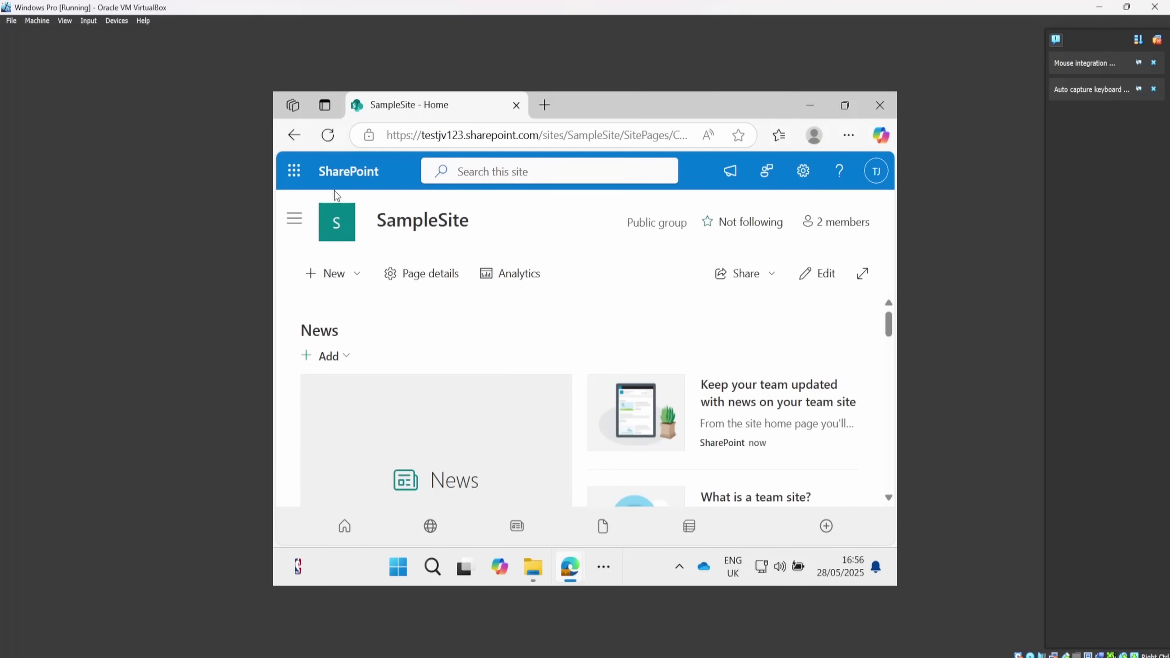
pyautogui.click(346, 280)
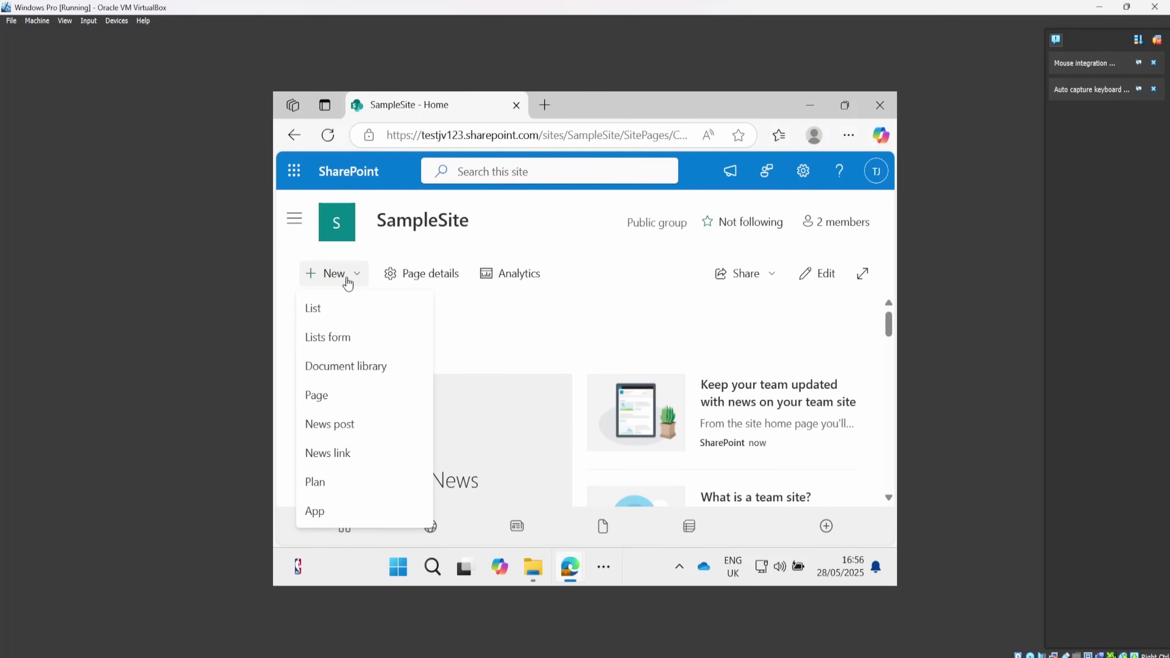
pyautogui.click(539, 318)
pyautogui.scroll(-5, 539, 318)
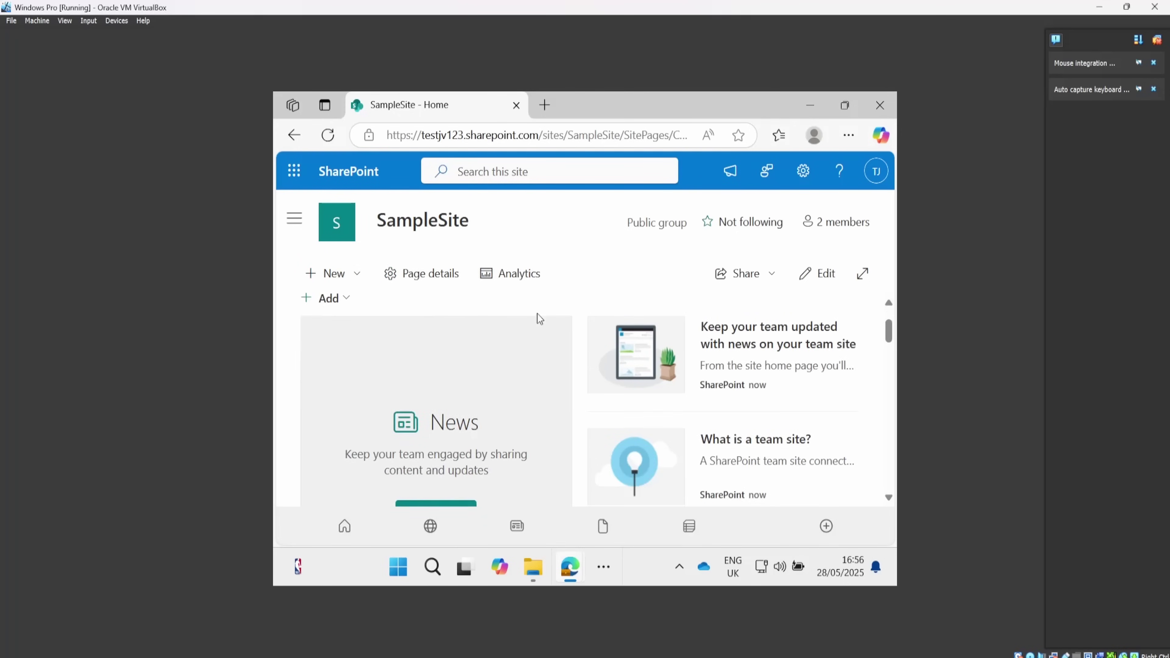
pyautogui.scroll(-5, 540, 318)
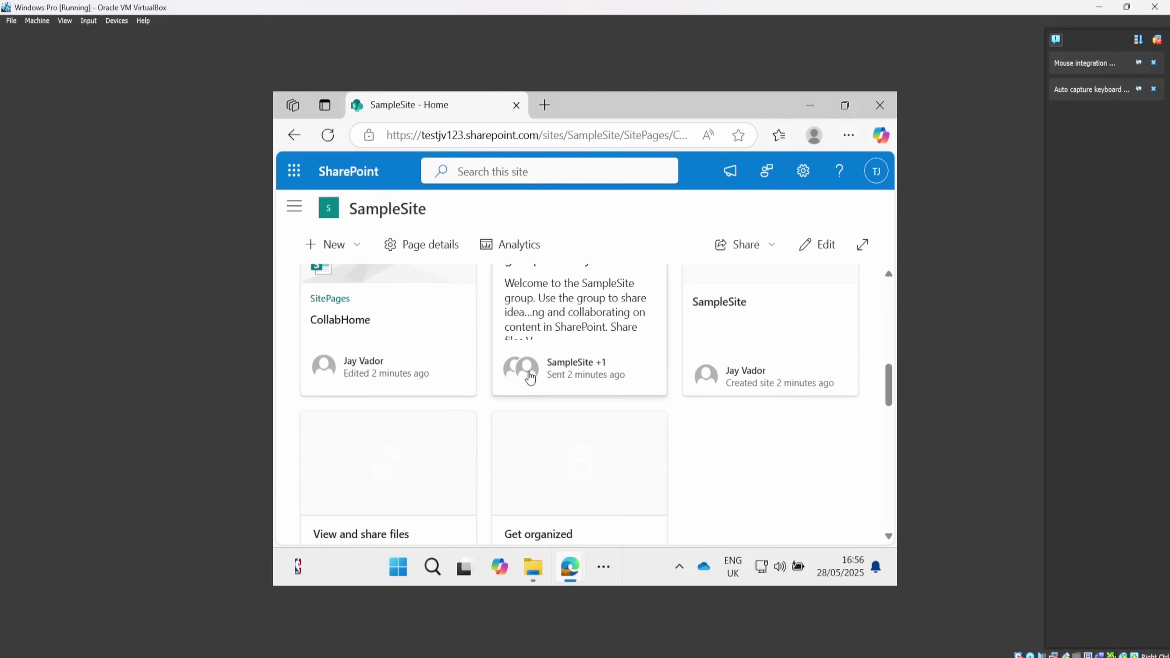
pyautogui.scroll(-3, 749, 452)
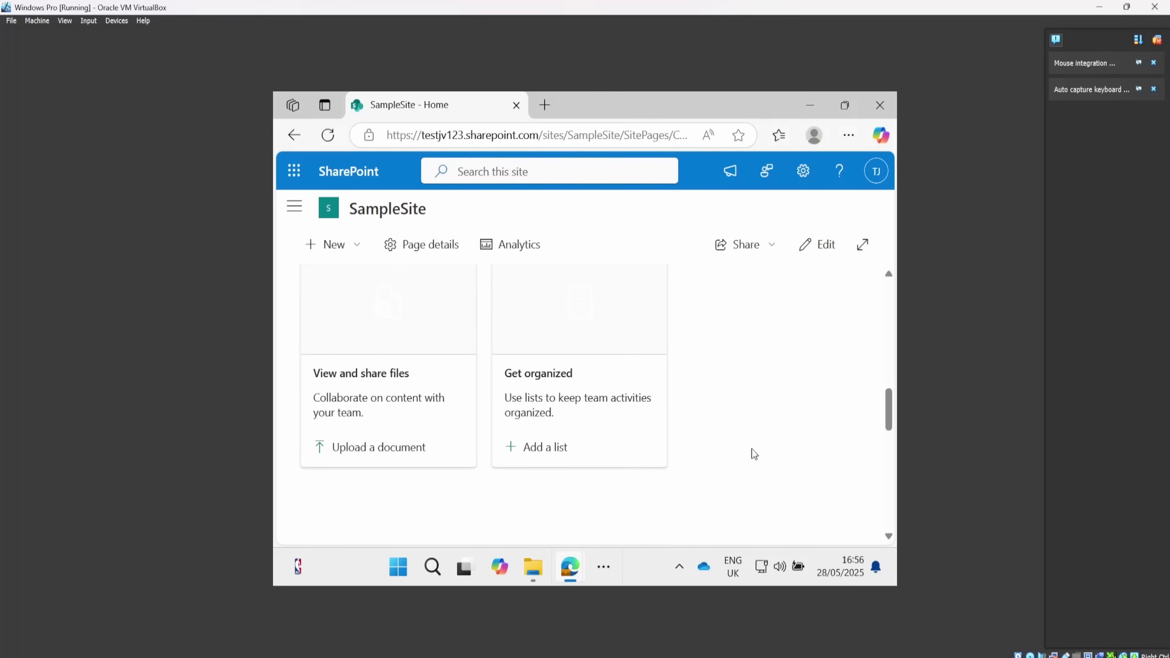
pyautogui.scroll(5, 752, 452)
# Open SampleSite's Site contents list and go into the Site Pages library.
pyautogui.click(749, 397)
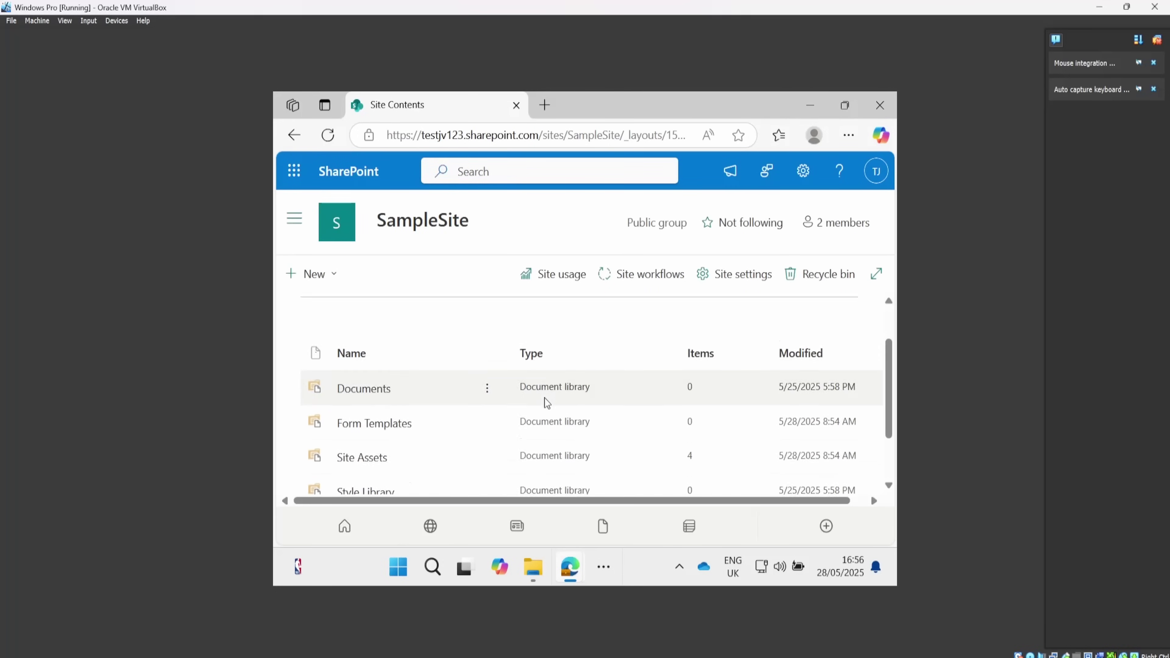
pyautogui.scroll(-2, 534, 406)
pyautogui.scroll(2, 442, 429)
pyautogui.scroll(-2, 392, 442)
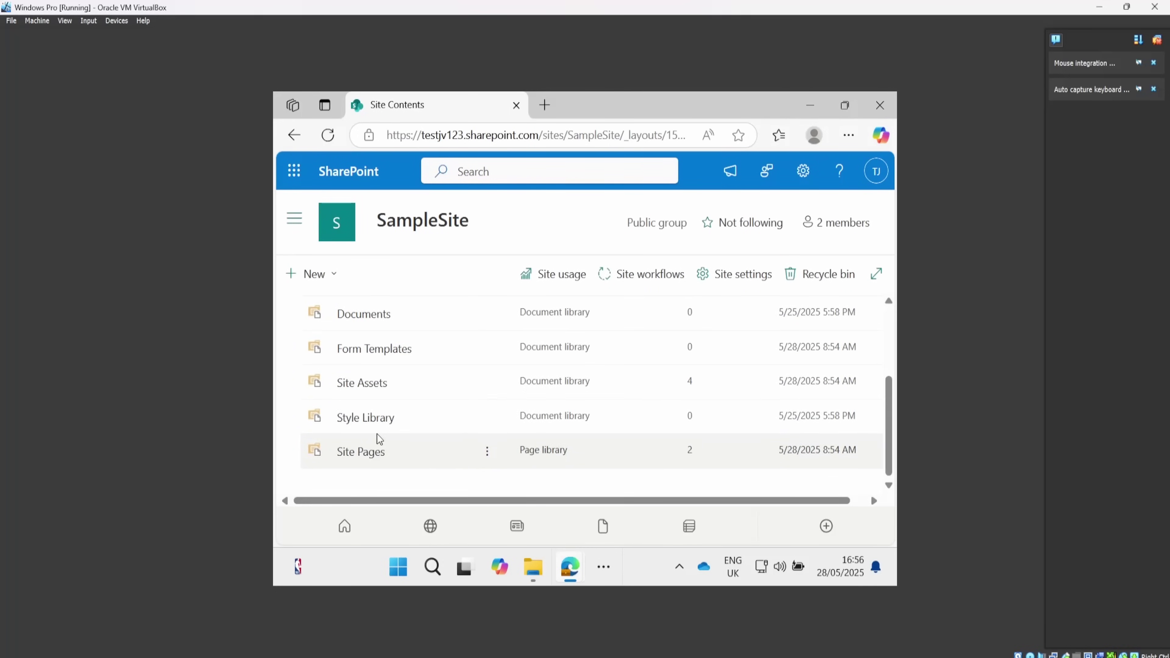
pyautogui.click(373, 455)
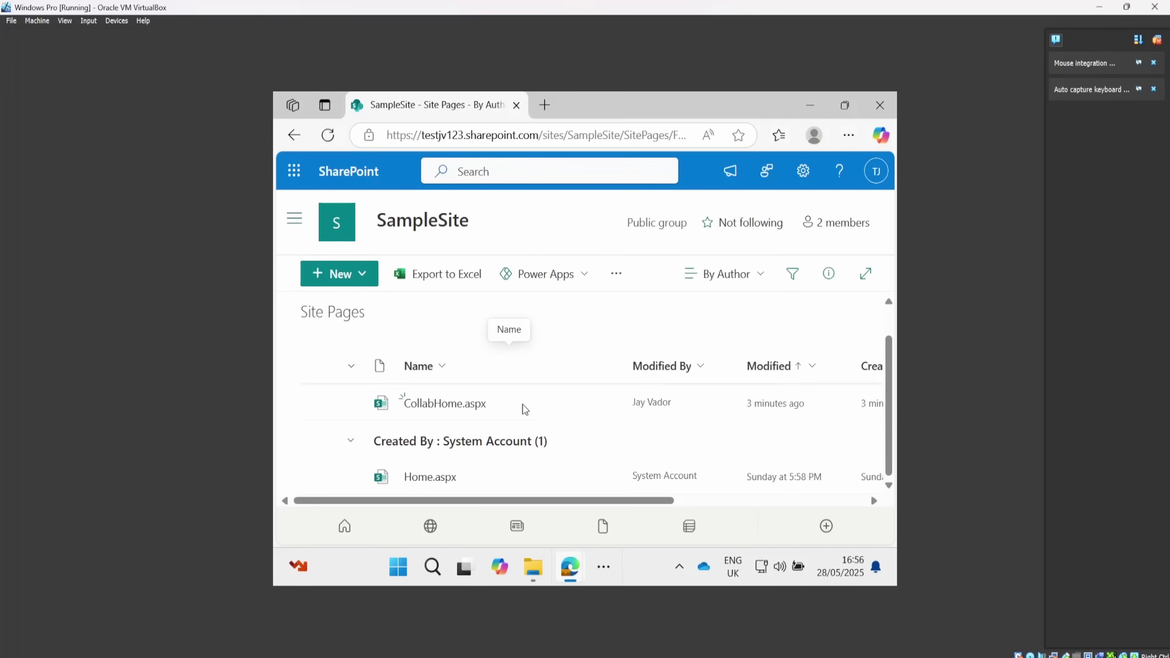
# Browse the New page options available in the Site Pages library.
pyautogui.click(360, 279)
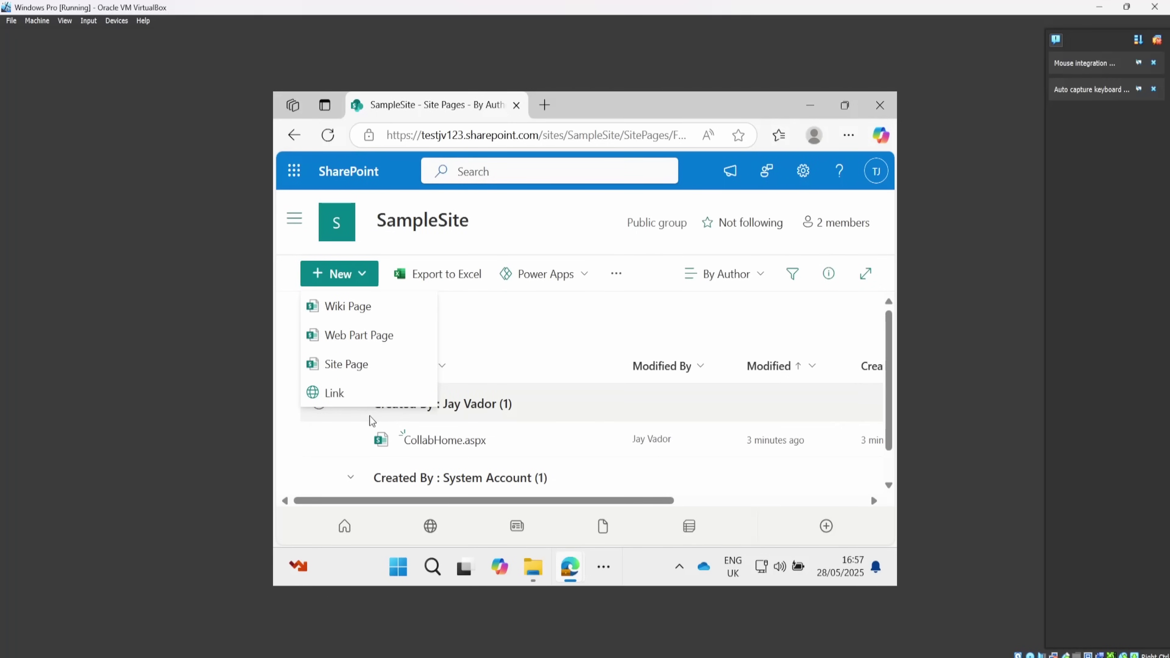
pyautogui.click(524, 342)
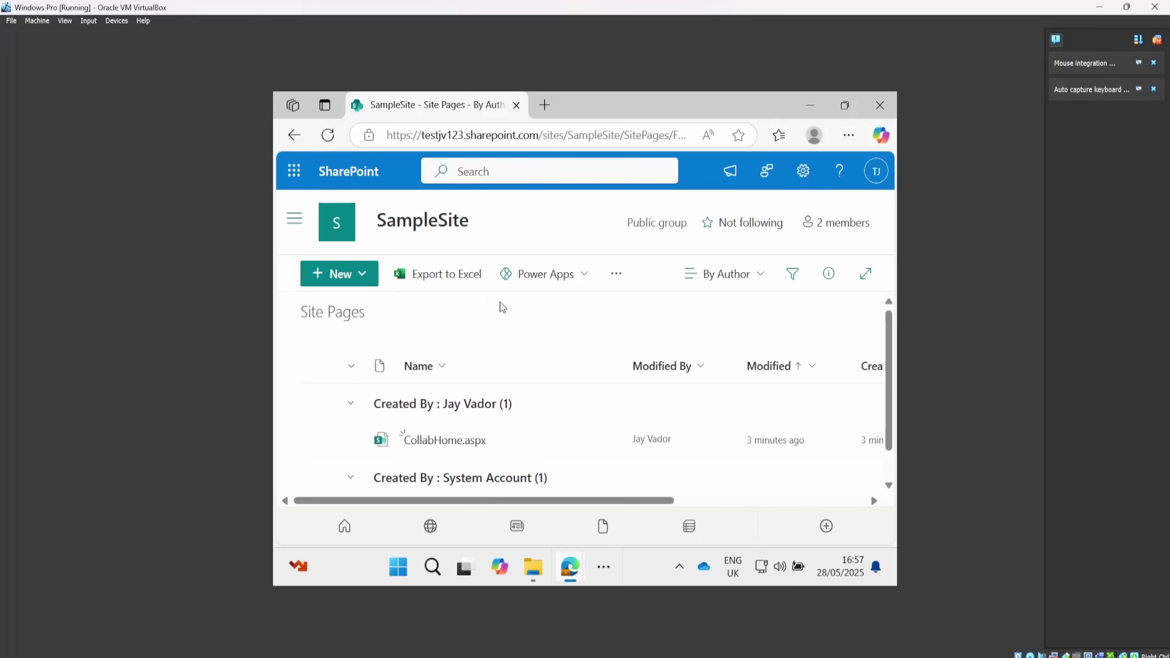
pyautogui.scroll(-2, 580, 431)
pyautogui.click(365, 275)
# Copy an organisation view link to CollabHome.aspx and dismiss the Link copied dialog.
pyautogui.click(495, 349)
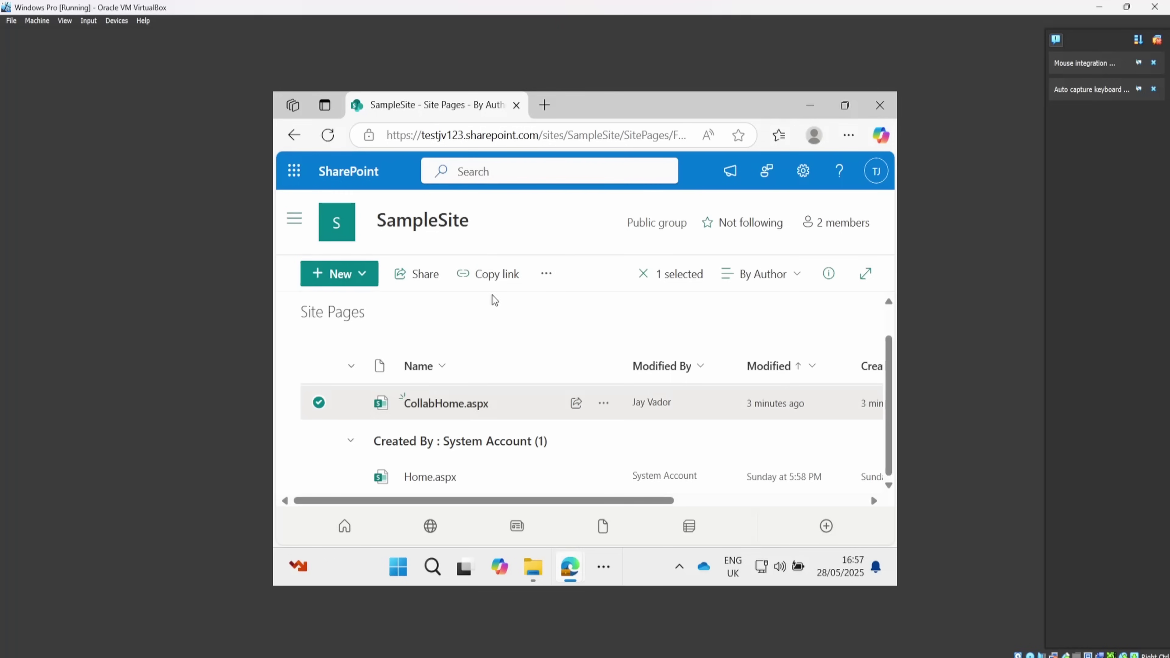
pyautogui.click(549, 276)
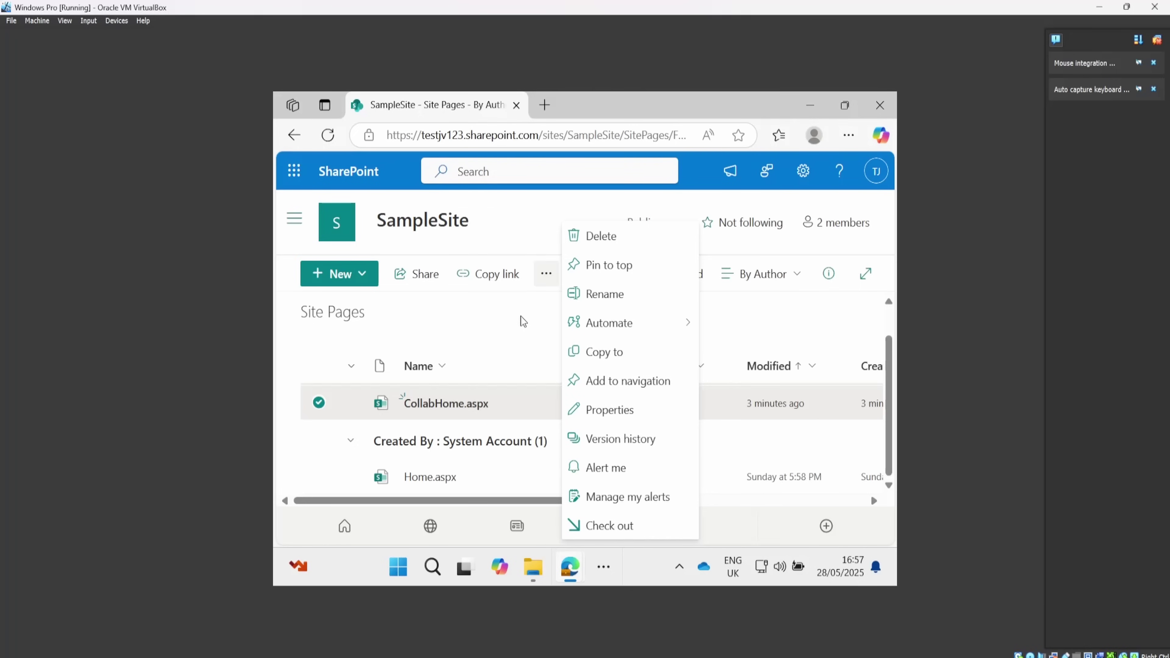
pyautogui.click(573, 431)
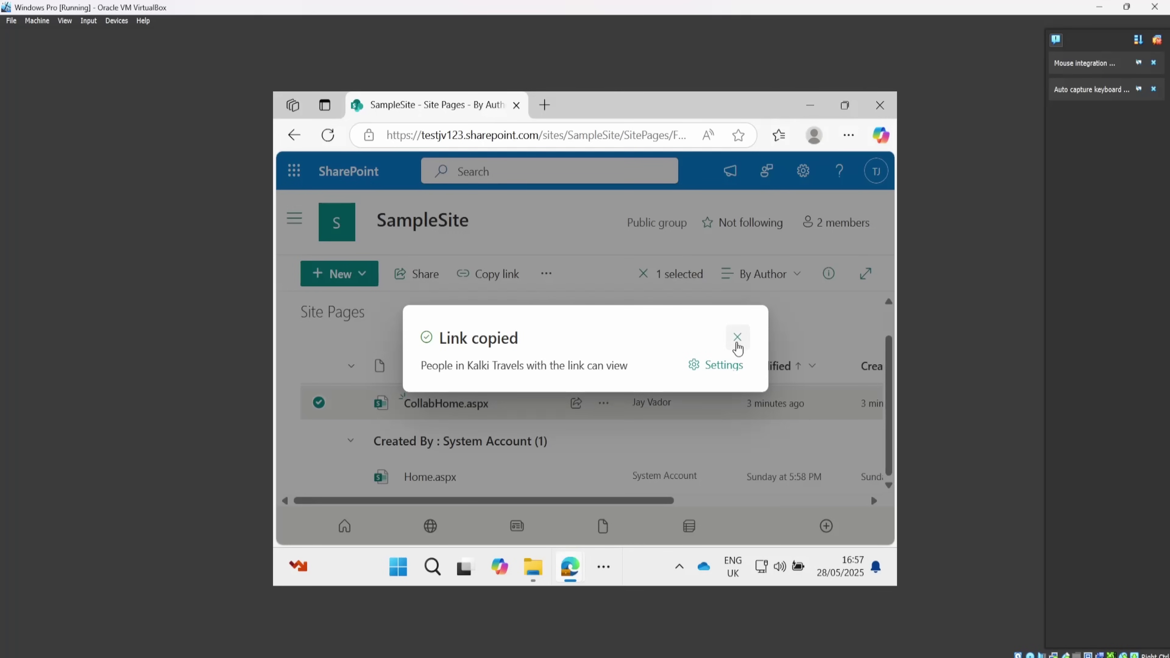
pyautogui.click(738, 338)
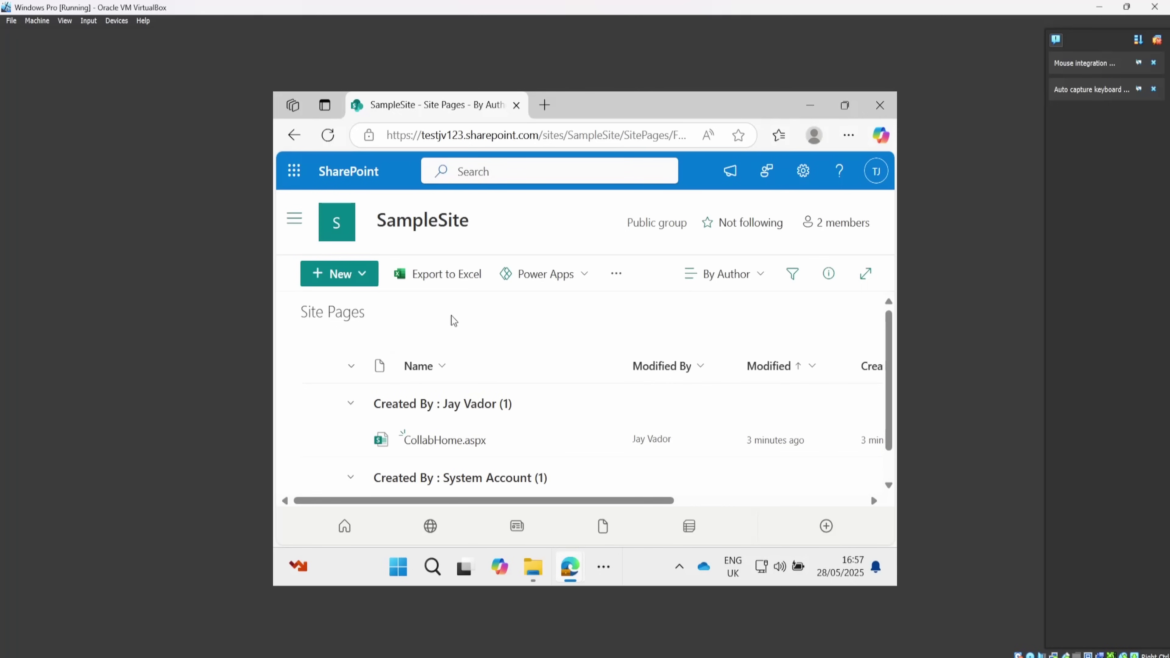
# Check the page list's extra actions and New page options in Site Pages.
pyautogui.click(616, 275)
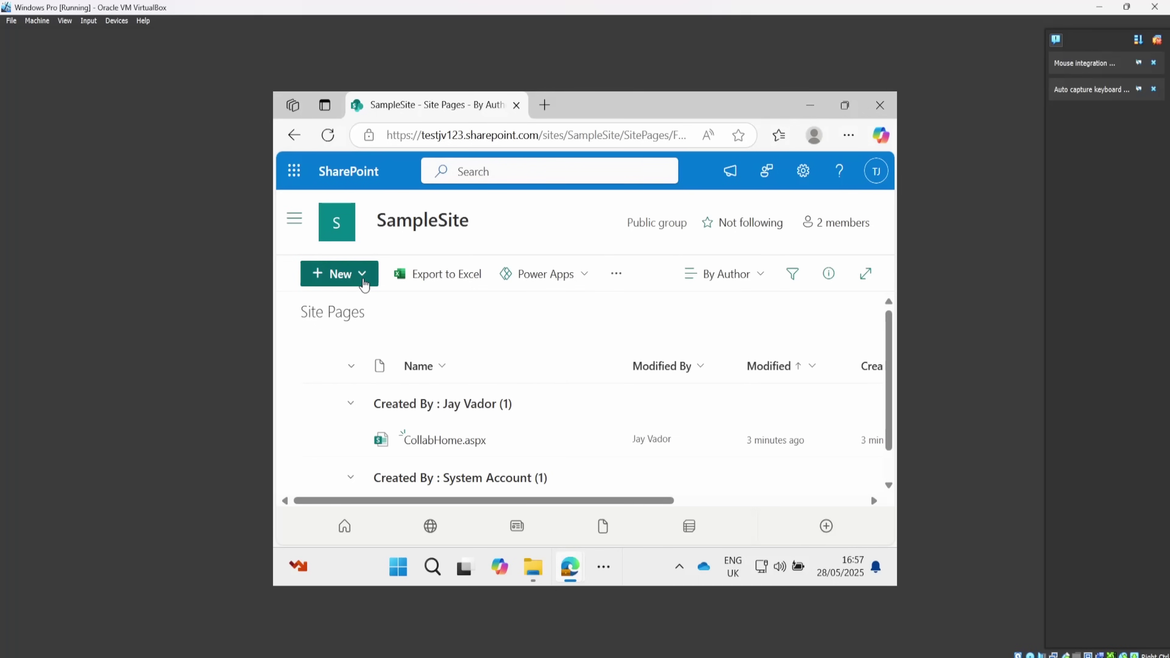
pyautogui.click(363, 275)
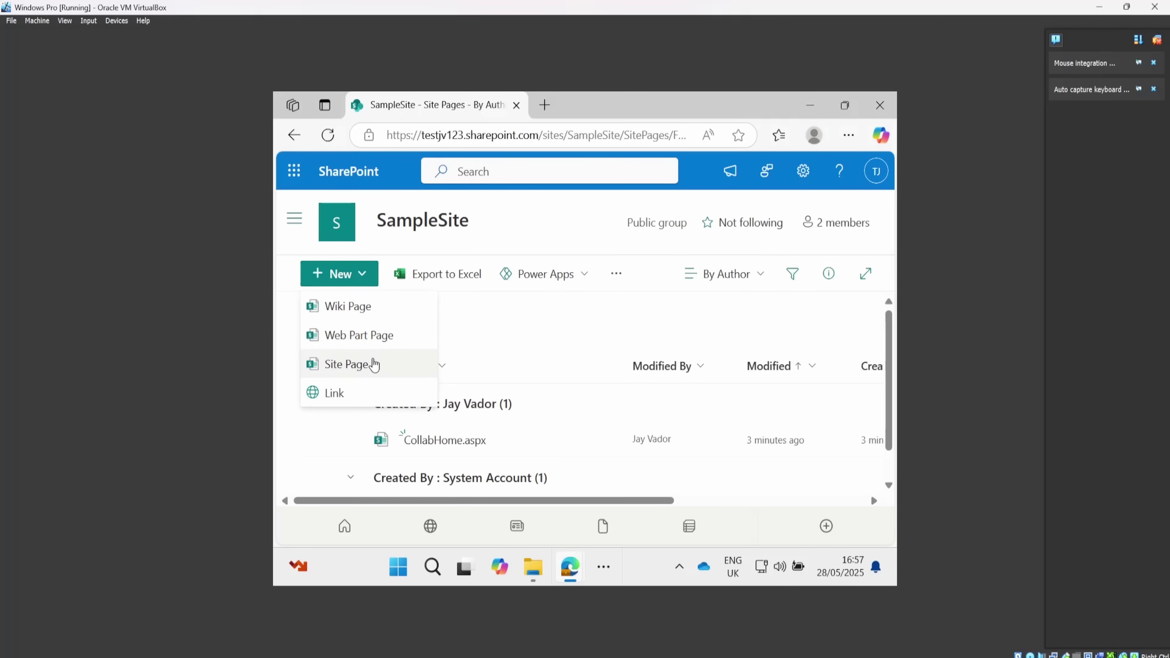
pyautogui.click(525, 332)
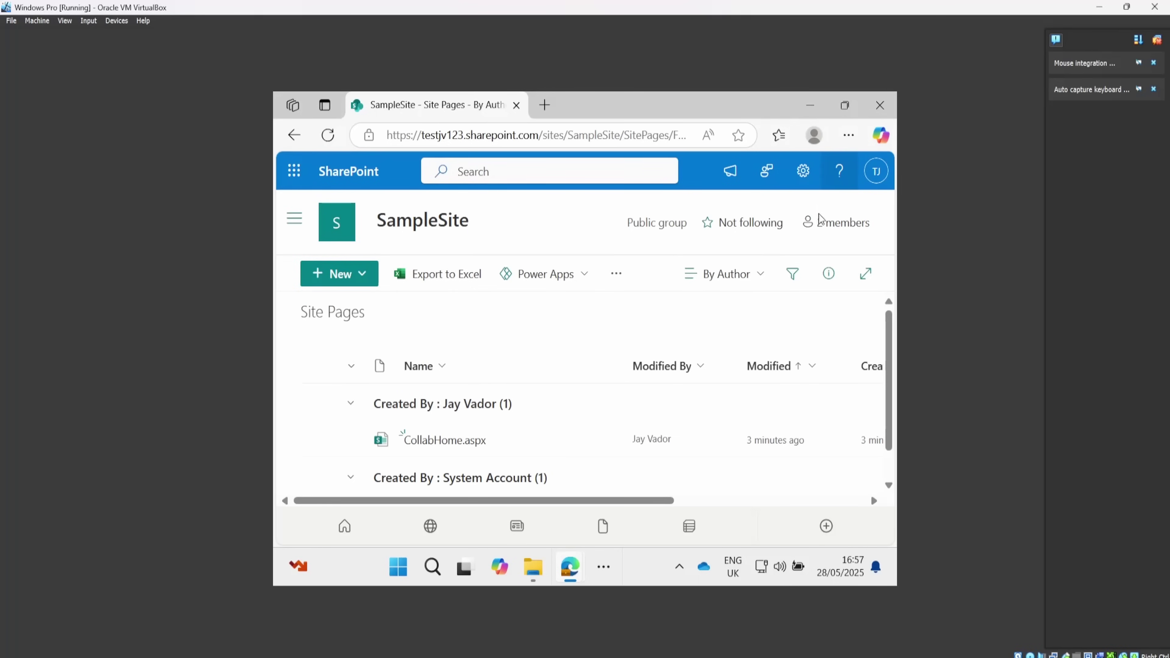
pyautogui.scroll(-1, 463, 417)
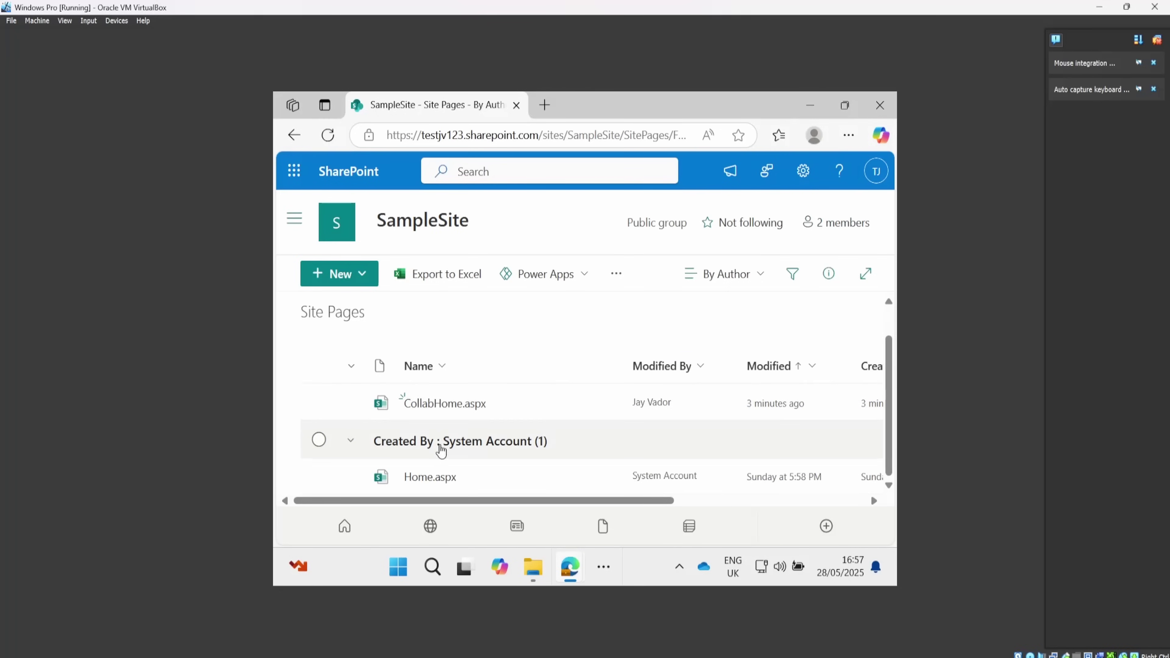
# Open Home.aspx in a new tab and scroll down to its activity cards.
pyautogui.click(441, 477)
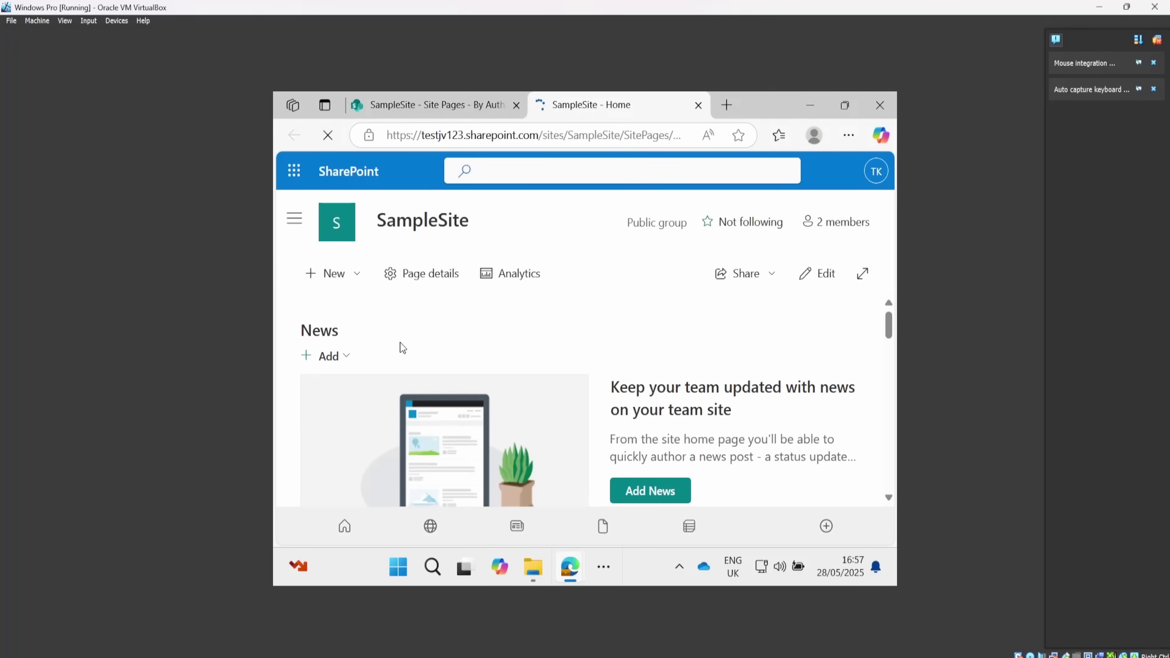
pyautogui.click(334, 279)
pyautogui.click(334, 279)
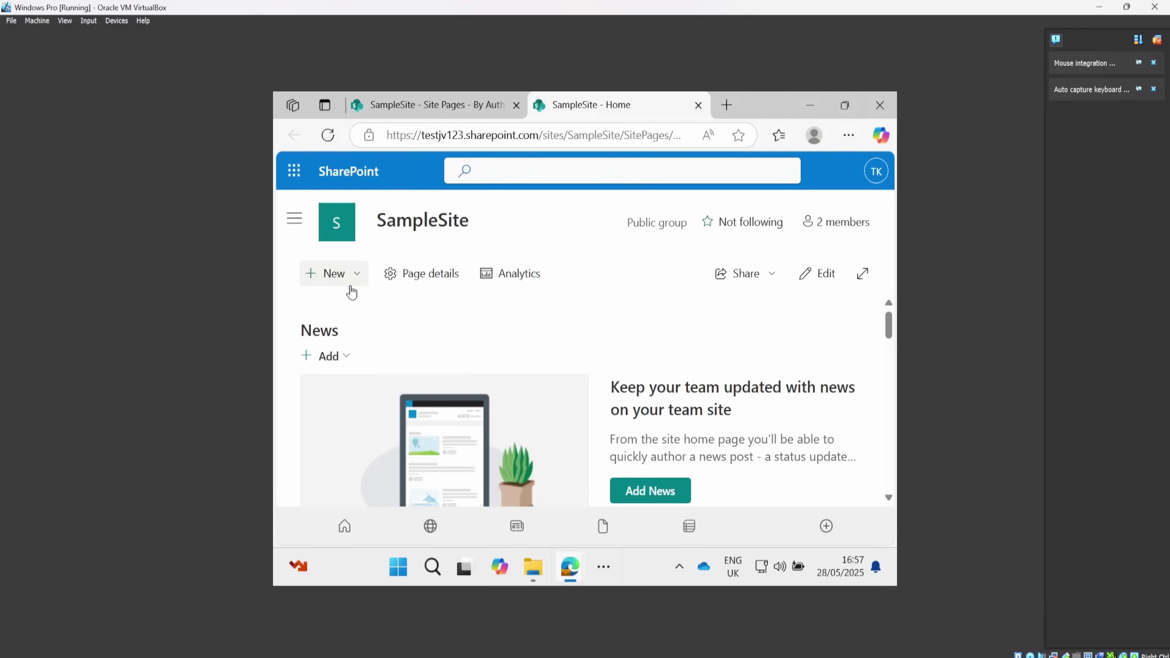
pyautogui.scroll(-5, 557, 374)
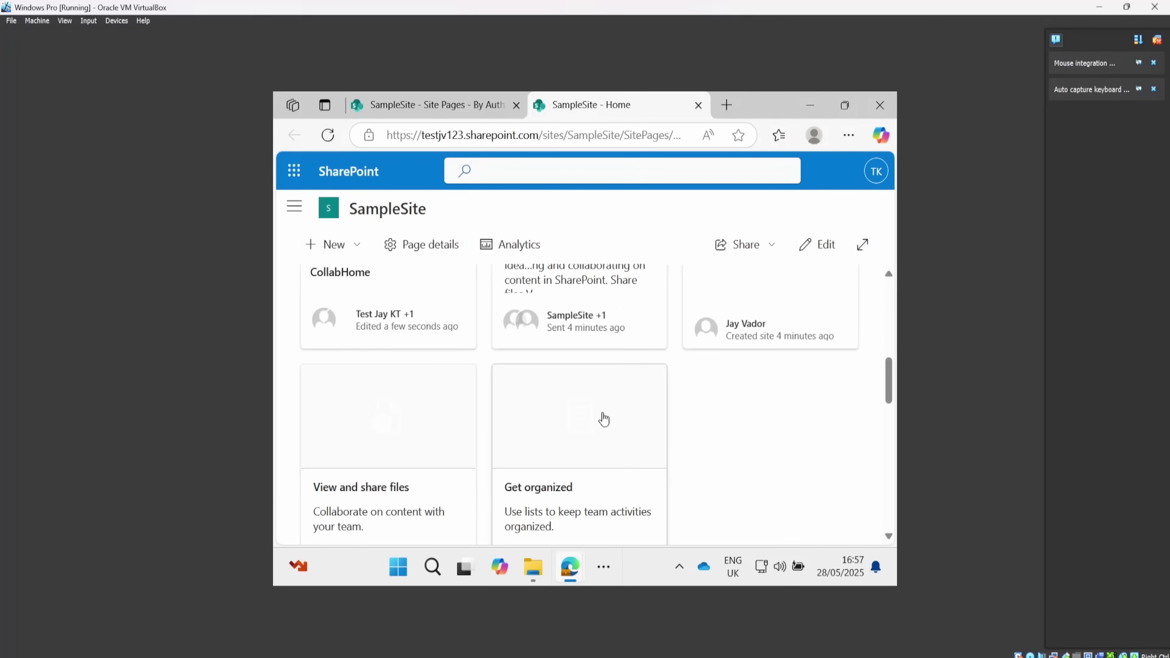
pyautogui.scroll(1, 418, 405)
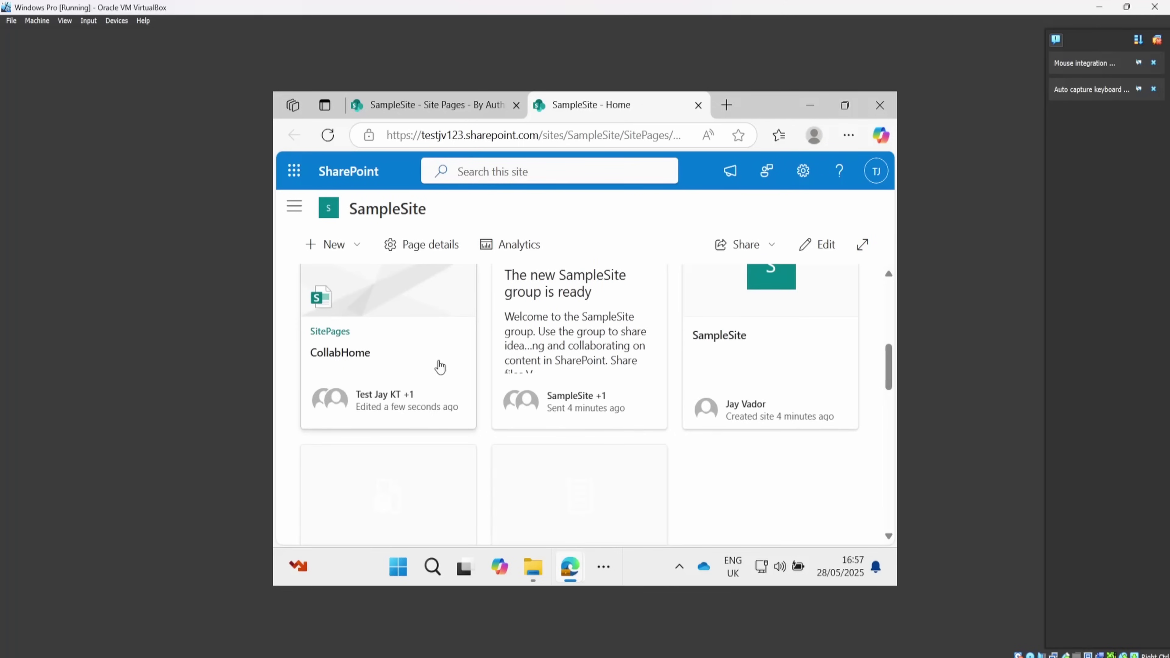
pyautogui.scroll(-3, 440, 367)
# Upload the sample file from the Documents folder into SampleSite's Documents library.
pyautogui.click(433, 426)
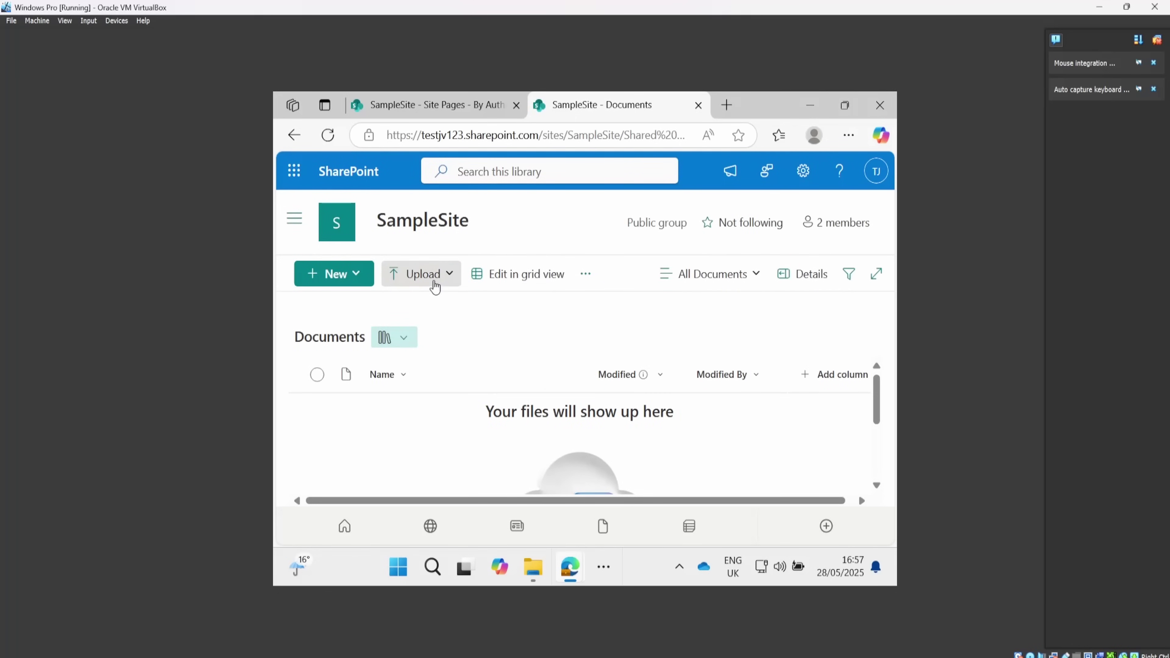
pyautogui.click(438, 287)
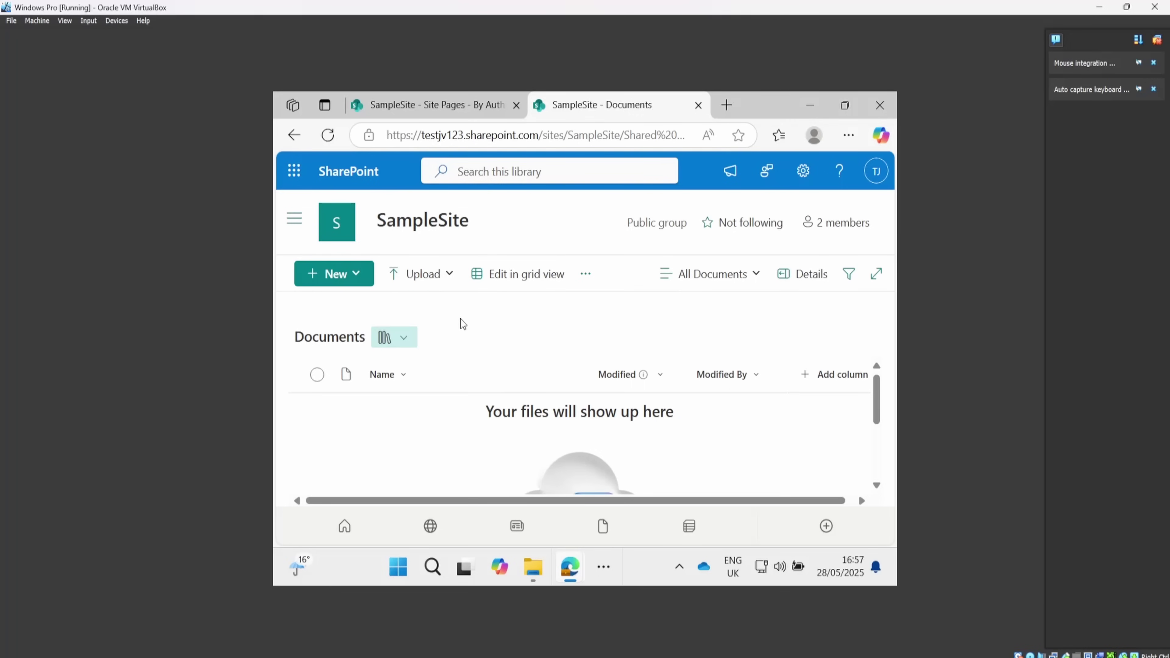
pyautogui.click(453, 317)
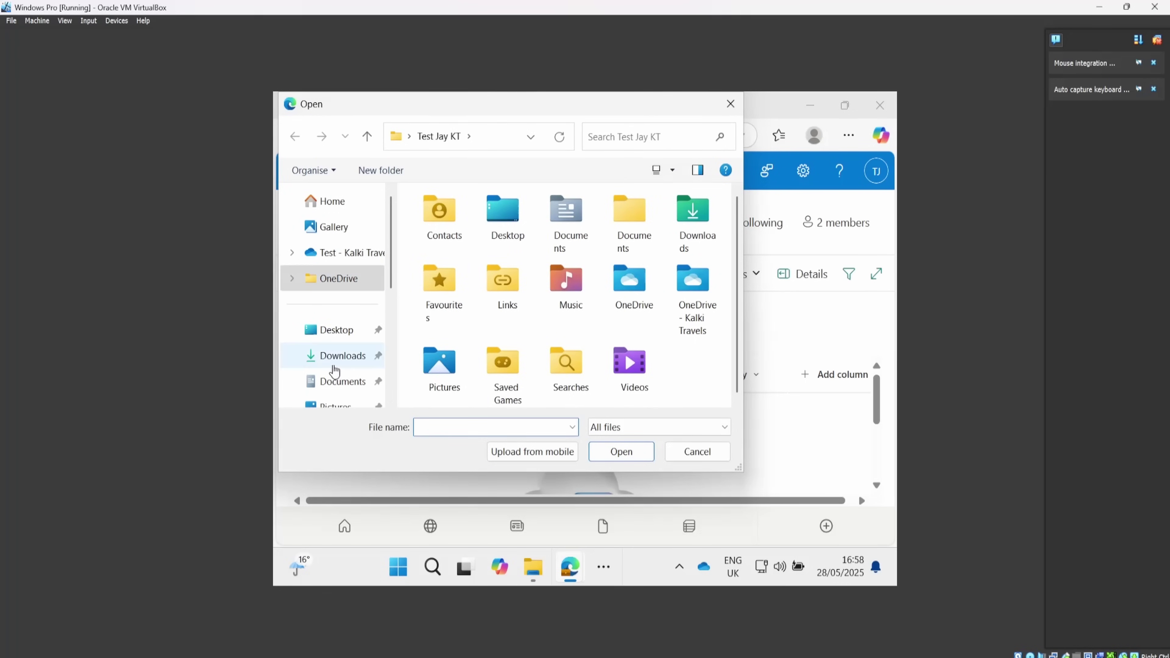
pyautogui.click(336, 356)
pyautogui.scroll(-1, 335, 369)
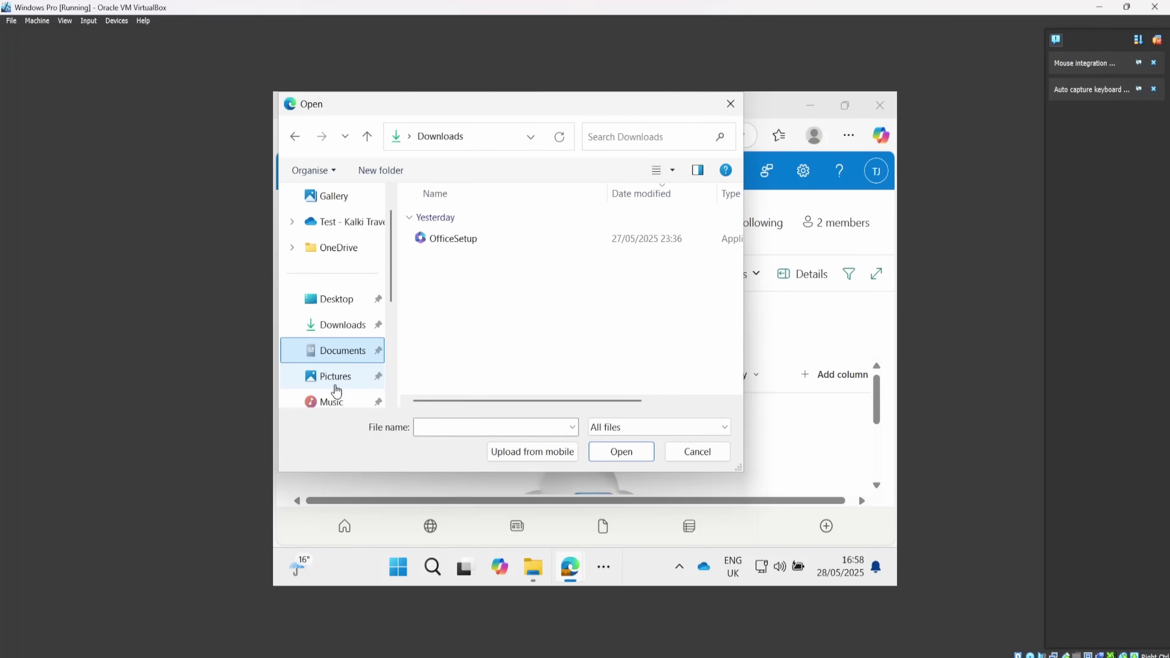
pyautogui.click(341, 350)
pyautogui.click(466, 221)
pyautogui.doubleClick(465, 220)
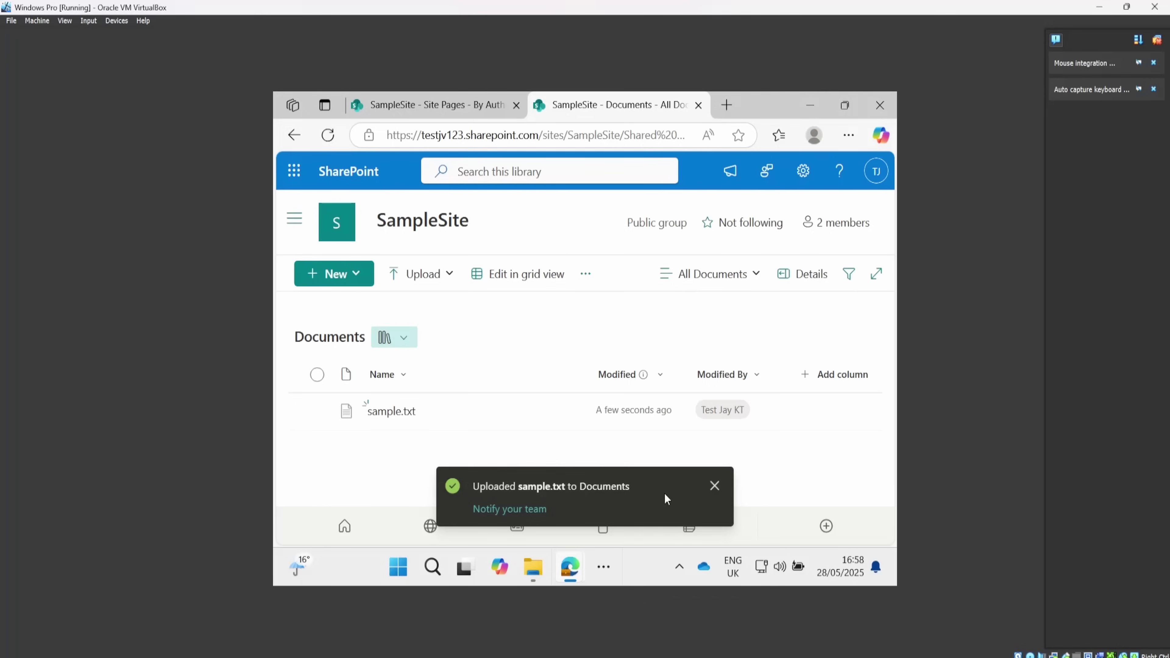
pyautogui.click(714, 487)
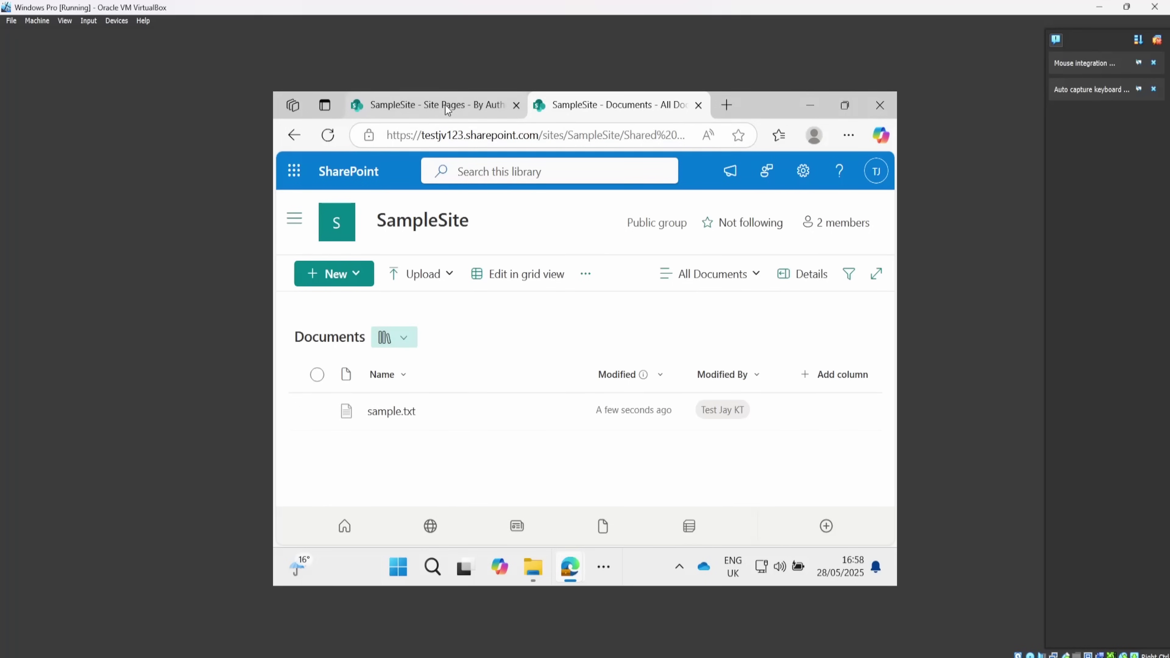
pyautogui.moveTo(621, 609)
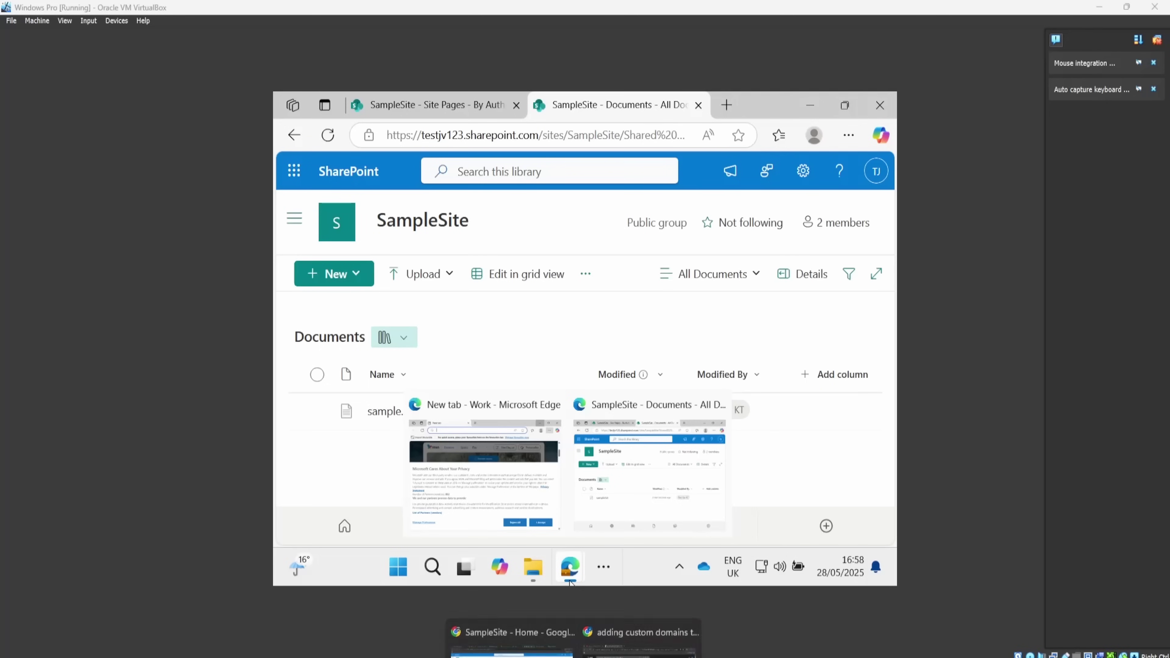
pyautogui.click(541, 634)
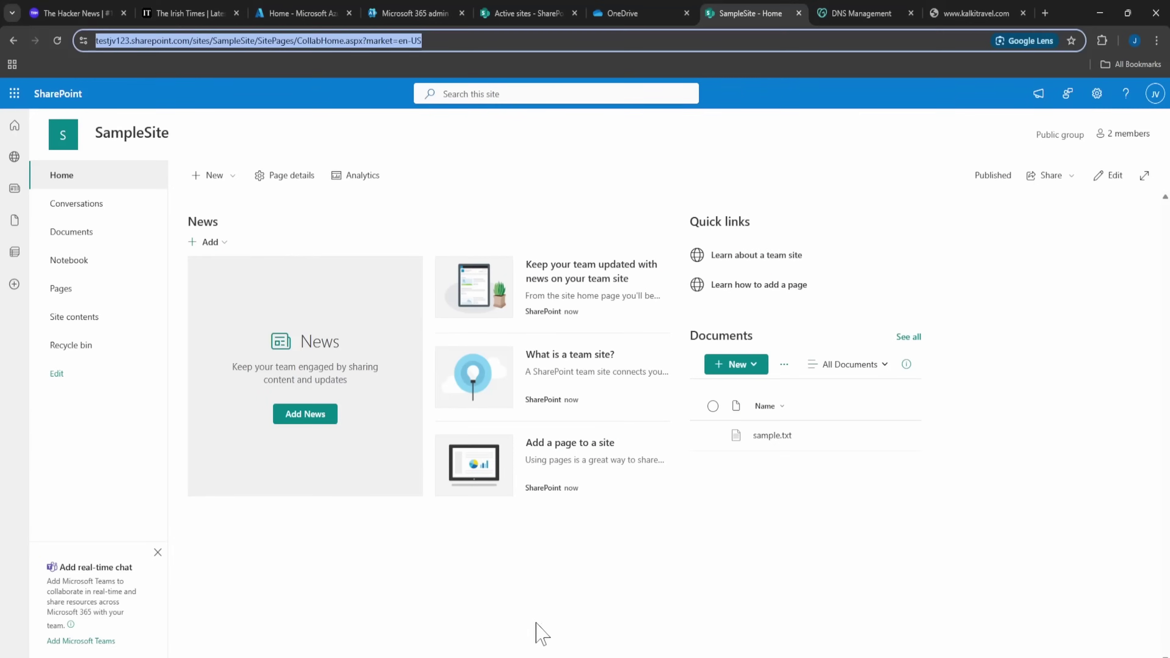
pyautogui.click(651, 556)
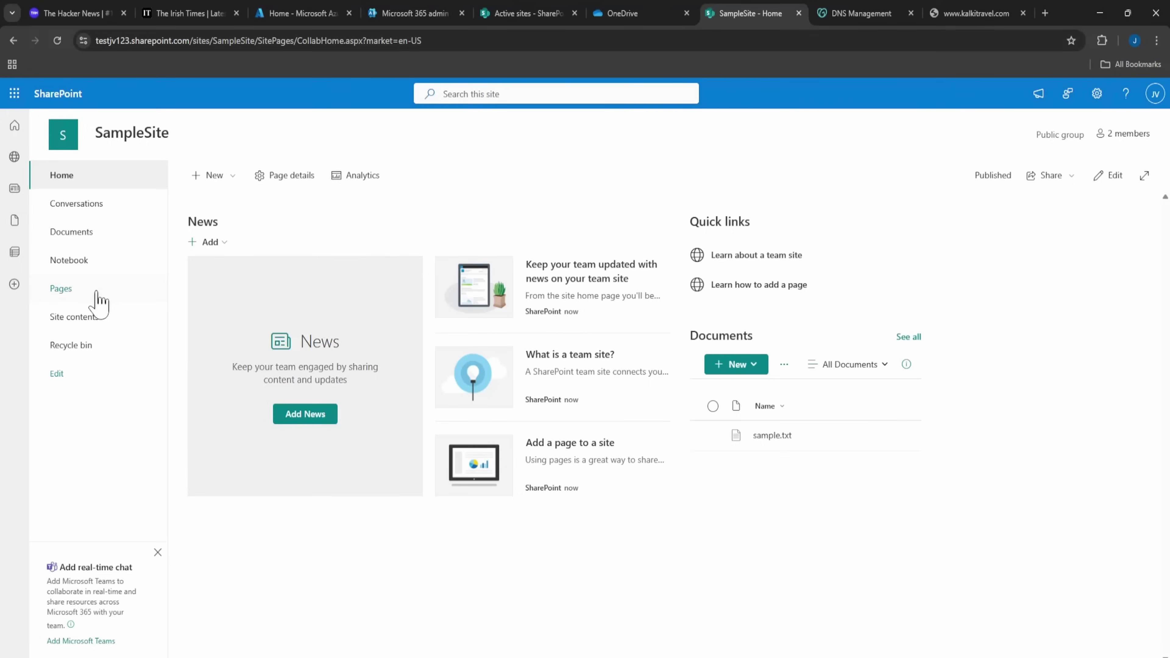
pyautogui.click(65, 289)
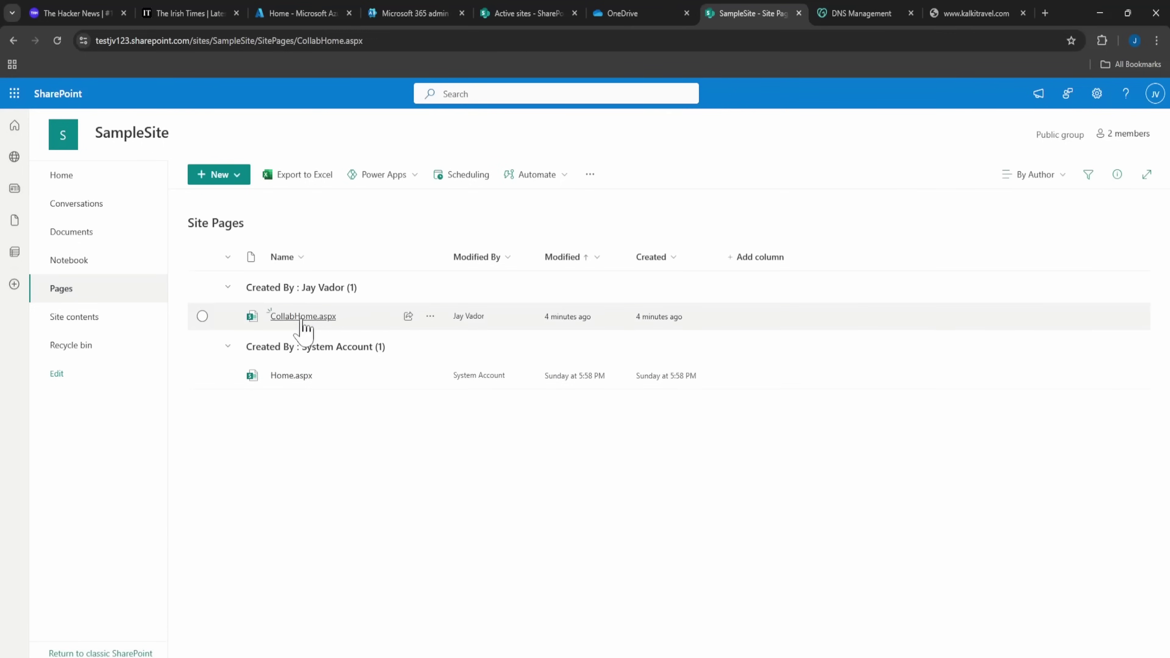
pyautogui.click(304, 318)
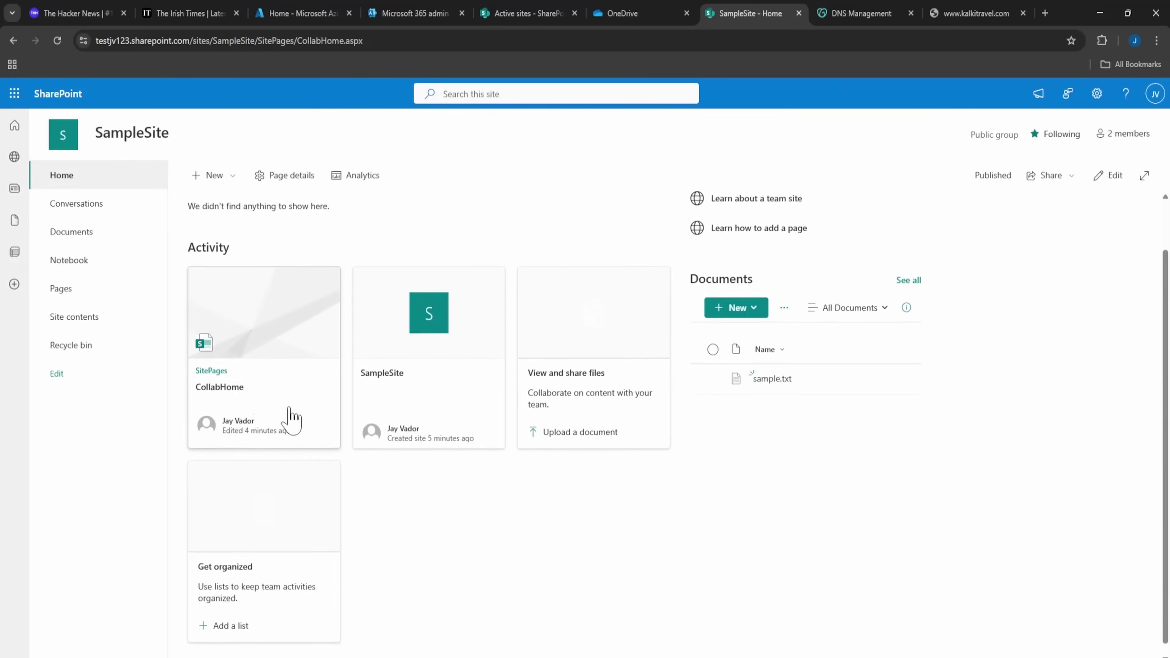
pyautogui.scroll(-1, 263, 376)
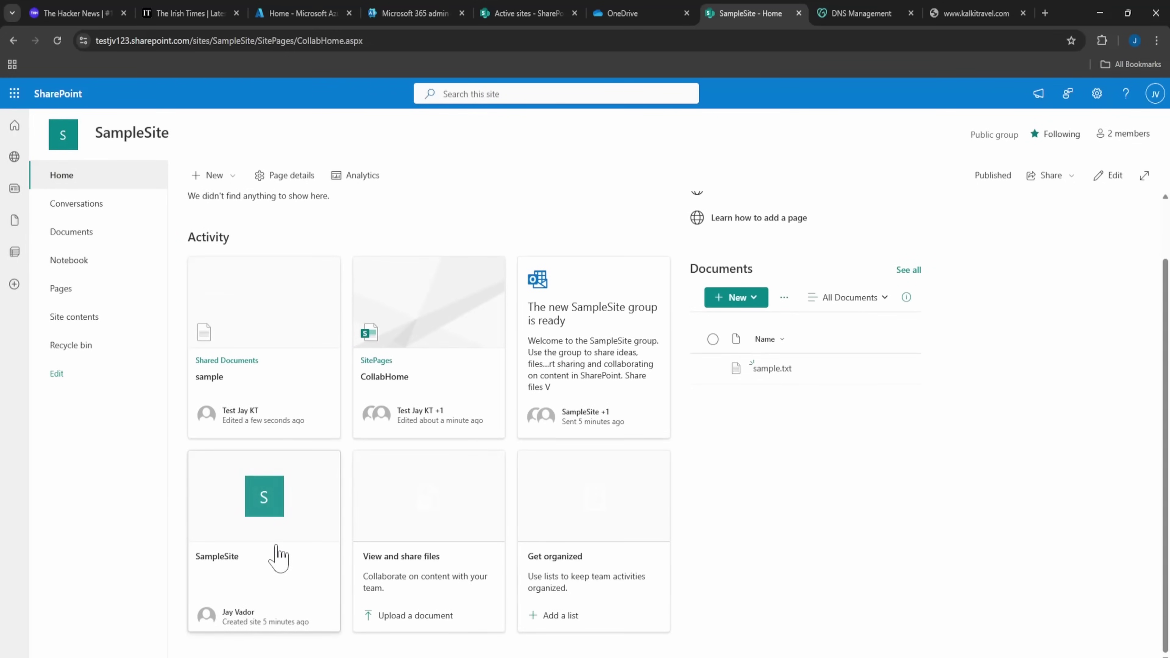
pyautogui.click(437, 556)
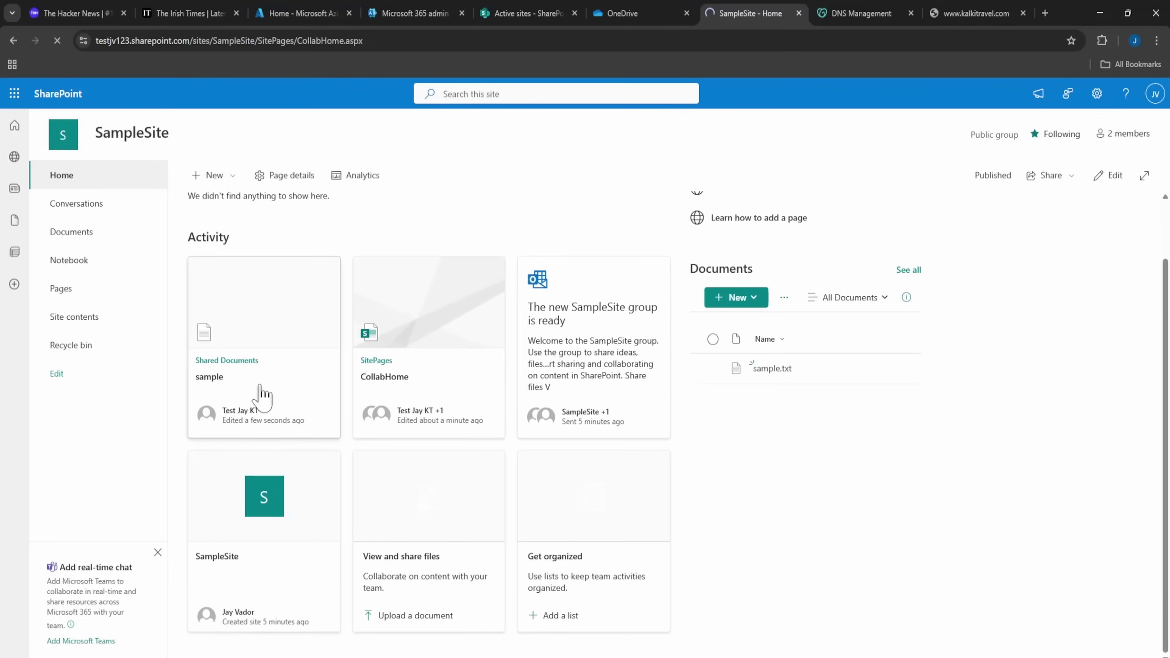
# Open sample.txt from the Shared Documents library and close the Next steps panel.
pyautogui.click(257, 373)
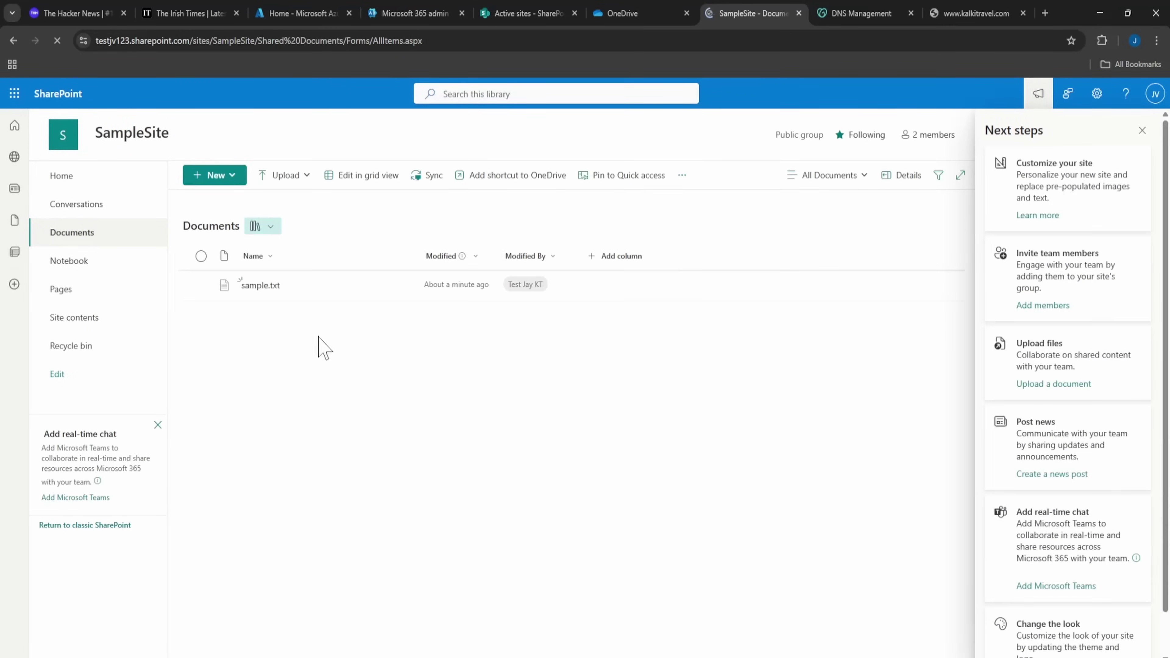
pyautogui.moveTo(352, 293); pyautogui.dragTo(253, 281)
pyautogui.click(405, 413)
pyautogui.click(265, 295)
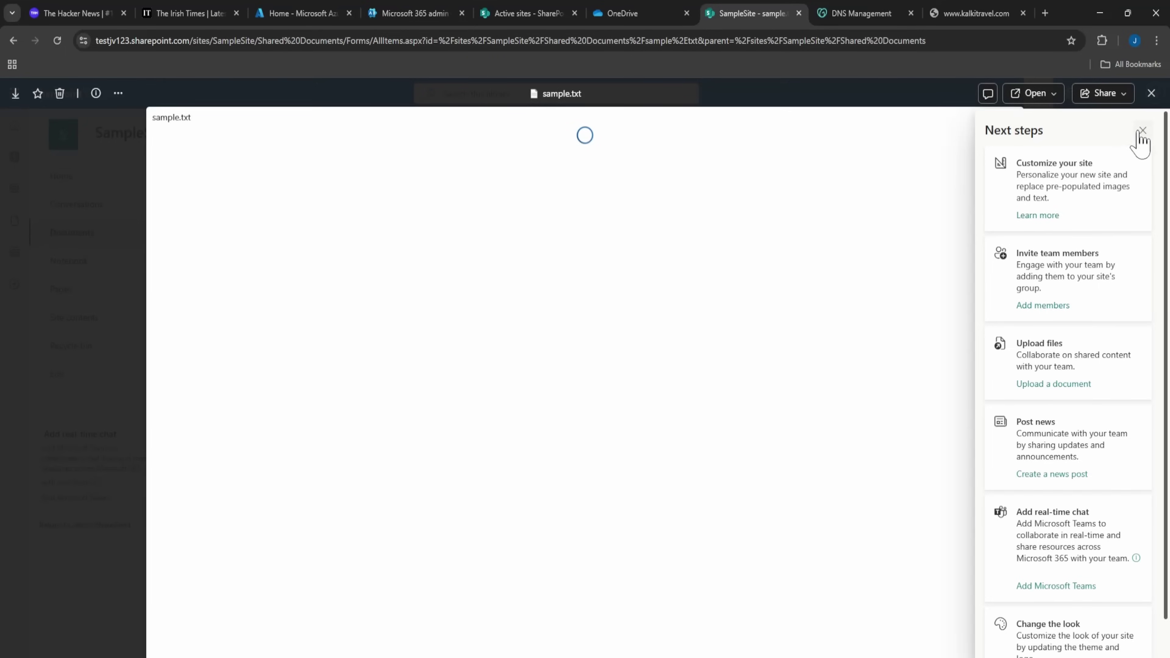
pyautogui.click(1143, 131)
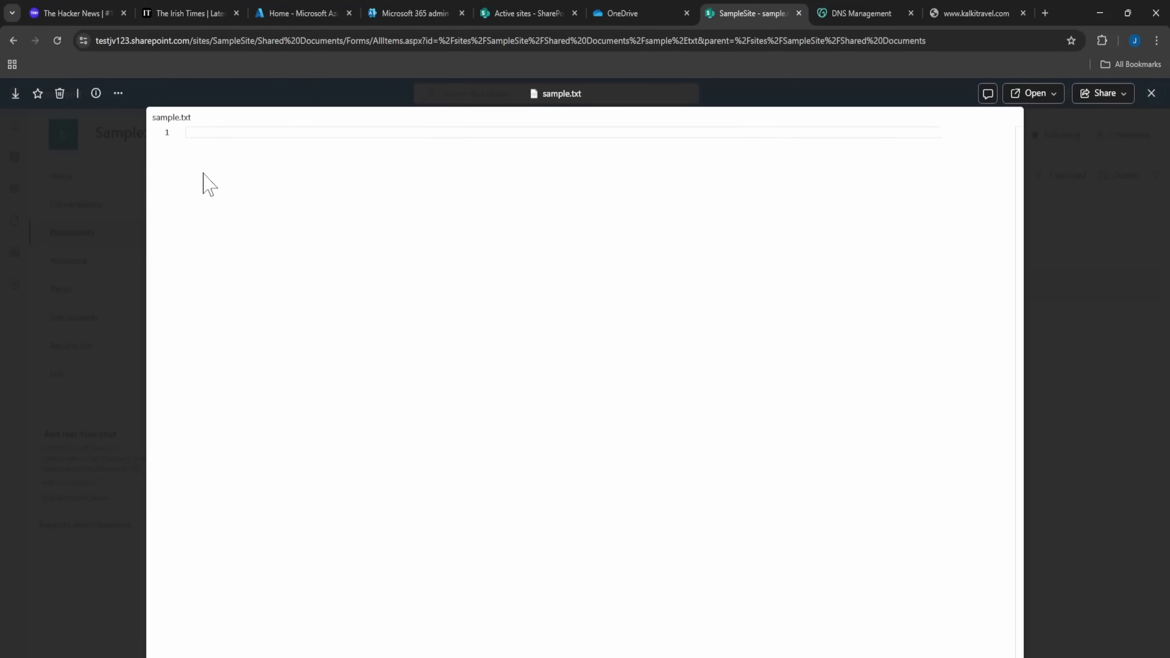
# Type 'This' on line 1 of sample.txt.
pyautogui.write('tg')
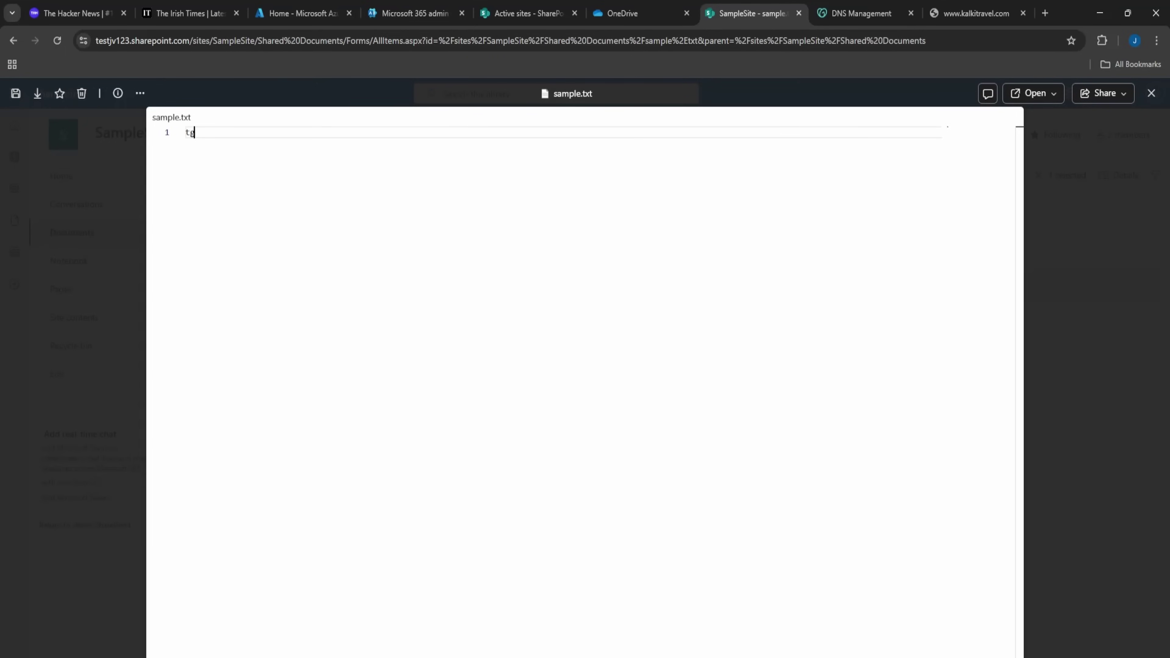
pyautogui.press('BackSpace')
pyautogui.press('BackSpace')
pyautogui.write('This')
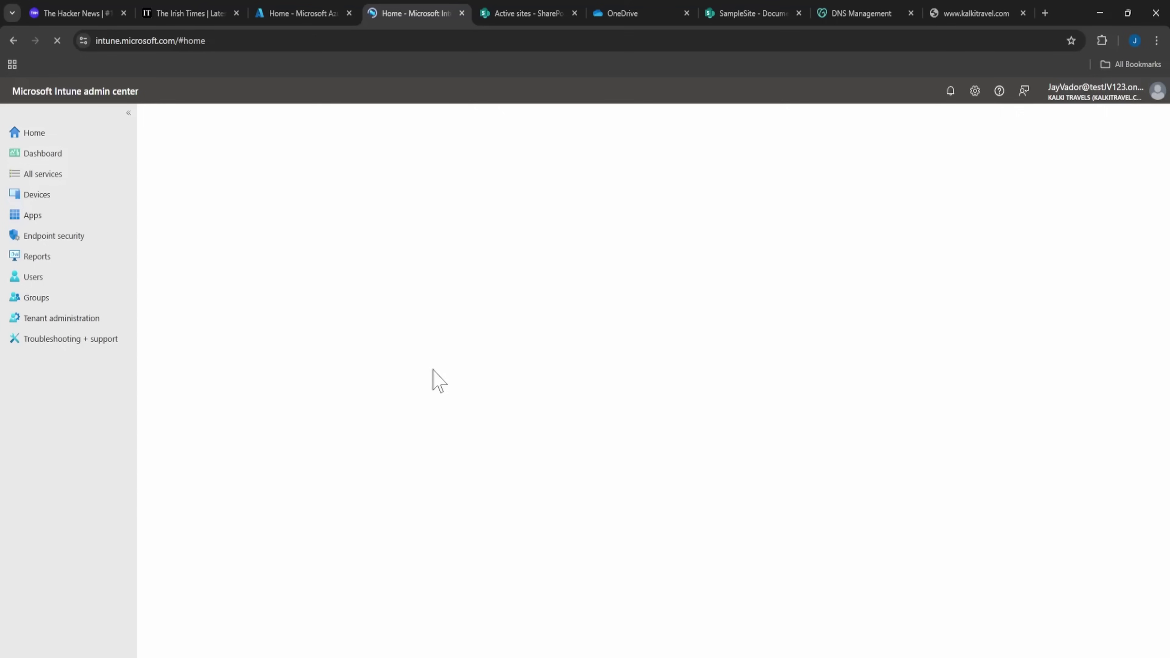
# Open Intune's Devices overview and list the Windows devices.
pyautogui.click(65, 199)
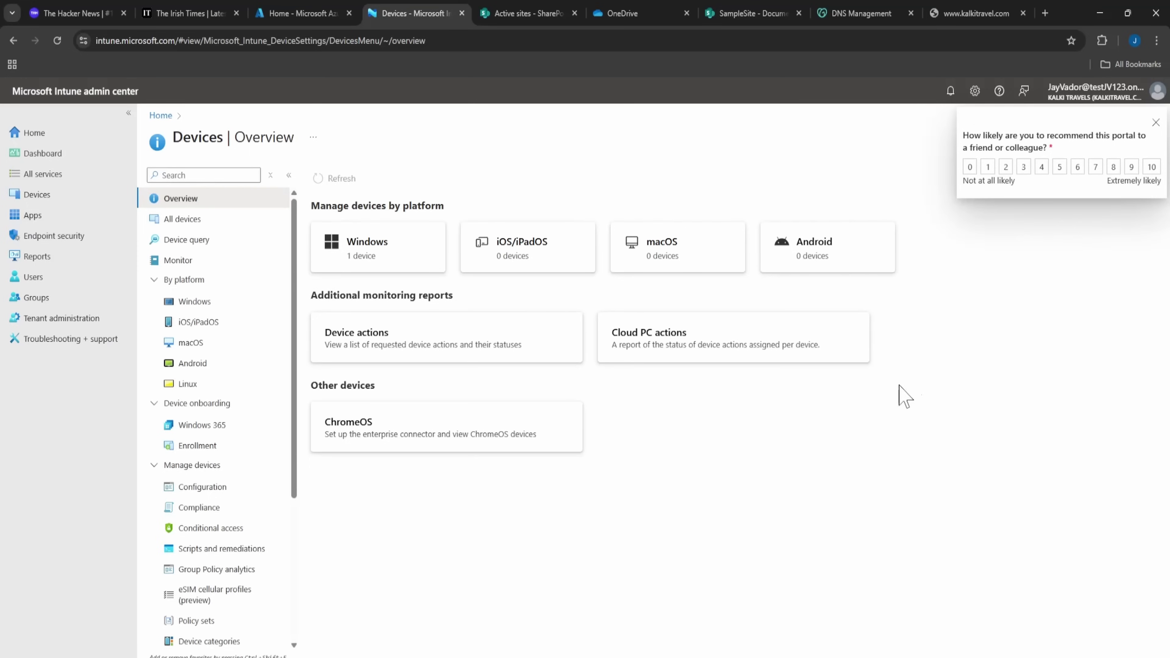
pyautogui.click(417, 264)
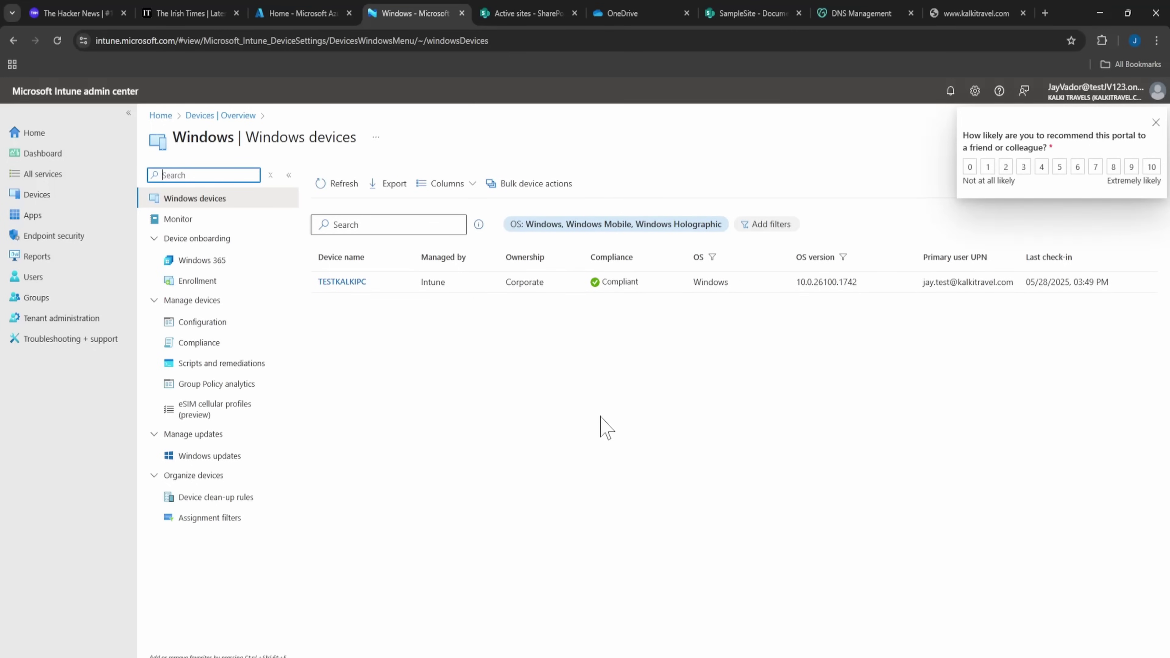
pyautogui.moveTo(967, 281); pyautogui.dragTo(929, 281)
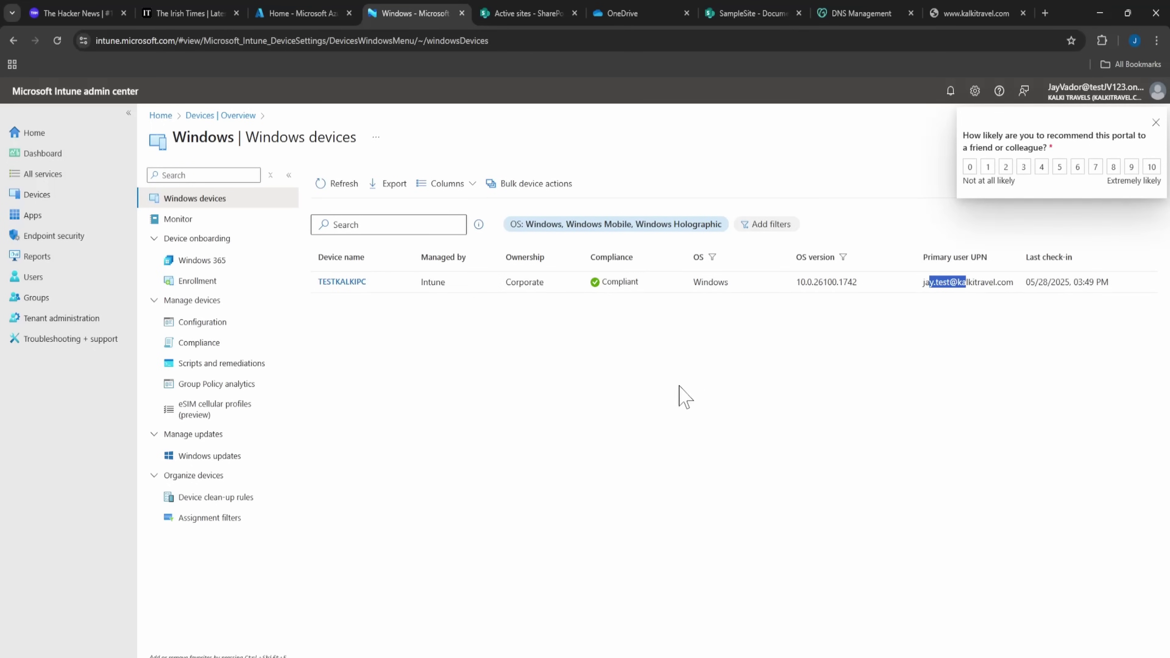
# Inspect the TESTKALKIPC device's OS and model details, then return to the Devices overview.
pyautogui.click(346, 283)
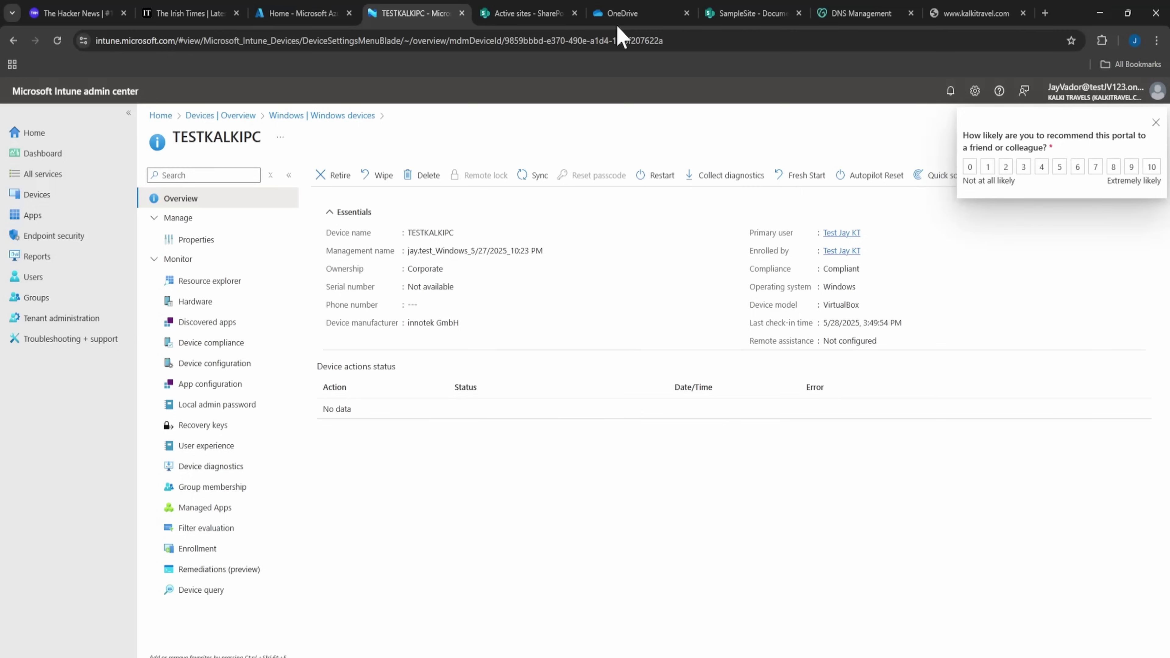
pyautogui.moveTo(844, 305); pyautogui.dragTo(812, 309)
pyautogui.moveTo(917, 312); pyautogui.dragTo(741, 289)
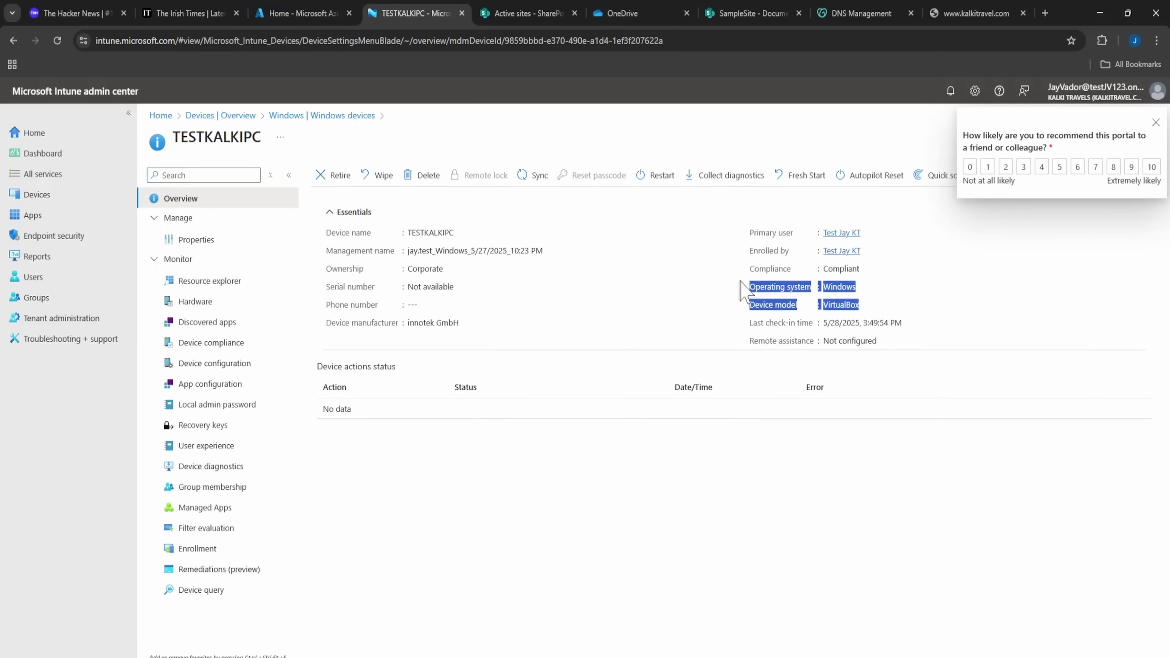
pyautogui.click(697, 293)
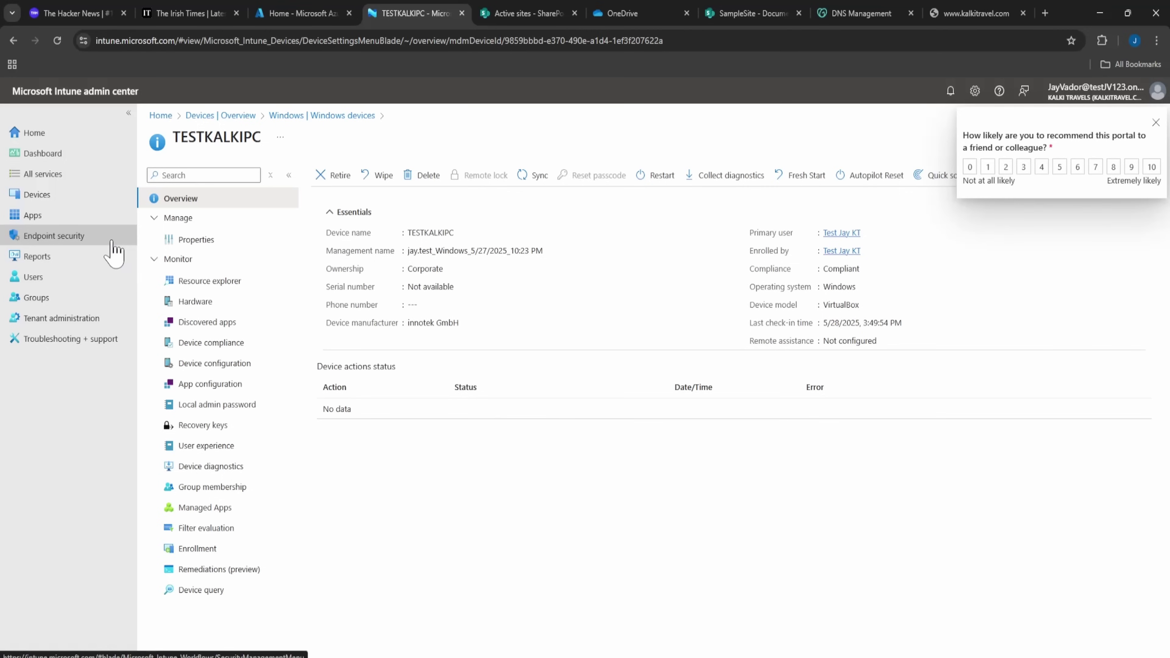
pyautogui.click(242, 116)
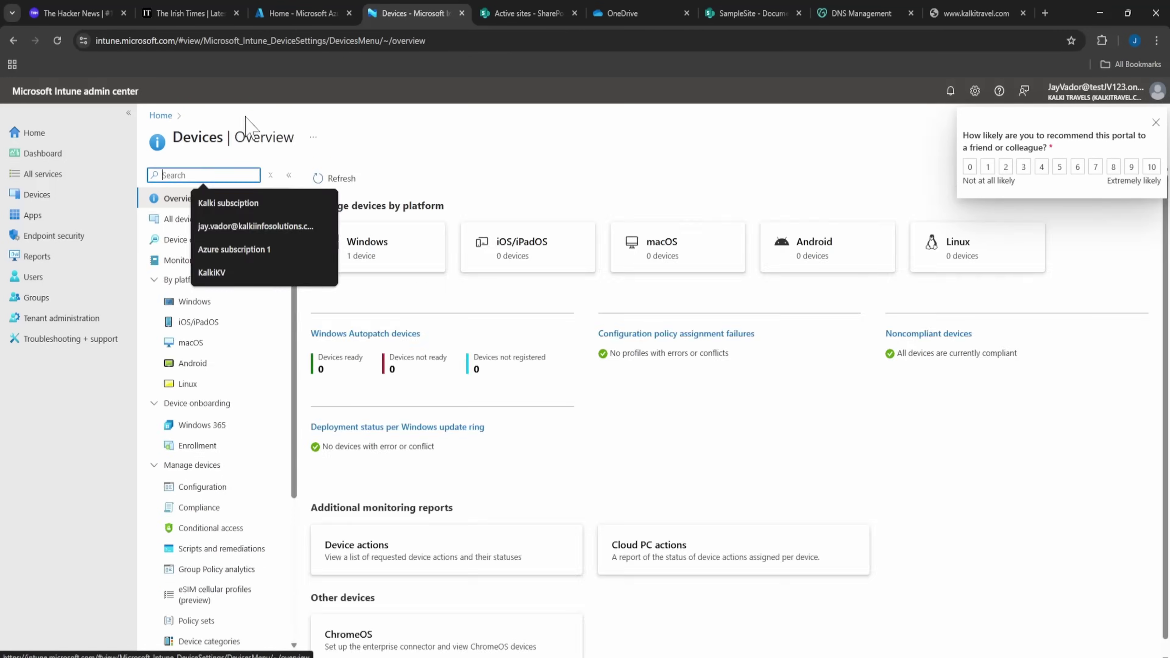
# Open the iOS/iPadOS devices, dismiss the survey, and go to iOS/iPadOS Enrollment.
pyautogui.click(554, 265)
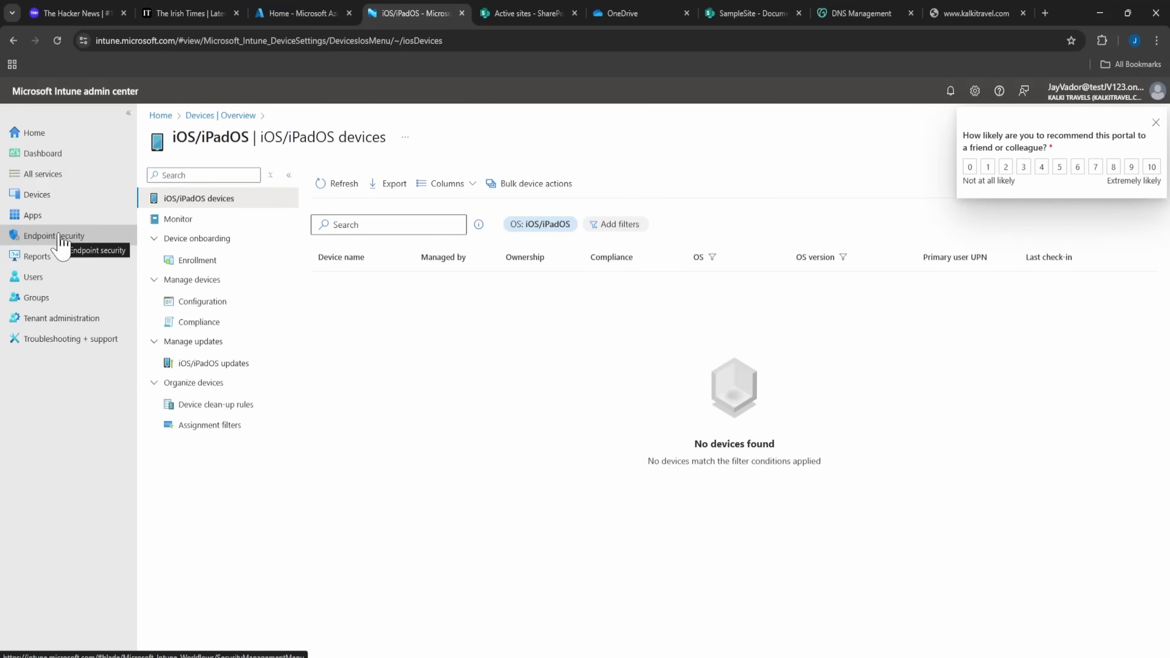
pyautogui.click(1156, 123)
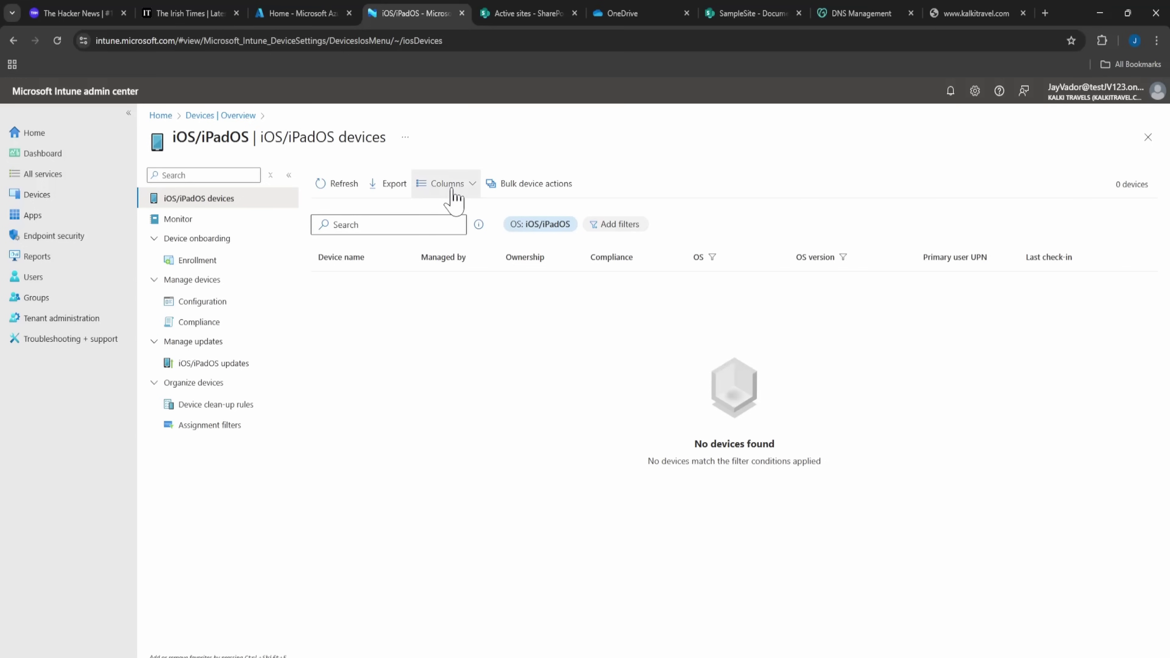
pyautogui.click(200, 267)
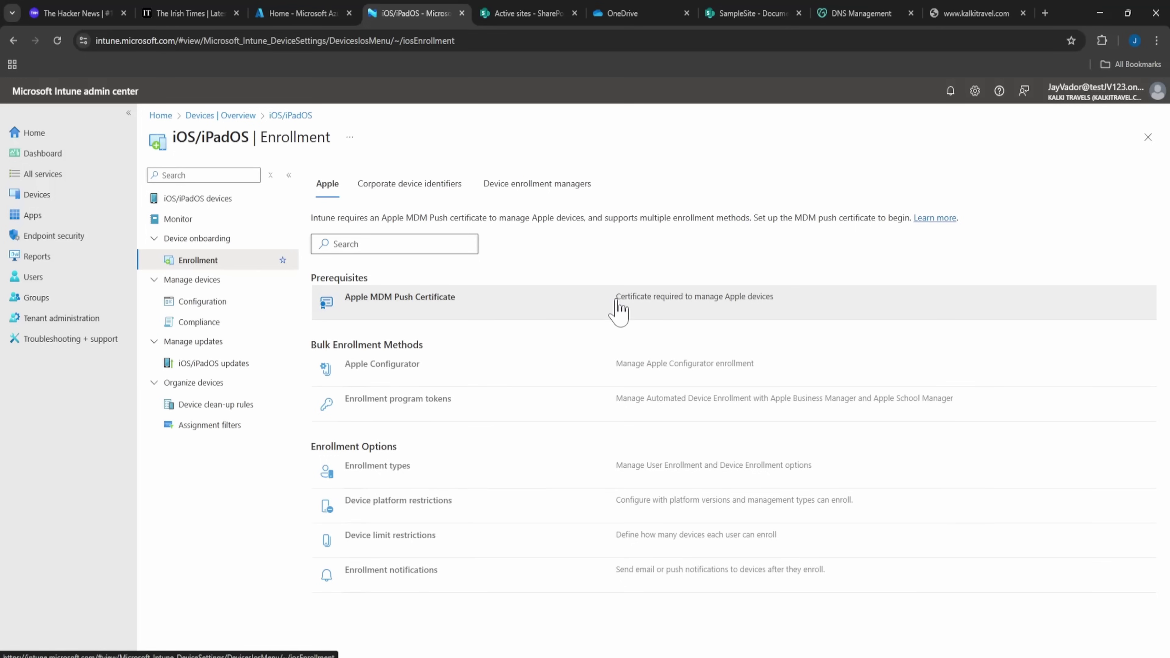
# Agree to share data with Apple, download IntuneCSR.csr, and open Apple's push certificate site.
pyautogui.click(620, 308)
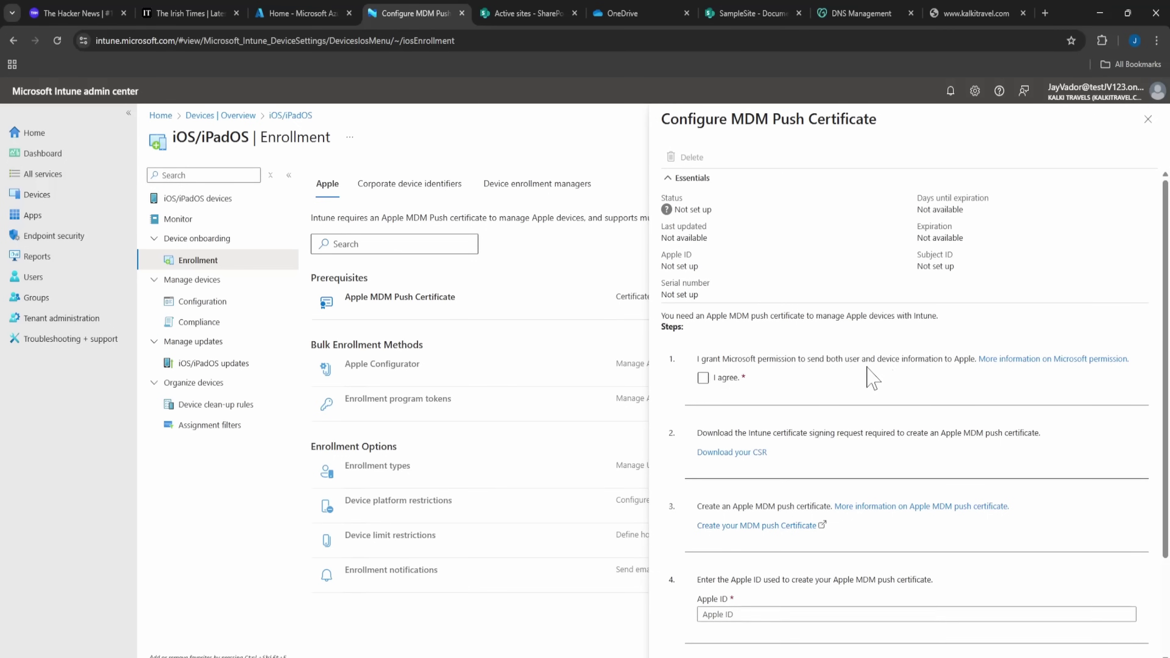
pyautogui.click(703, 378)
pyautogui.click(704, 378)
pyautogui.click(728, 455)
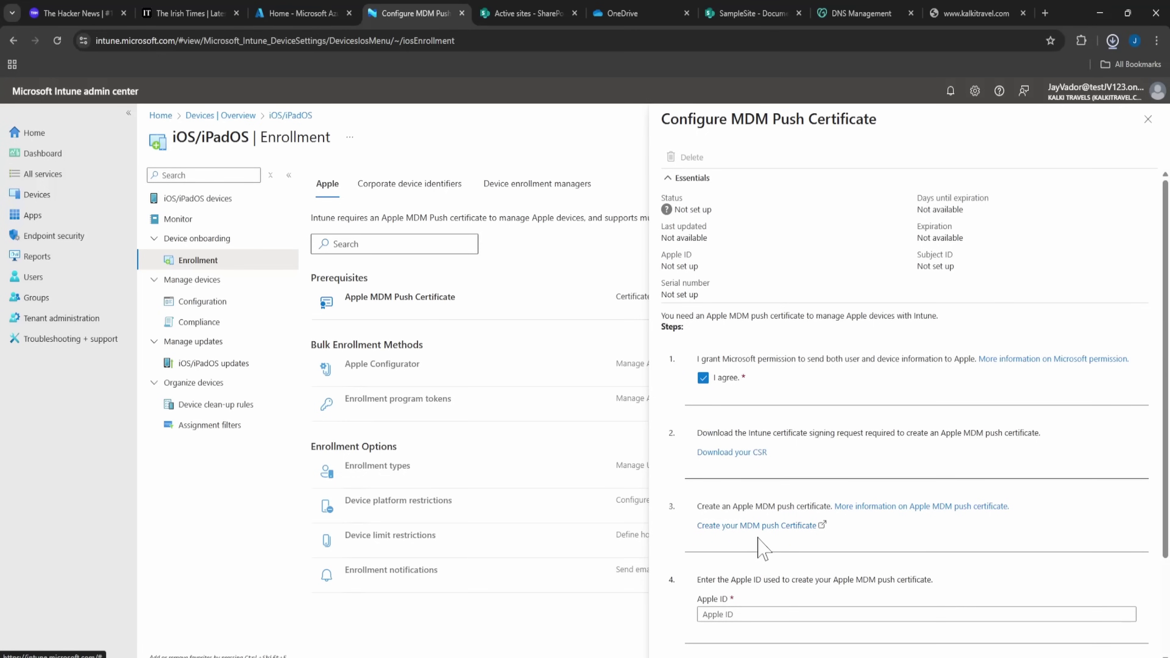
pyautogui.click(759, 527)
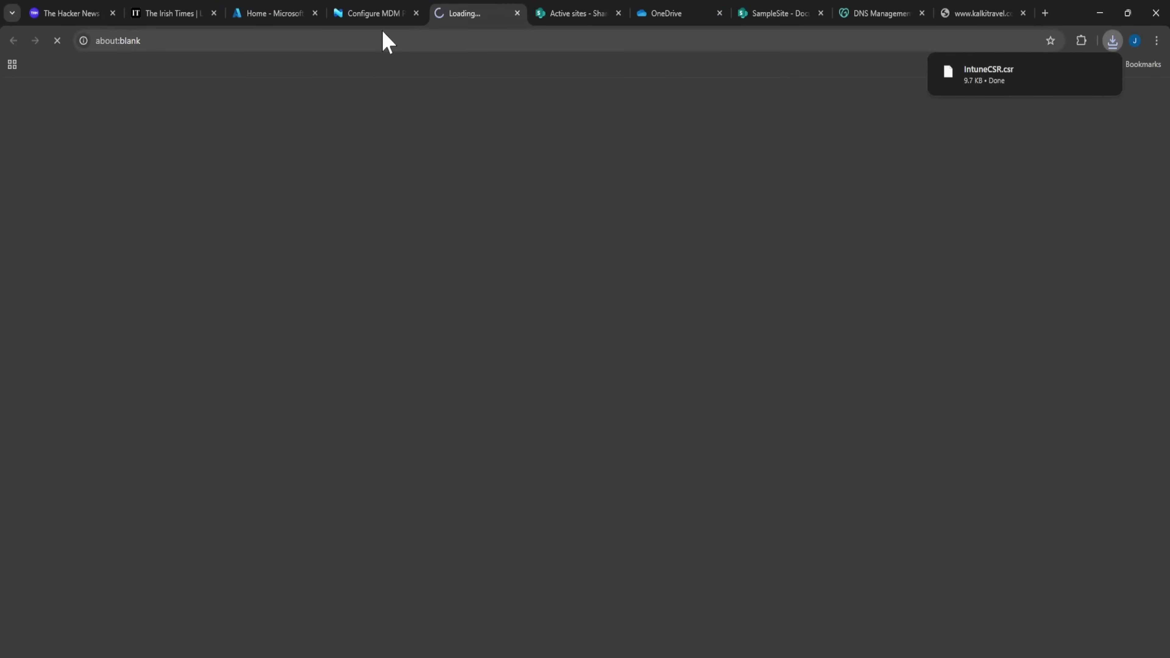
# Create a new push certificate in Apple's portal by accepting the terms and uploading IntuneCSR.csr.
pyautogui.click(364, 16)
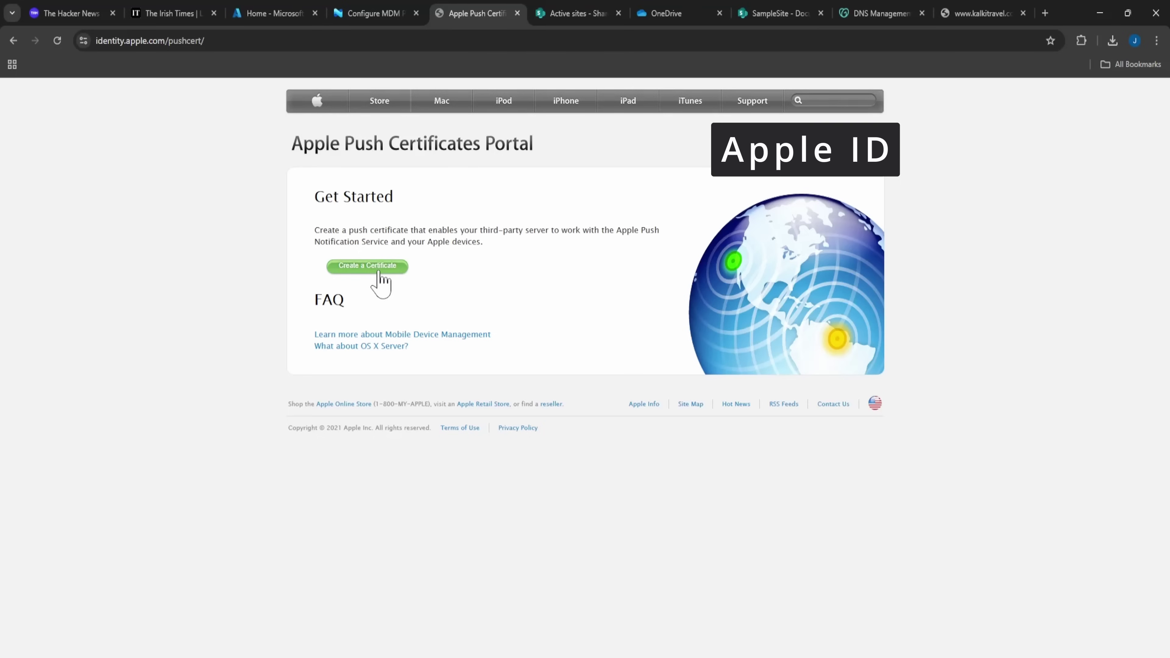
pyautogui.click(379, 272)
pyautogui.click(452, 448)
pyautogui.click(644, 500)
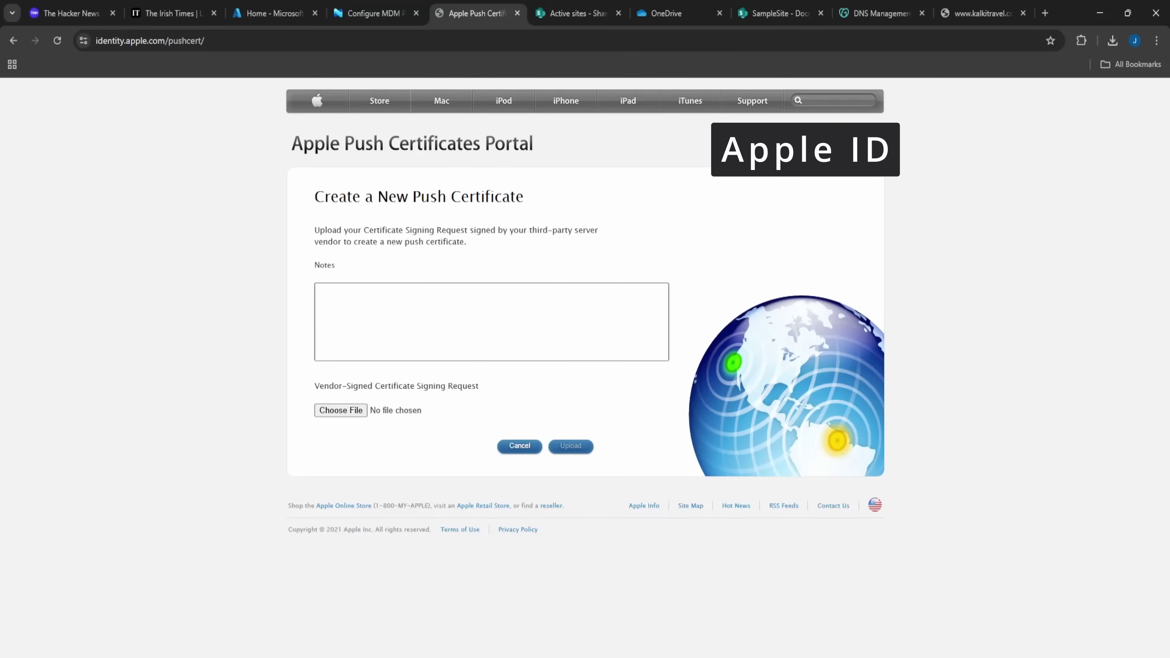
pyautogui.click(353, 411)
pyautogui.doubleClick(161, 111)
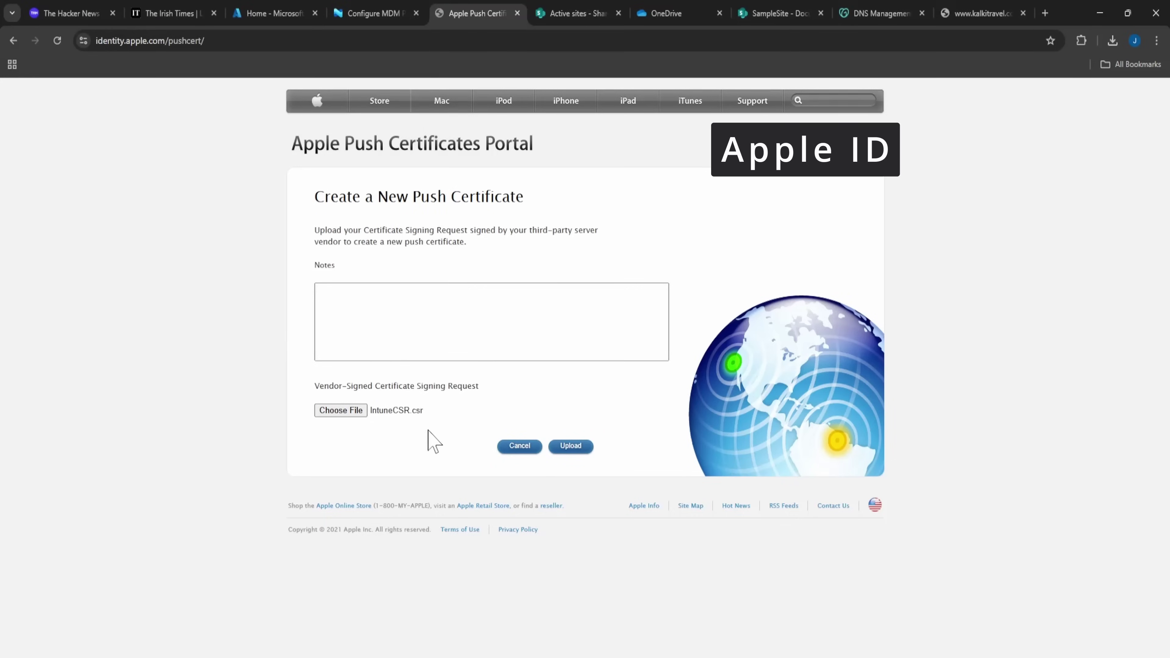
pyautogui.click(570, 446)
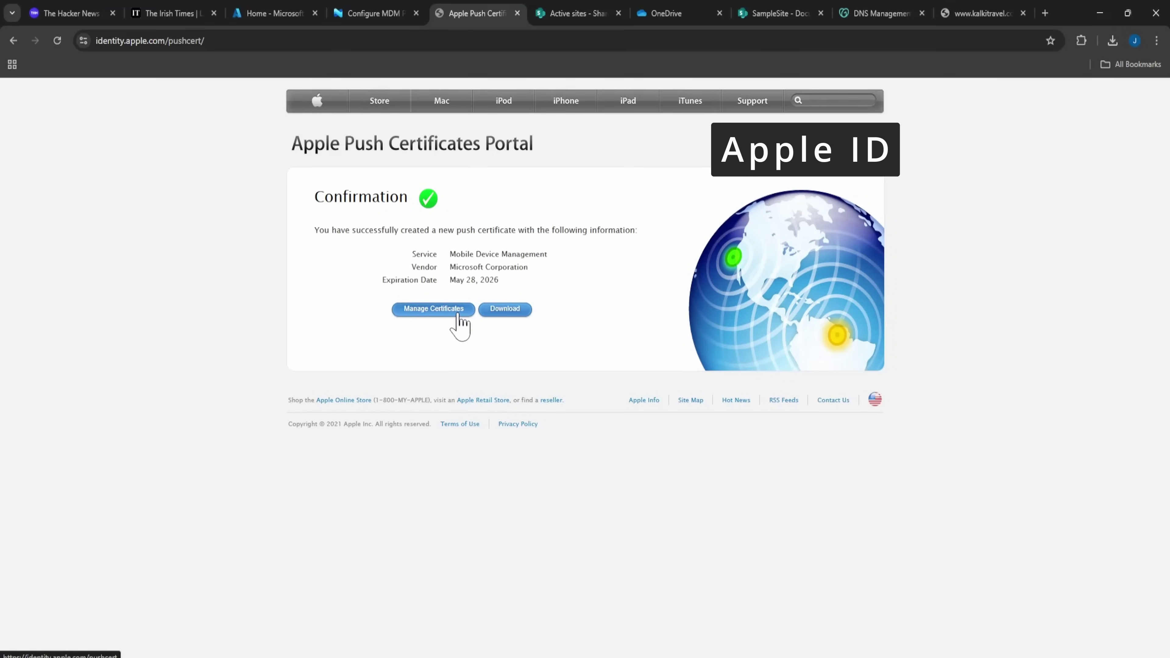
# Open the Apple portal's certificate list and view the MDM certificate's details.
pyautogui.click(385, 13)
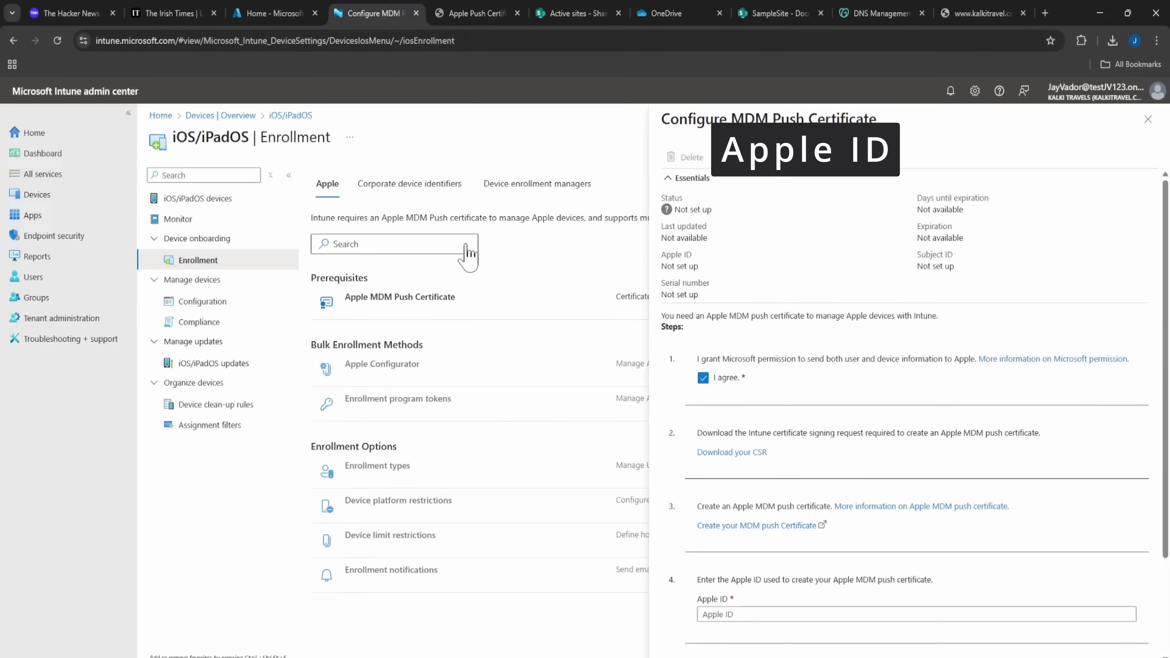
pyautogui.click(502, 15)
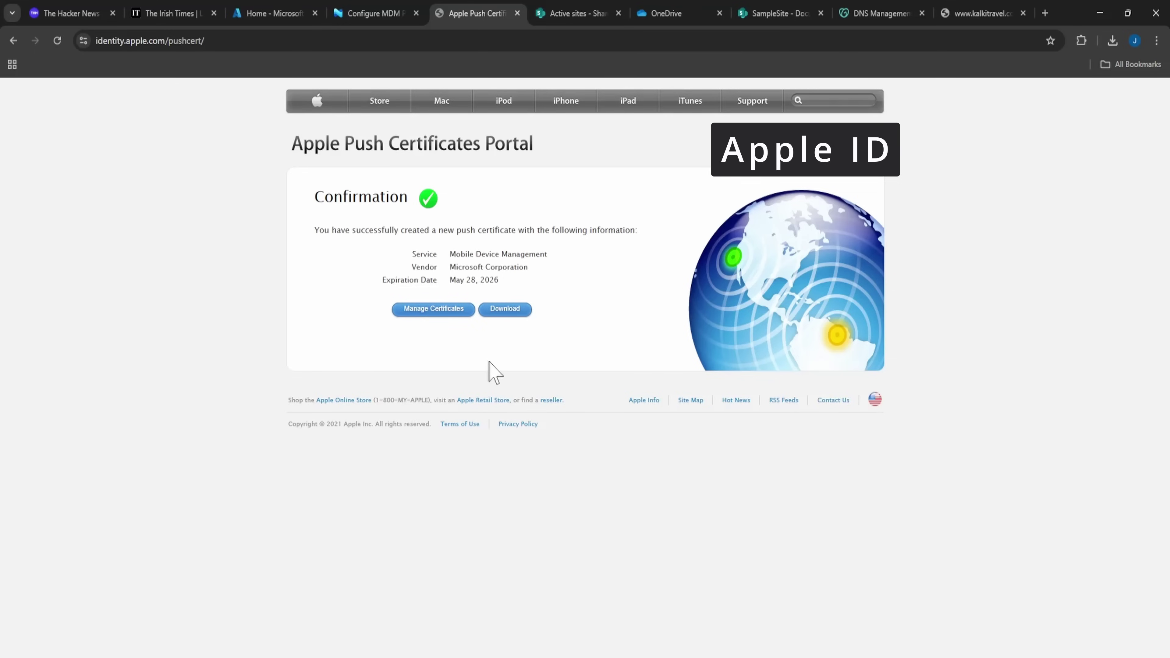
pyautogui.click(465, 310)
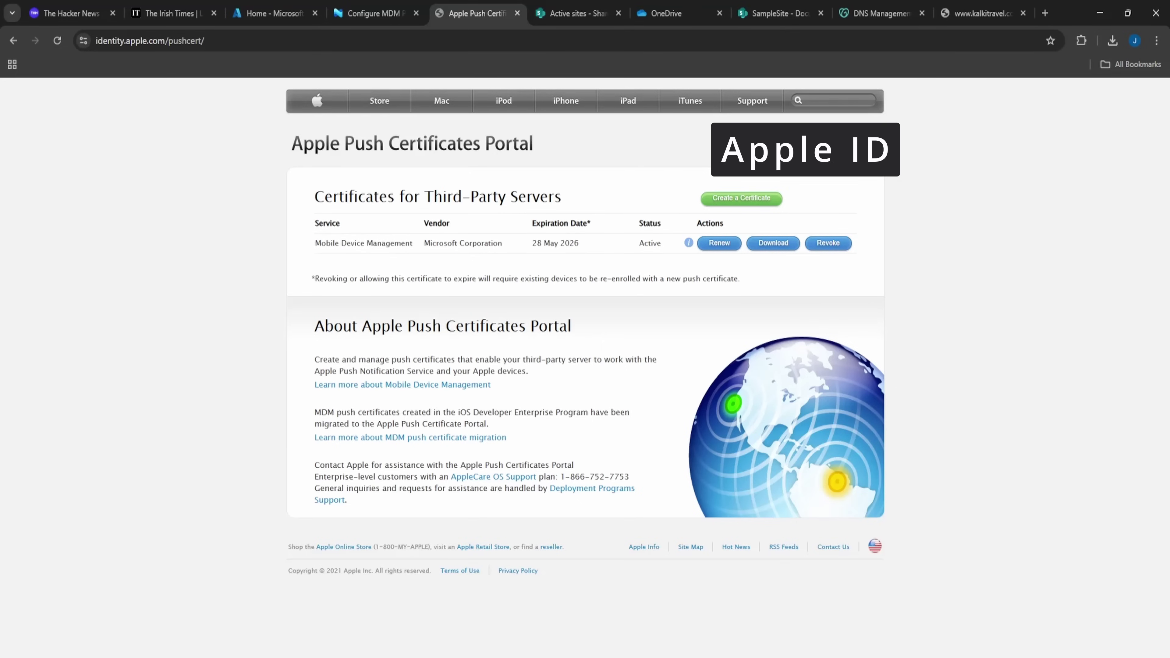
pyautogui.click(689, 243)
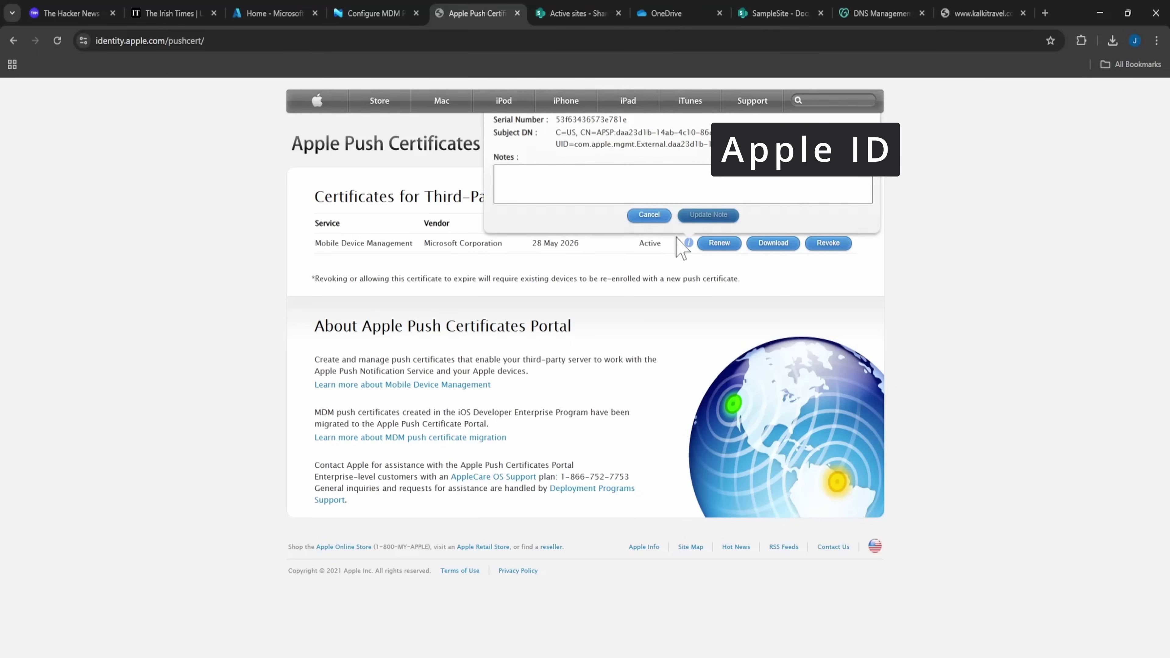
# Check the Apple ID note in Intune's step 4, then dismiss the certificate notes dialog.
pyautogui.click(384, 14)
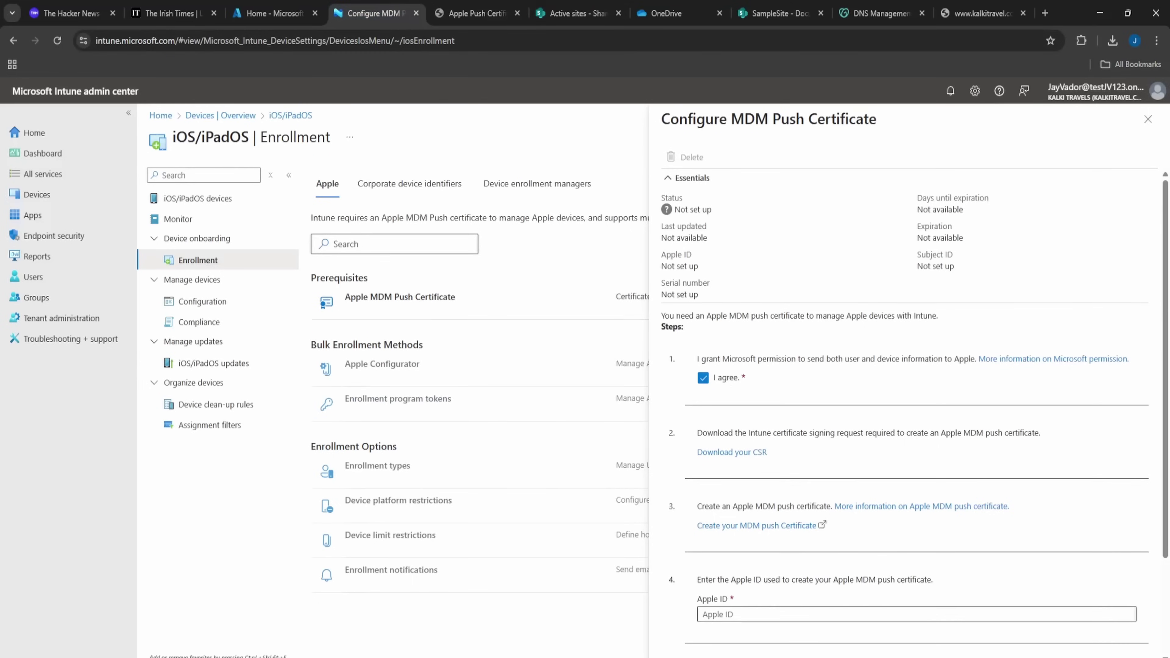
pyautogui.moveTo(740, 579); pyautogui.dragTo(782, 580)
pyautogui.click(793, 594)
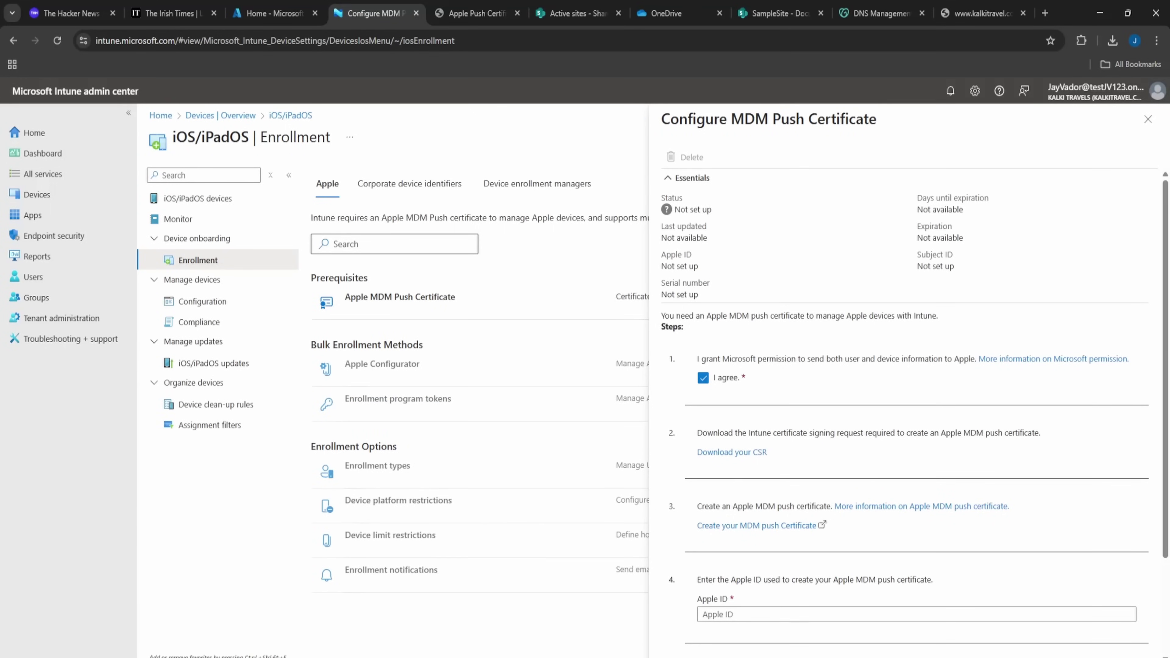
pyautogui.click(460, 13)
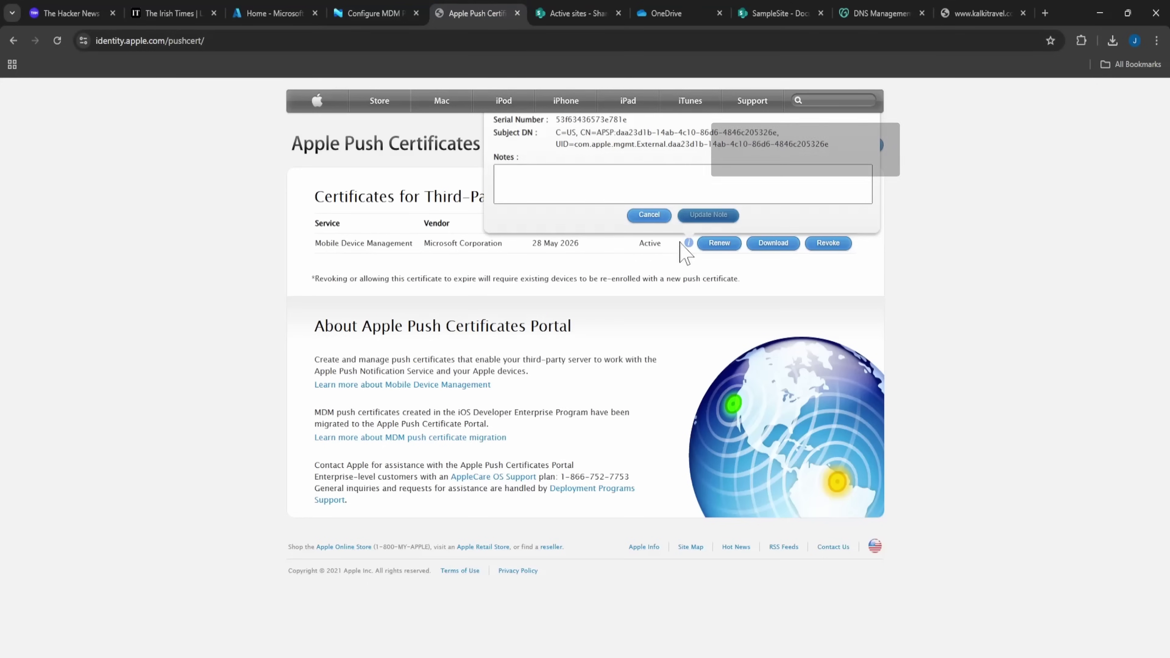
pyautogui.click(649, 214)
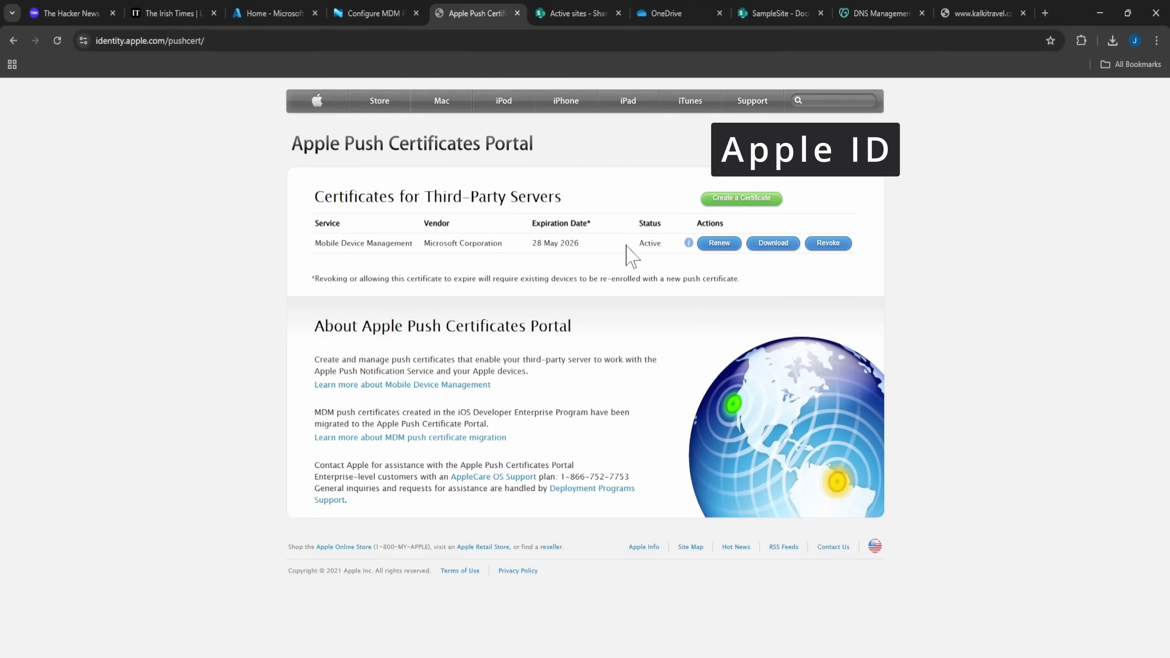
# Download the Microsoft Corporation MDM push certificate .pem file and open it in Notepad.
pyautogui.click(777, 251)
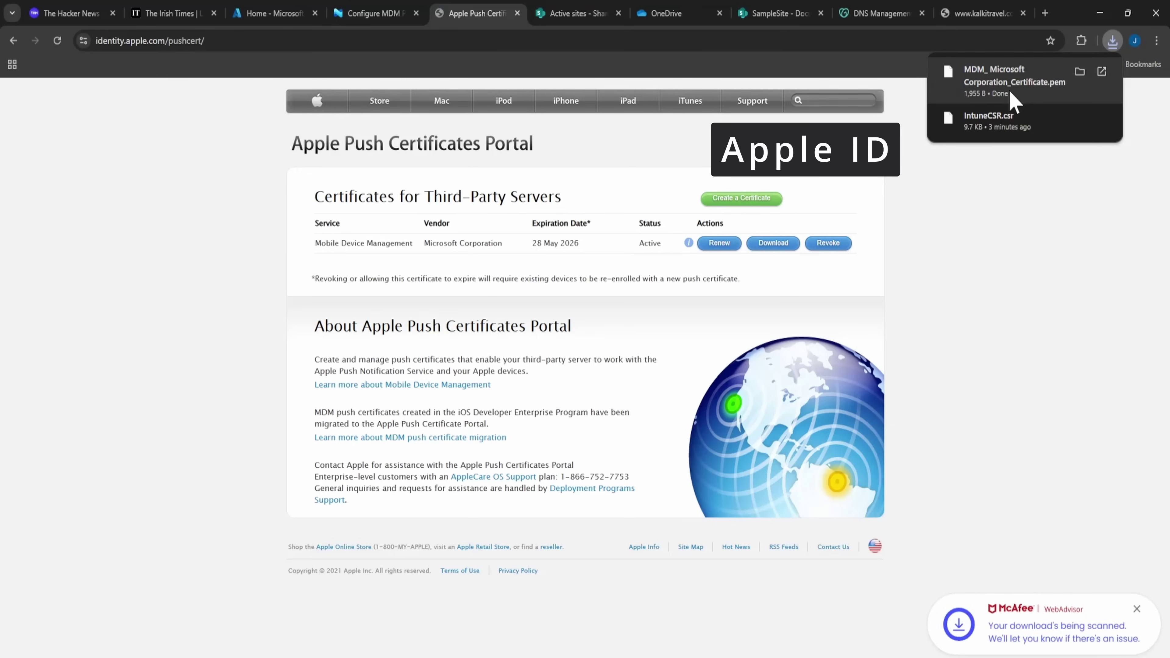
pyautogui.click(1011, 94)
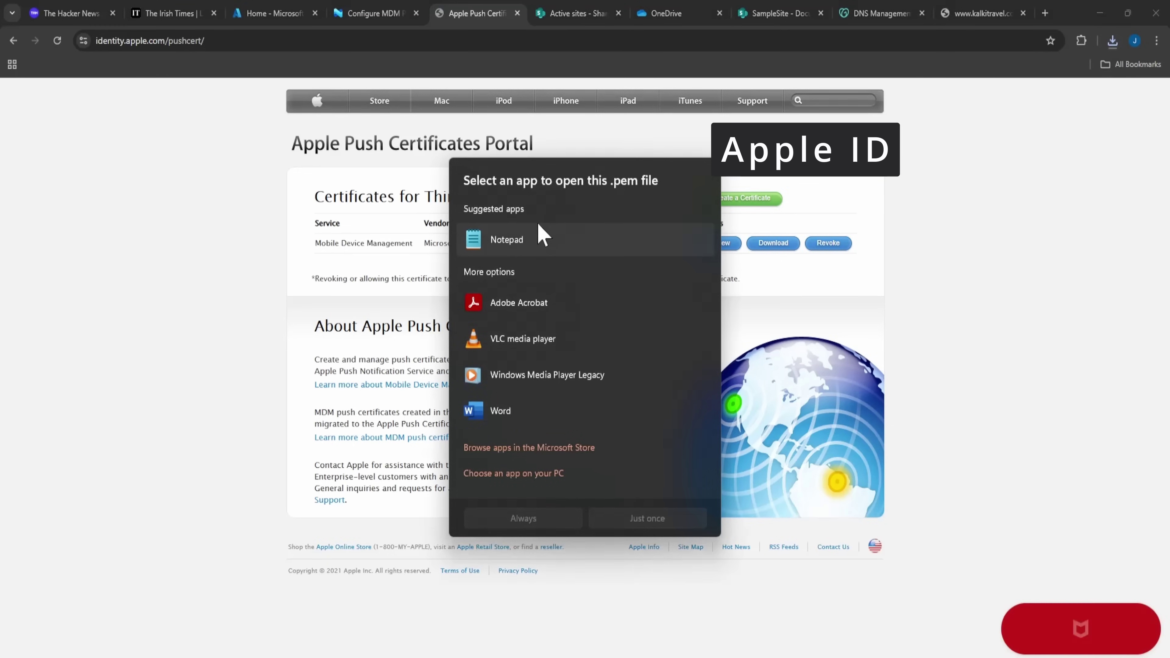
pyautogui.doubleClick(541, 238)
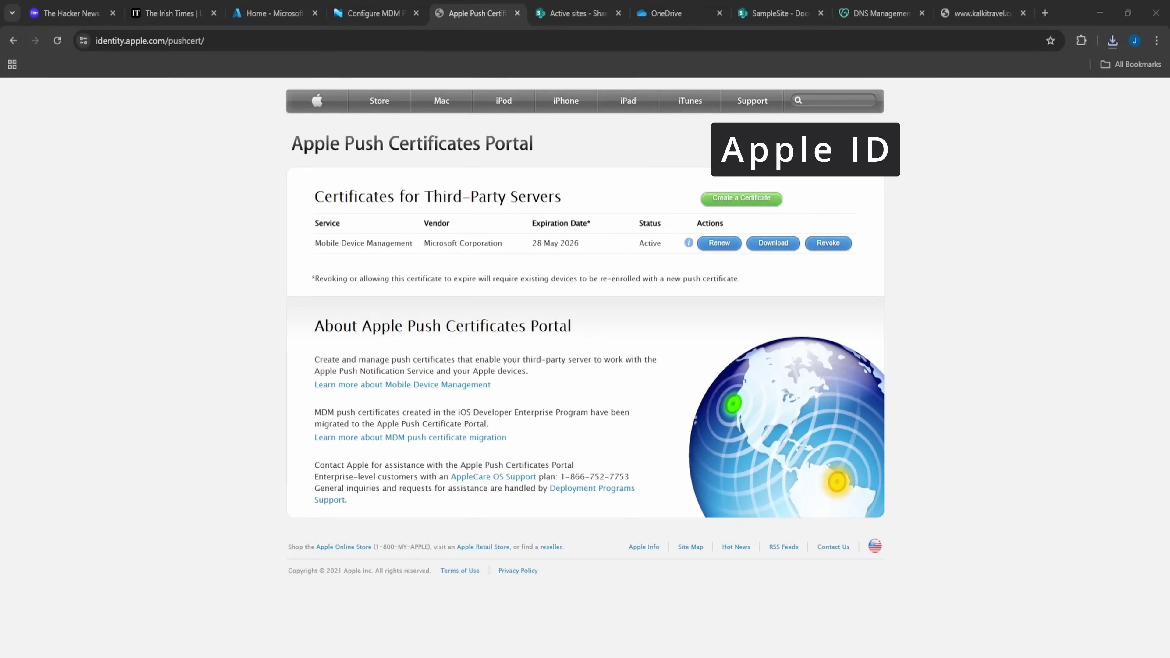
pyautogui.click(564, 14)
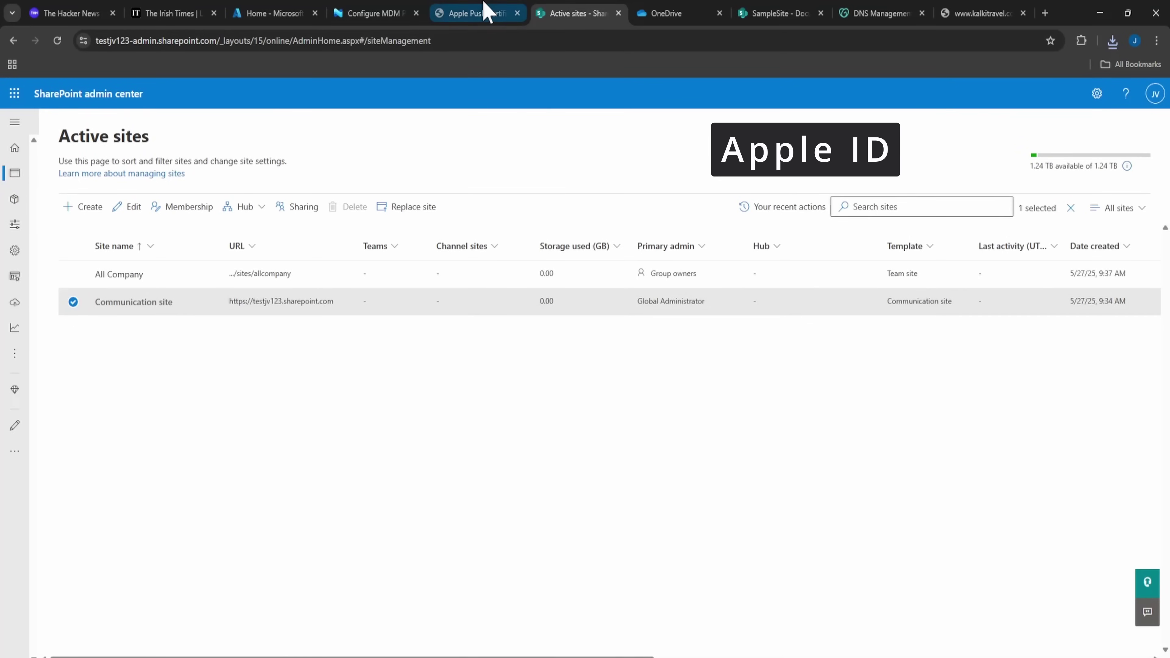
# Select Grammarly: AI Writing and Grammar App as the Microsoft Store app to add.
pyautogui.click(483, 13)
pyautogui.click(387, 12)
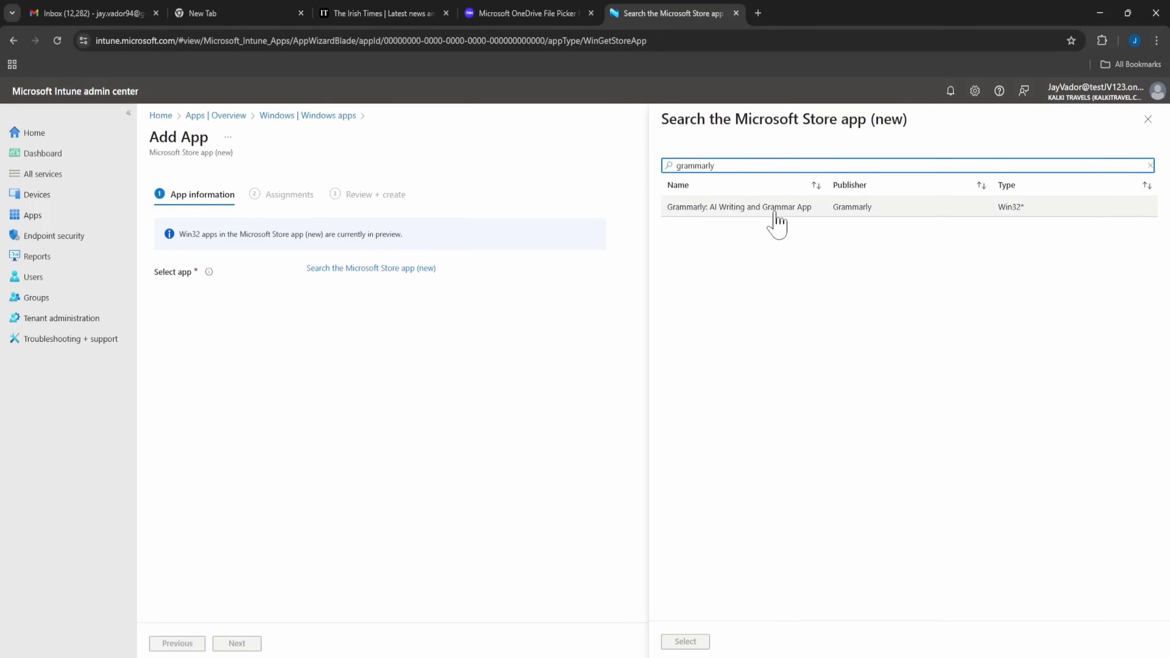
pyautogui.click(784, 224)
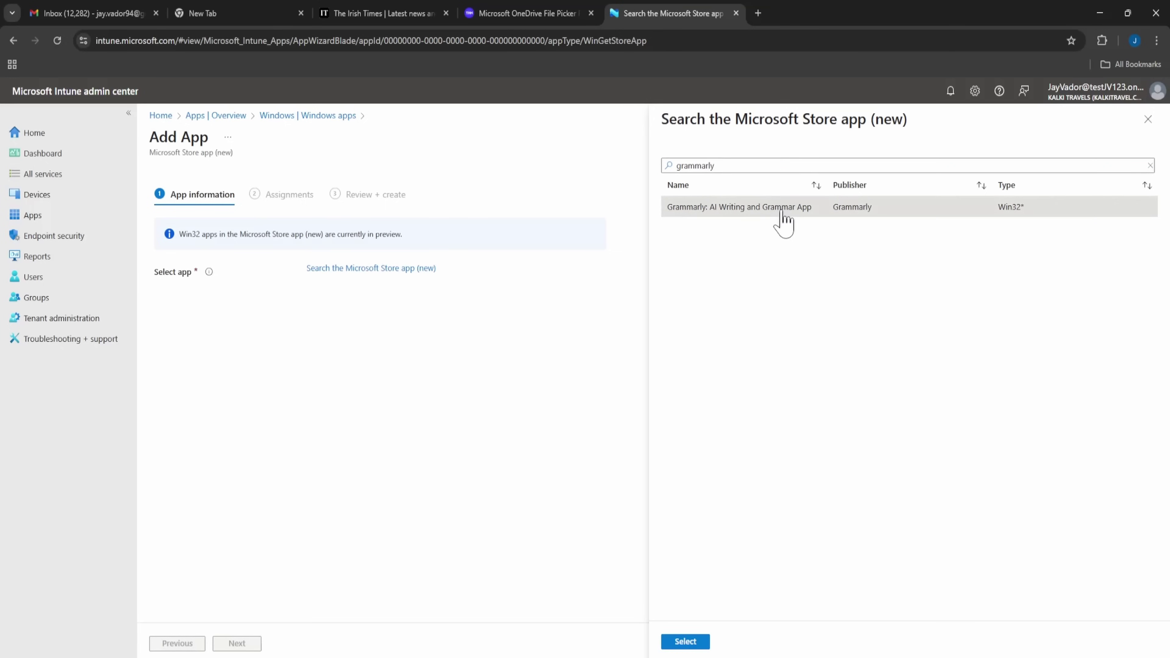
pyautogui.click(699, 648)
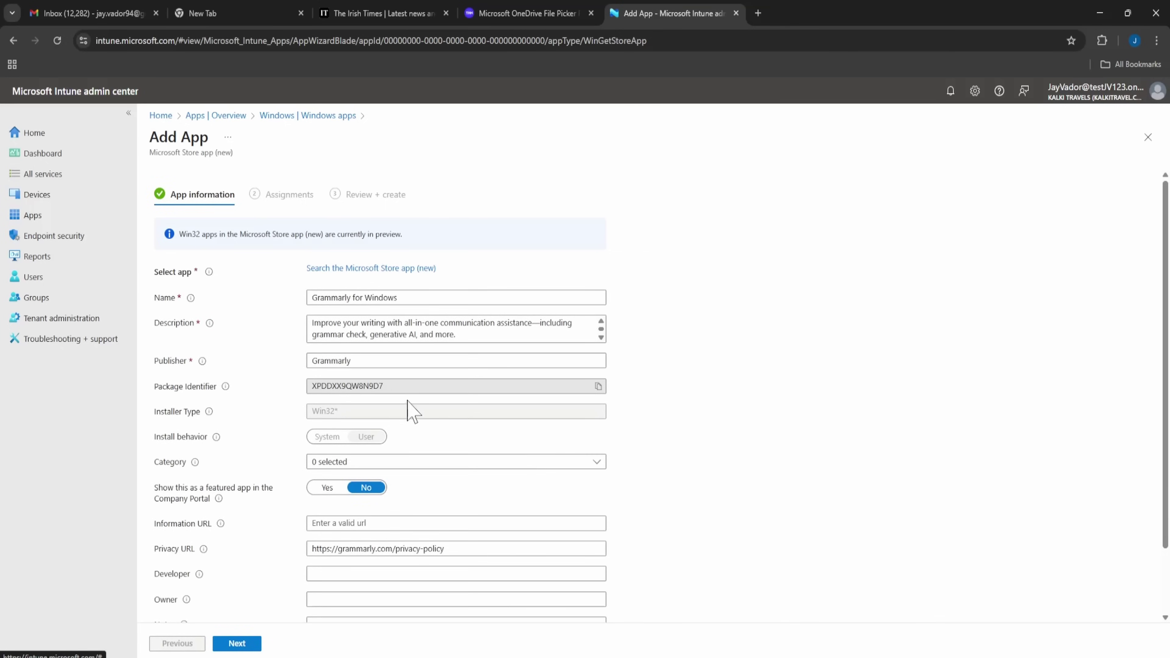
# Set the app category to Productivity and continue to Assignments.
pyautogui.scroll(-1, 336, 459)
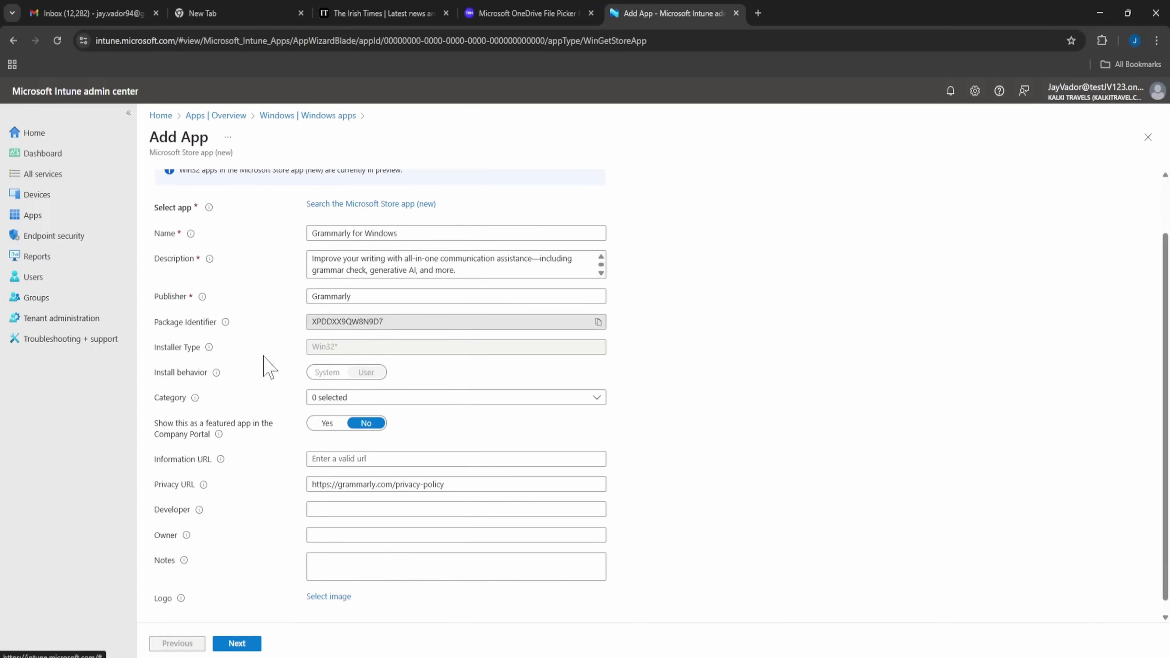
pyautogui.scroll(-1, 273, 387)
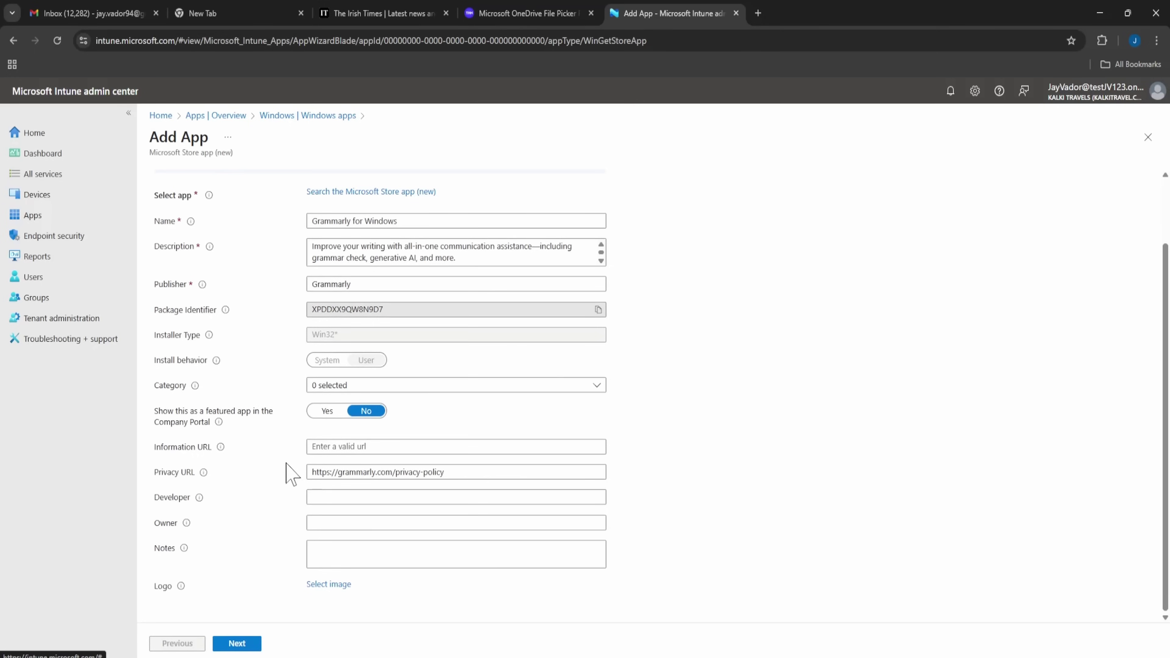
pyautogui.click(328, 388)
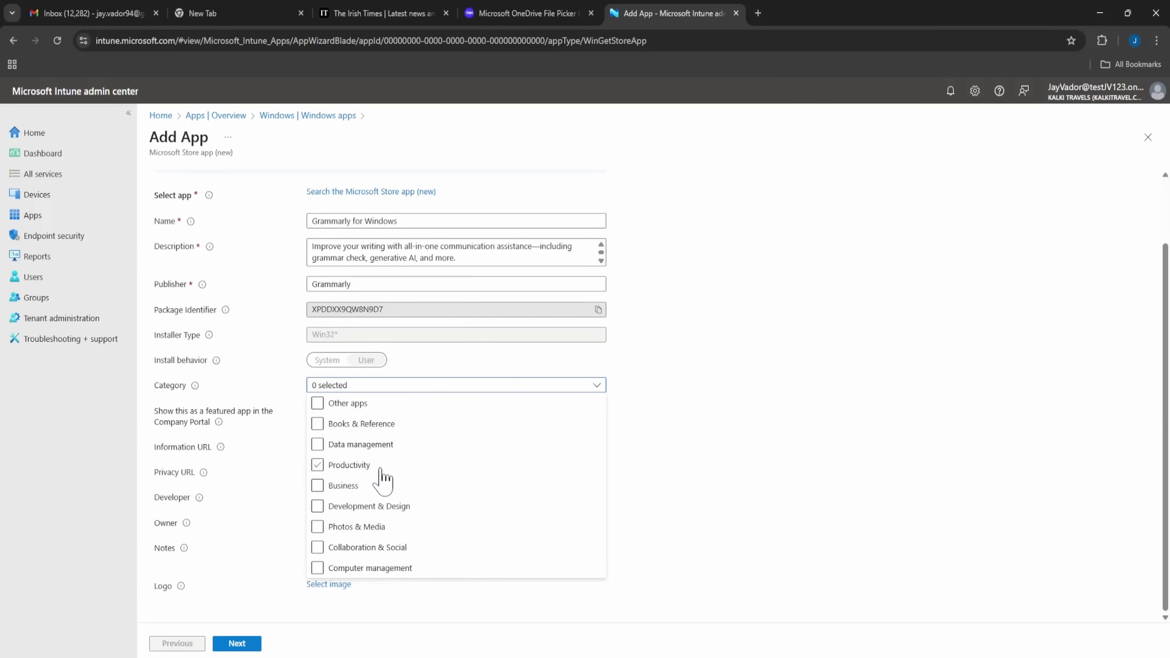
pyautogui.click(369, 467)
pyautogui.click(719, 484)
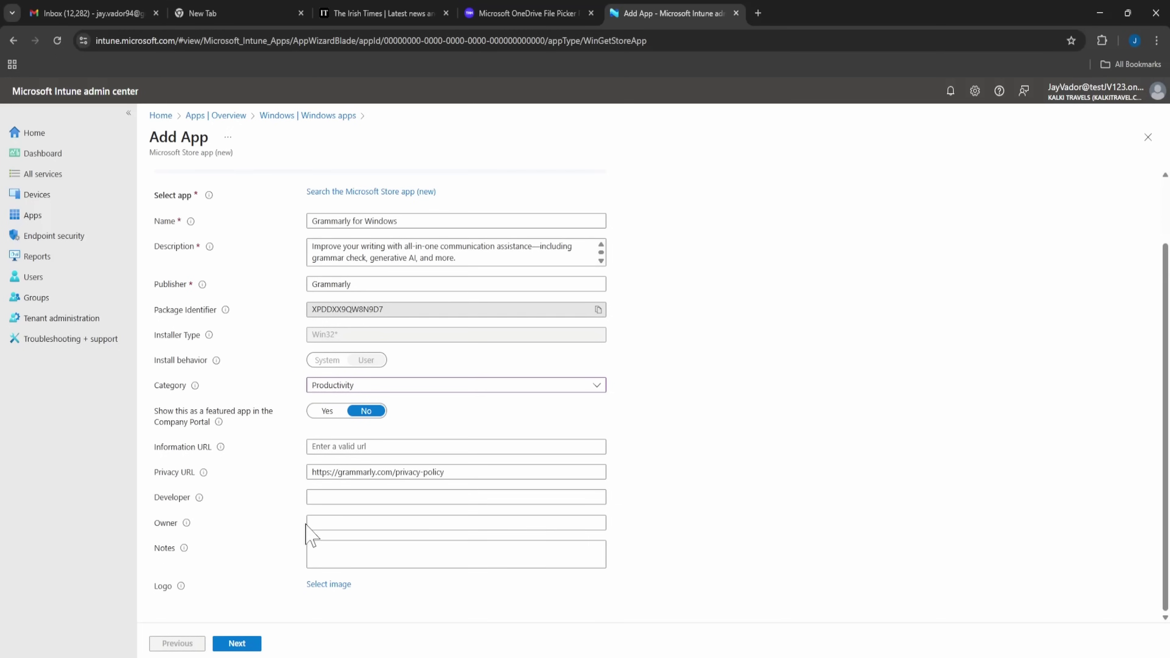
pyautogui.click(249, 645)
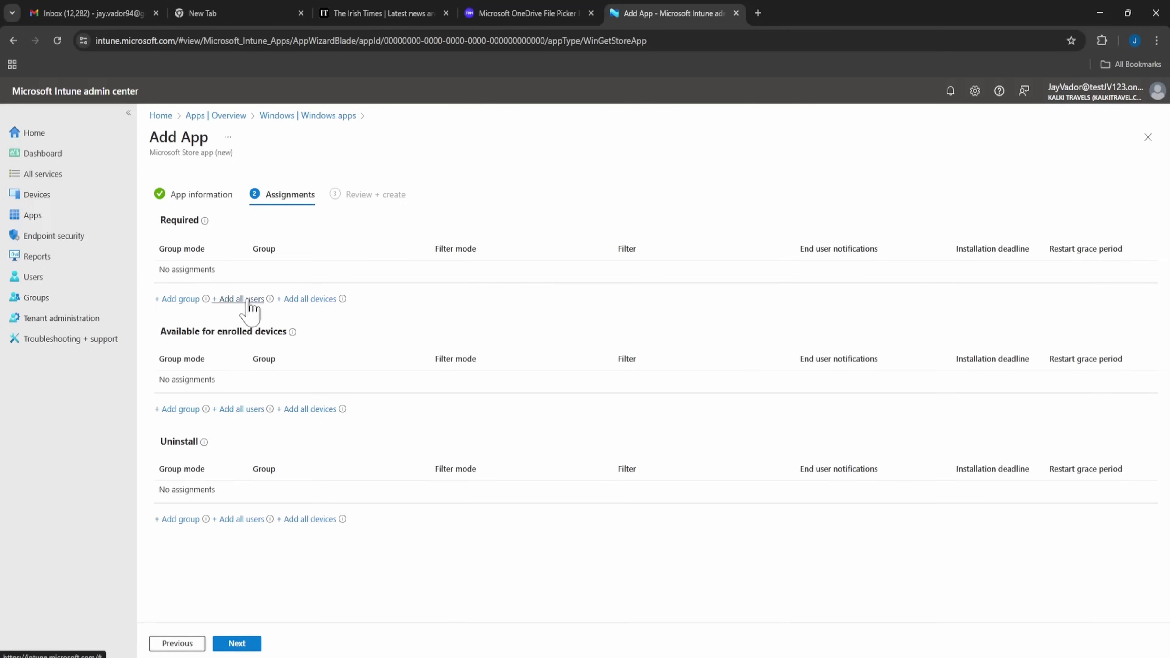
# Make Grammarly for Windows Required for All devices only, removing the All users assignment.
pyautogui.click(249, 299)
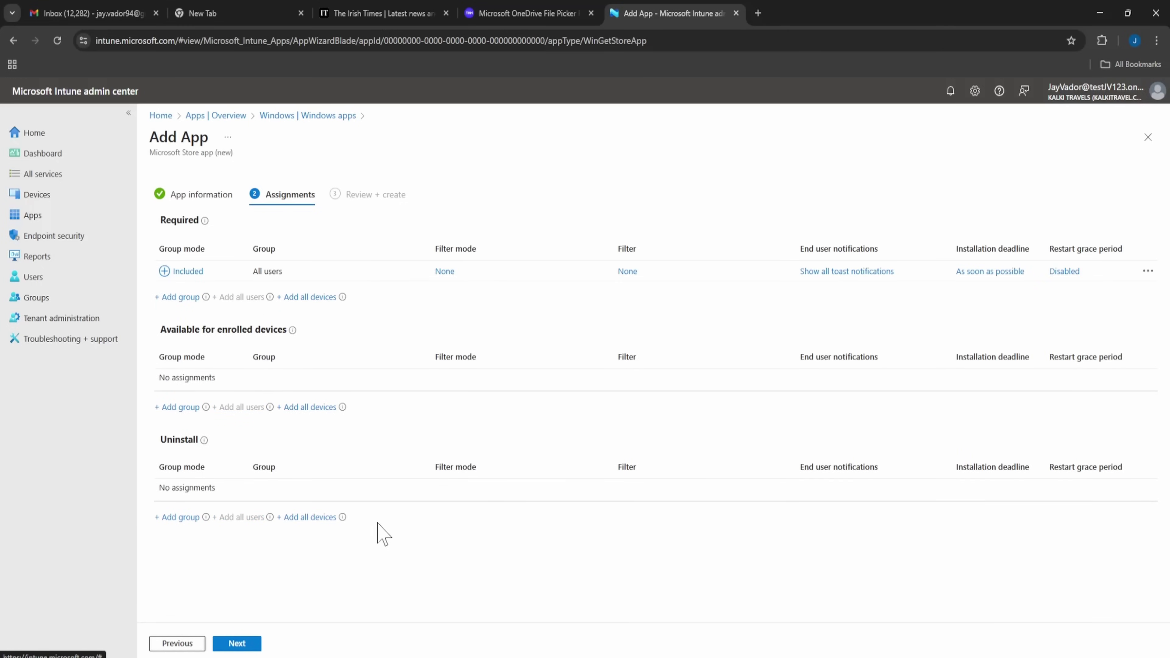
pyautogui.click(333, 298)
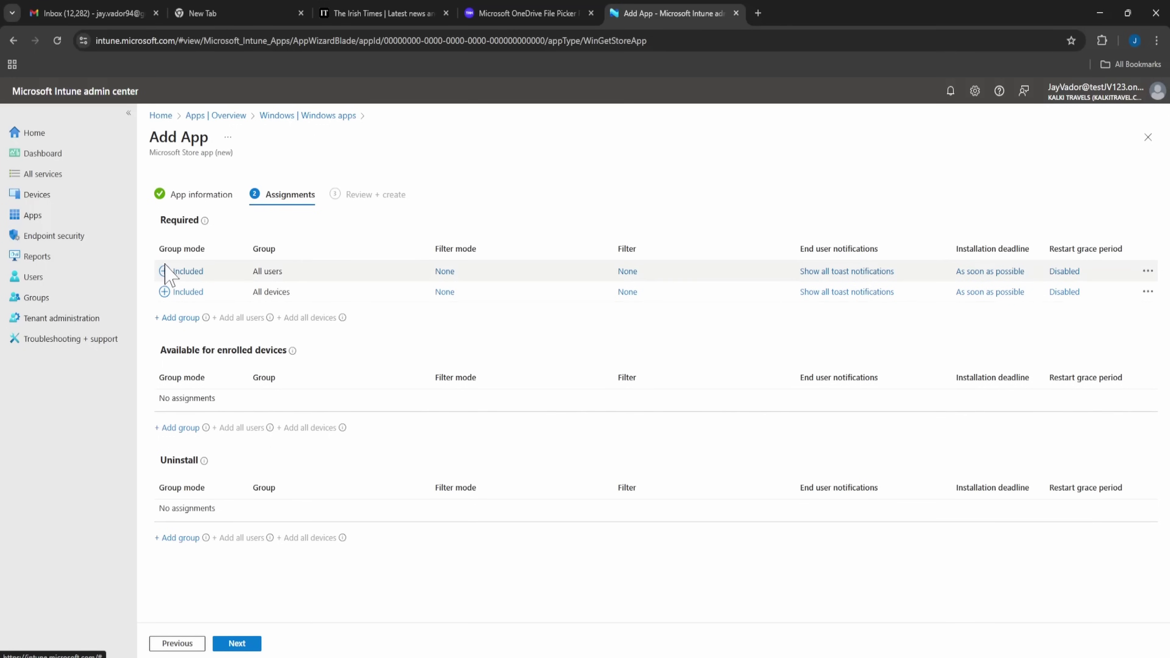
pyautogui.click(1148, 273)
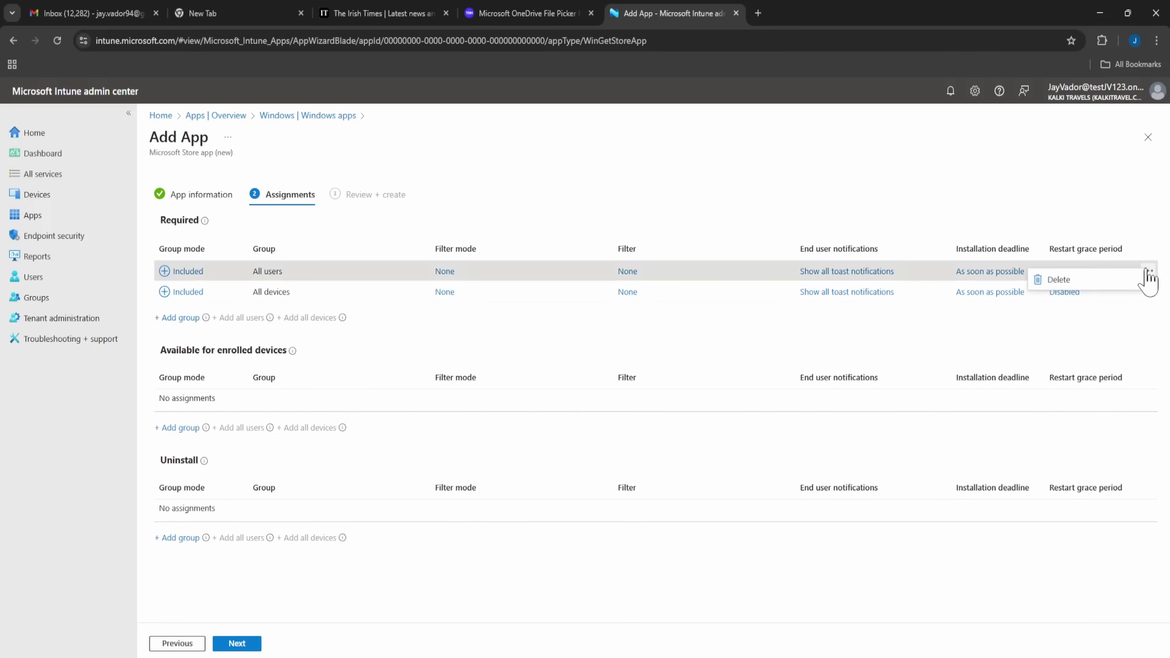
pyautogui.click(1059, 280)
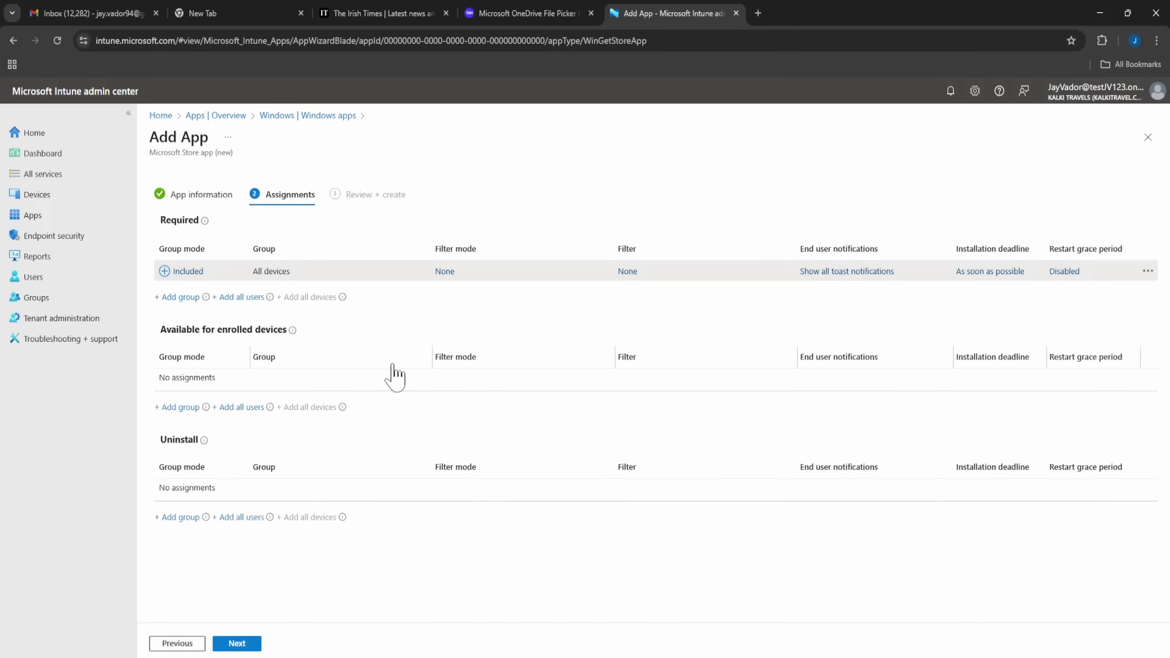
pyautogui.click(237, 644)
pyautogui.scroll(-2, 302, 455)
# Create the Grammarly for Windows app from the review page.
pyautogui.scroll(-1, 302, 454)
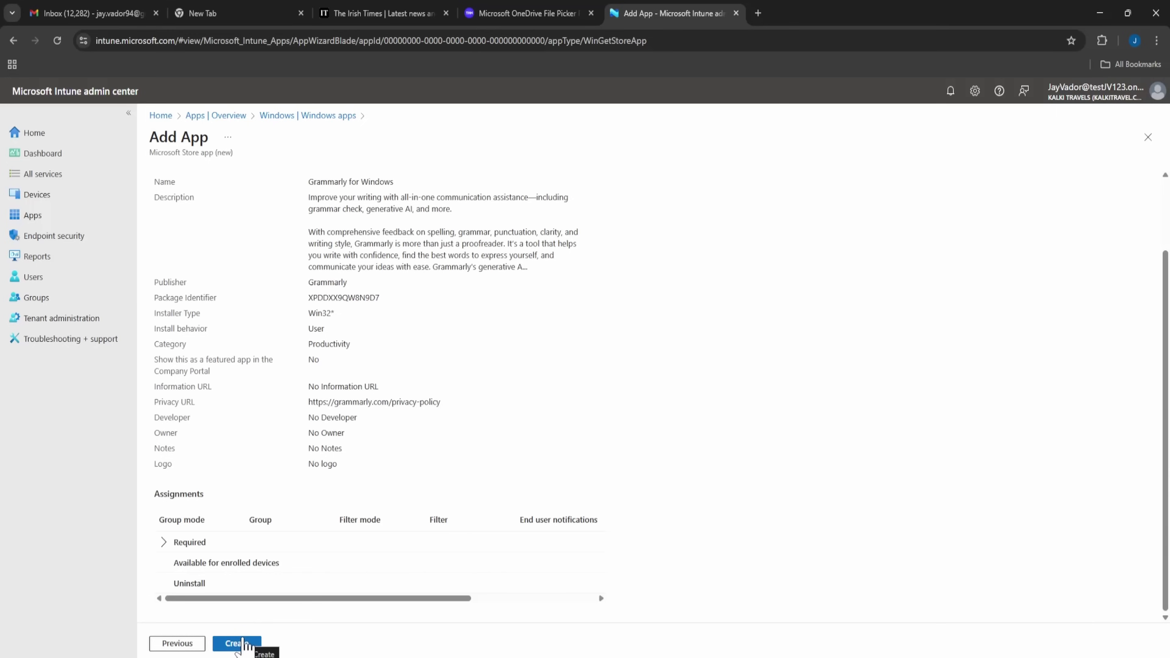
pyautogui.click(243, 643)
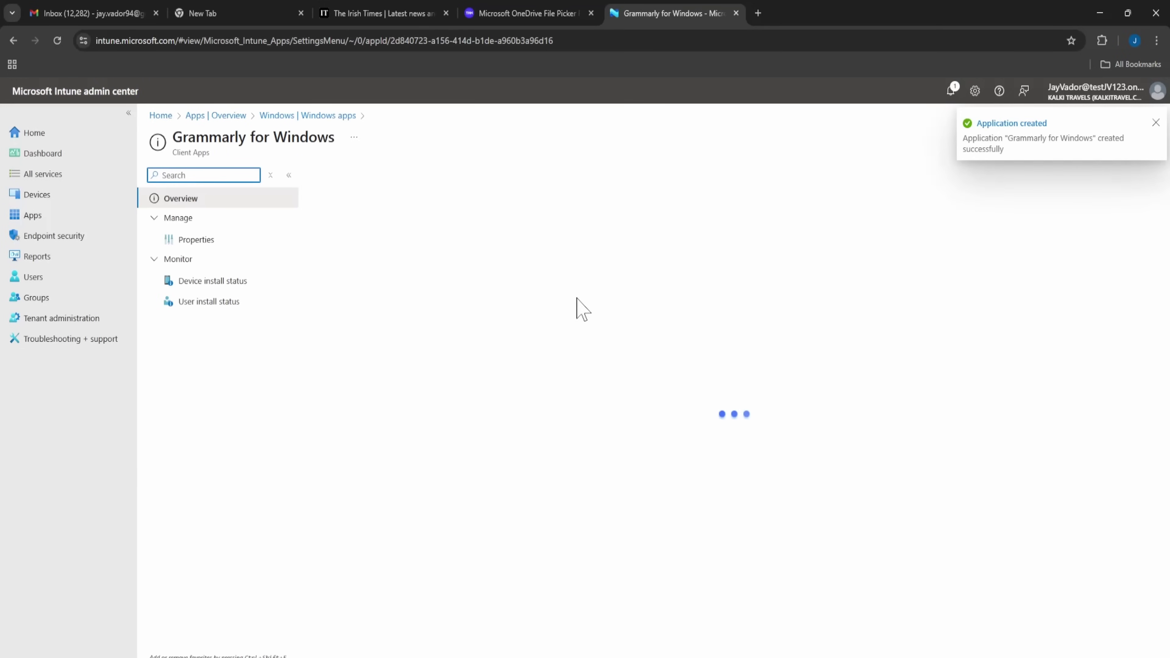
pyautogui.scroll(-1, 662, 415)
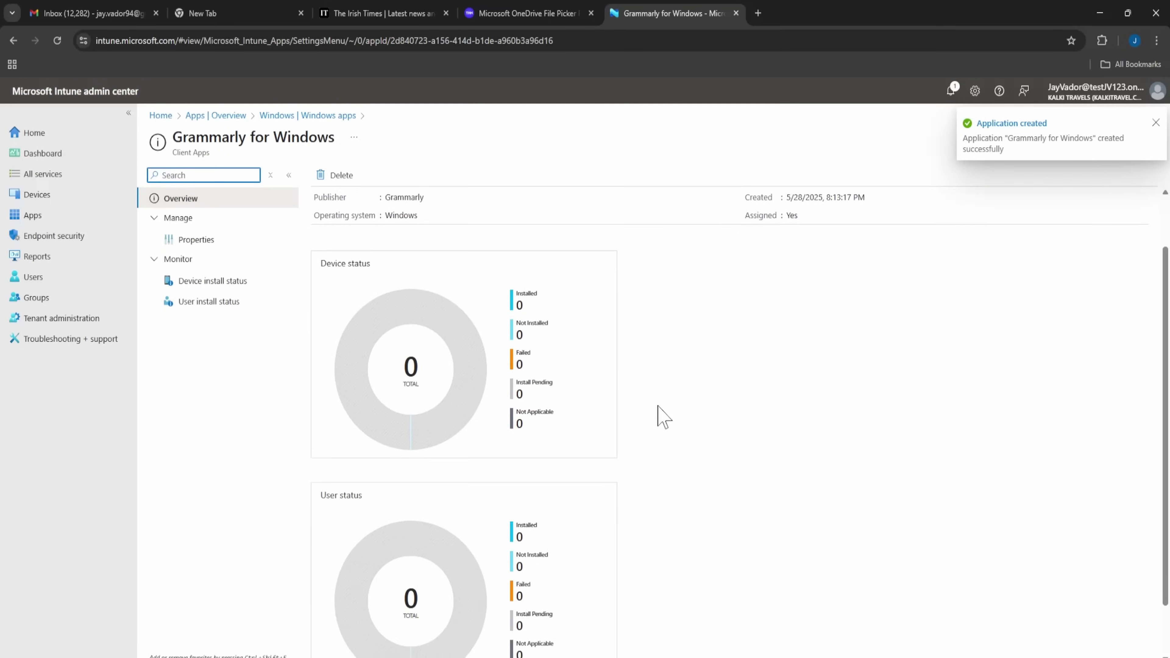
pyautogui.scroll(1, 604, 401)
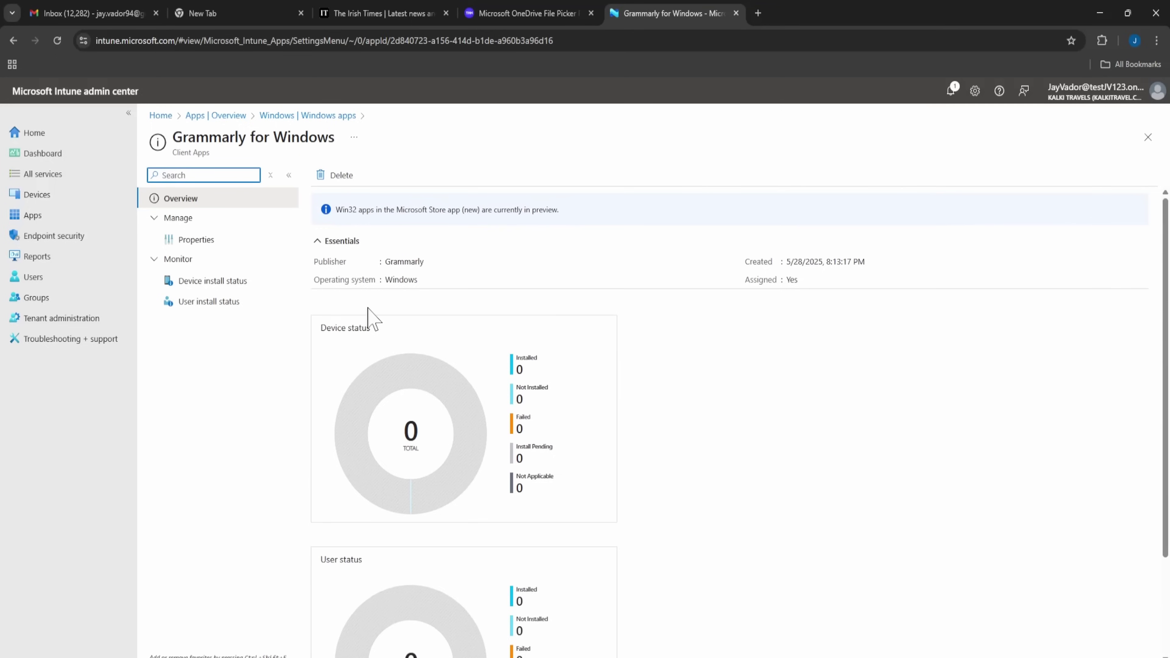
pyautogui.scroll(-2, 378, 341)
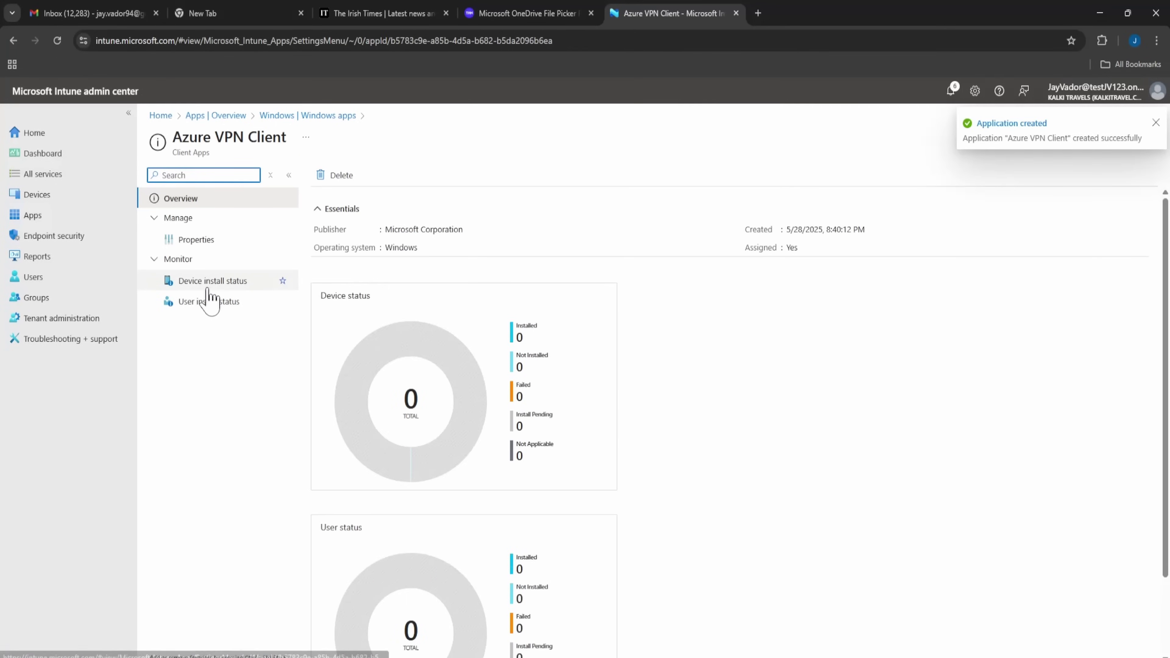
# Open Grammarly for Windows from the Windows apps list to check its install status.
pyautogui.click(208, 288)
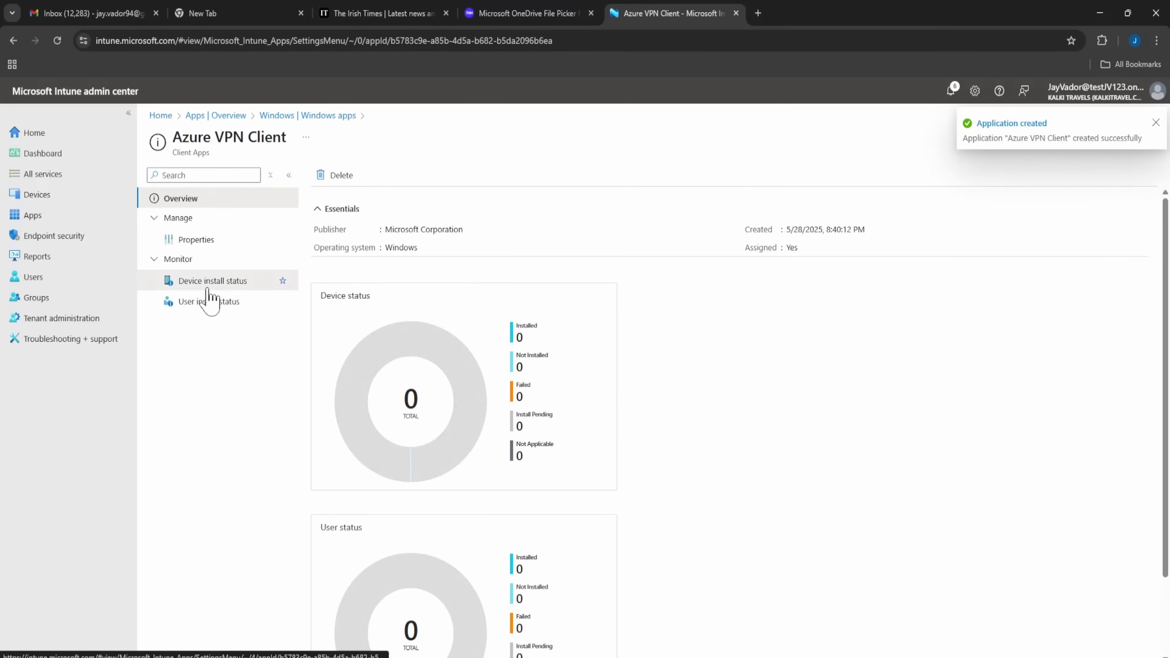
pyautogui.click(322, 120)
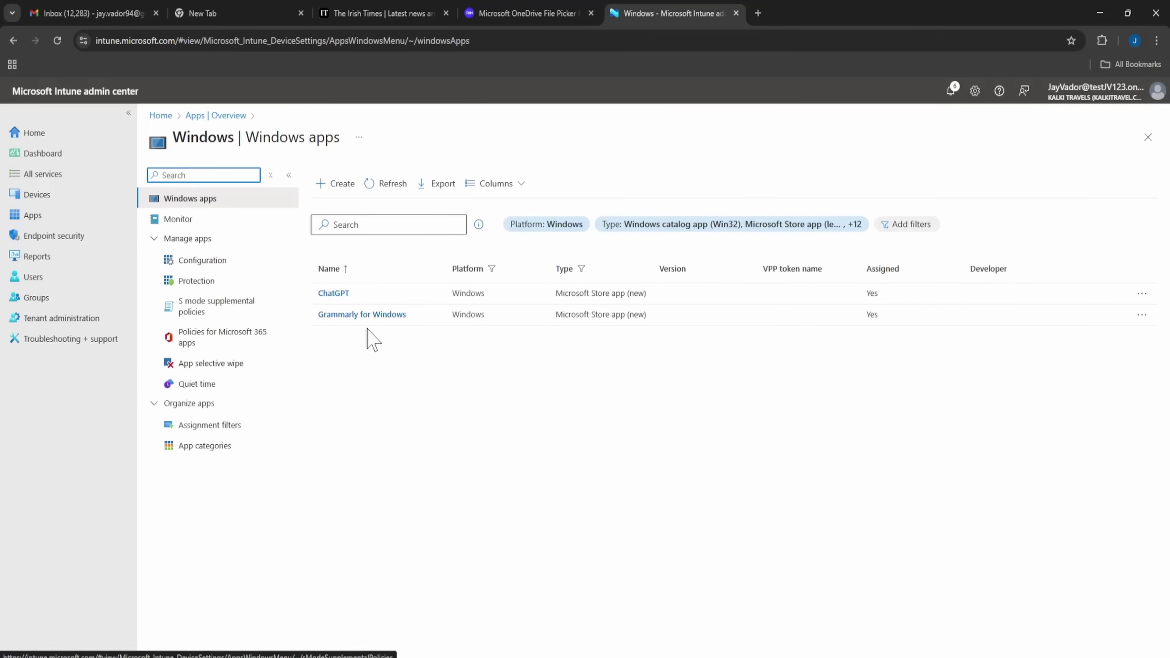
pyautogui.click(348, 315)
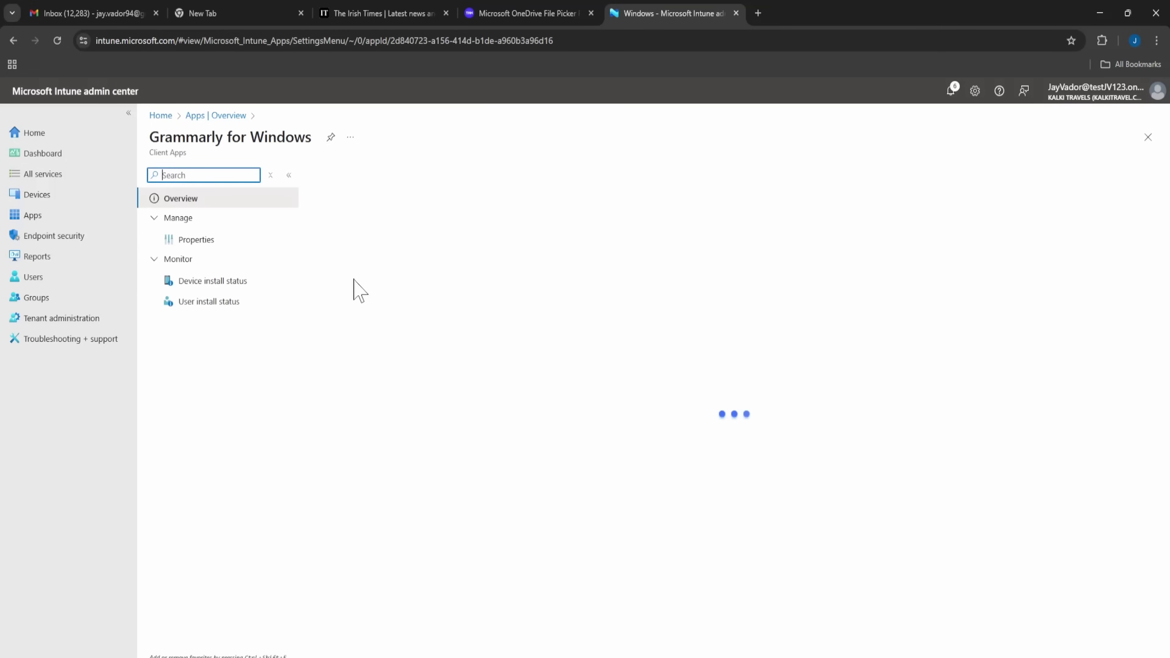
pyautogui.moveTo(237, 365); pyautogui.dragTo(230, 370)
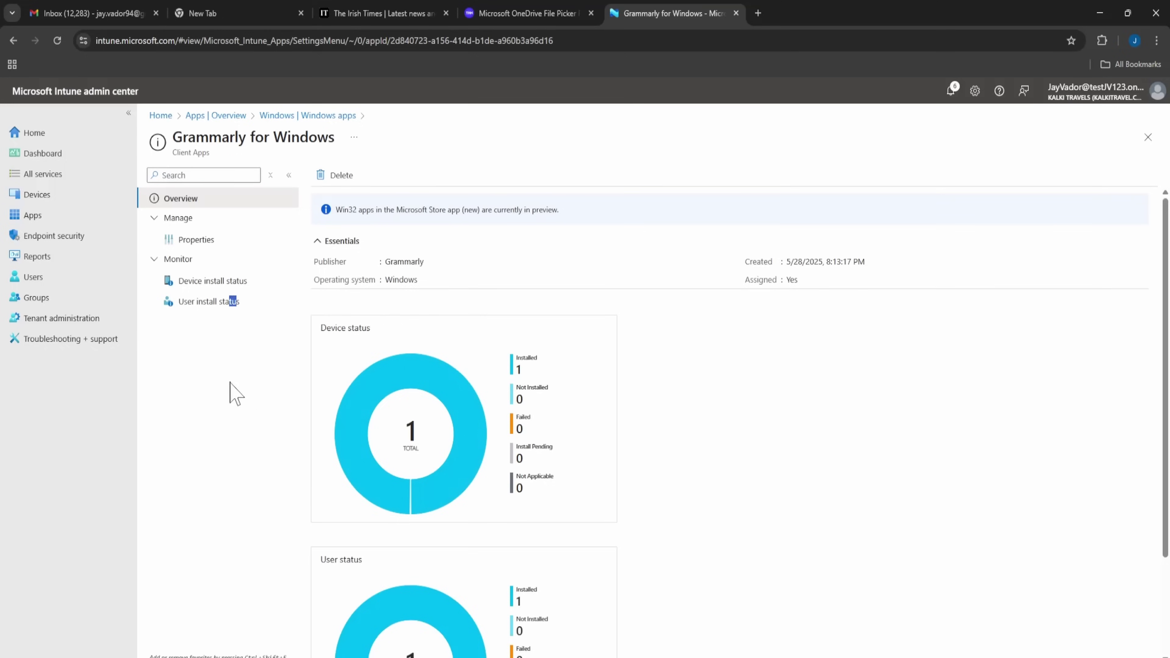
pyautogui.click(726, 605)
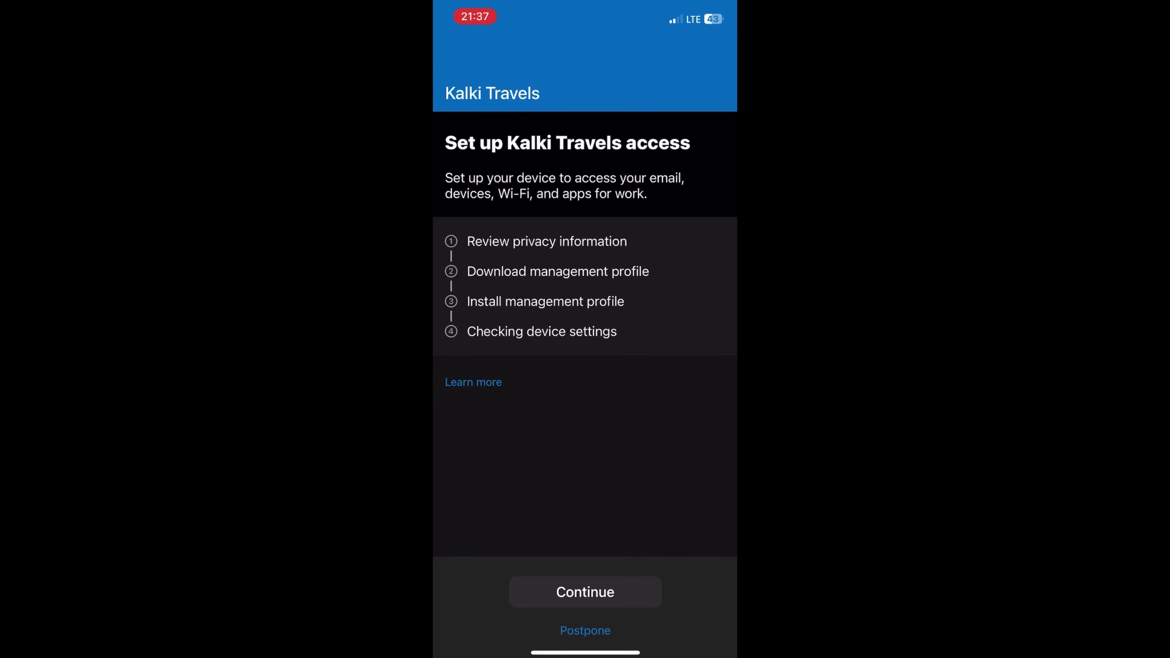
# Start the Kalki Travels device setup and allow the management profile to download.
pyautogui.click(585, 592)
pyautogui.click(585, 626)
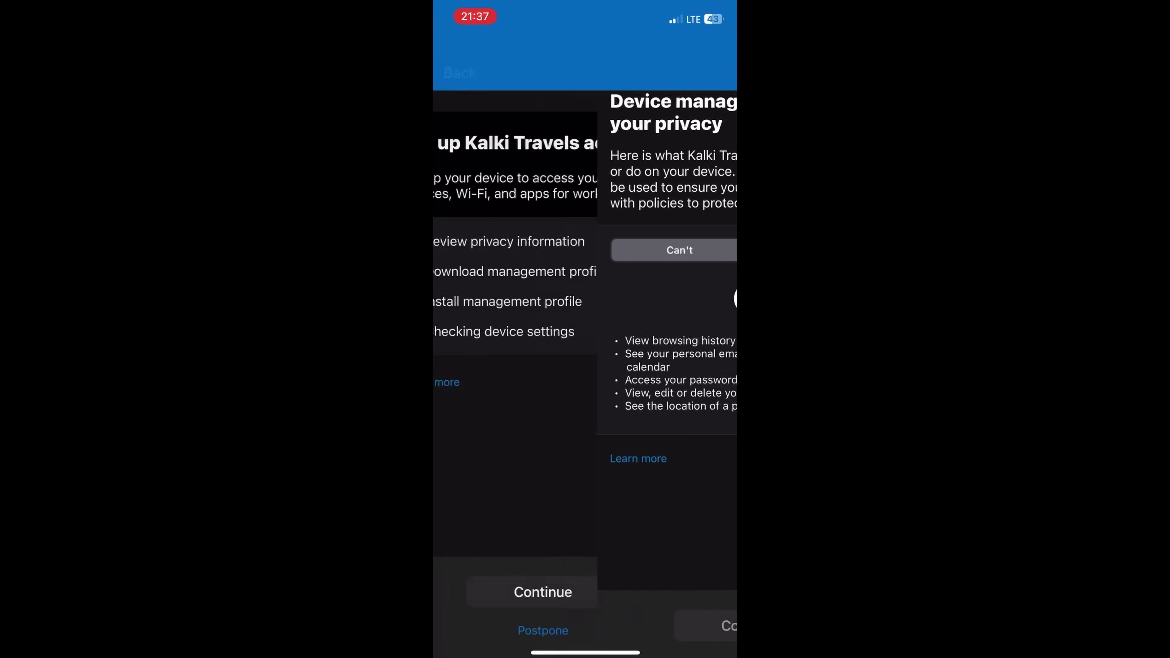
pyautogui.click(585, 592)
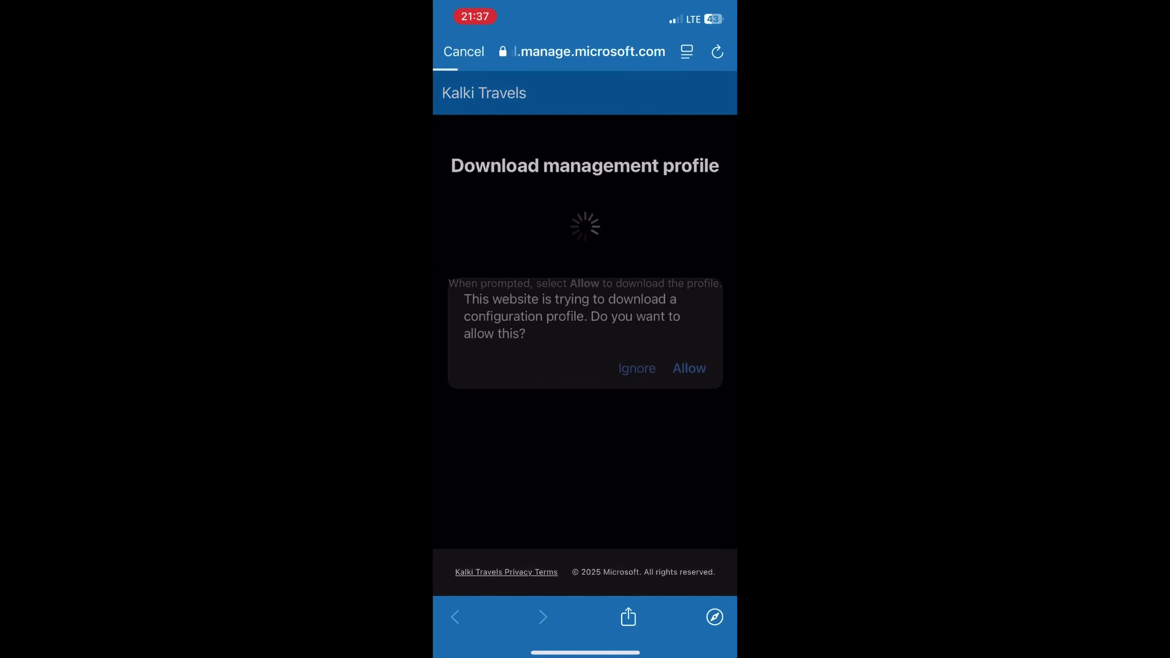
pyautogui.click(690, 368)
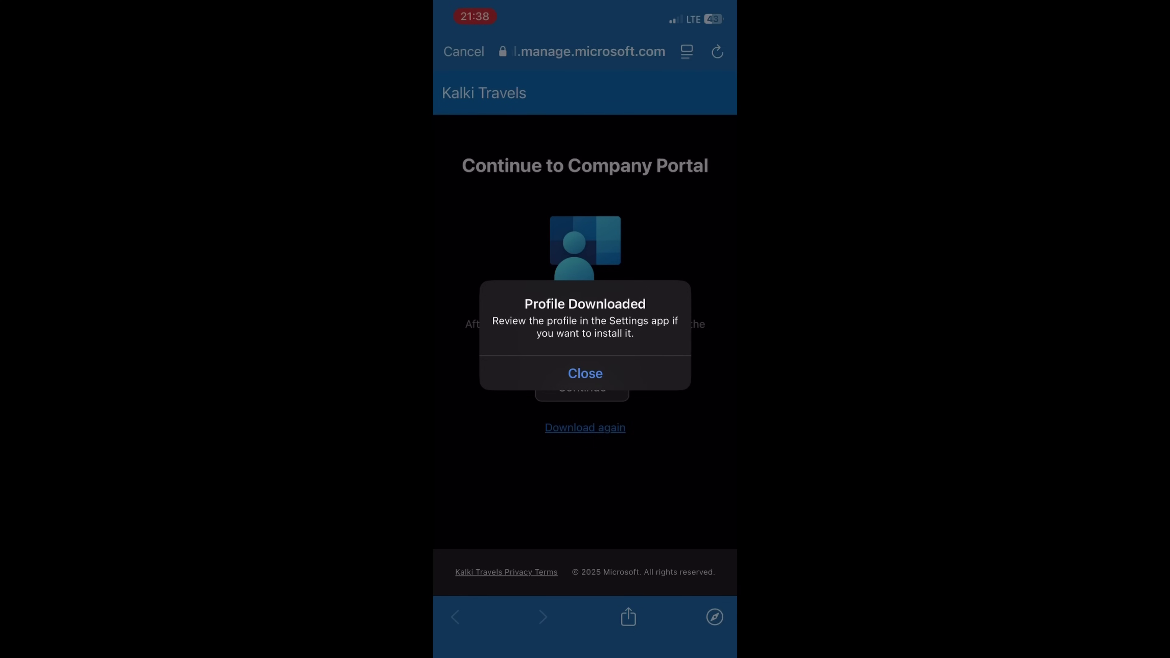
pyautogui.click(585, 373)
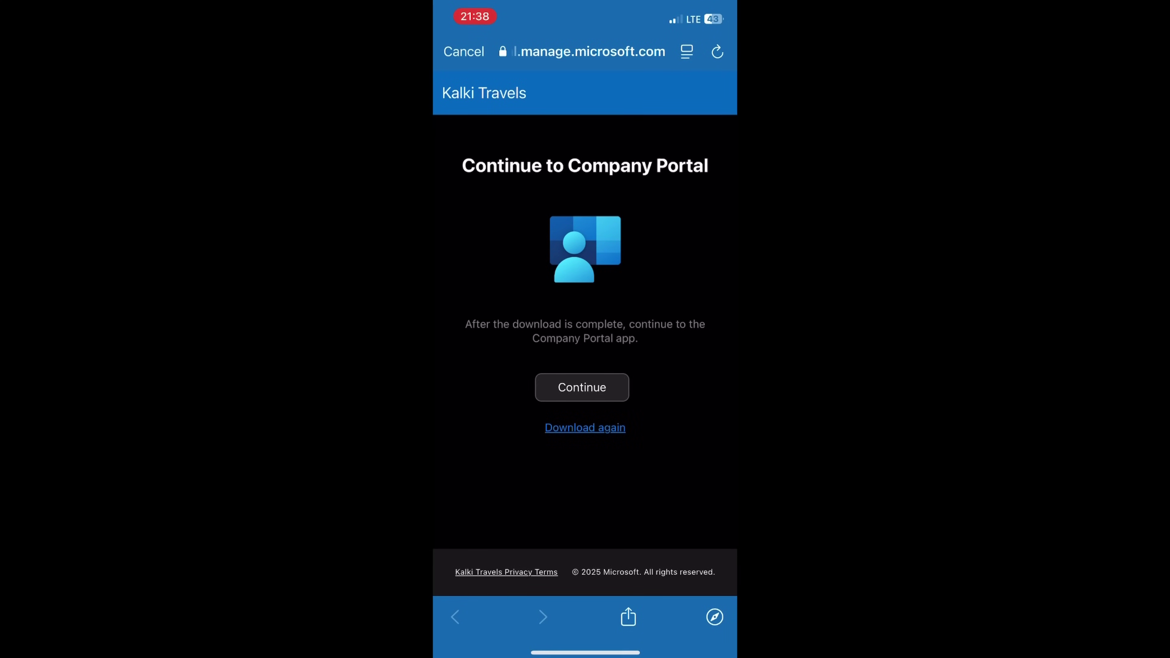
pyautogui.click(582, 387)
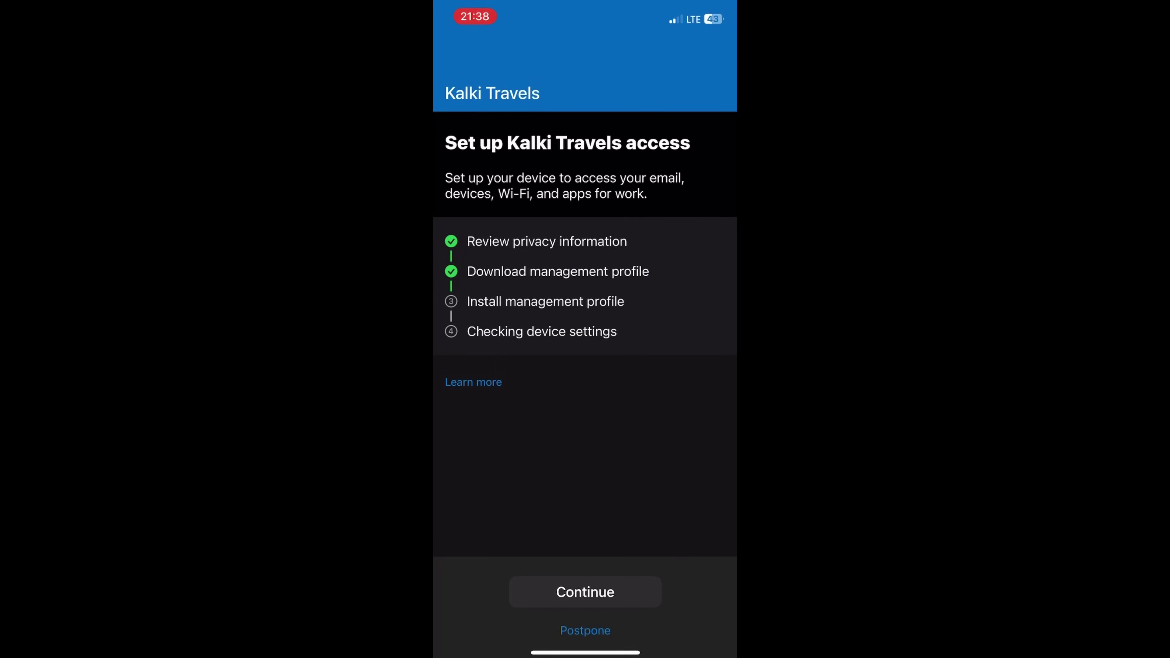
pyautogui.click(585, 592)
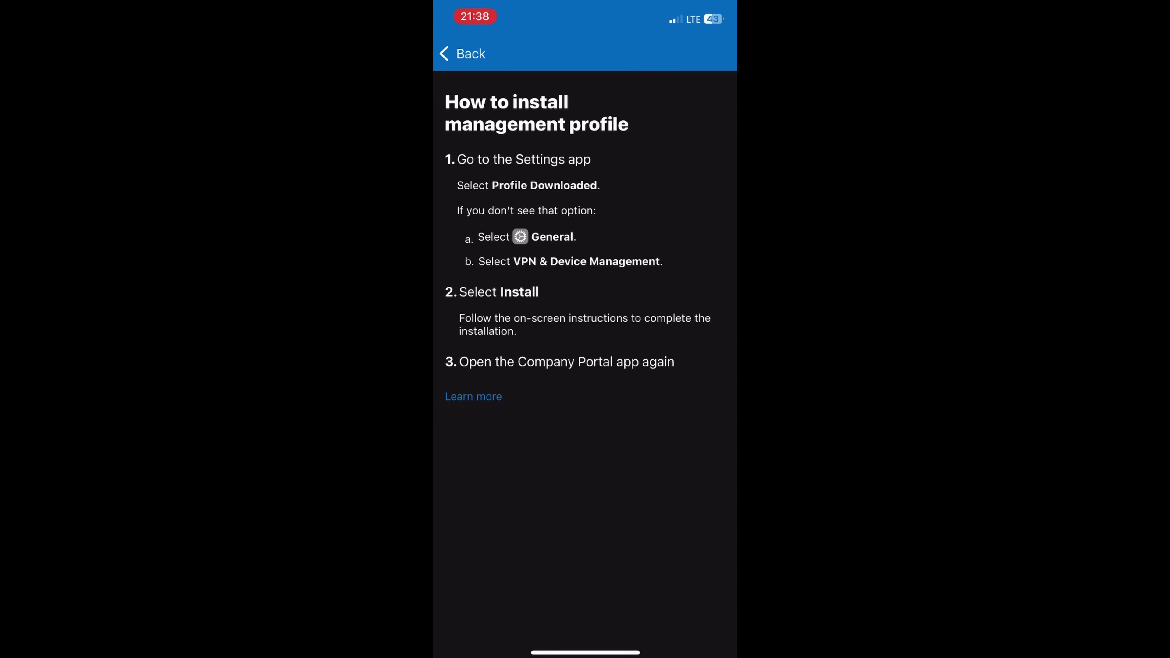
# Install and trust the Kalki Travels management profile in Settings, entering the device passcode.
pyautogui.moveTo(585, 652); pyautogui.dragTo(585, 507)
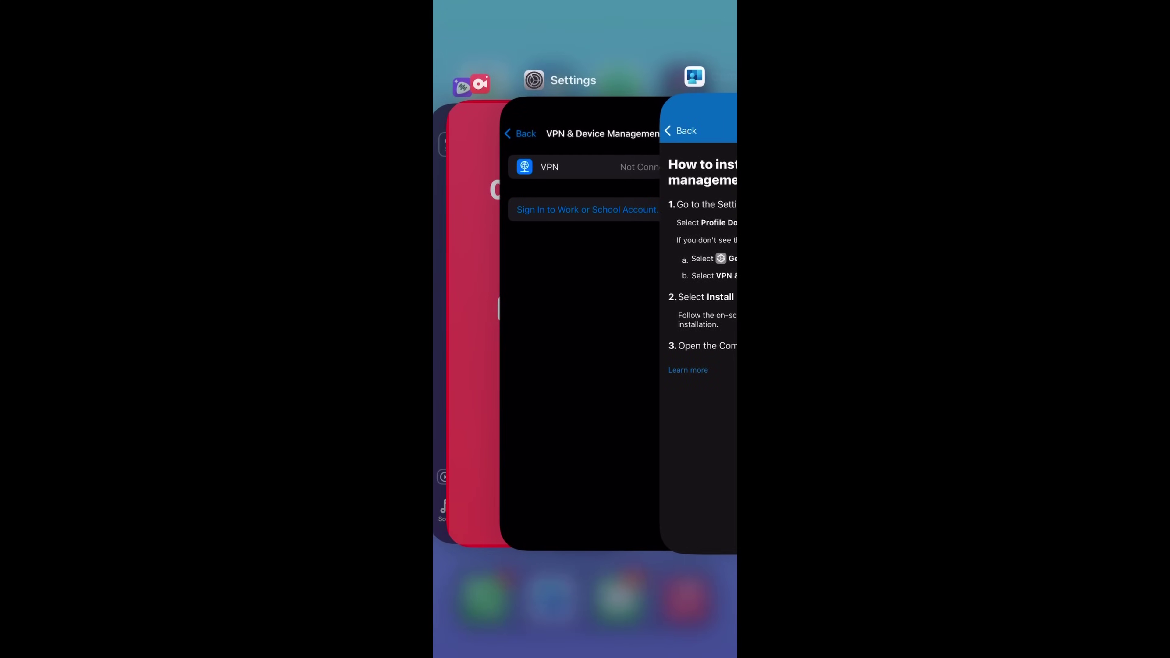
pyautogui.click(553, 276)
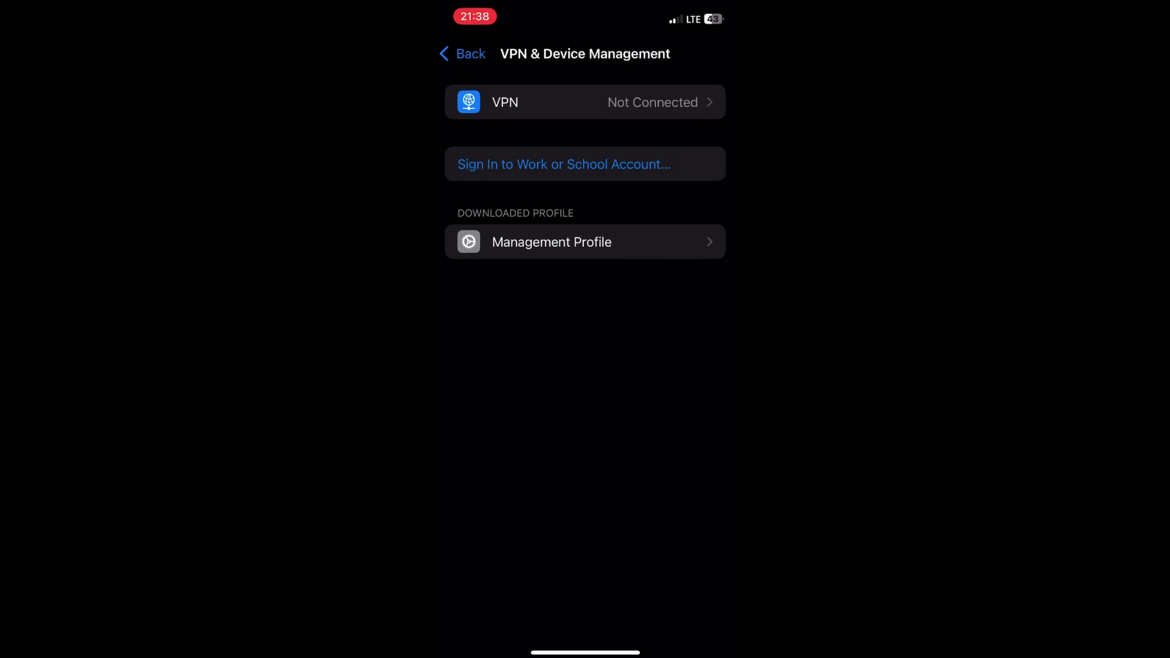
pyautogui.click(551, 242)
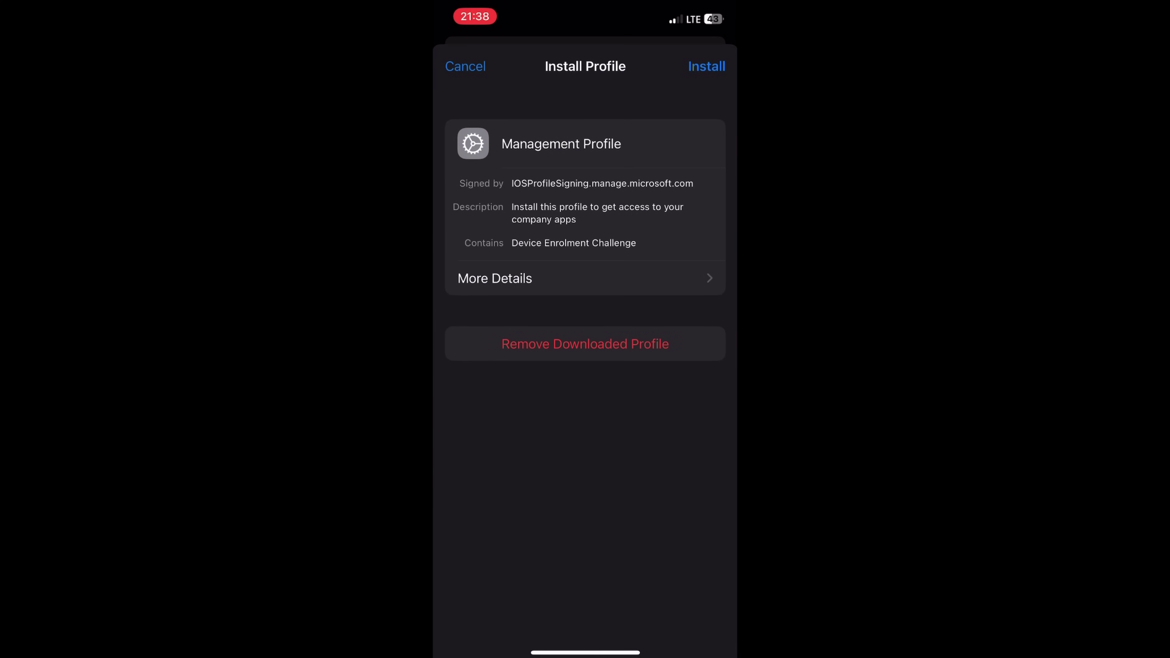
pyautogui.click(707, 66)
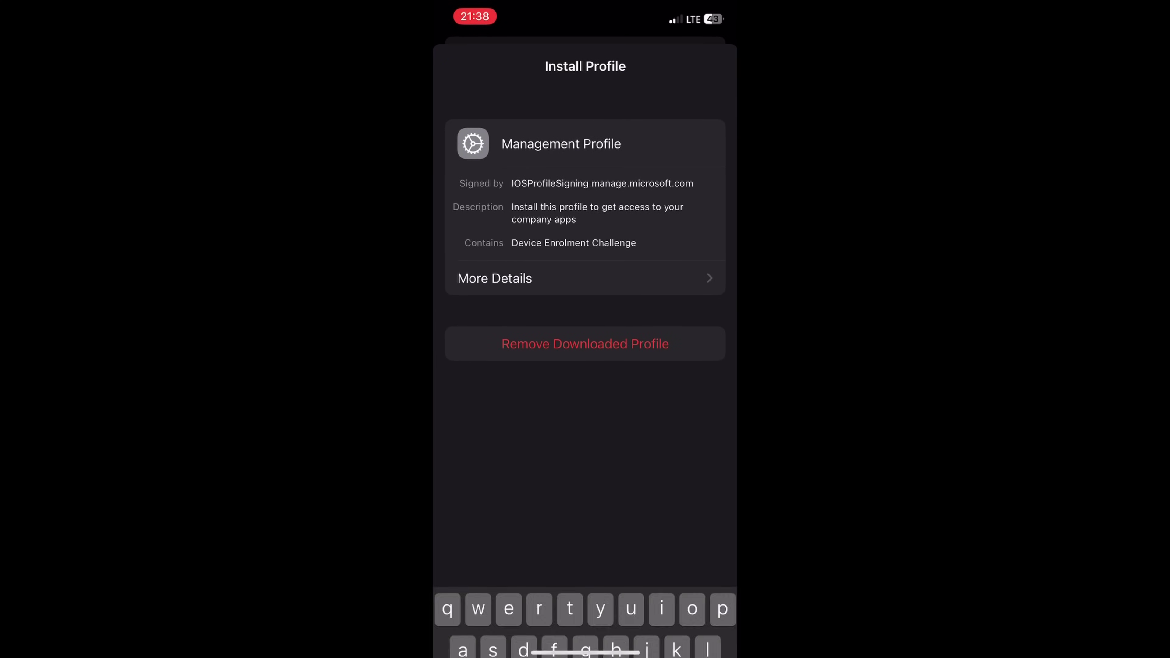
pyautogui.write('123456')
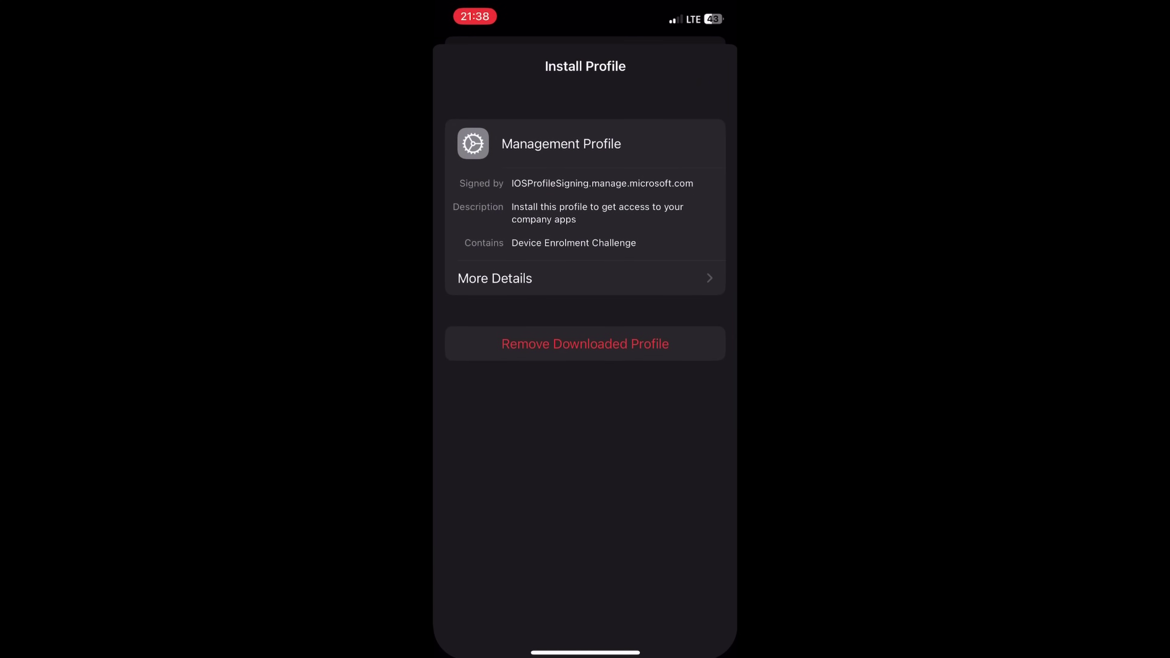
pyautogui.click(586, 561)
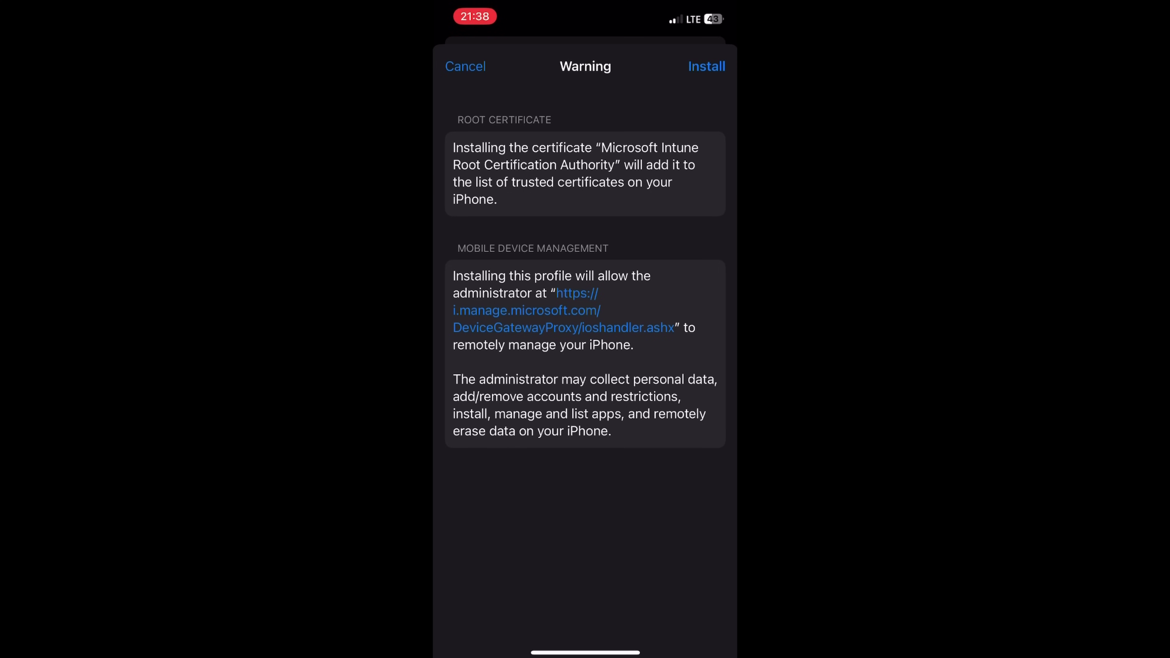
pyautogui.click(707, 66)
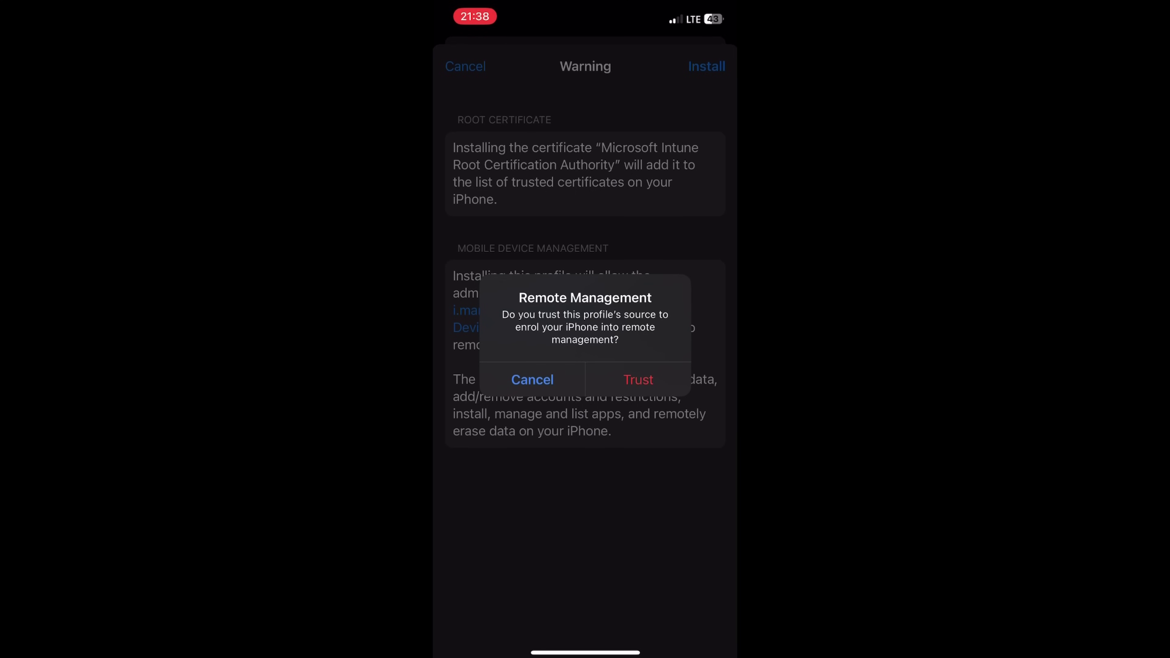
pyautogui.click(638, 380)
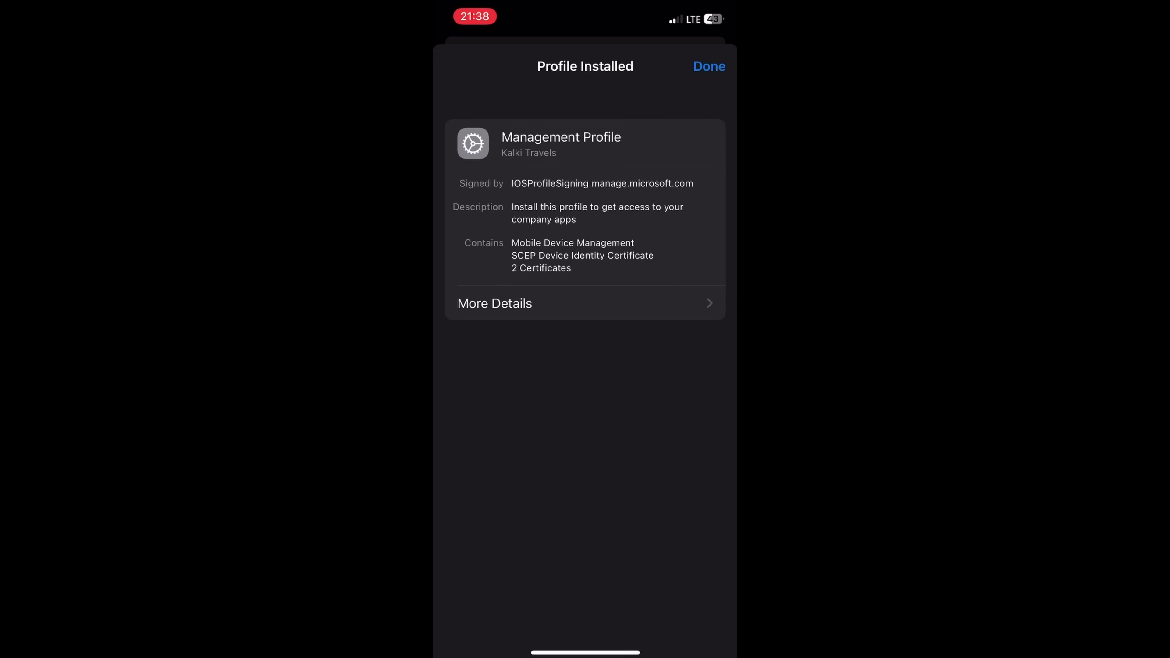
pyautogui.click(709, 66)
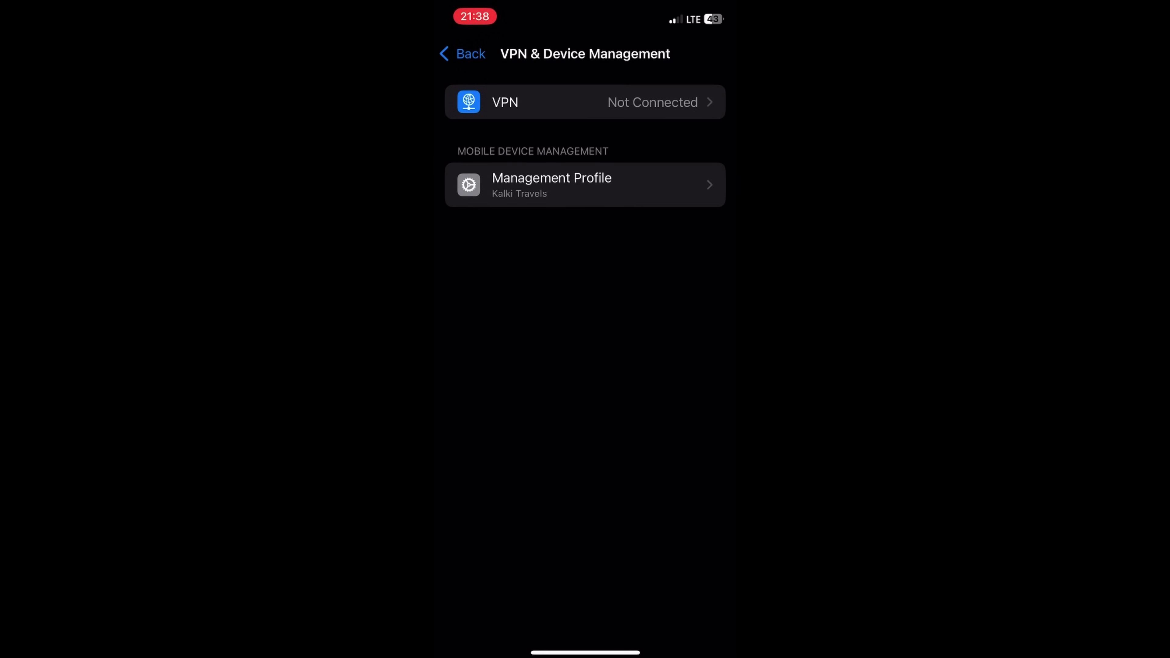
pyautogui.moveTo(585, 653); pyautogui.dragTo(594, 461)
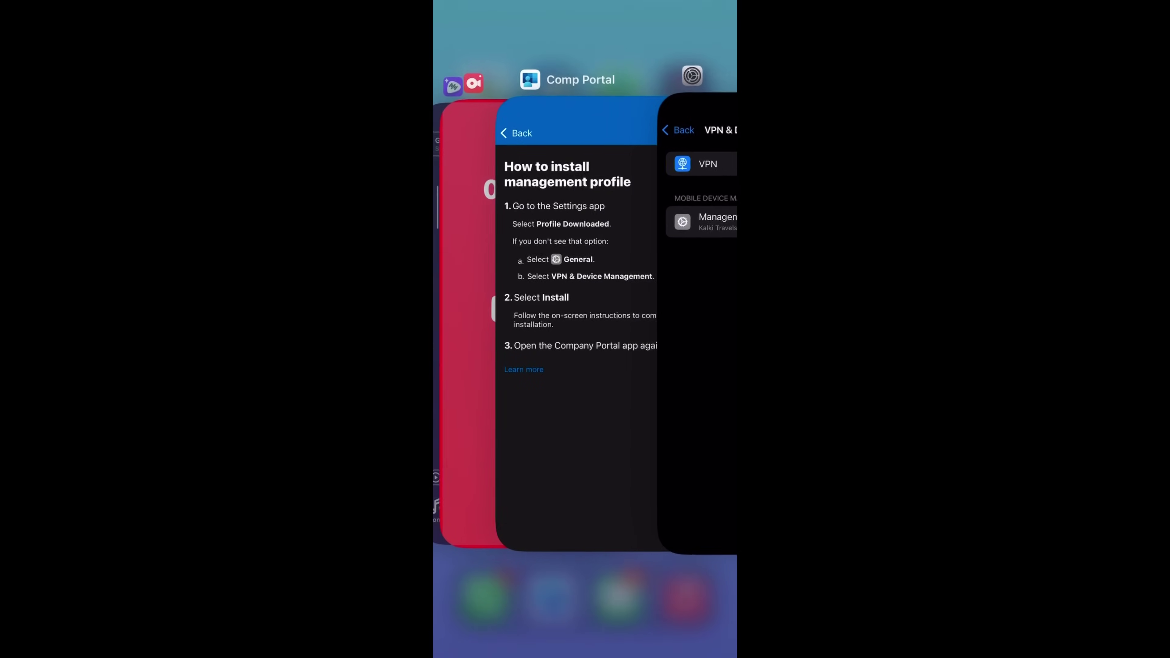
# Confirm the profile is installed, sign in to the App Store with the account password, then go home.
pyautogui.click(581, 323)
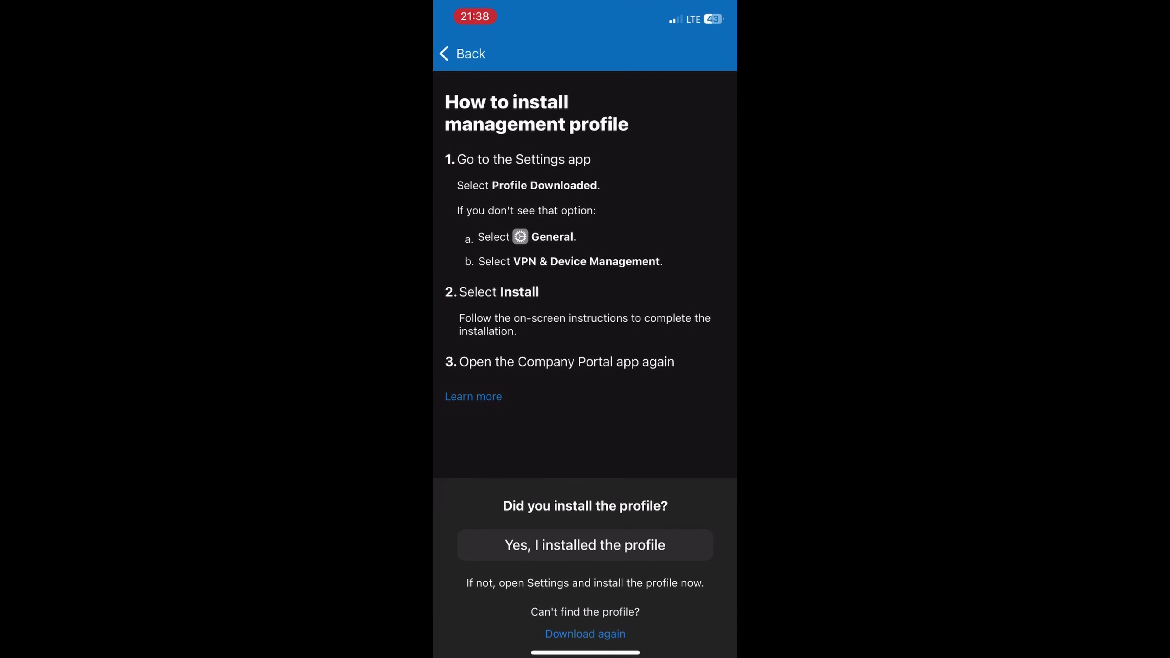
pyautogui.click(585, 545)
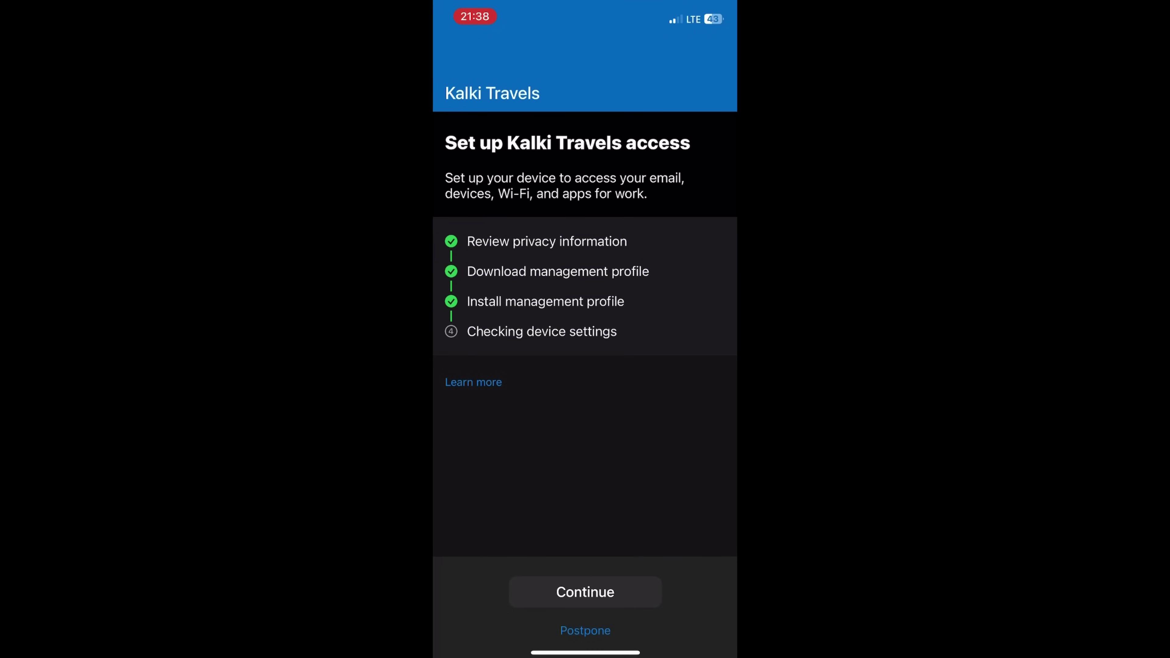
pyautogui.click(585, 592)
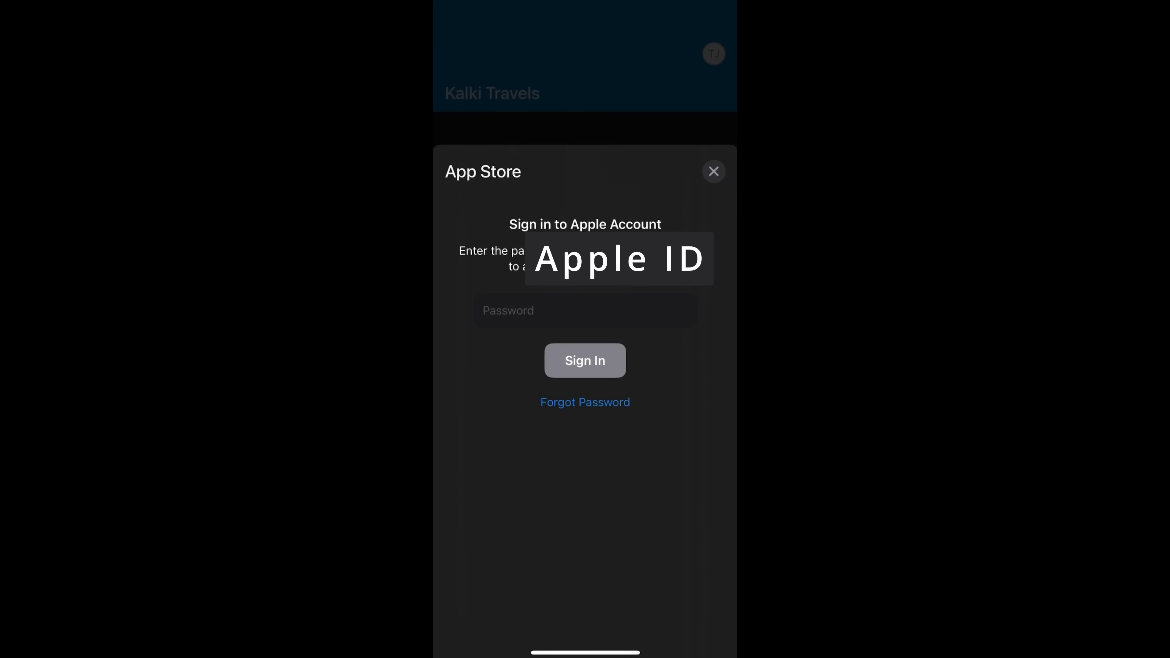
pyautogui.write('a')
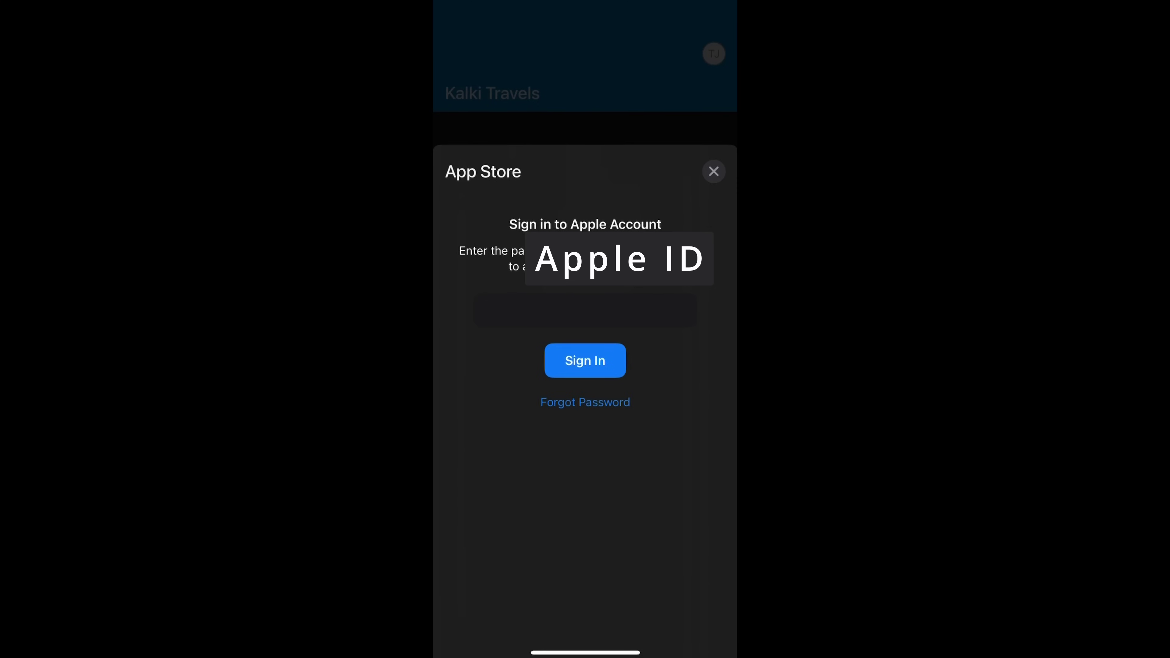
pyautogui.press('Return')
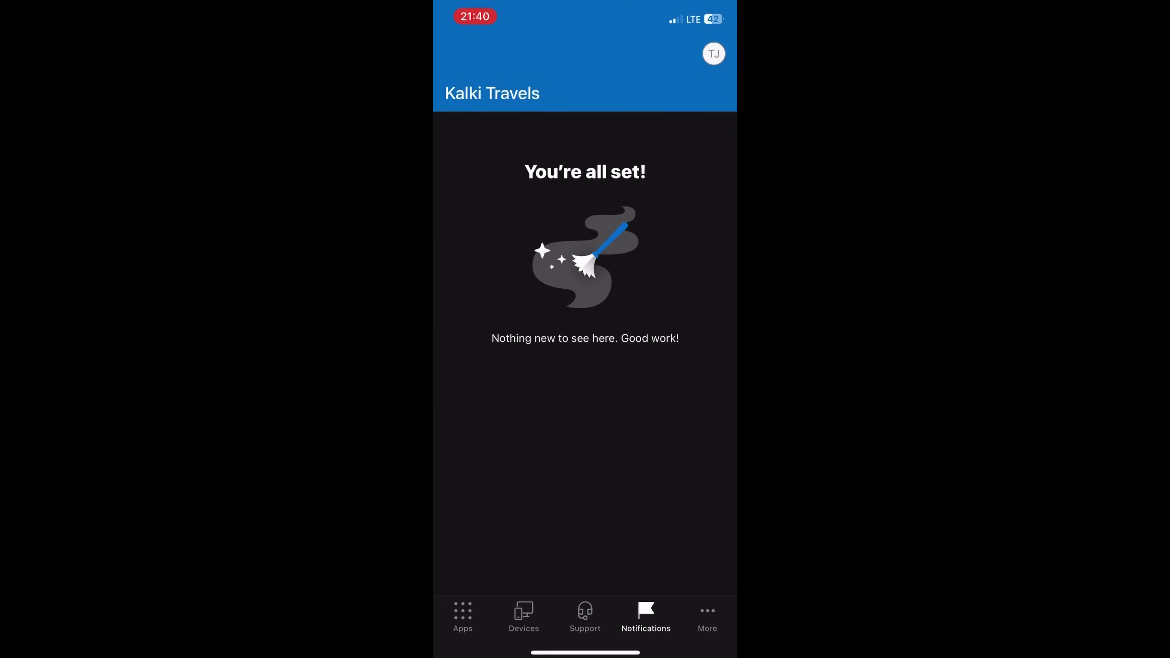
pyautogui.moveTo(585, 652); pyautogui.dragTo(585, 414)
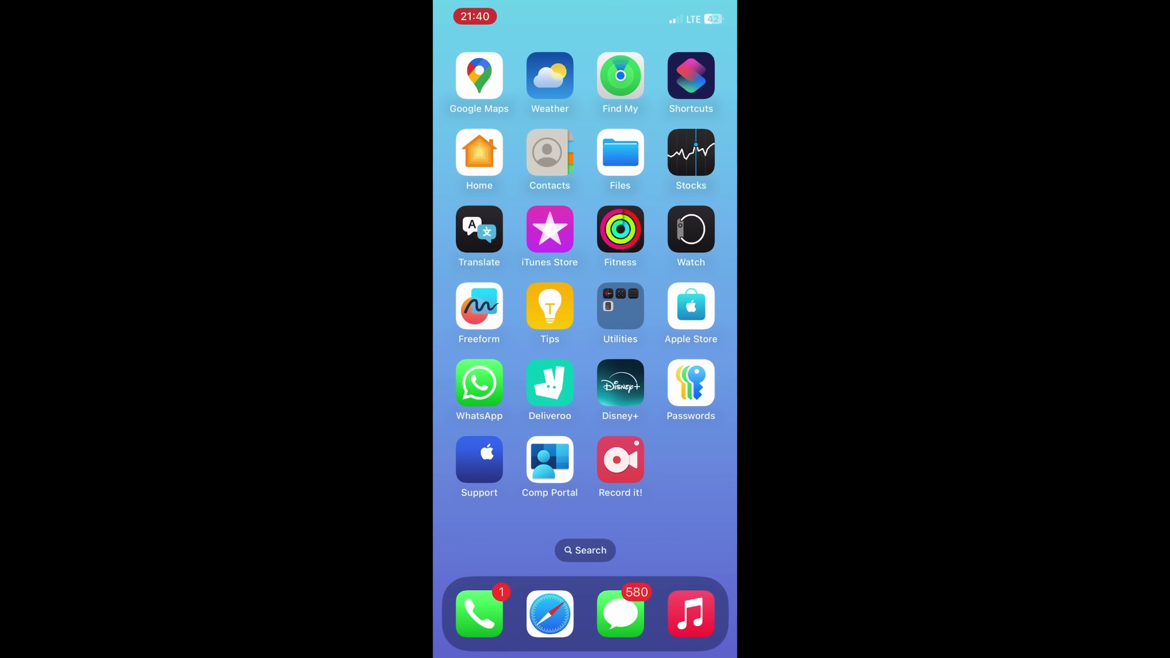
# Launch Outlook from the phone search and add the detected Microsoft 365 work account, declining a second account.
pyautogui.click(585, 550)
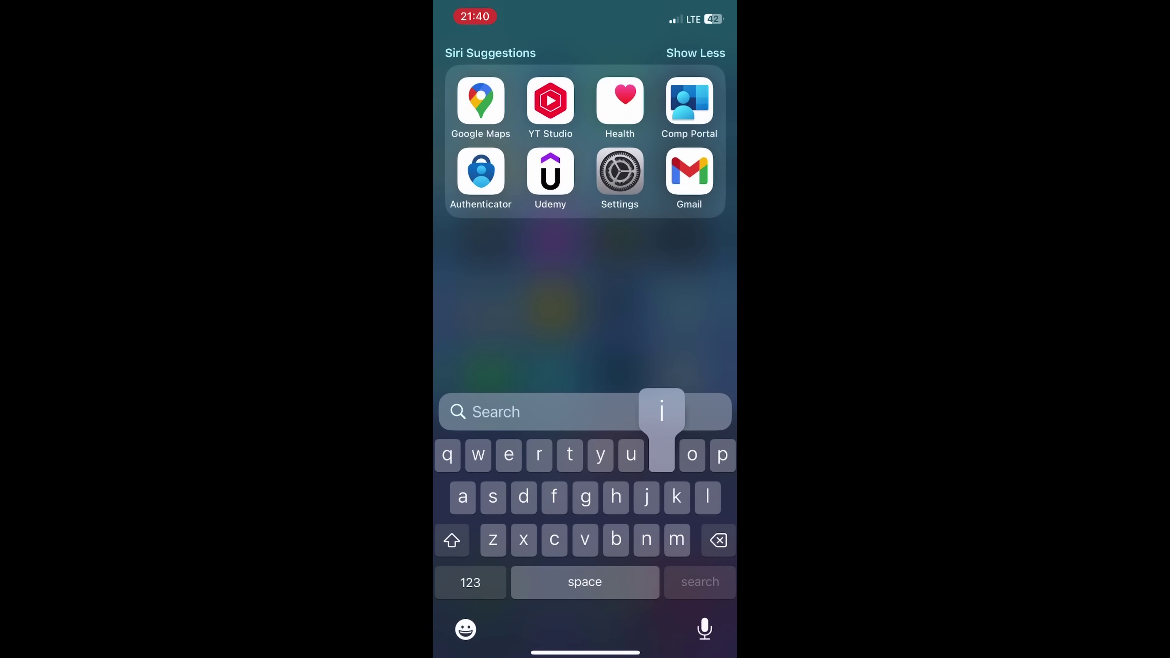
pyautogui.write('it')
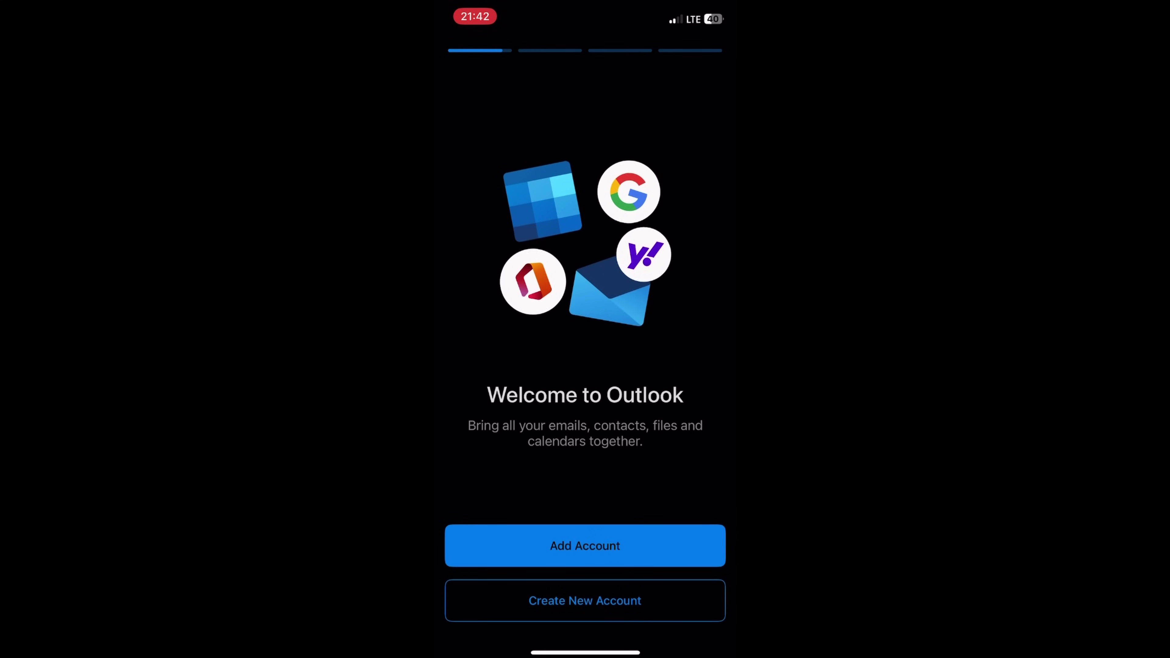
pyautogui.click(585, 546)
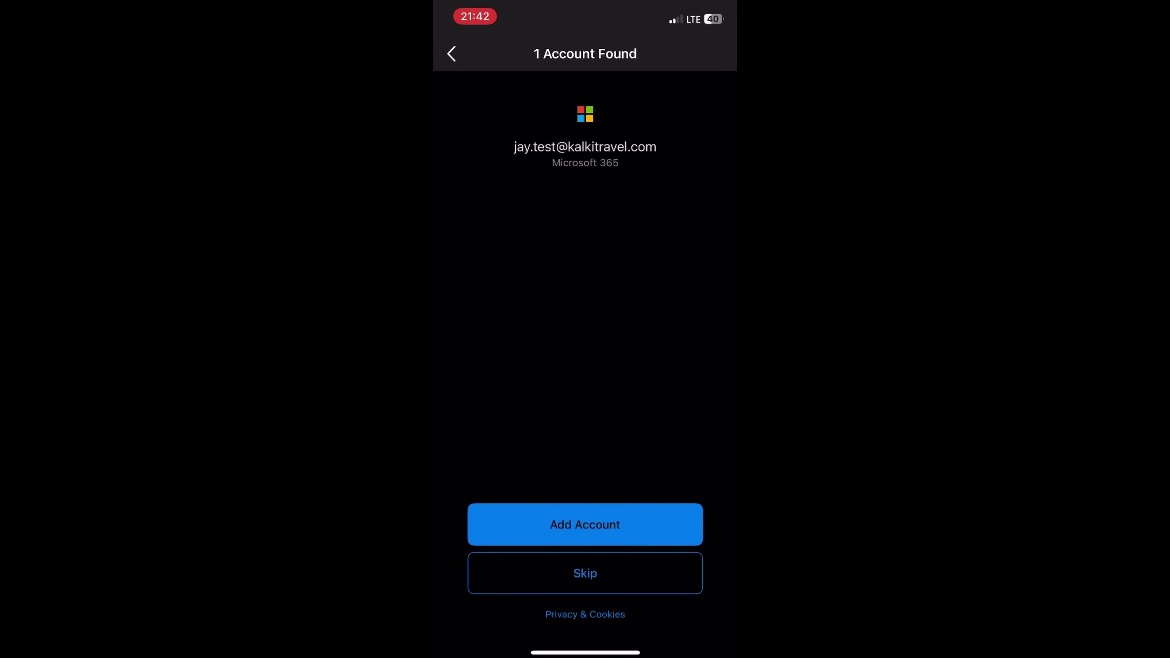
pyautogui.click(585, 525)
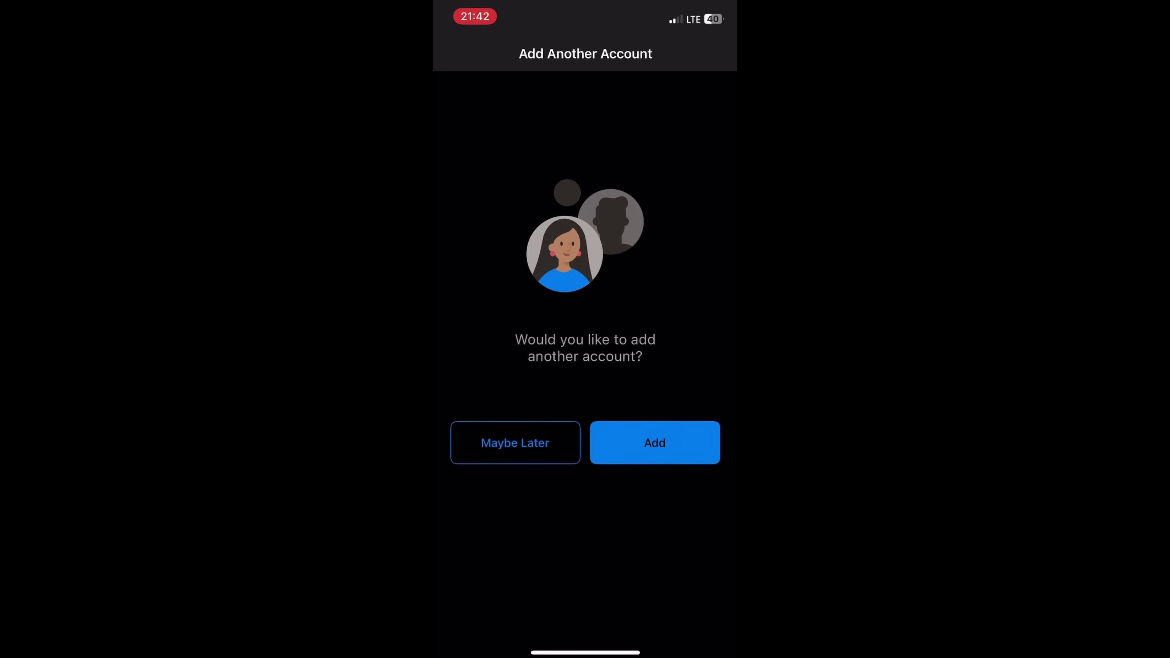
pyautogui.click(655, 443)
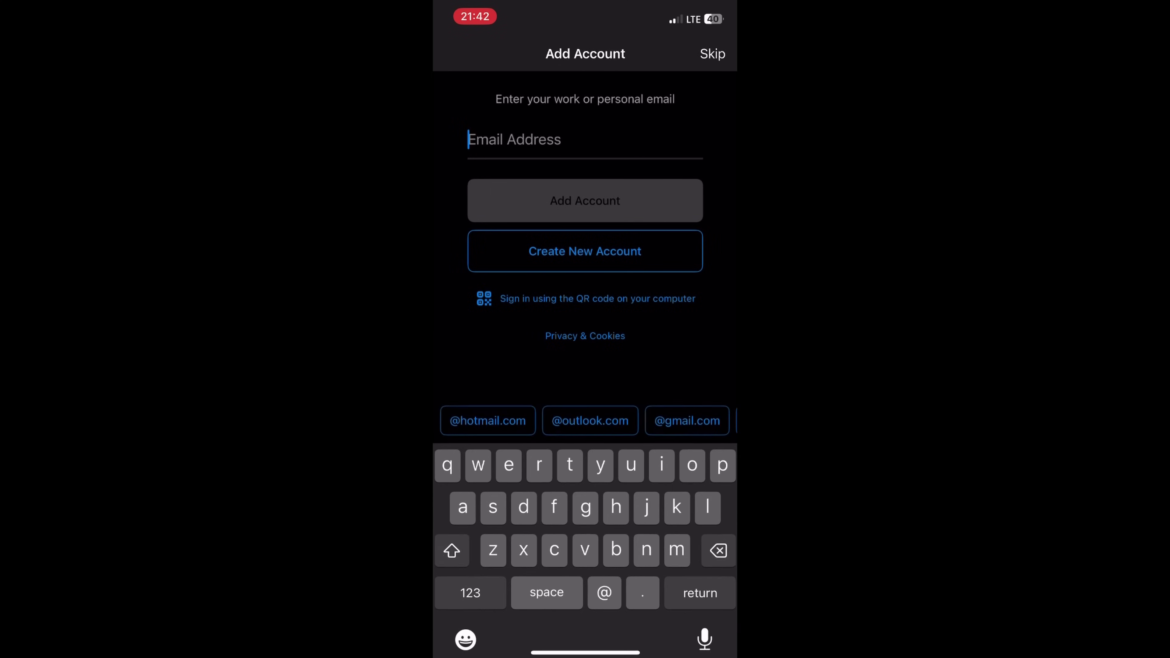
pyautogui.click(712, 54)
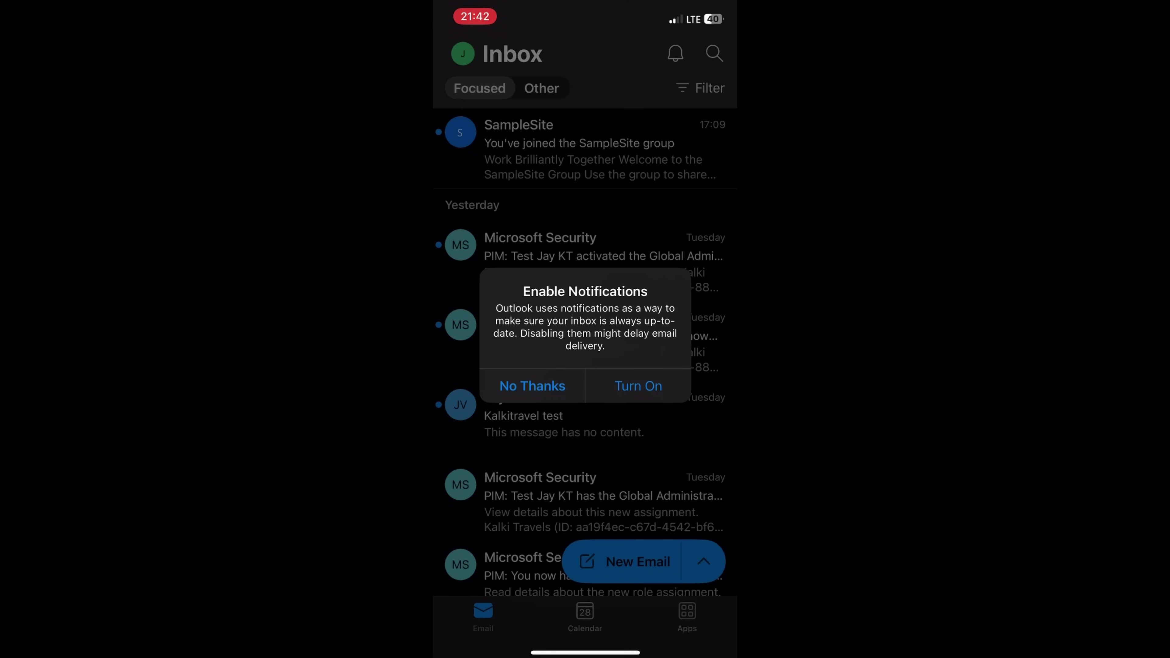
# Allow Outlook notifications, then view the Global Administrator role activation email and return to the Inbox.
pyautogui.click(638, 386)
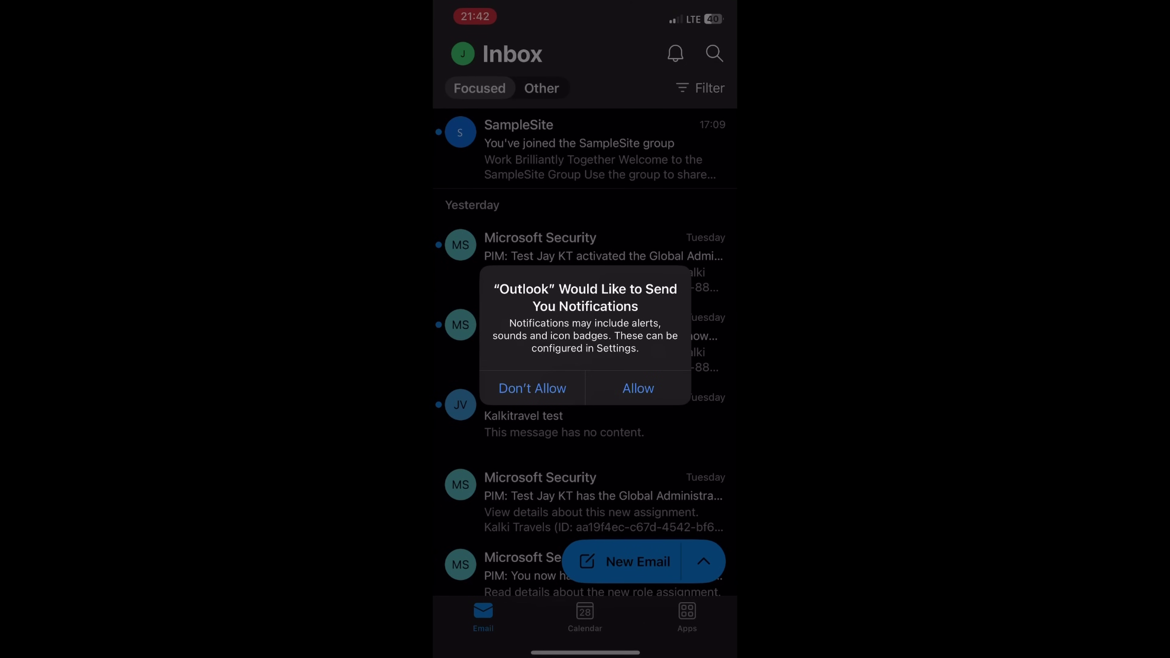
pyautogui.click(638, 388)
pyautogui.scroll(-2, 586, 352)
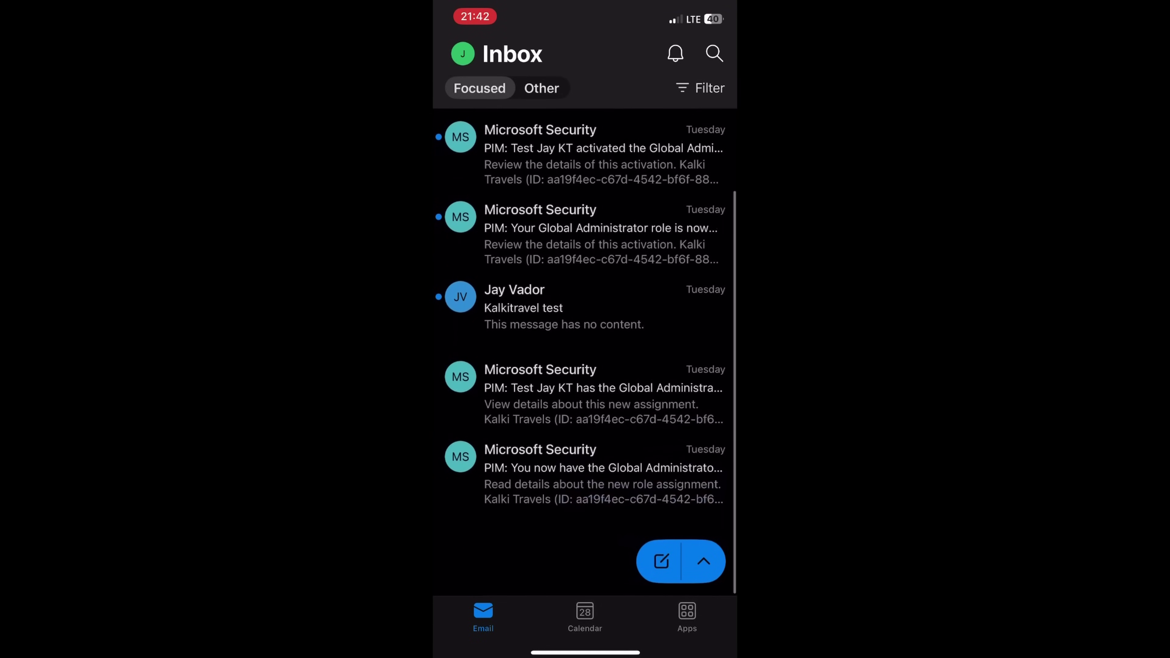
pyautogui.click(585, 247)
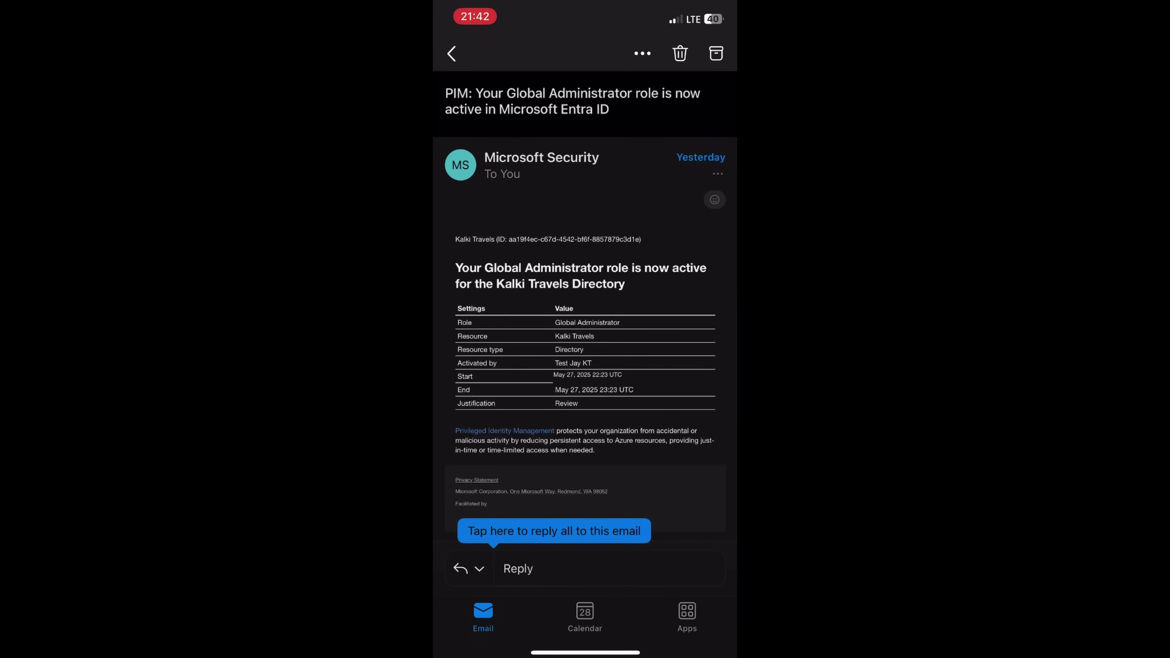
pyautogui.click(451, 53)
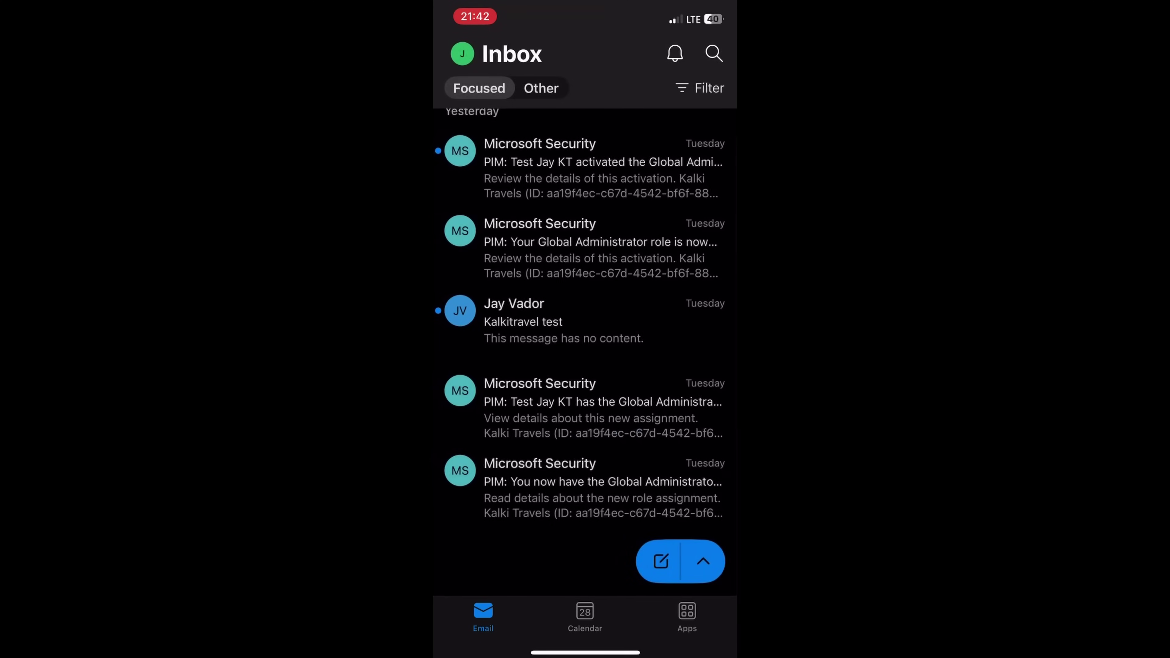